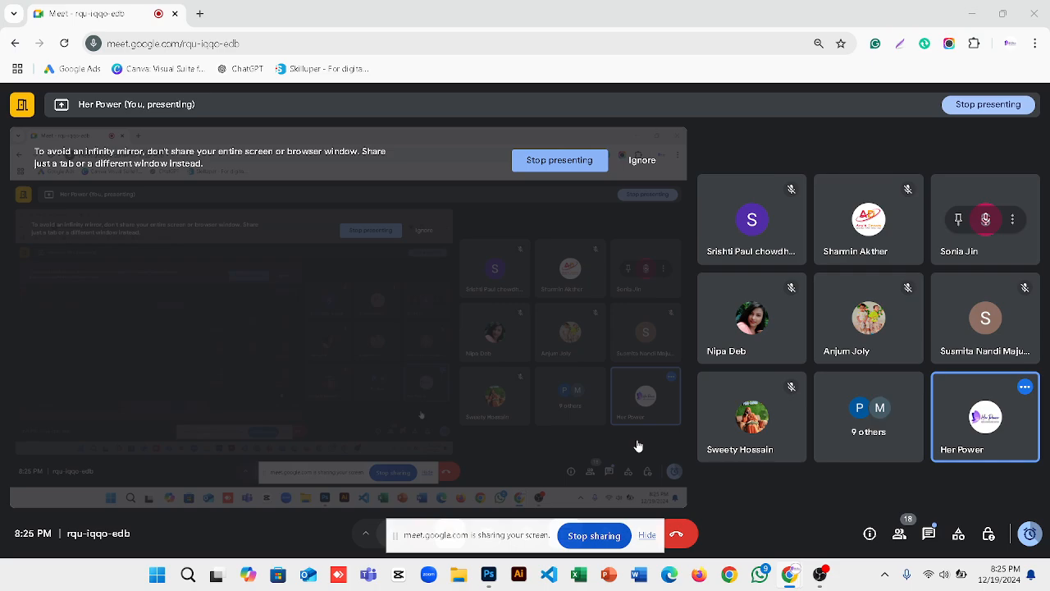
# Dismiss the Google Meet screen-sharing warnings and bring Photoshop's New Document window forward.
pyautogui.click(638, 162)
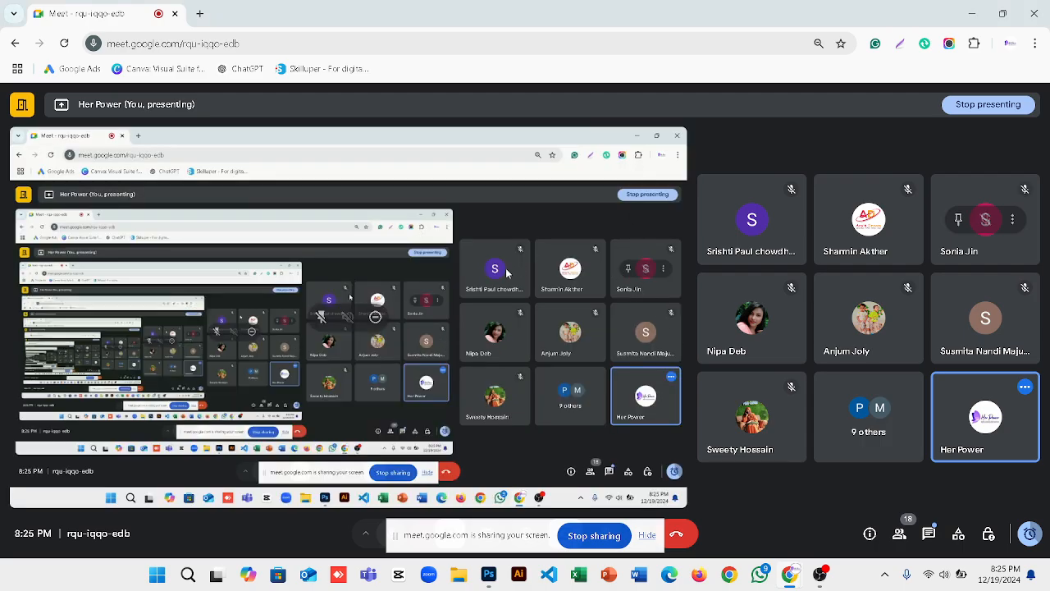
pyautogui.click(648, 535)
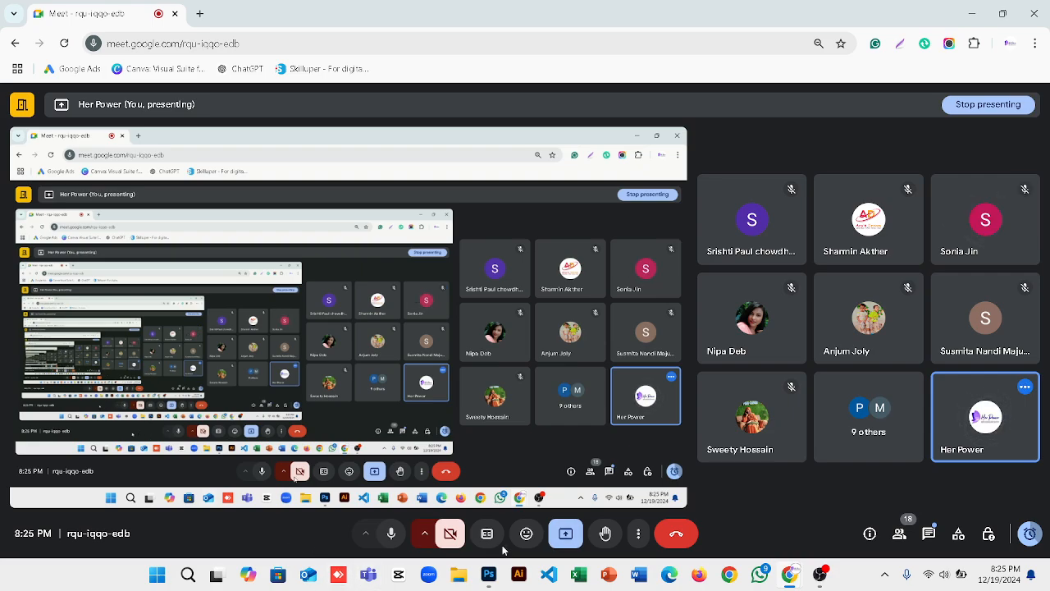
pyautogui.click(495, 575)
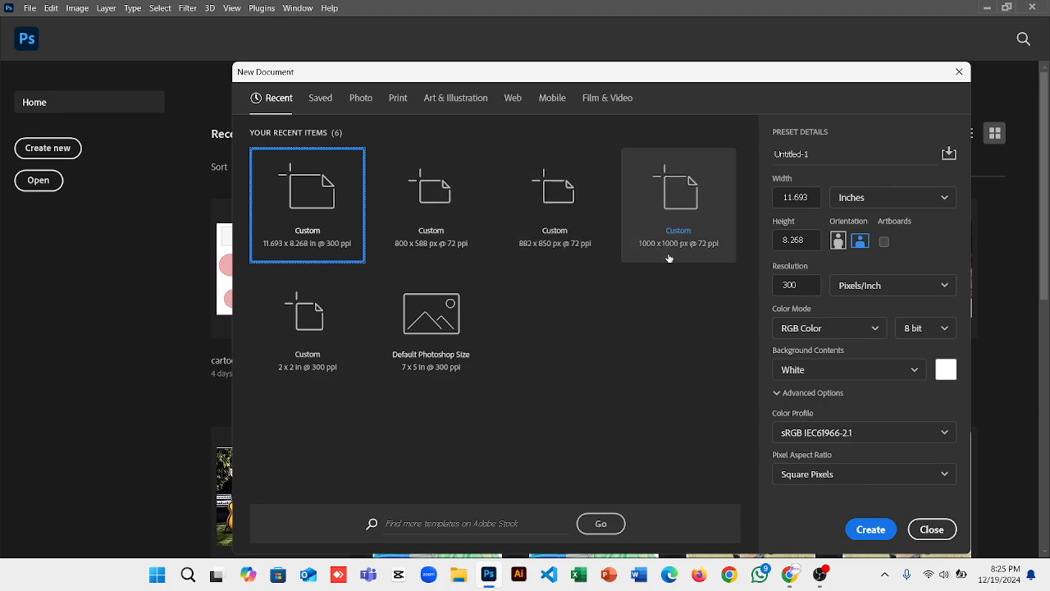
# Create a blank A4 document from the Print presets (2480 x 3508 px, 300 ppi).
pyautogui.click(397, 100)
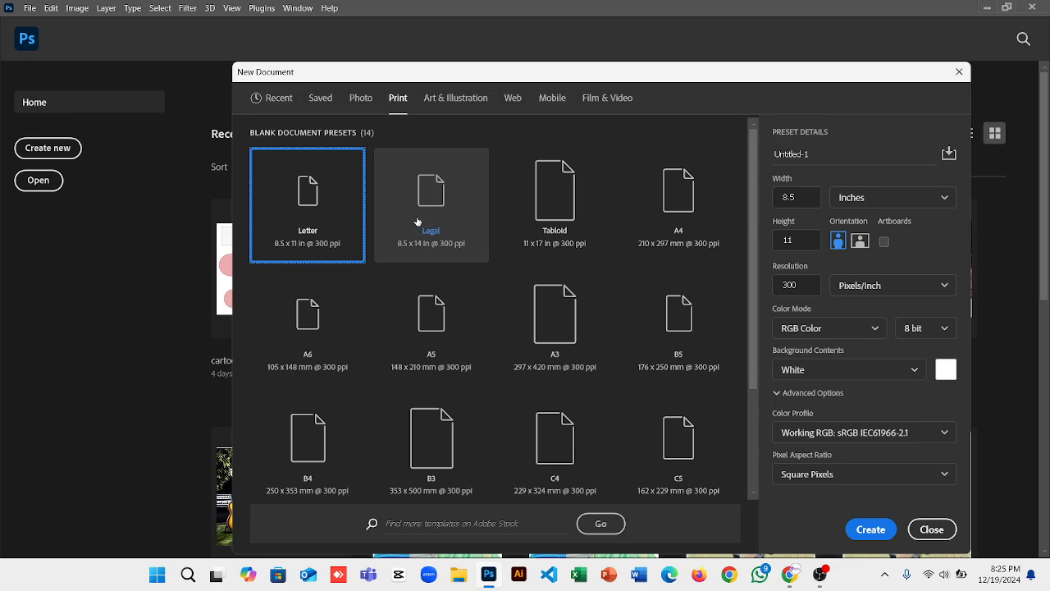
pyautogui.click(664, 210)
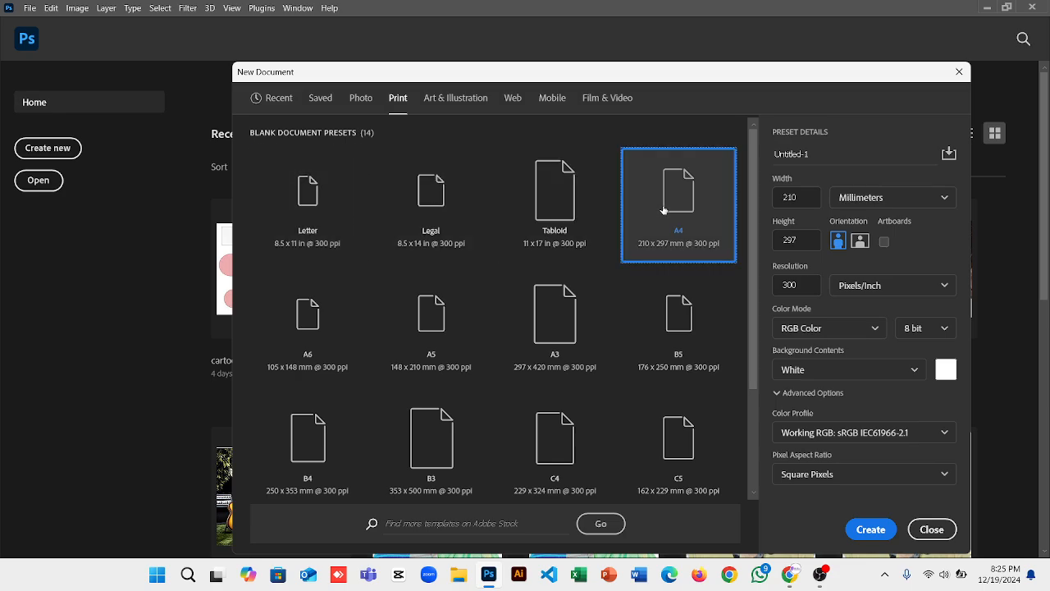
pyautogui.click(868, 530)
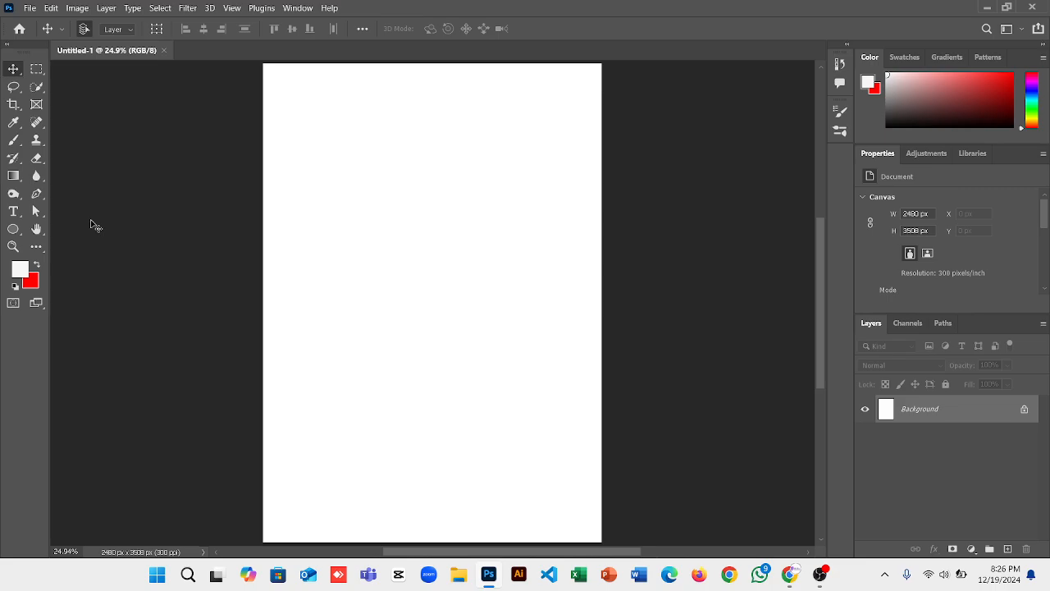
# Select the Ellipse Tool and view its shape-tool flyout without changing tools.
pyautogui.click(14, 229)
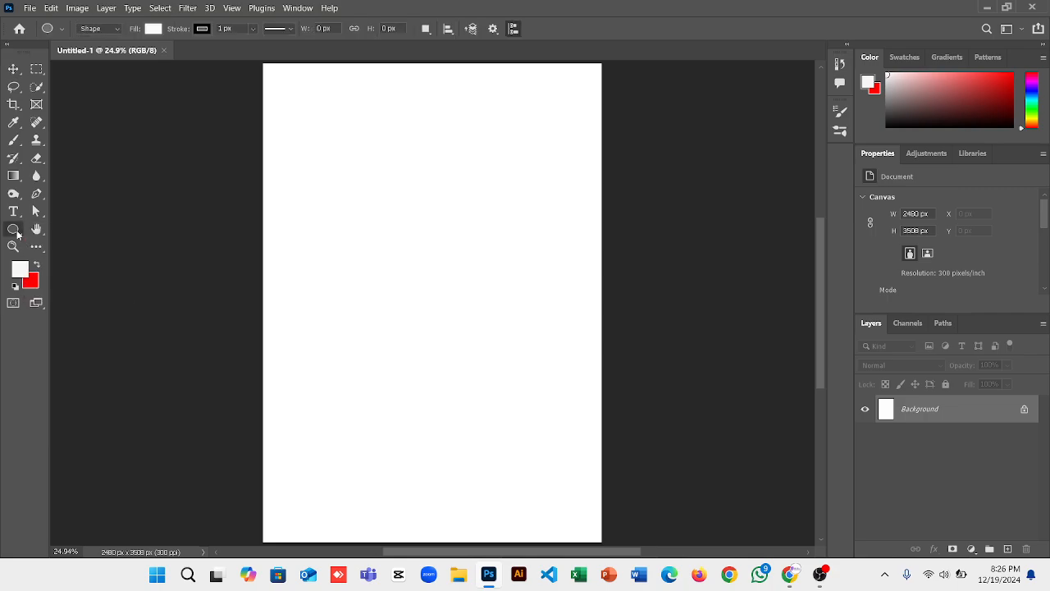
pyautogui.rightClick(18, 235)
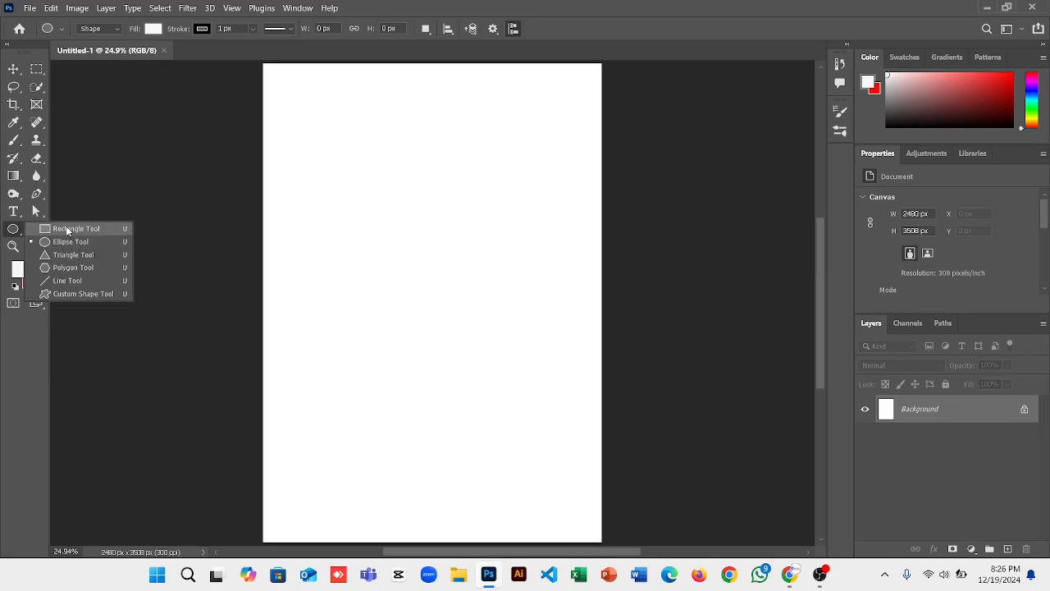
pyautogui.click(7, 231)
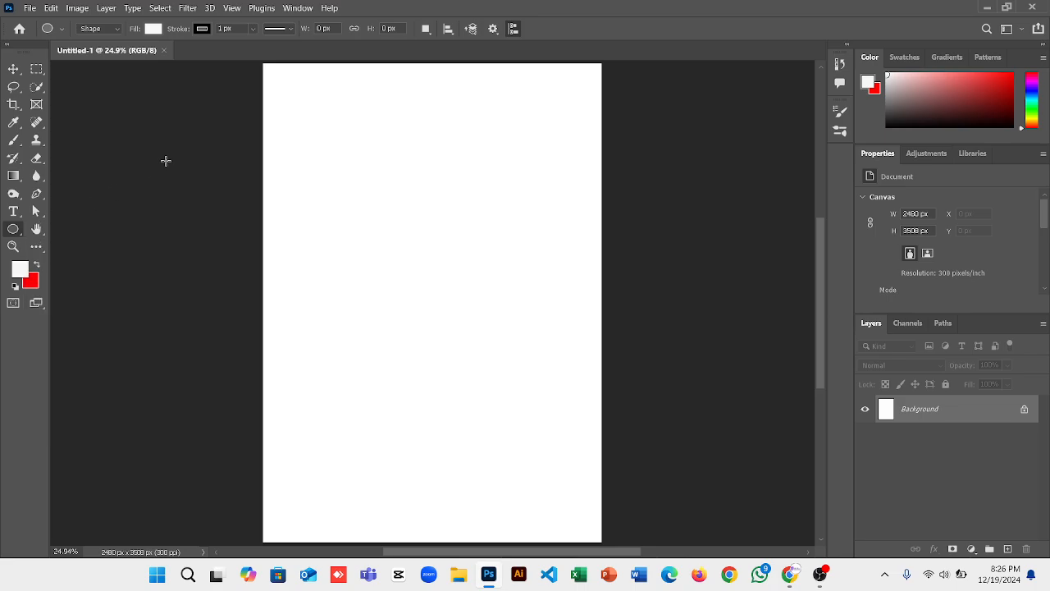
pyautogui.click(36, 88)
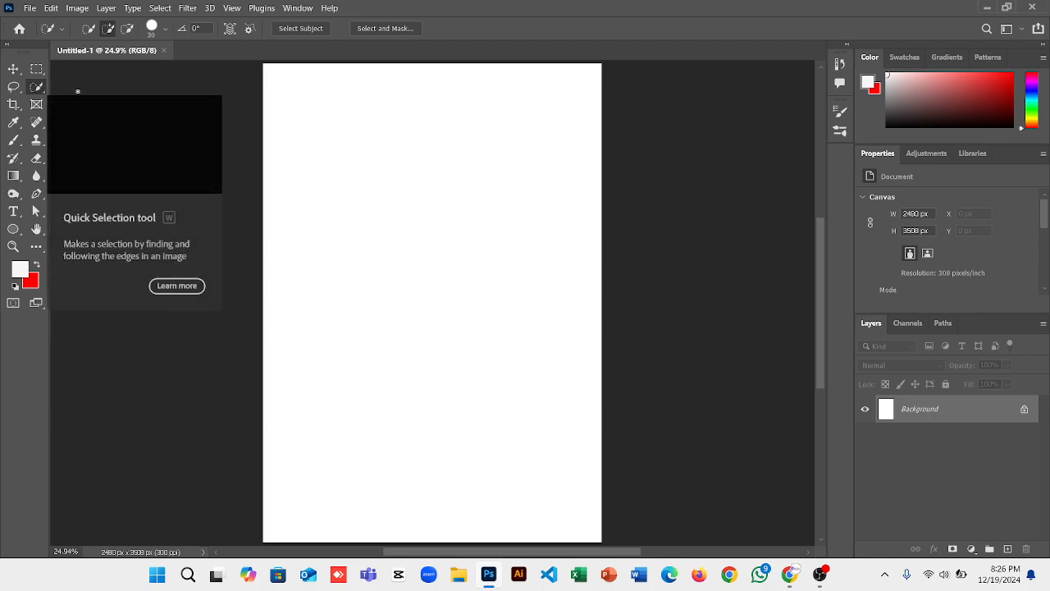
pyautogui.rightClick(33, 87)
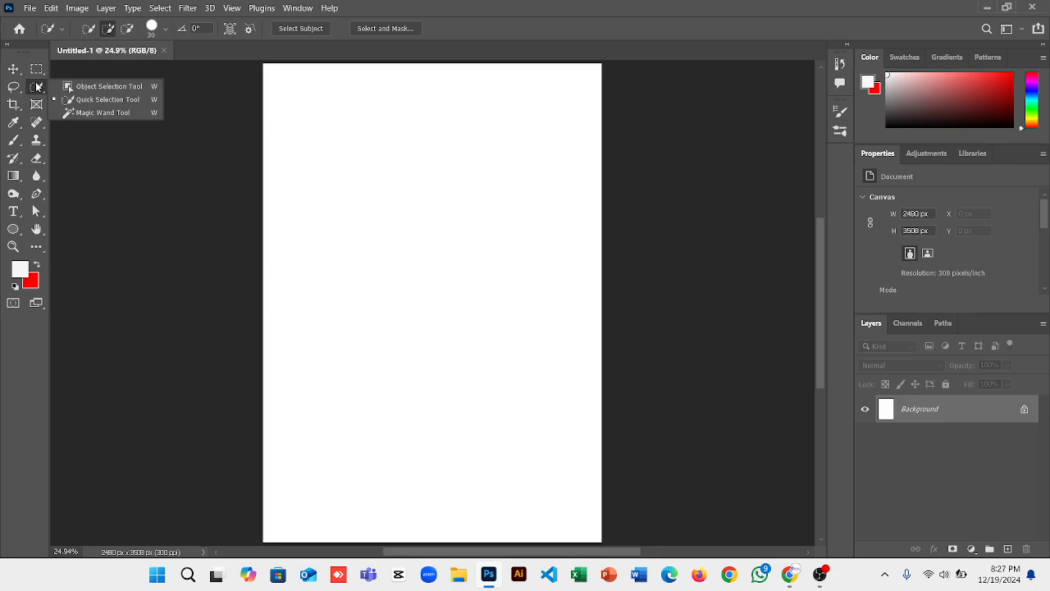
pyautogui.click(13, 68)
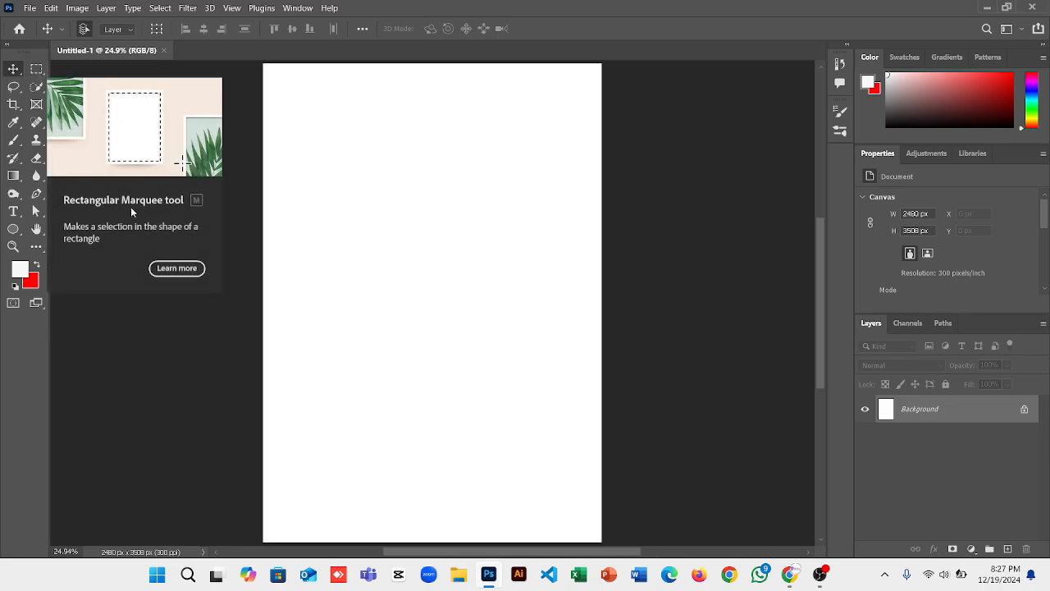
pyautogui.click(37, 69)
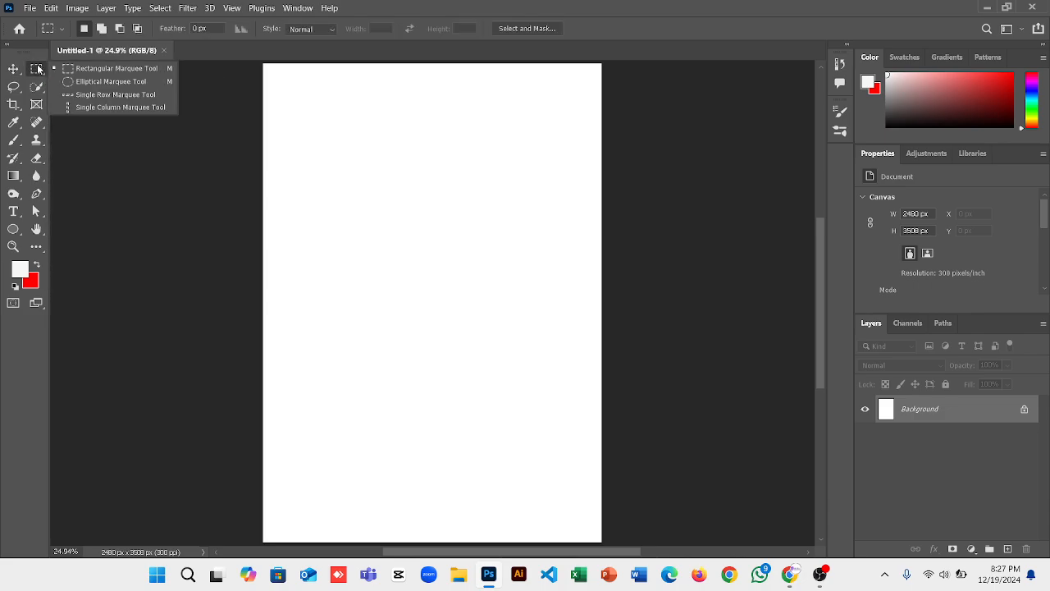
pyautogui.click(82, 69)
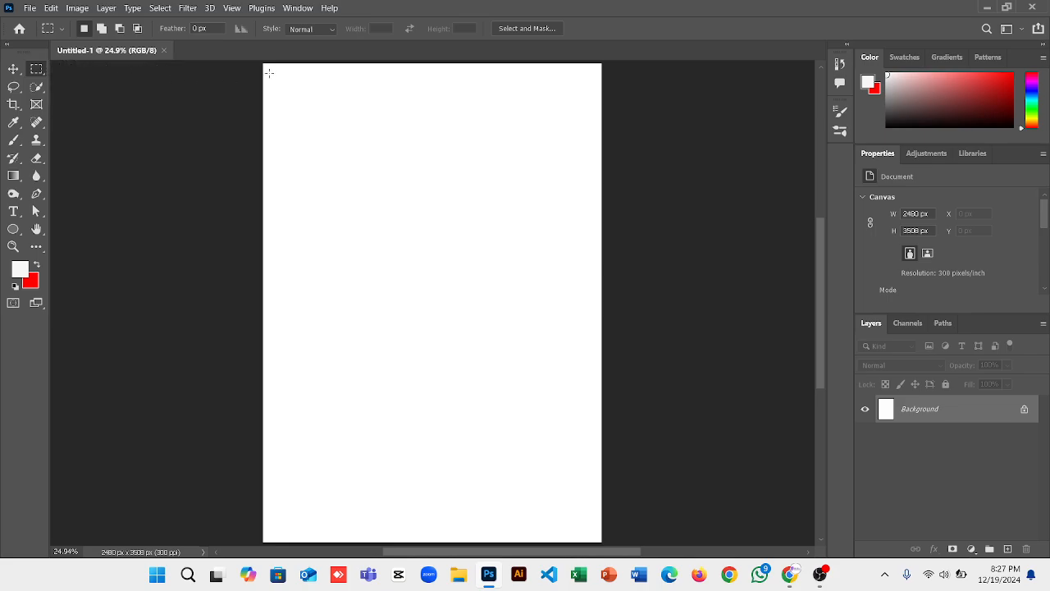
pyautogui.moveTo(284, 86); pyautogui.dragTo(525, 288)
pyautogui.rightClick(422, 195)
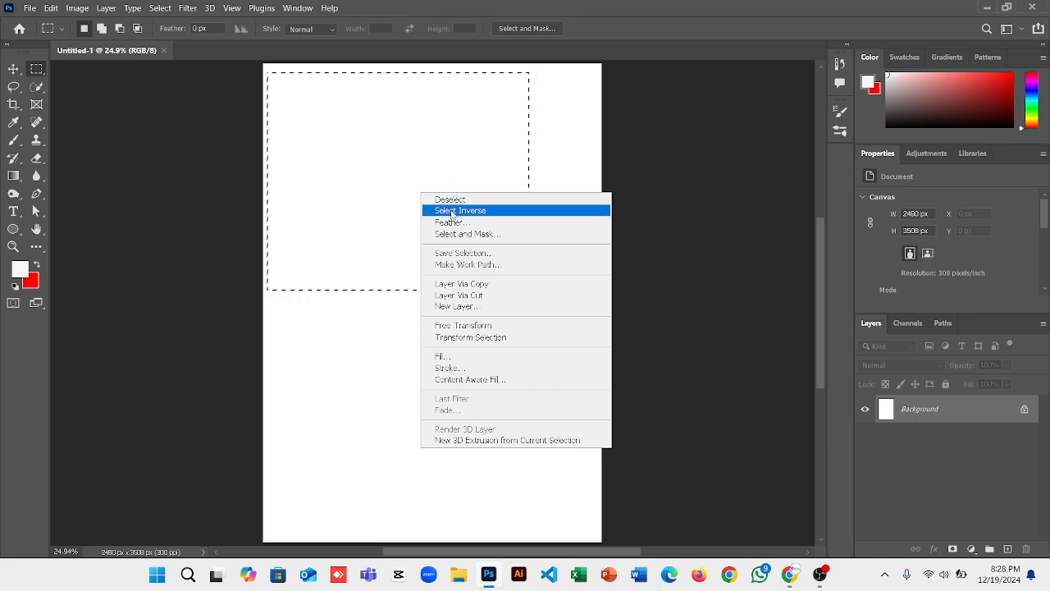
pyautogui.click(452, 213)
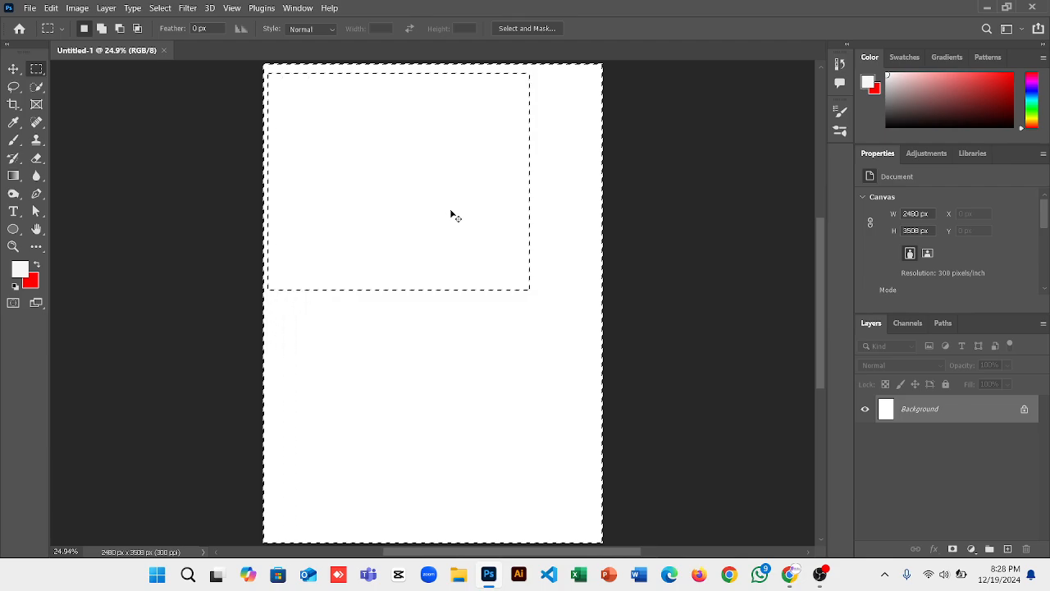
pyautogui.click(451, 210)
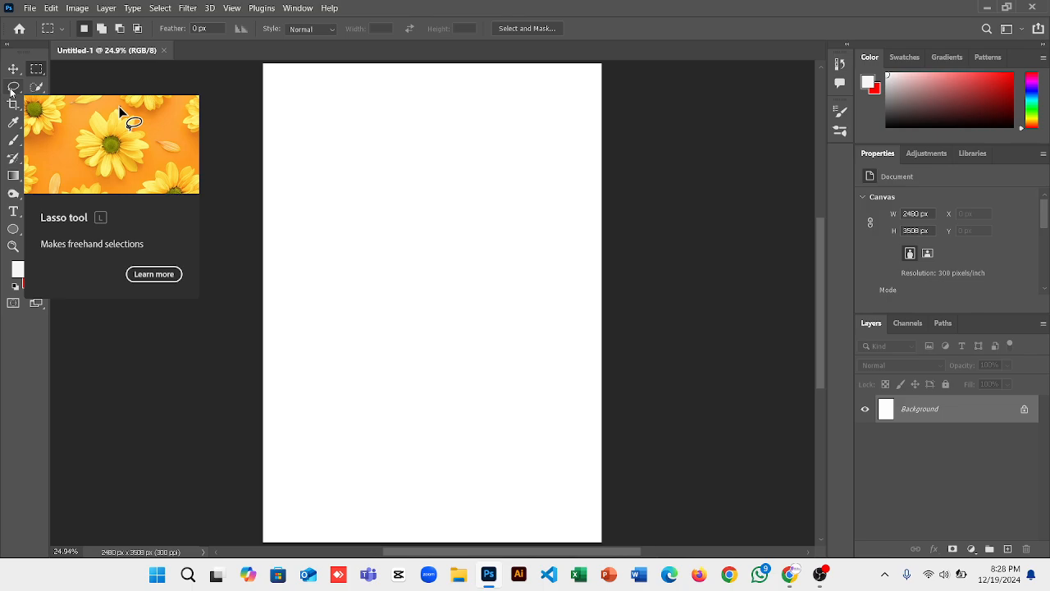
# Draw an irregular two-lobed freehand Lasso selection on the upper page and zoom in to 50%.
pyautogui.click(11, 90)
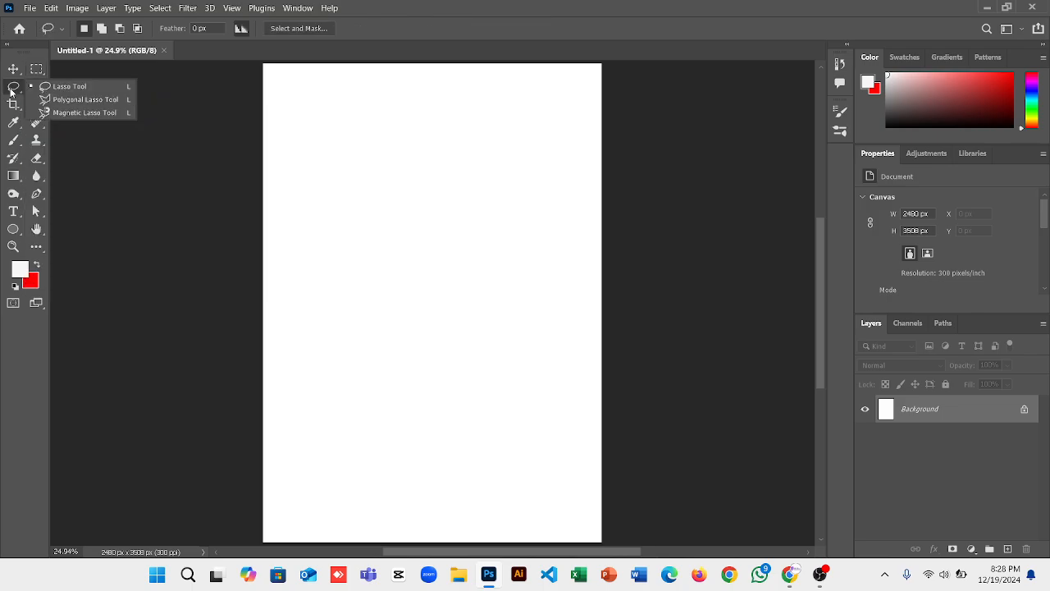
pyautogui.click(70, 87)
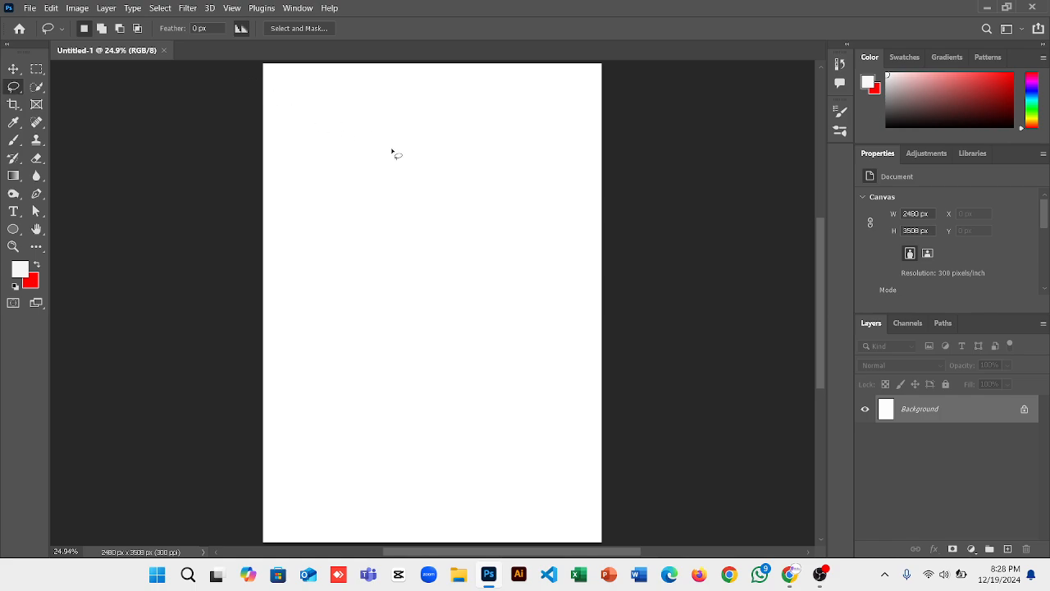
pyautogui.moveTo(392, 149)
pyautogui.mouseDown()
pyautogui.moveTo(326, 191)
pyautogui.moveTo(447, 296)
pyautogui.moveTo(483, 262)
pyautogui.moveTo(390, 154)
pyautogui.mouseUp()
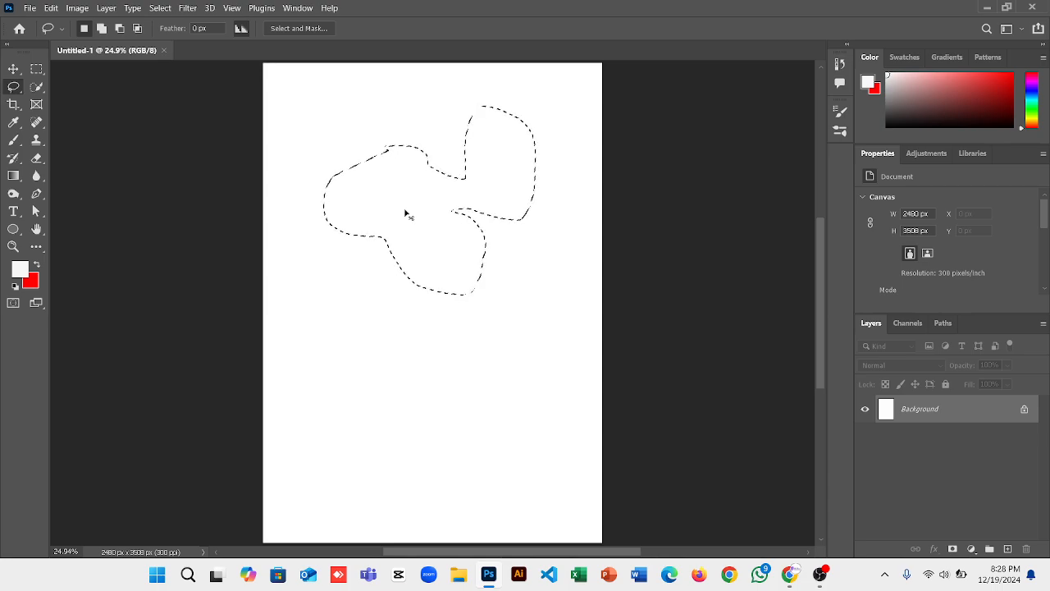
pyautogui.scroll(1, 407, 215)
pyautogui.scroll(2, 406, 215)
pyautogui.scroll(3, 407, 214)
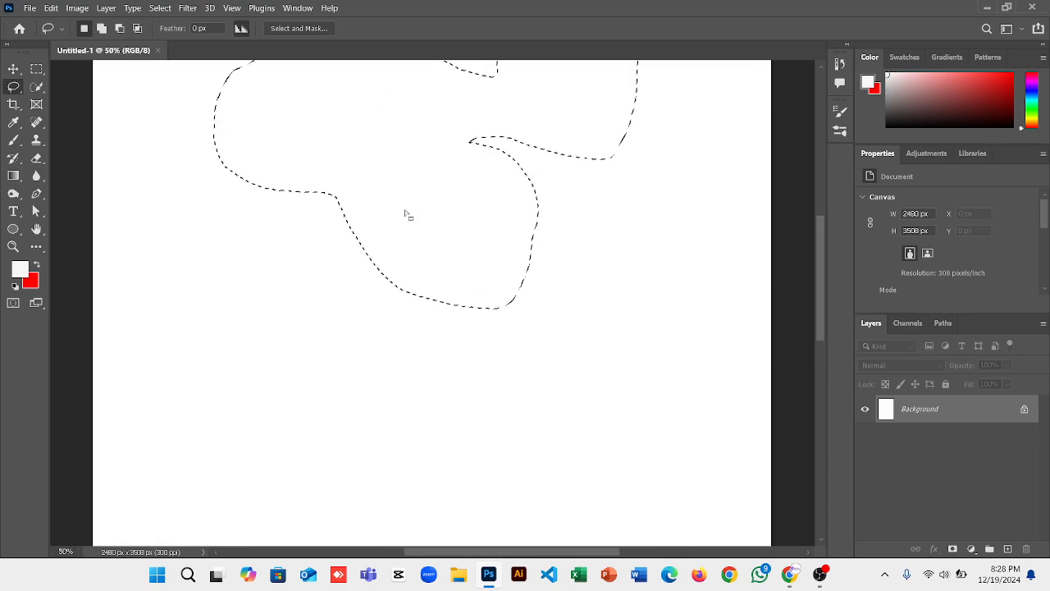
pyautogui.scroll(3, 407, 214)
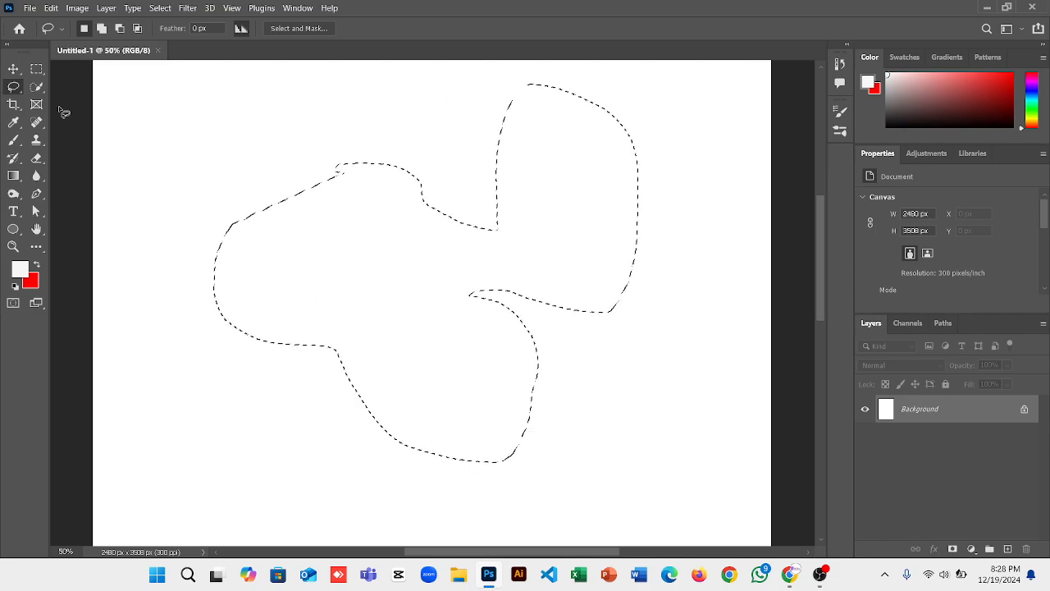
pyautogui.click(18, 89)
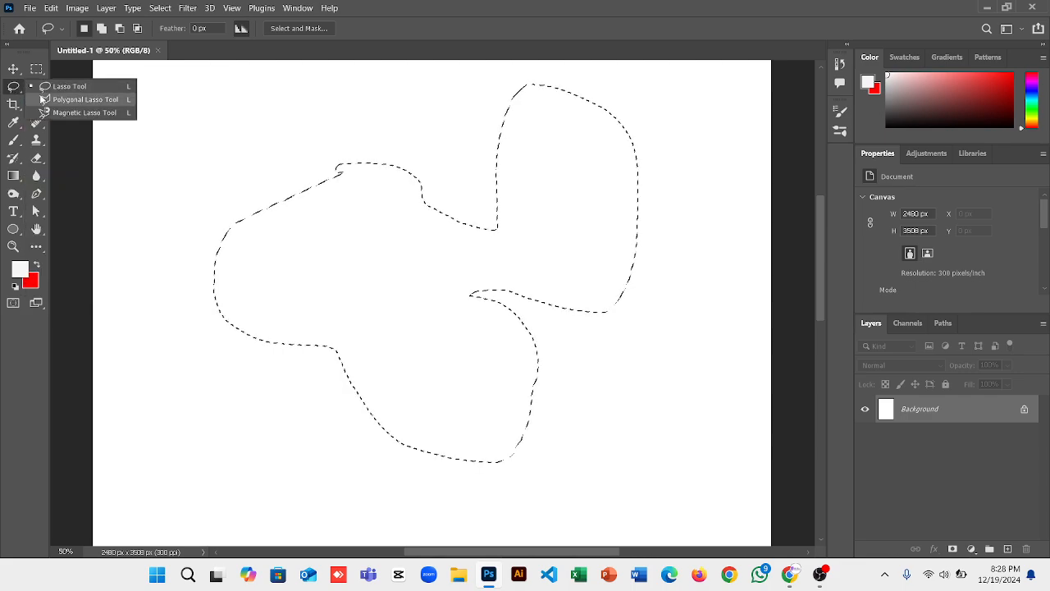
# Draw a triangular Polygonal Lasso selection, then undo it and clear all selections.
pyautogui.click(68, 101)
pyautogui.click(204, 116)
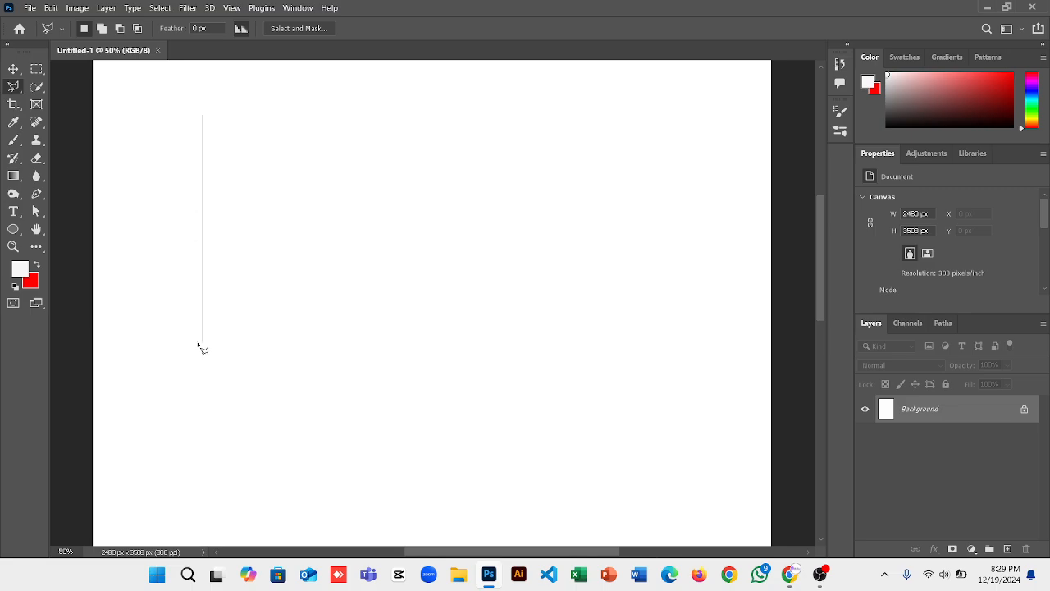
pyautogui.click(202, 343)
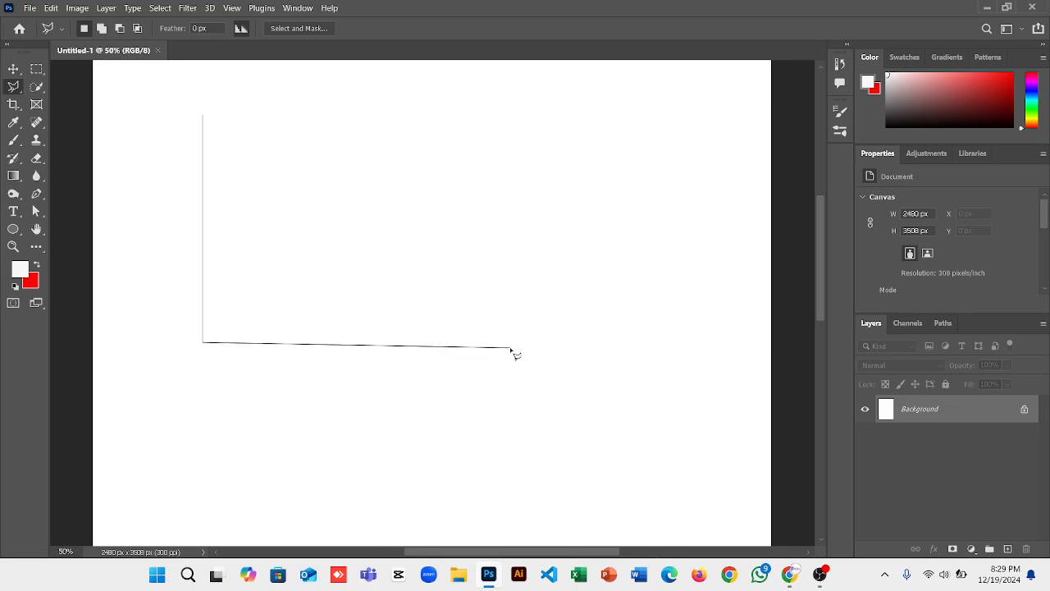
pyautogui.click(511, 344)
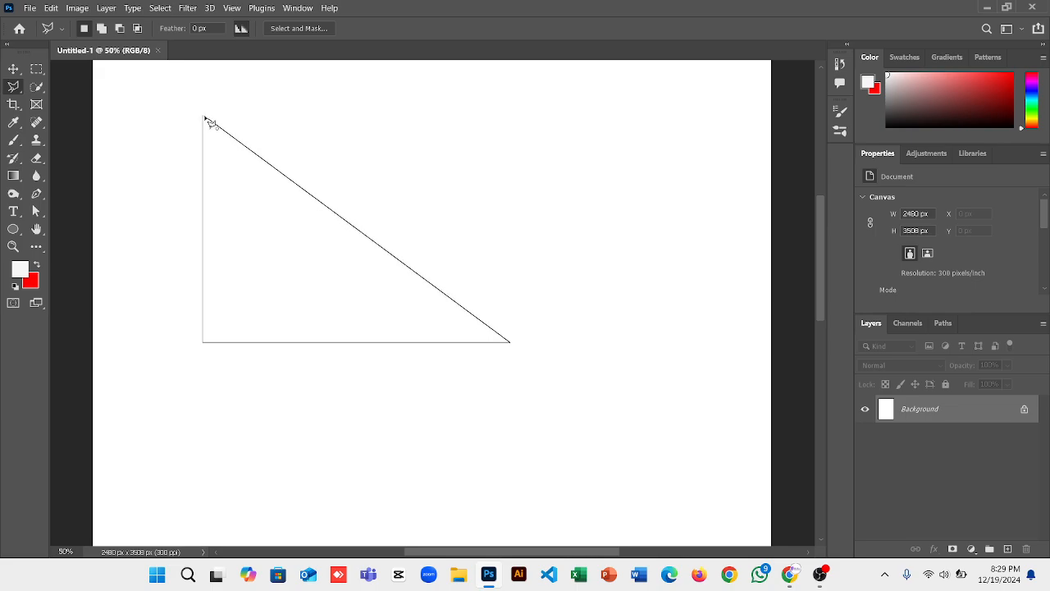
pyautogui.click(203, 115)
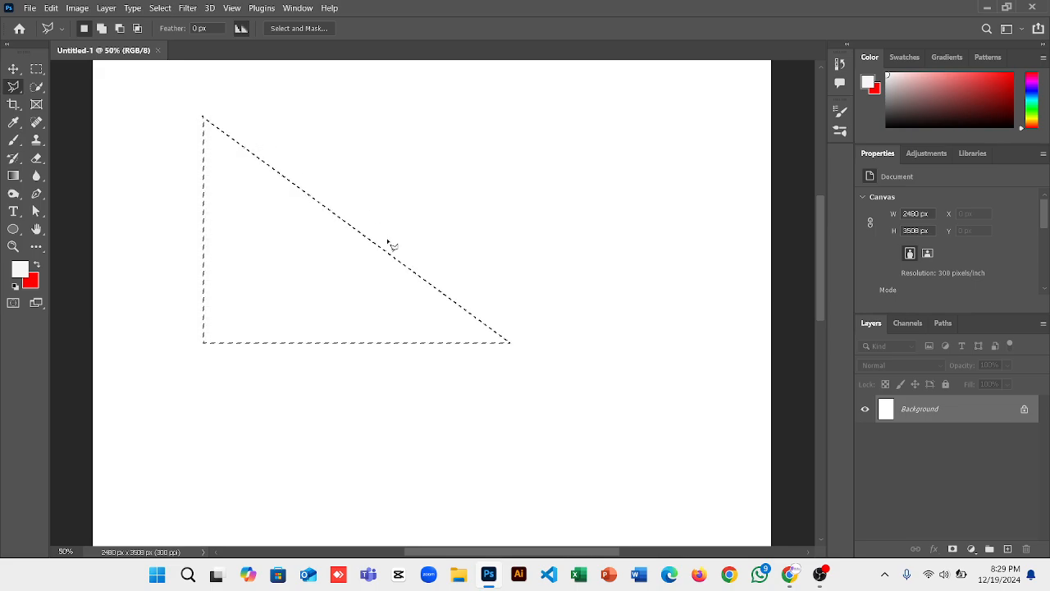
pyautogui.hotkey('ctrl', 'z')
pyautogui.hotkey('ctrl', 'd')
# With Quick Selection chosen and the page fitted, open 'Google Ads Expert' from Downloads.
pyautogui.click(36, 86)
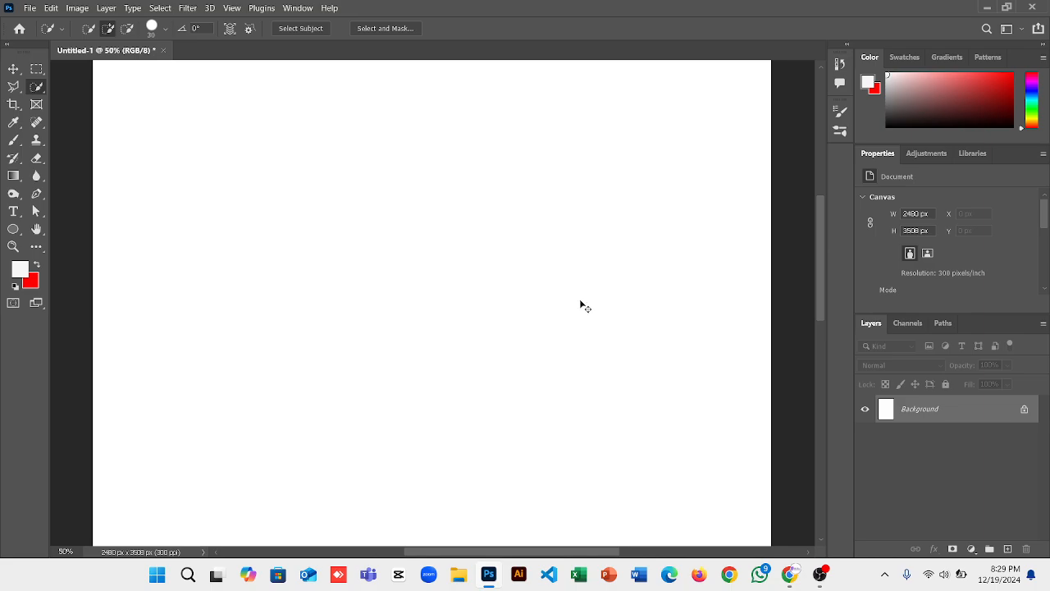
pyautogui.hotkey('ctrl', '0')
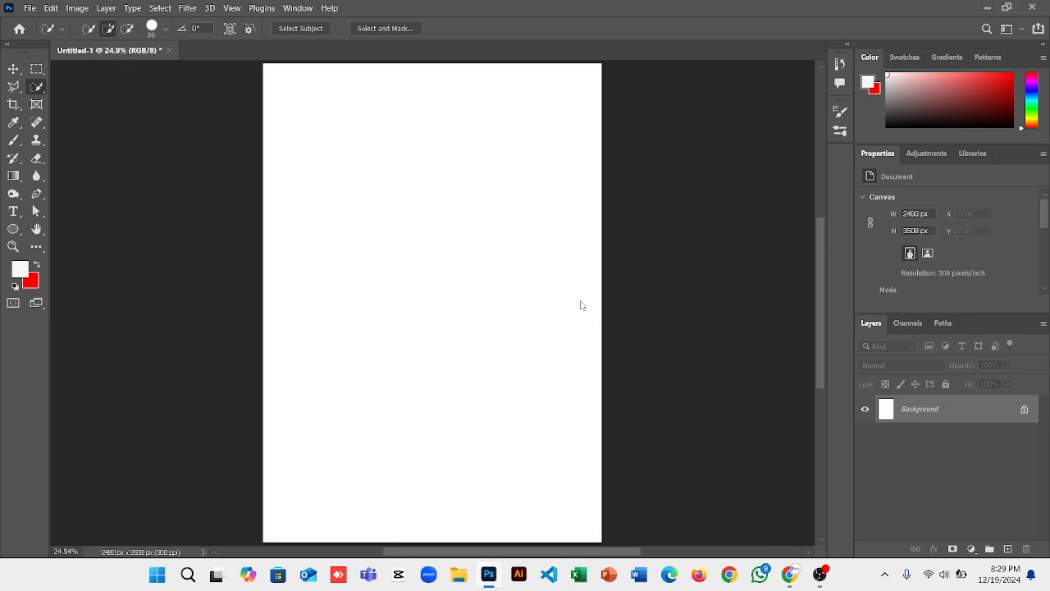
pyautogui.hotkey('ctrl', 'o')
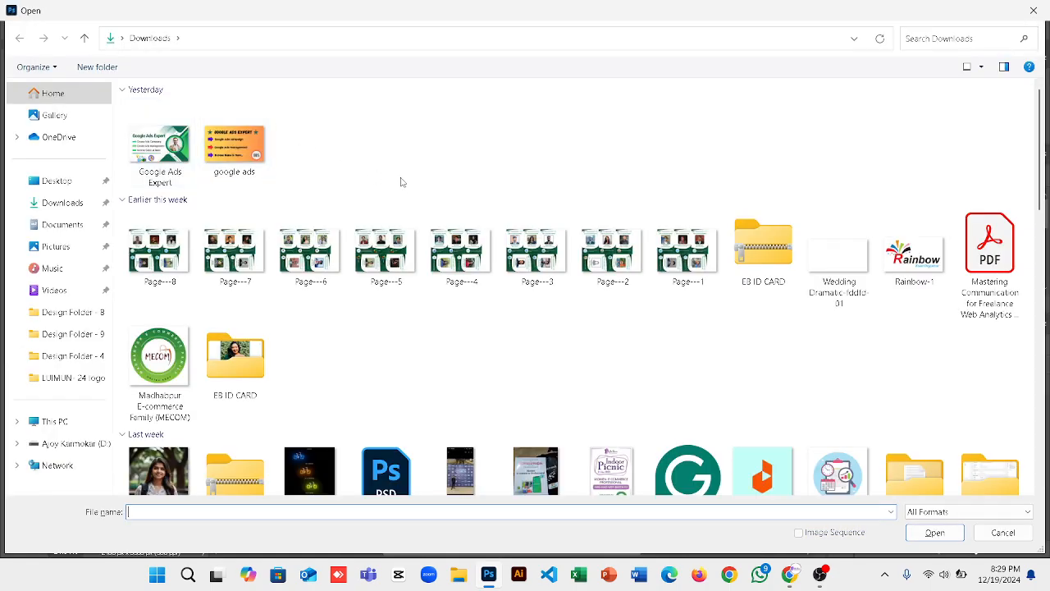
pyautogui.doubleClick(167, 145)
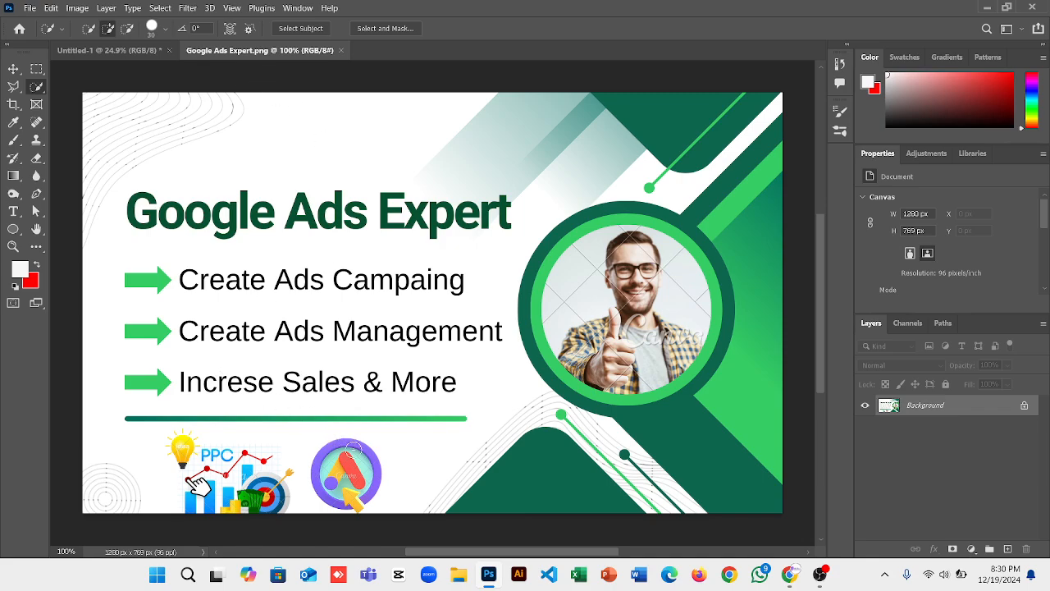
# Drag a Rectangular Marquee box around the headline word 'Ads', then deselect to redraw it.
pyautogui.hscroll(-3, 346, 476)
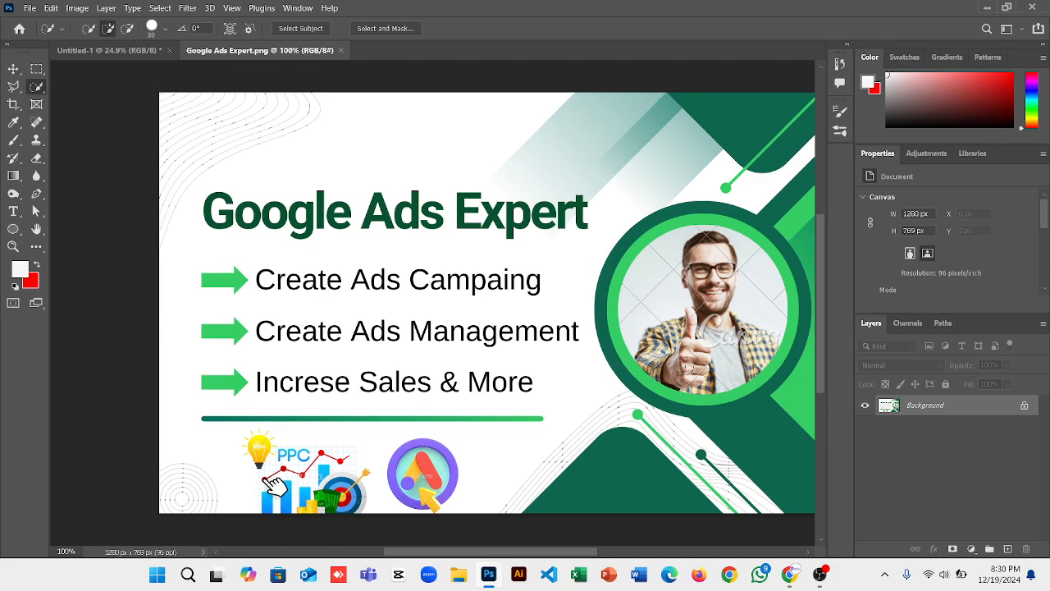
pyautogui.scroll(1, 688, 371)
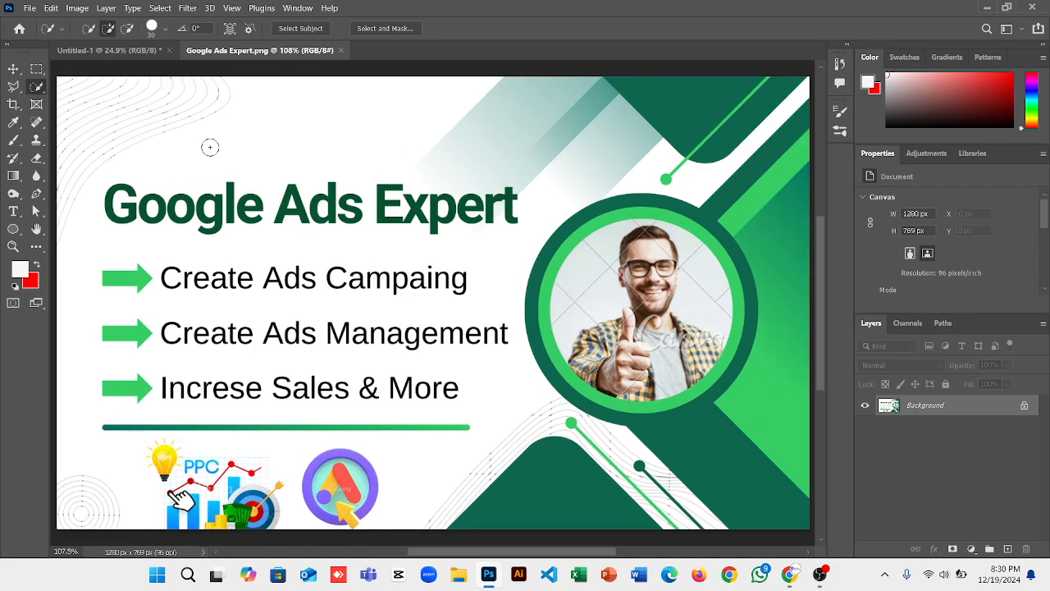
pyautogui.click(38, 71)
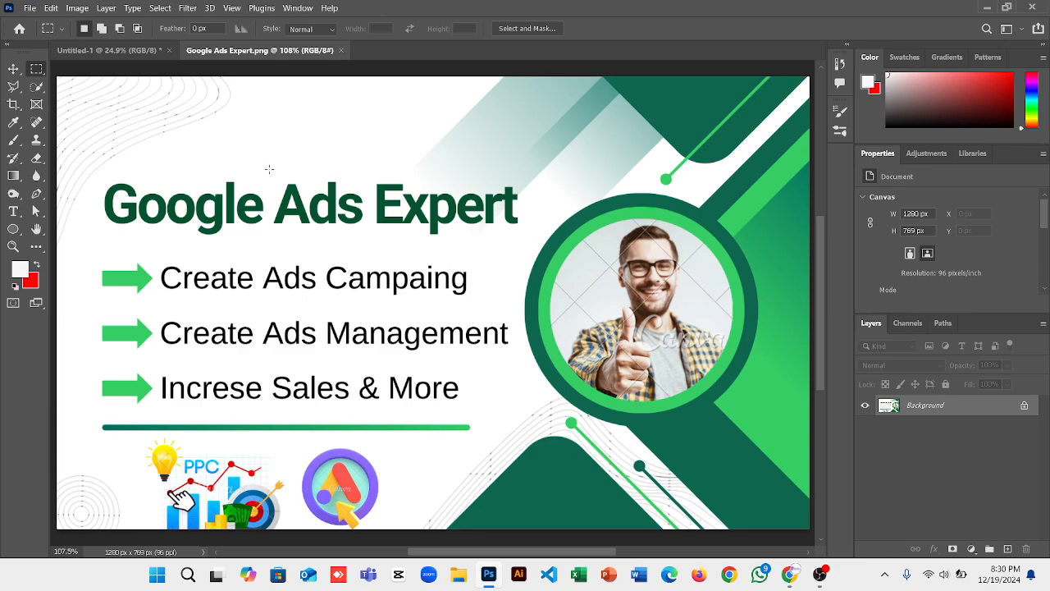
pyautogui.moveTo(269, 168); pyautogui.dragTo(356, 232)
pyautogui.click(369, 241)
pyautogui.hotkey('shift', 'F5')
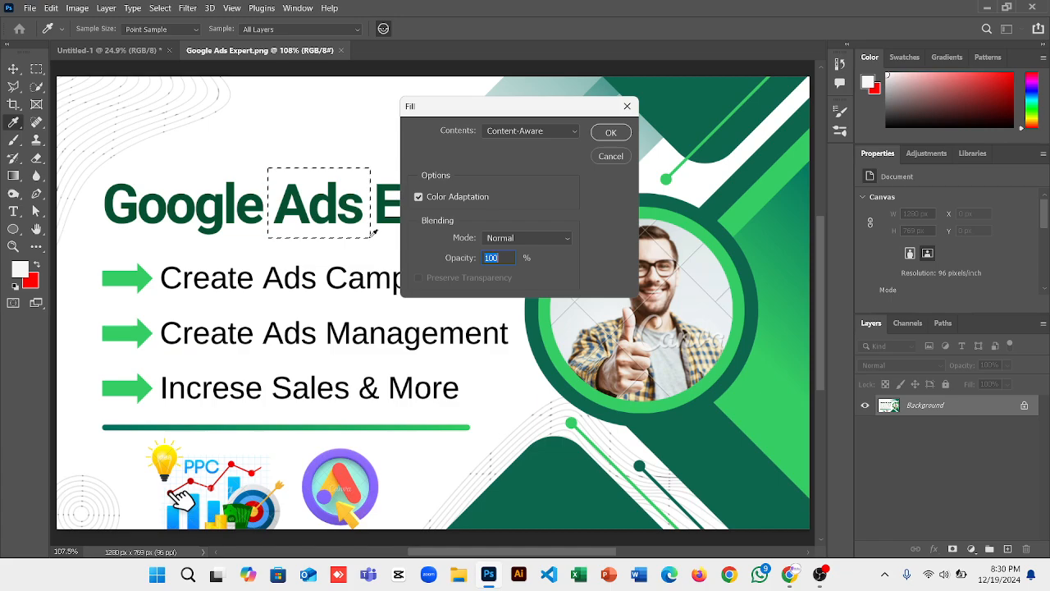
pyautogui.press('Return')
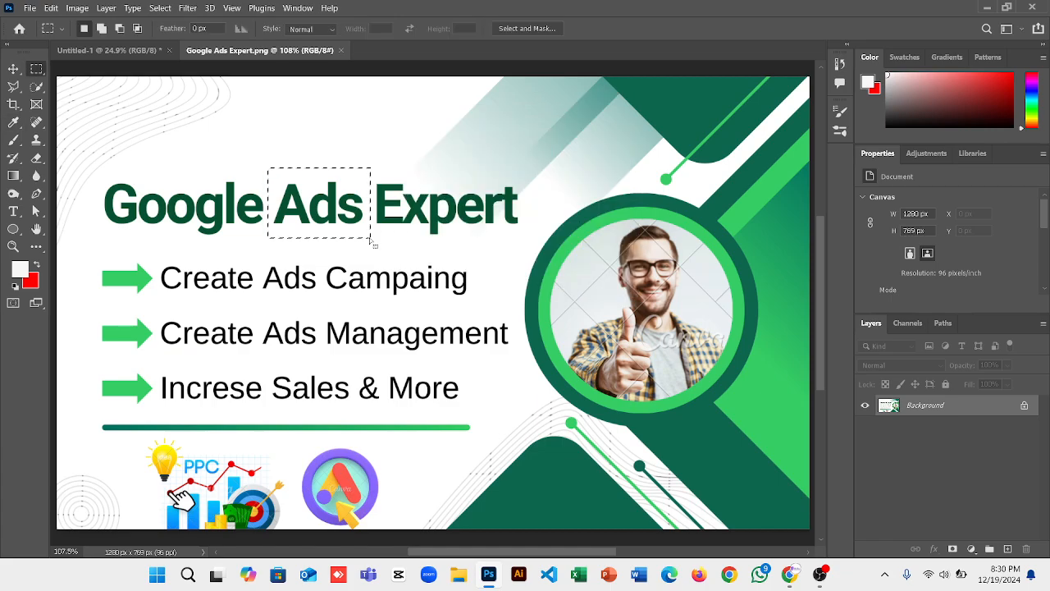
pyautogui.hotkey('ctrl', 'BackSpace')
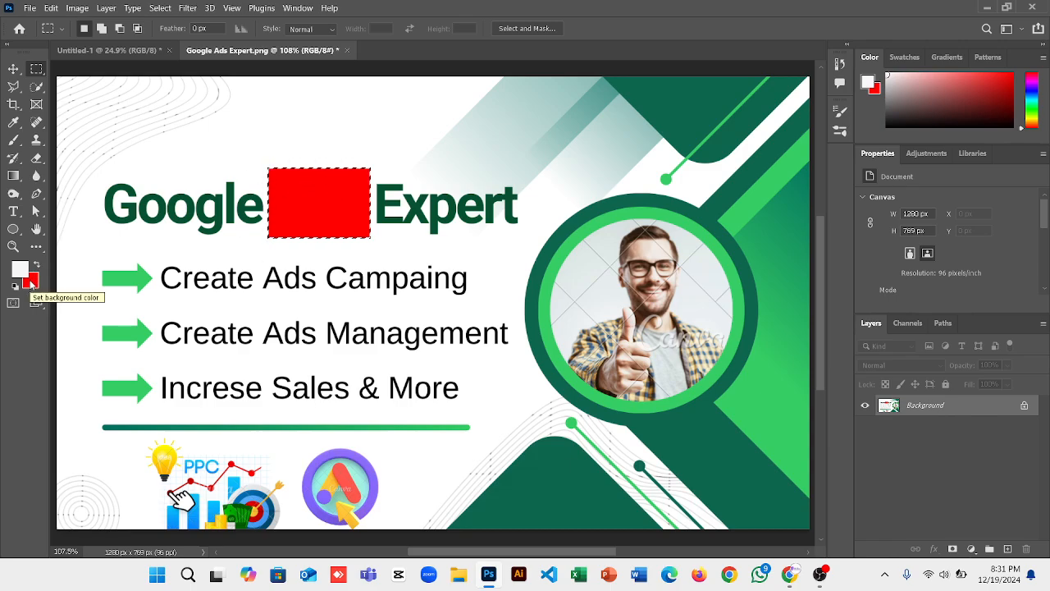
pyautogui.hotkey('ctrl', 'z')
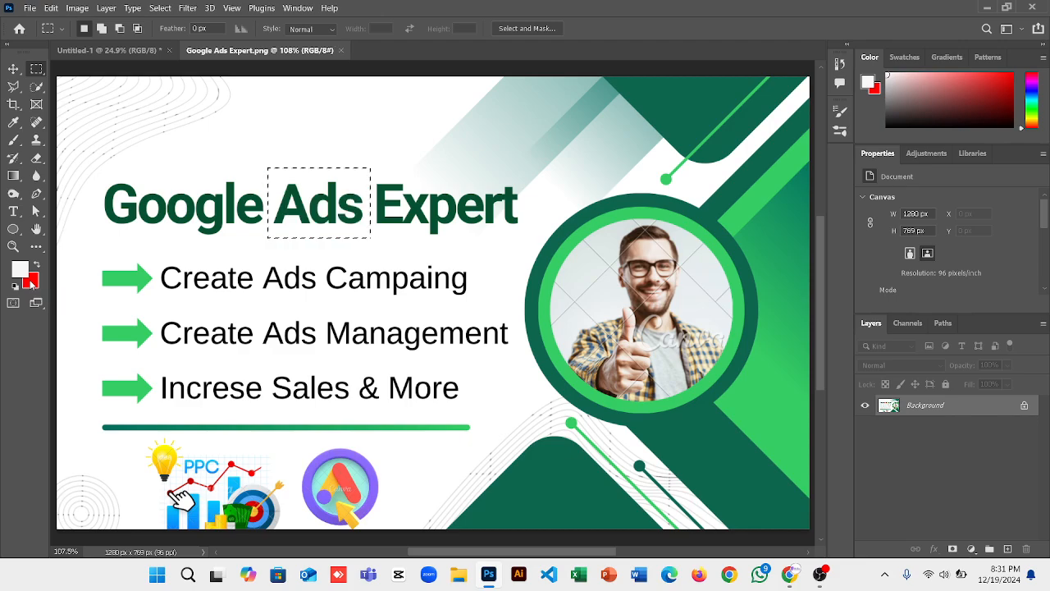
# Set the foreground colour to green #6be934 and fill the 'Ads' selection with it.
pyautogui.hotkey('alt', 'BackSpace')
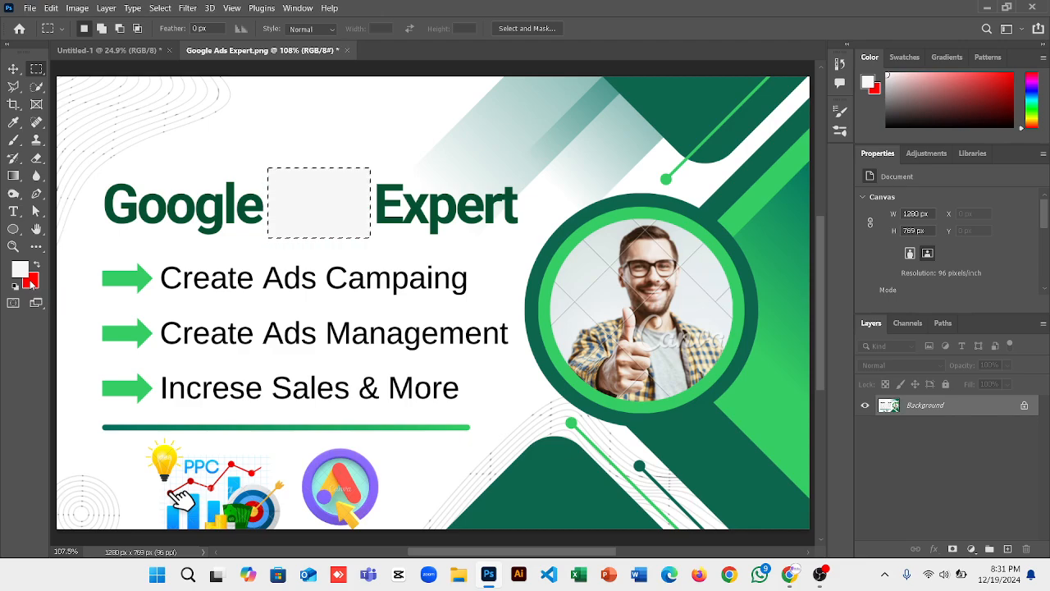
pyautogui.click(18, 273)
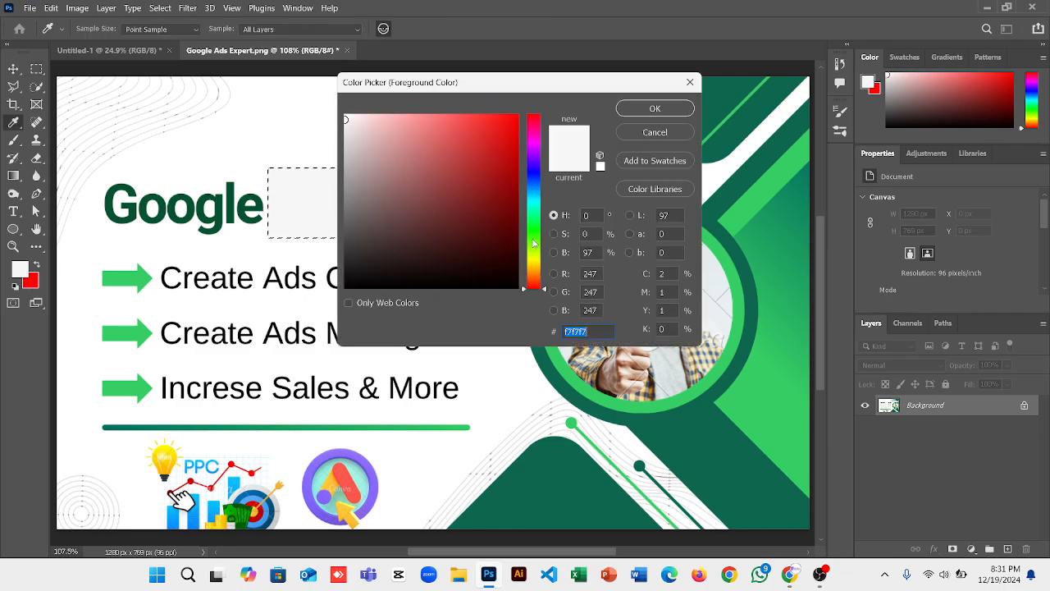
pyautogui.click(533, 240)
pyautogui.click(480, 129)
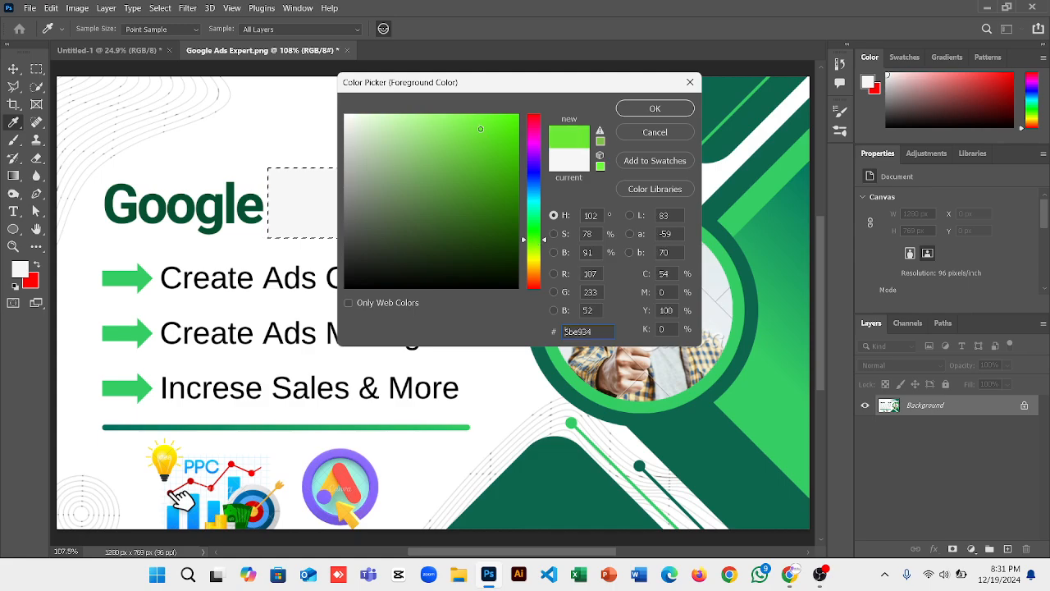
pyautogui.click(649, 108)
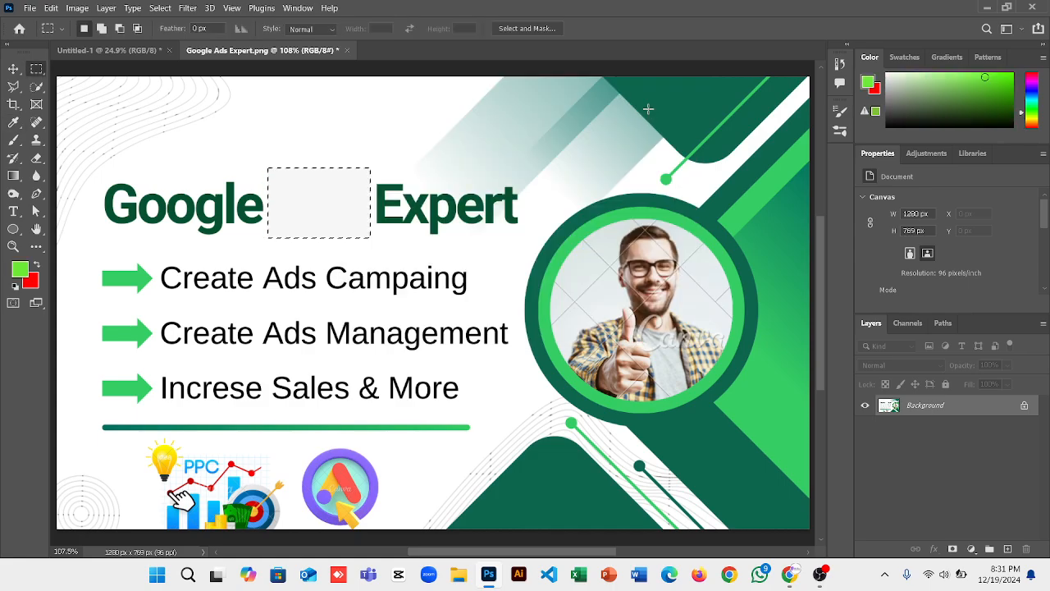
pyautogui.hotkey('alt', 'BackSpace')
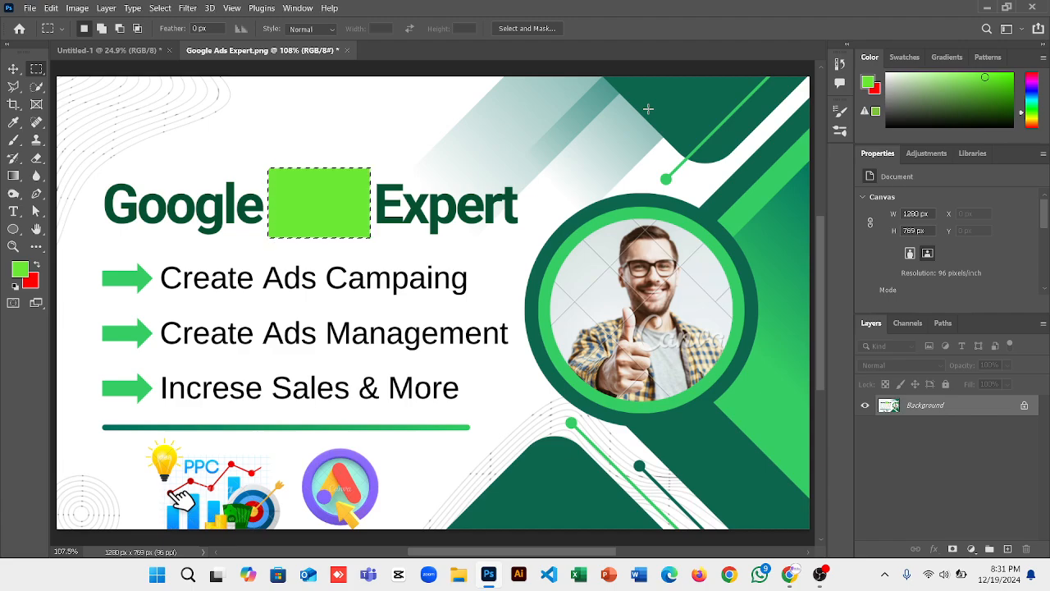
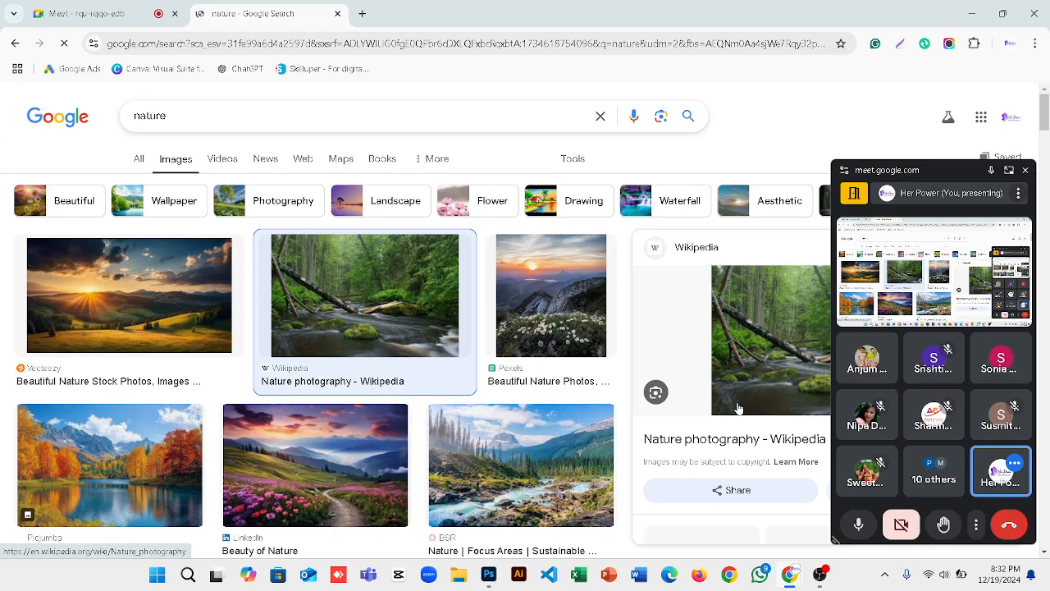
# Copy the Wikipedia forest river image from Google Images and return to the Google Ads Expert design.
pyautogui.scroll(-3, 739, 408)
pyautogui.scroll(3, 738, 408)
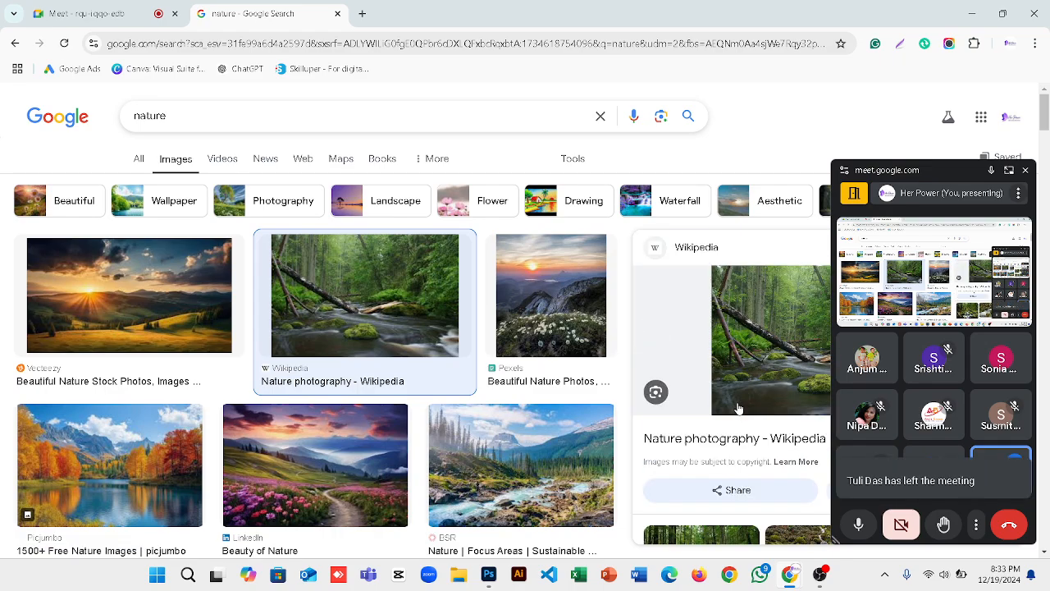
pyautogui.rightClick(754, 348)
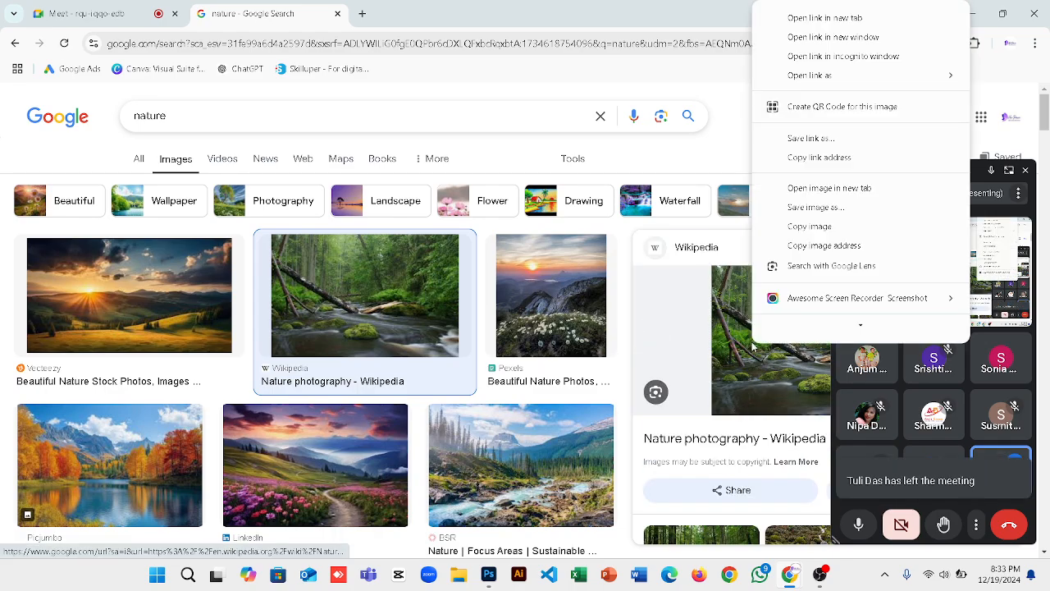
pyautogui.click(815, 229)
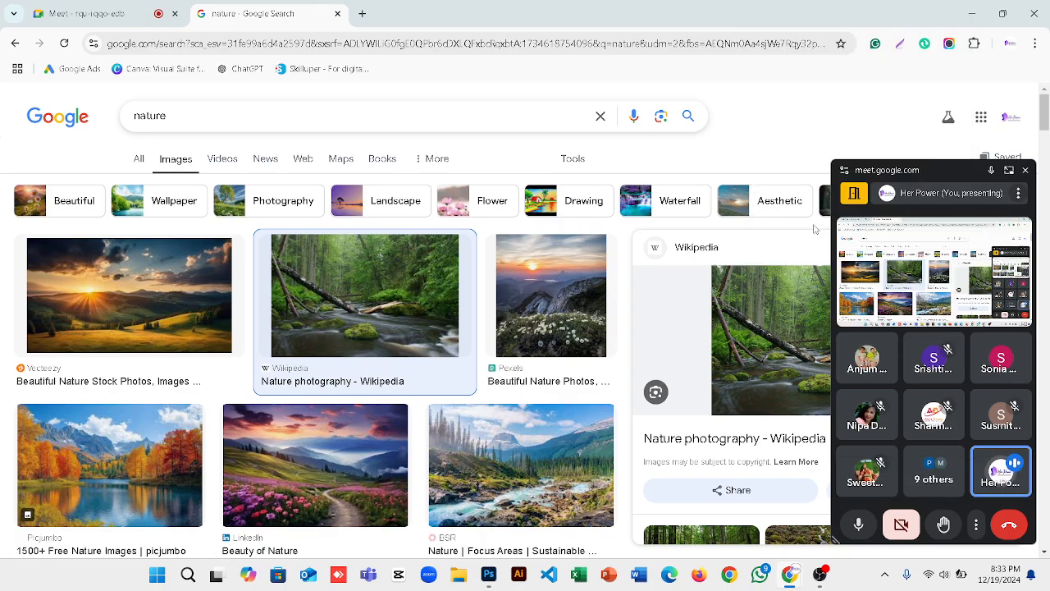
pyautogui.click(490, 575)
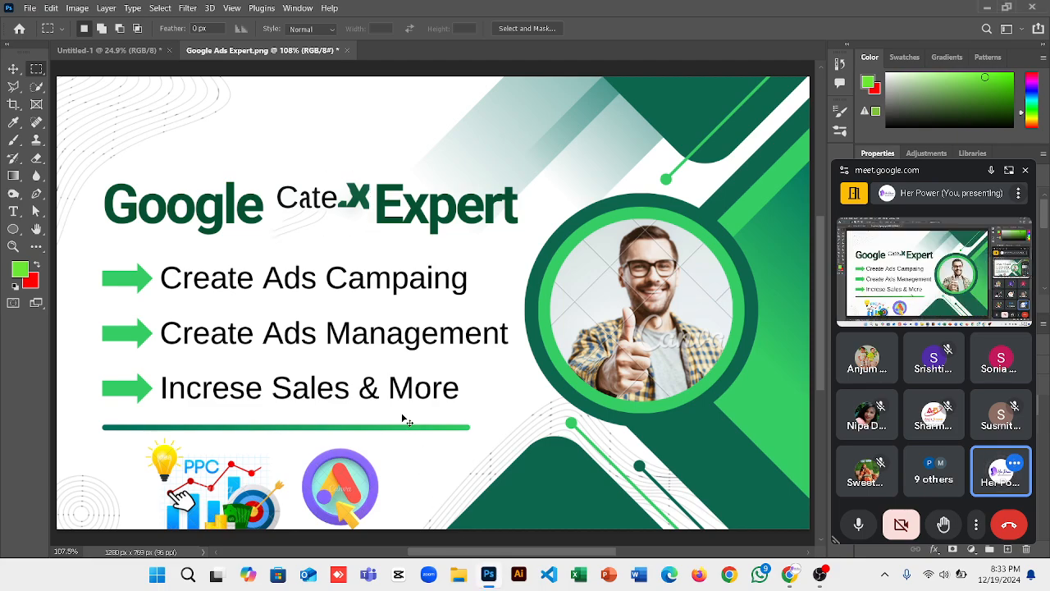
# Paste the forest river photo as a new layer and nudge it about 52 px right.
pyautogui.hotkey('ctrl', 'v')
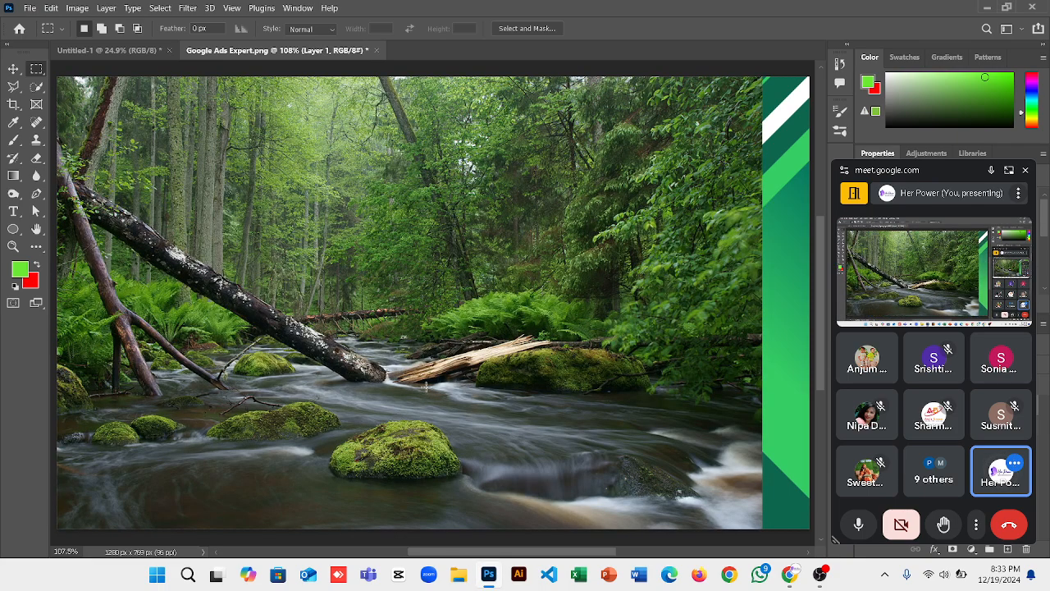
pyautogui.click(13, 68)
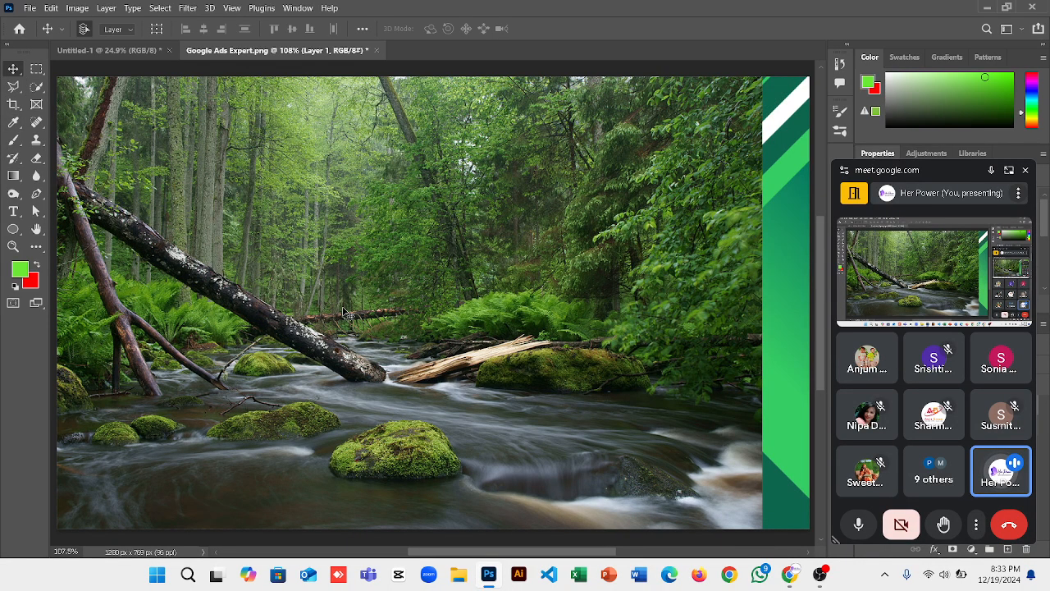
pyautogui.moveTo(345, 311); pyautogui.dragTo(383, 307)
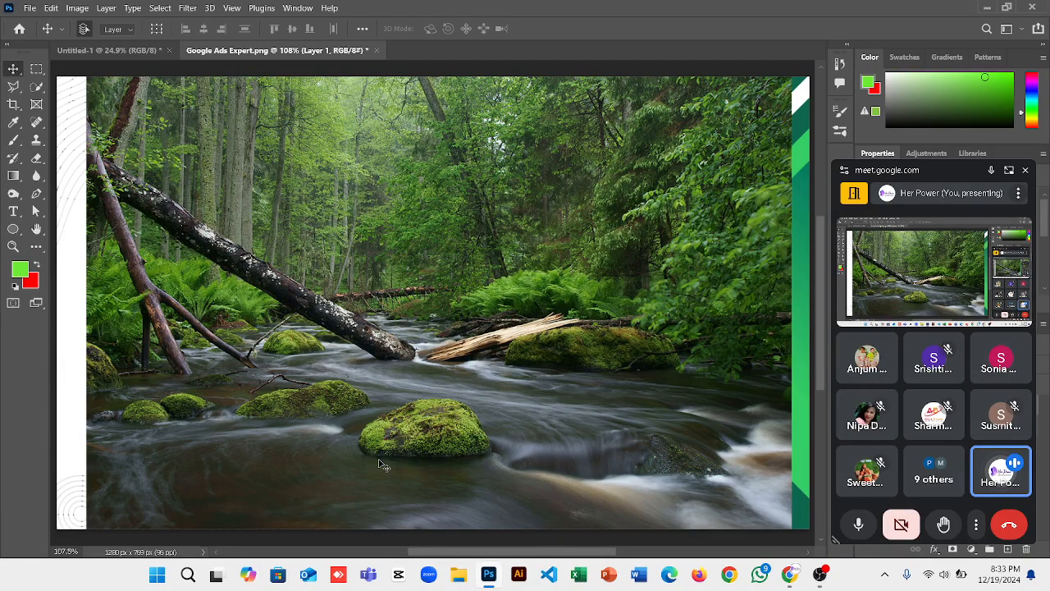
pyautogui.click(37, 71)
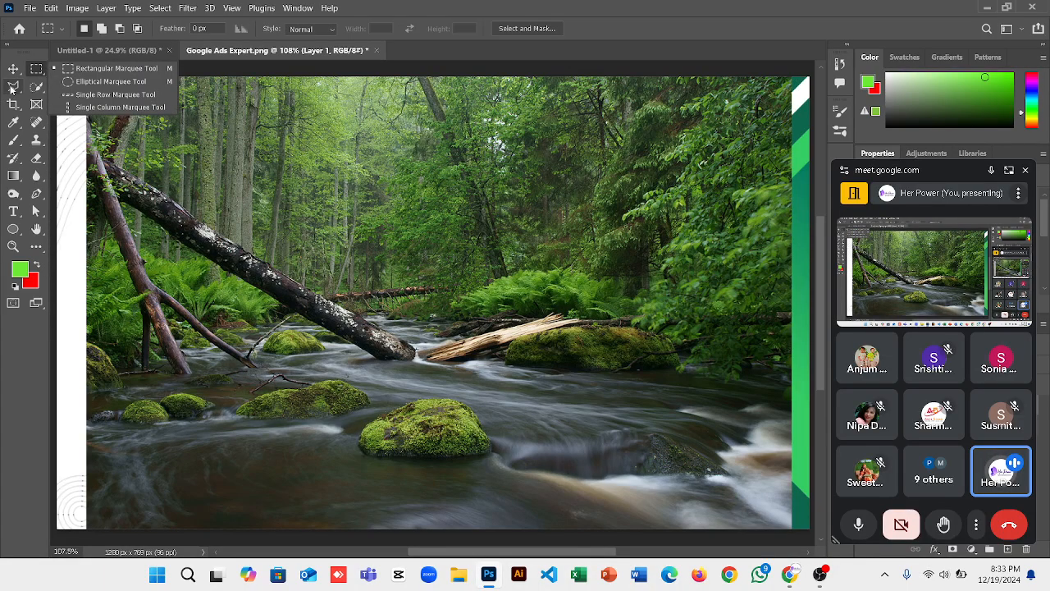
pyautogui.click(14, 88)
pyautogui.click(59, 89)
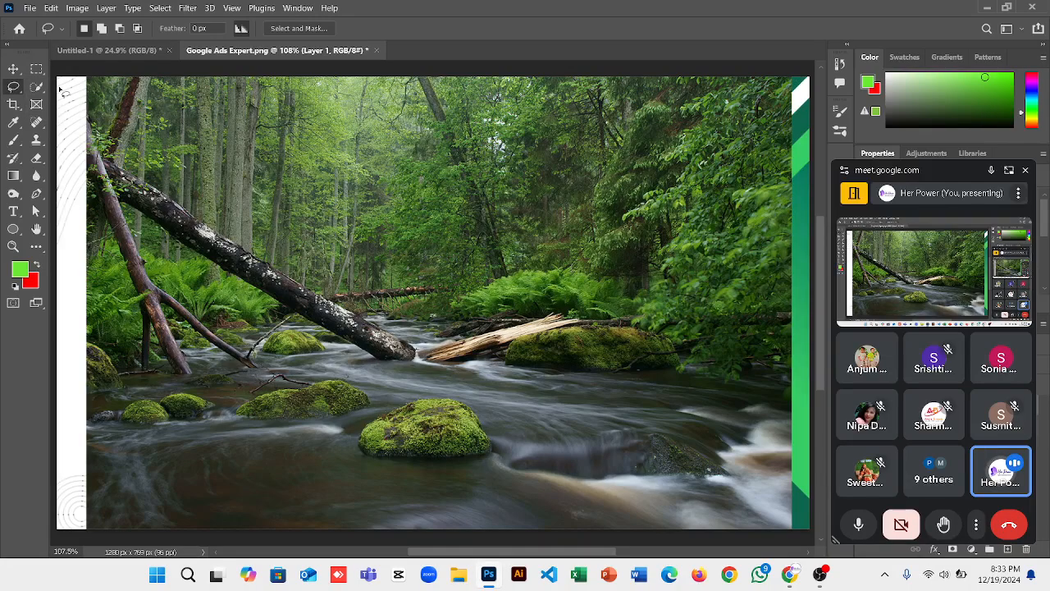
pyautogui.moveTo(414, 385)
pyautogui.mouseDown()
pyautogui.moveTo(351, 433)
pyautogui.moveTo(490, 465)
pyautogui.moveTo(504, 440)
pyautogui.mouseUp()
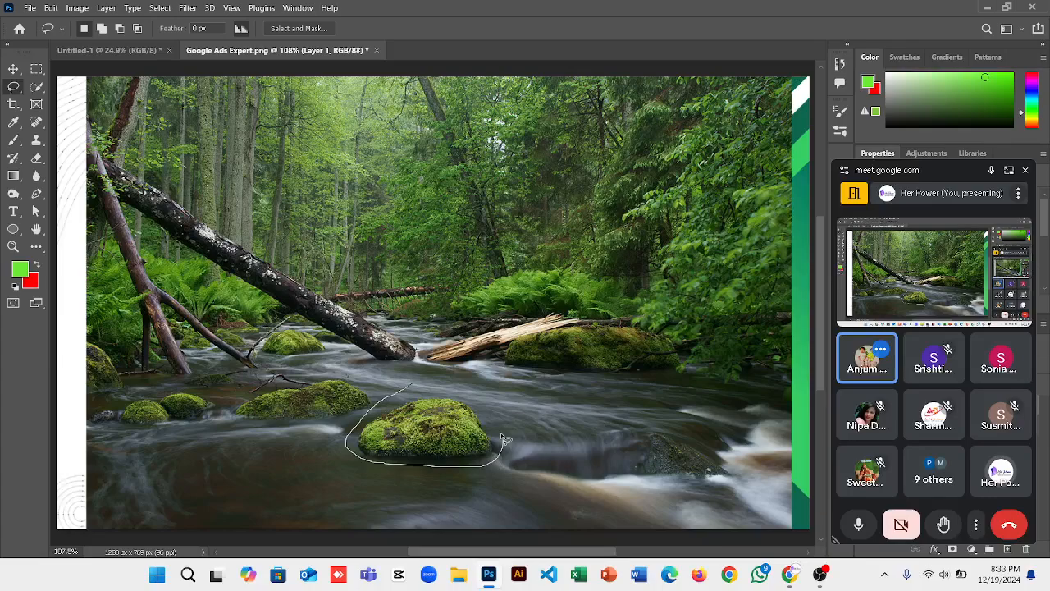
pyautogui.moveTo(504, 441); pyautogui.dragTo(414, 388)
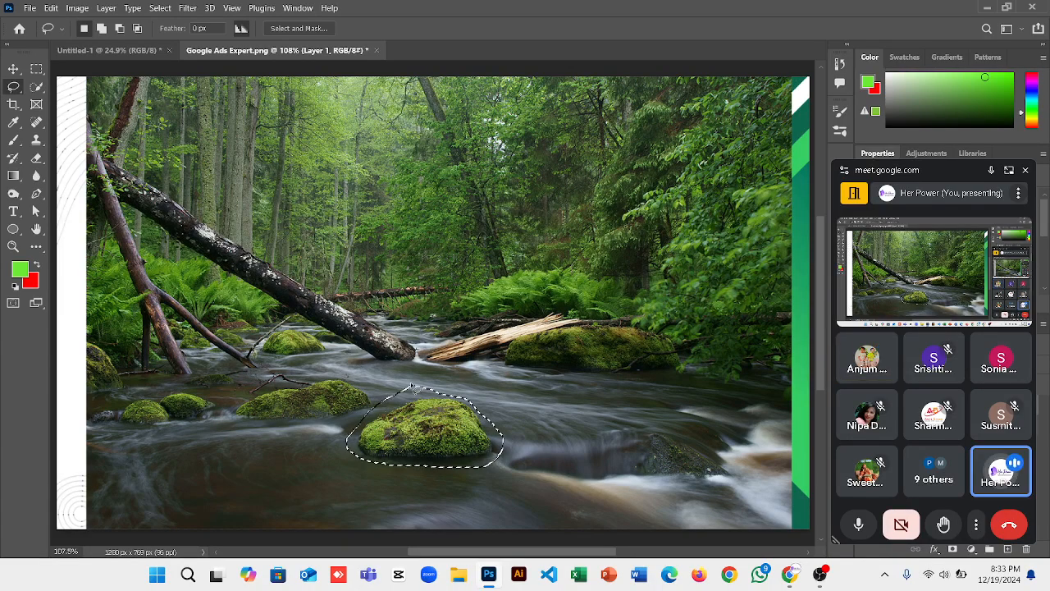
pyautogui.press('Delete')
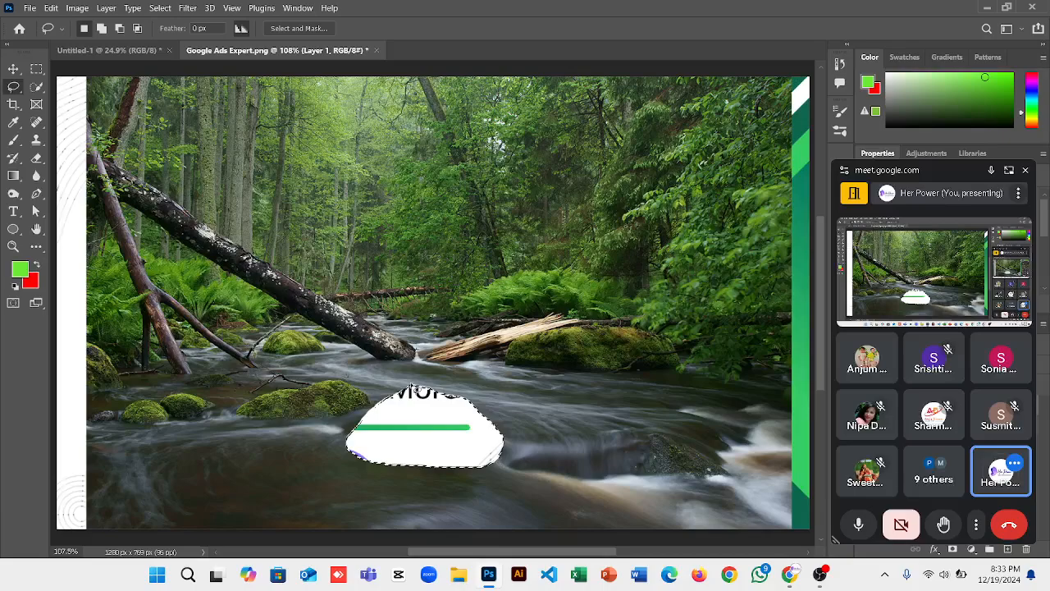
pyautogui.hotkey('ctrl', 'z')
pyautogui.hotkey('ctrl', 'd')
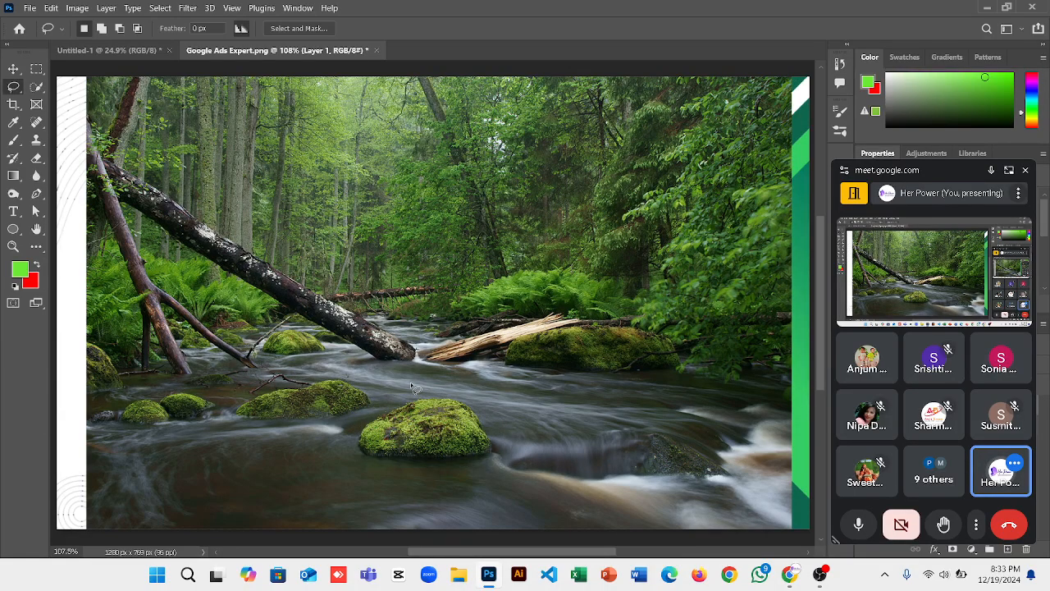
pyautogui.rightClick(23, 95)
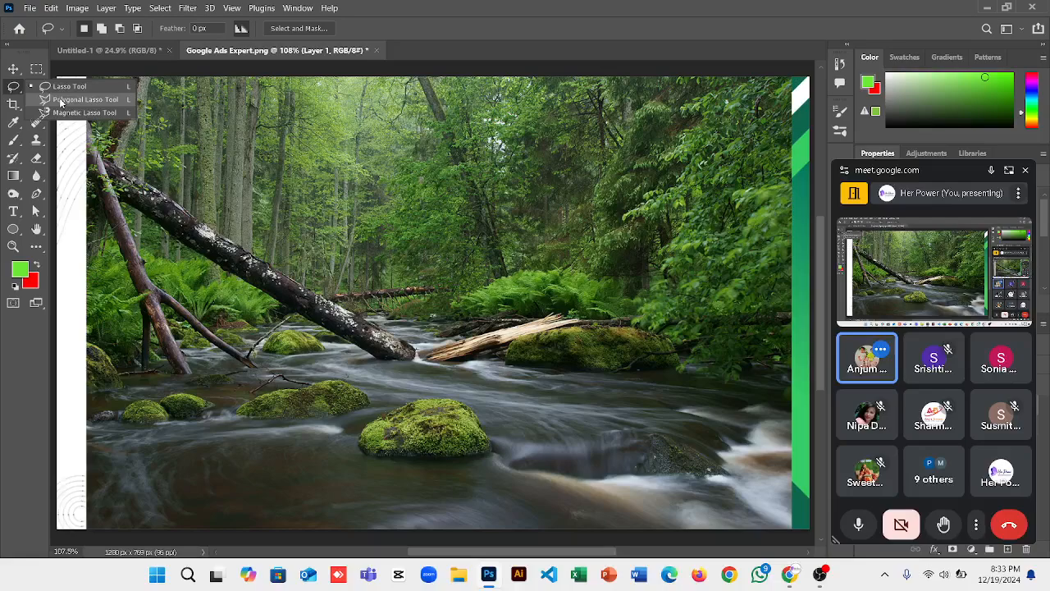
pyautogui.click(82, 100)
pyautogui.click(60, 98)
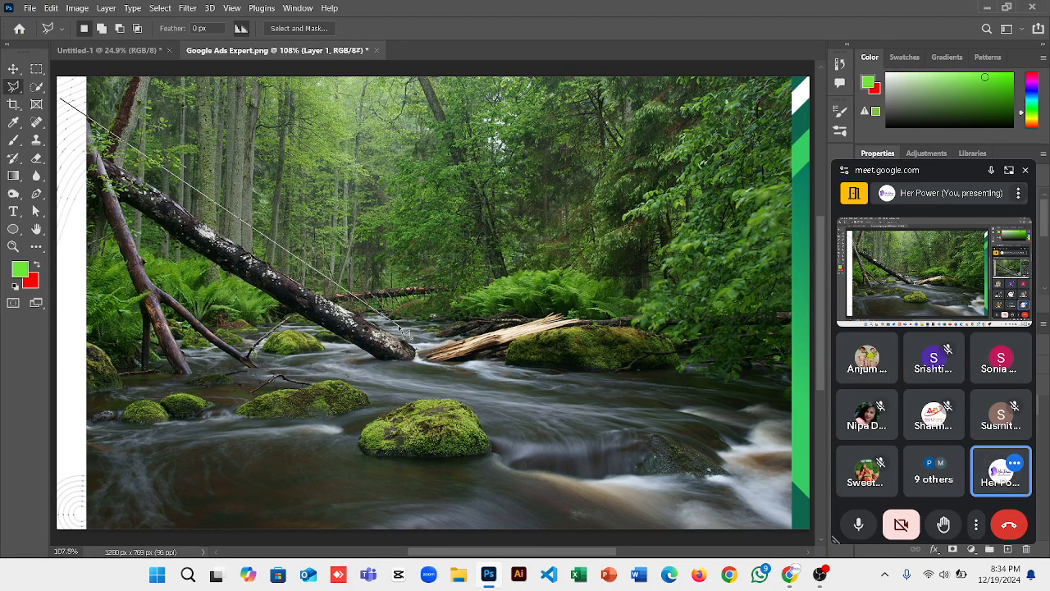
pyautogui.press('Escape')
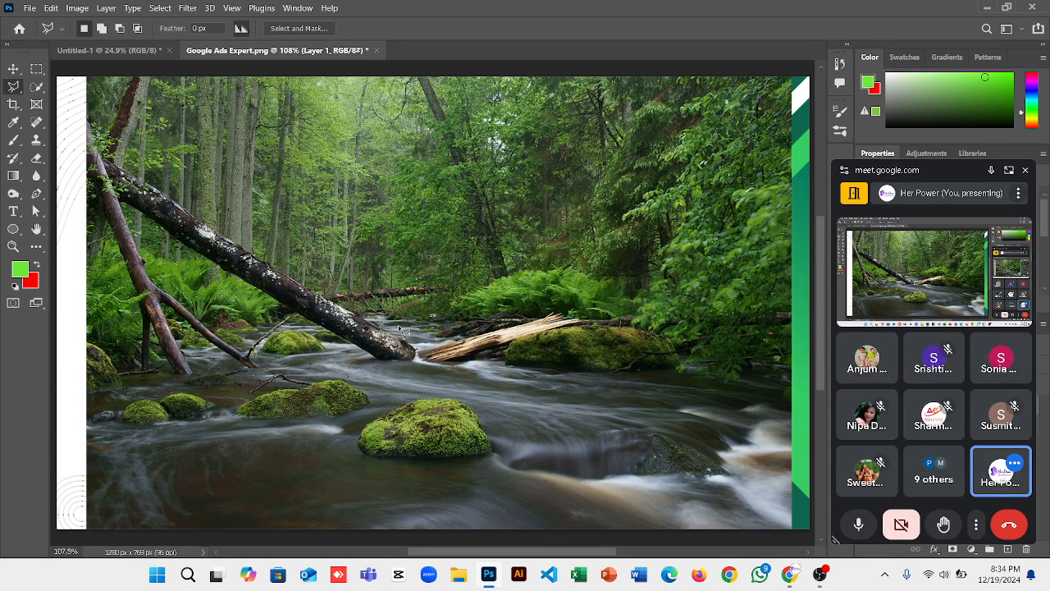
pyautogui.click(421, 391)
pyautogui.click(349, 456)
pyautogui.press('Escape')
pyautogui.click(403, 387)
pyautogui.click(335, 440)
pyautogui.click(395, 480)
pyautogui.click(496, 461)
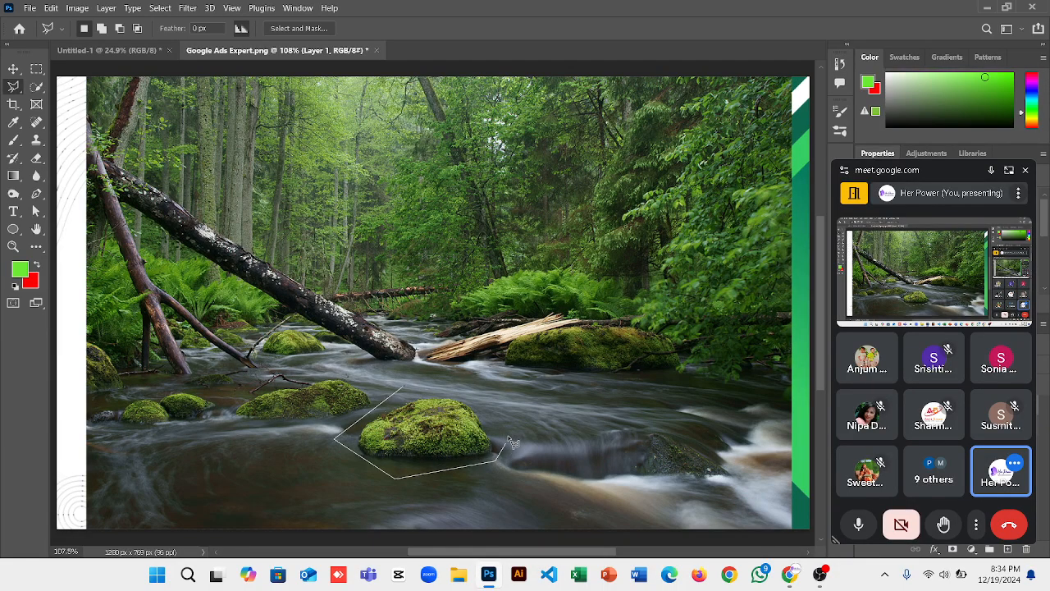
pyautogui.click(499, 419)
pyautogui.click(452, 386)
pyautogui.click(405, 390)
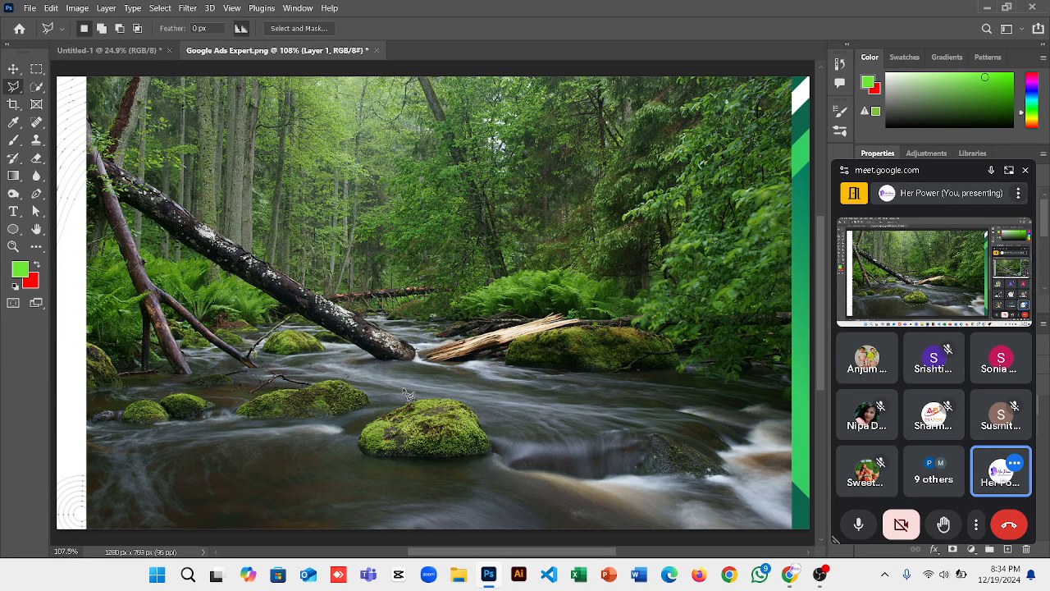
pyautogui.press('Delete')
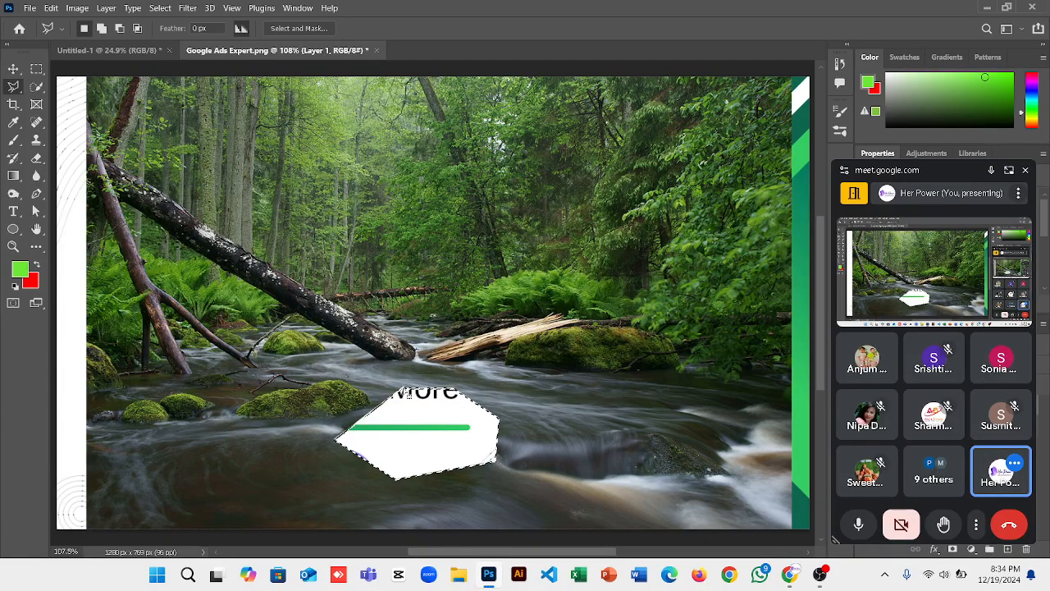
pyautogui.hotkey('ctrl', 'z')
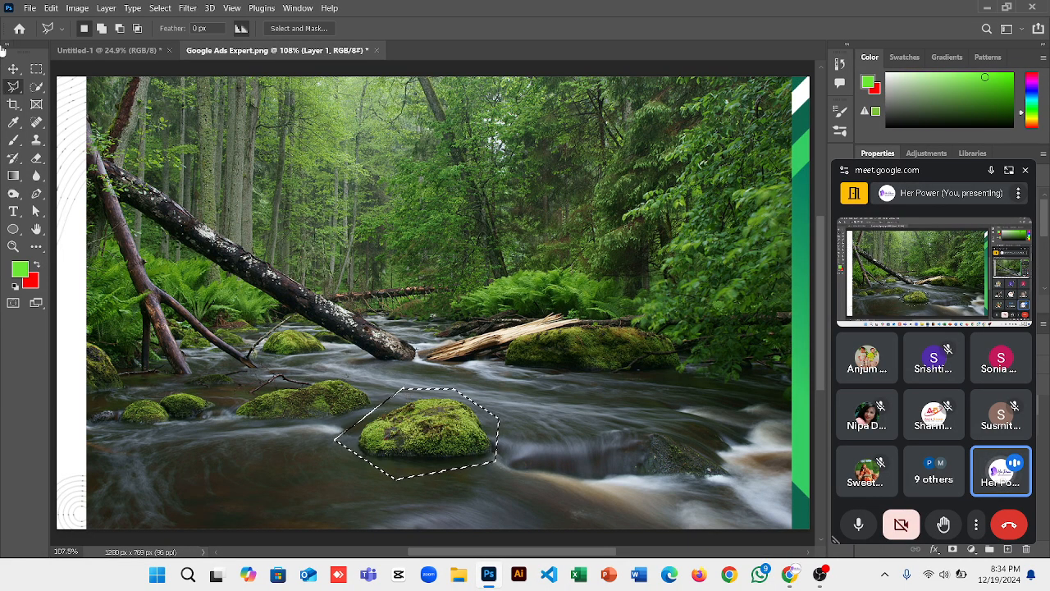
pyautogui.hotkey('ctrl', 'd')
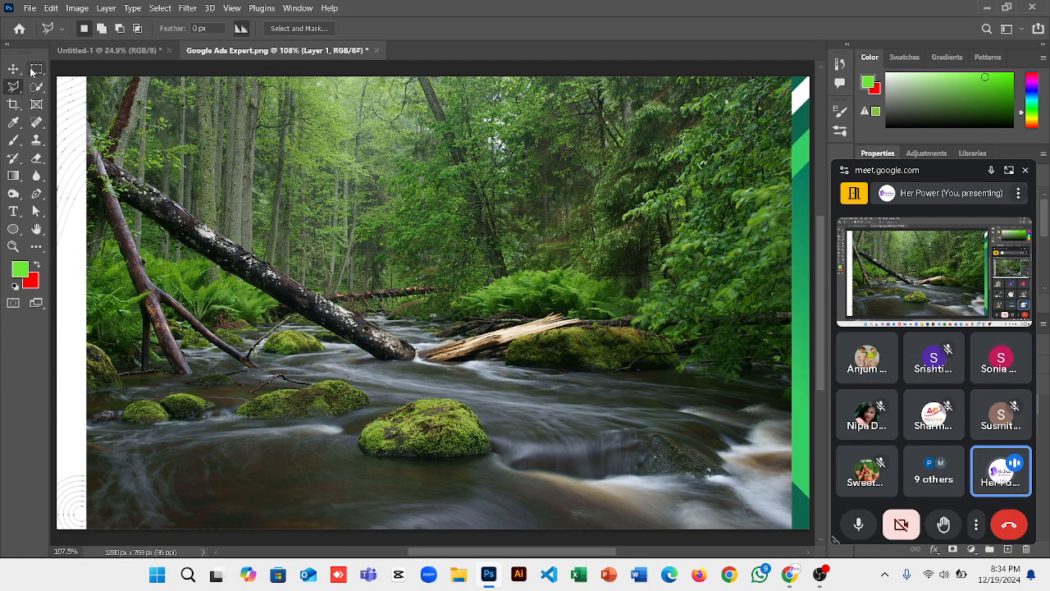
# Draw an elliptical marquee selection around the mossy rock in the river.
pyautogui.click(34, 70)
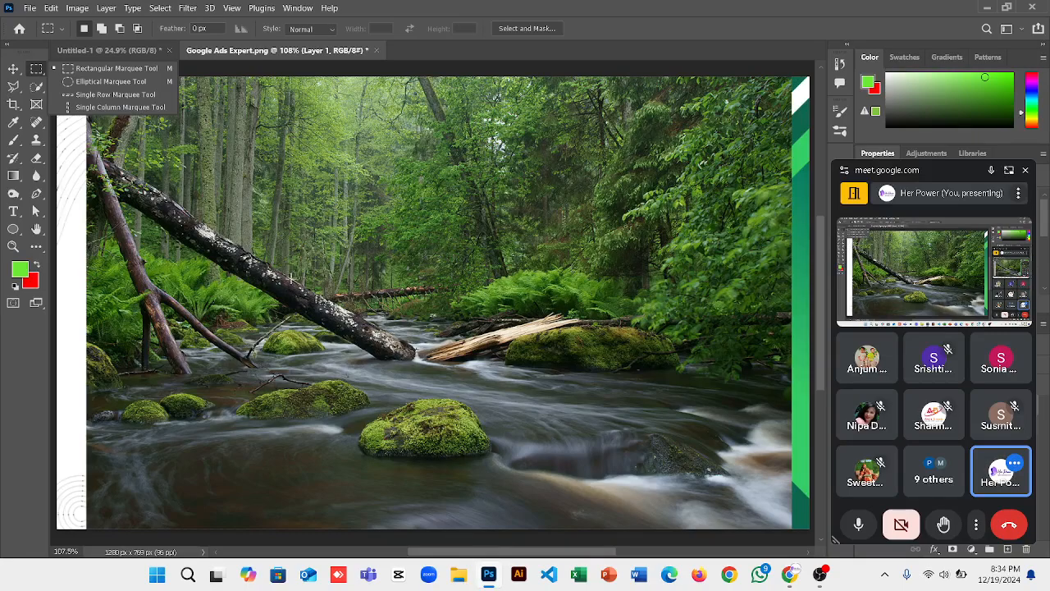
pyautogui.click(111, 83)
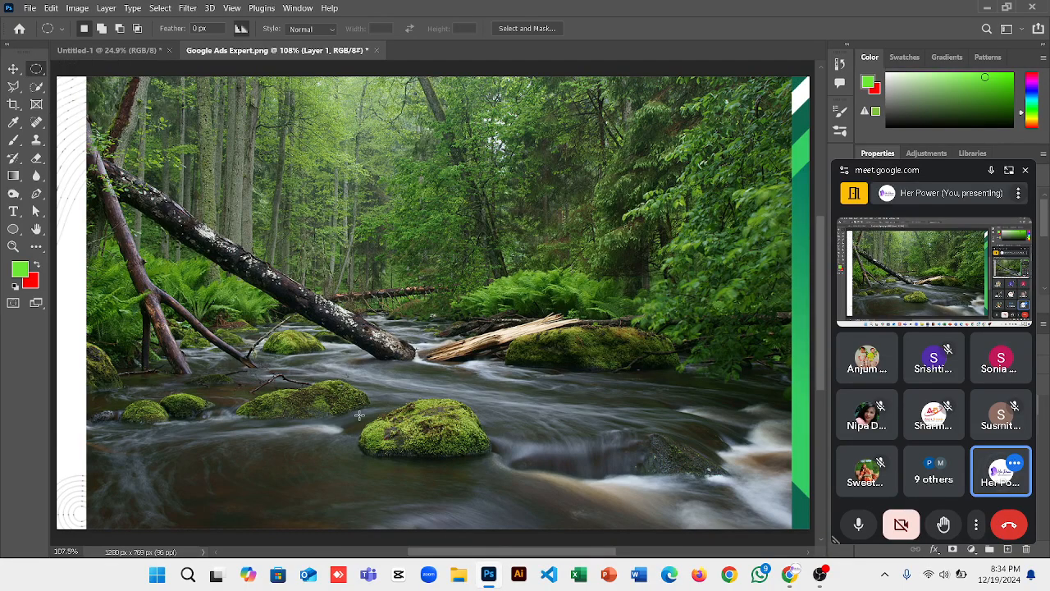
pyautogui.moveTo(481, 392); pyautogui.dragTo(473, 414)
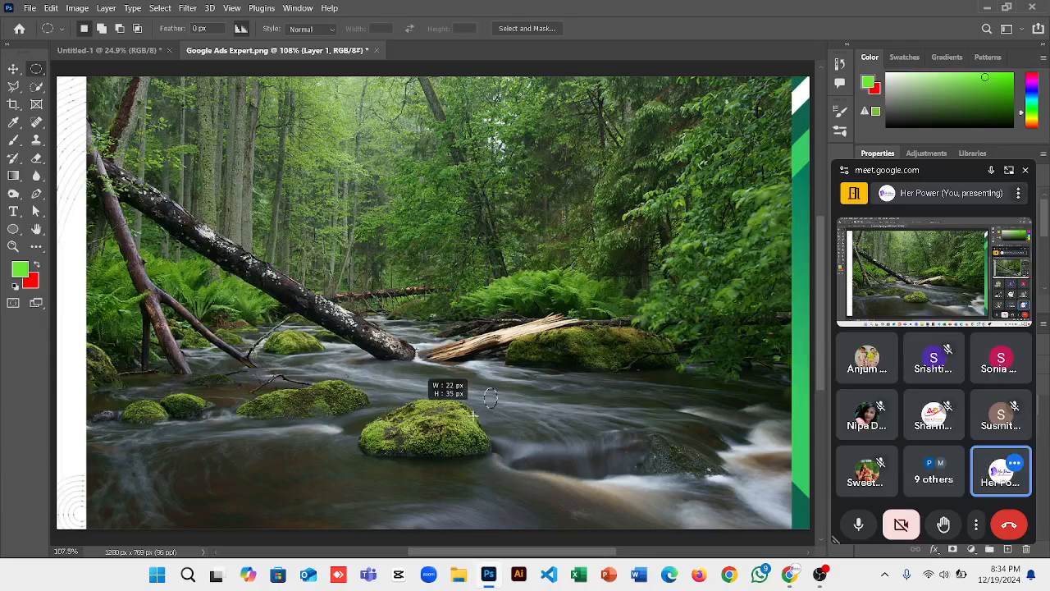
pyautogui.moveTo(393, 463); pyautogui.dragTo(348, 482)
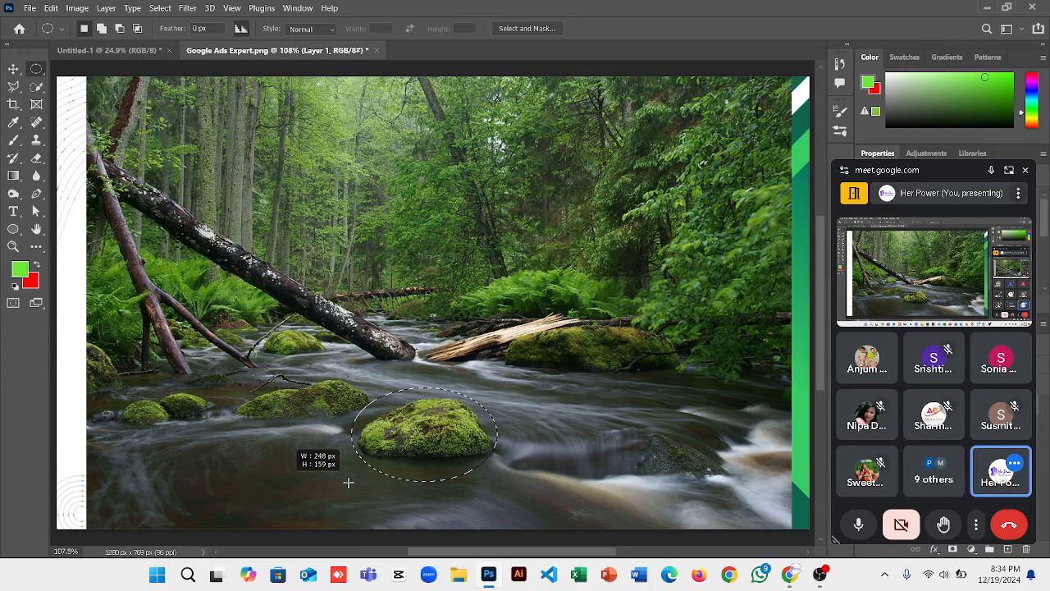
pyautogui.click(354, 488)
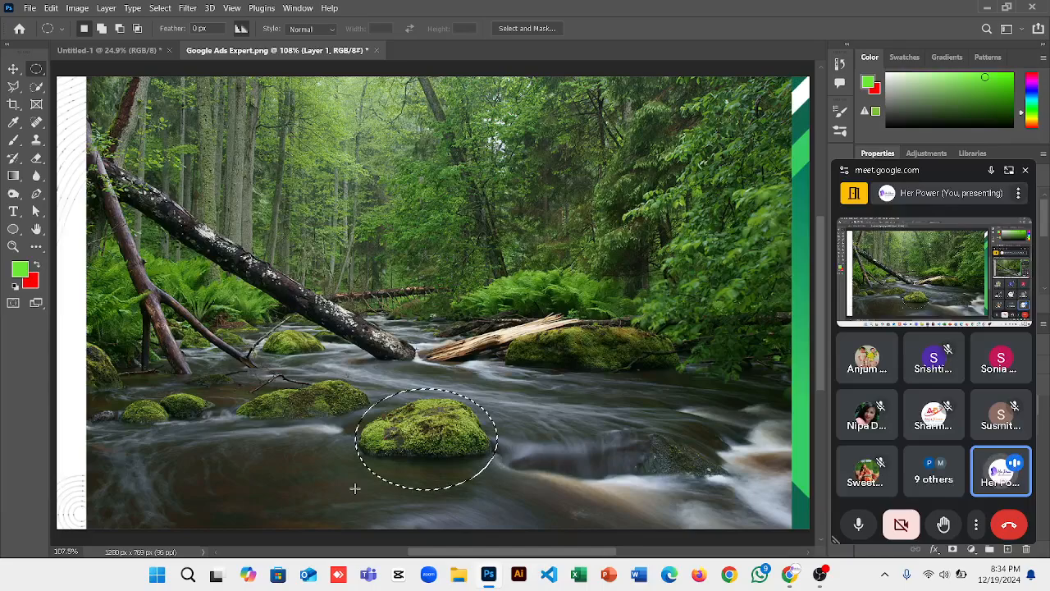
# Delete the oval area, undo the deletion, and close the floating video call panel.
pyautogui.press('Delete')
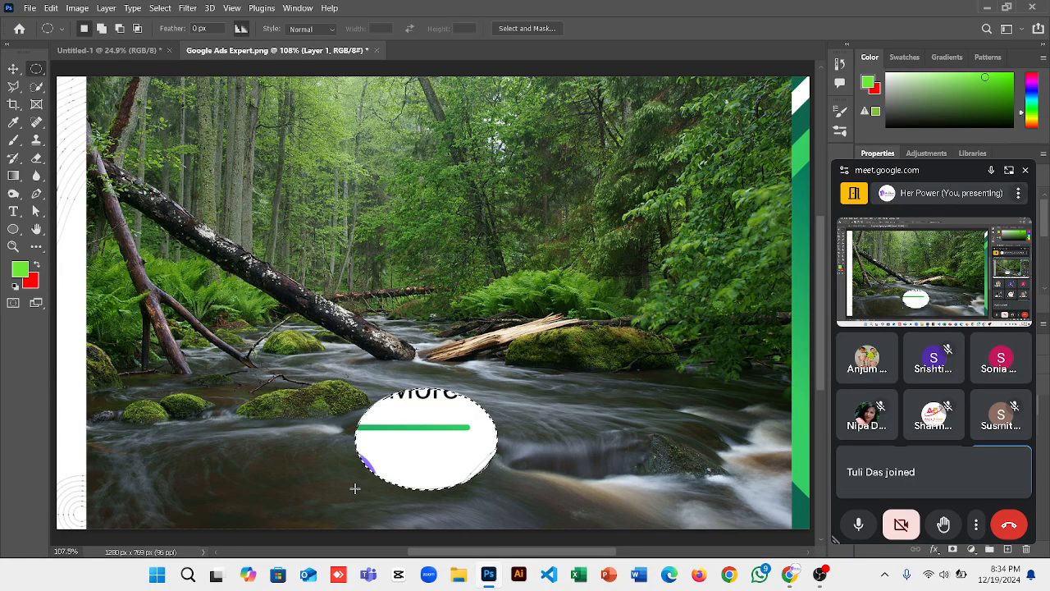
pyautogui.hotkey('ctrl', 'z')
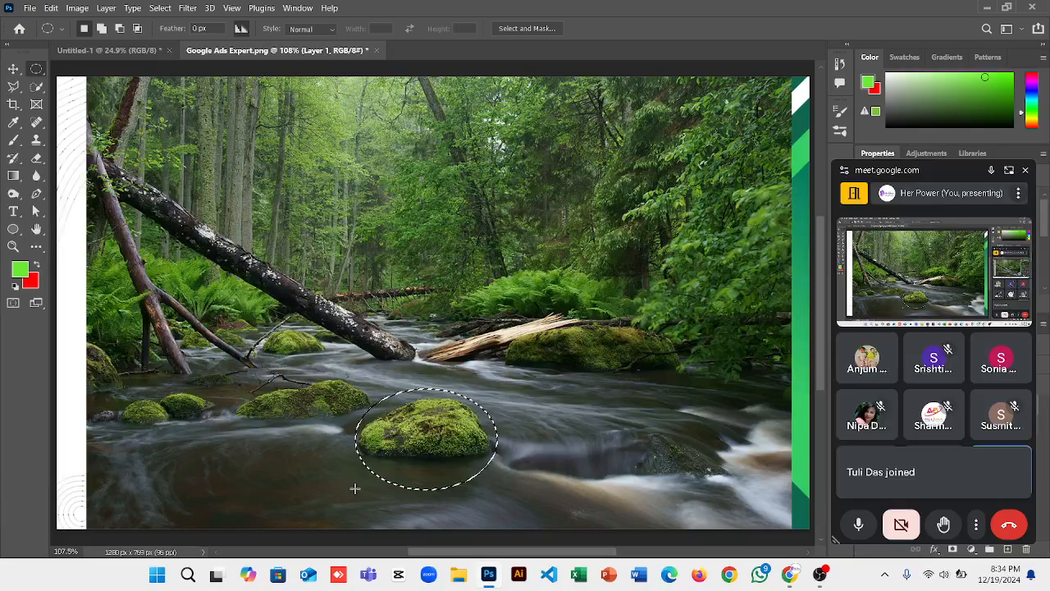
pyautogui.click(1026, 172)
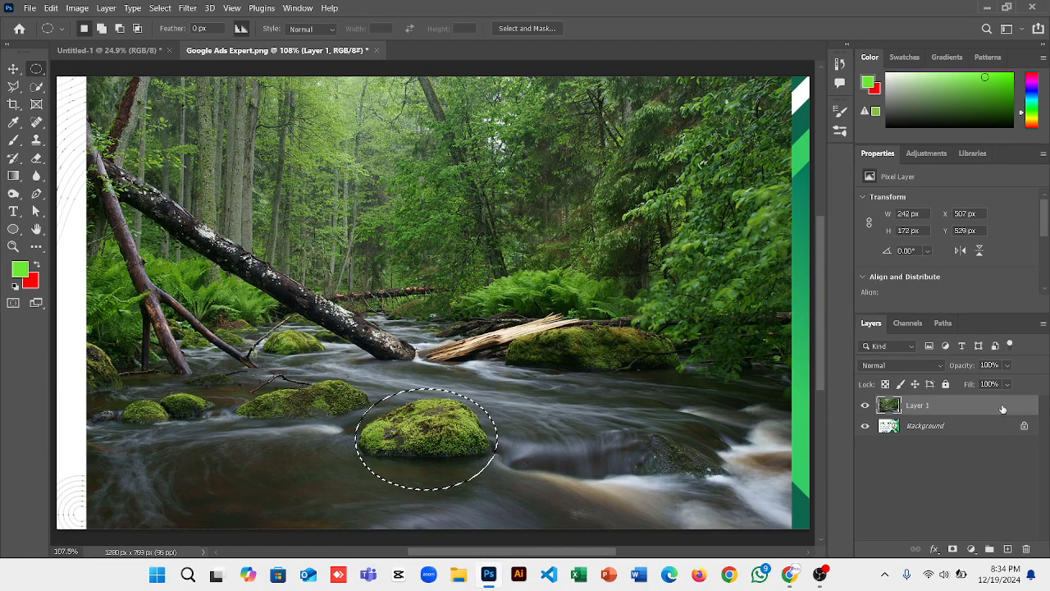
# Content-Aware Fill the elliptical selection over the rock, then deselect it.
pyautogui.rightClick(430, 420)
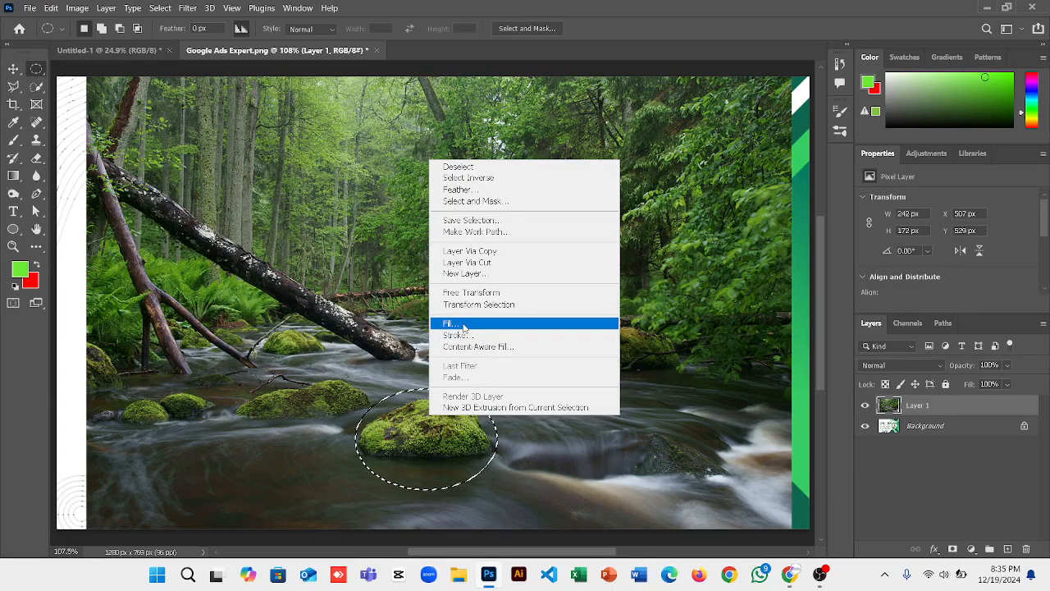
pyautogui.rightClick(404, 419)
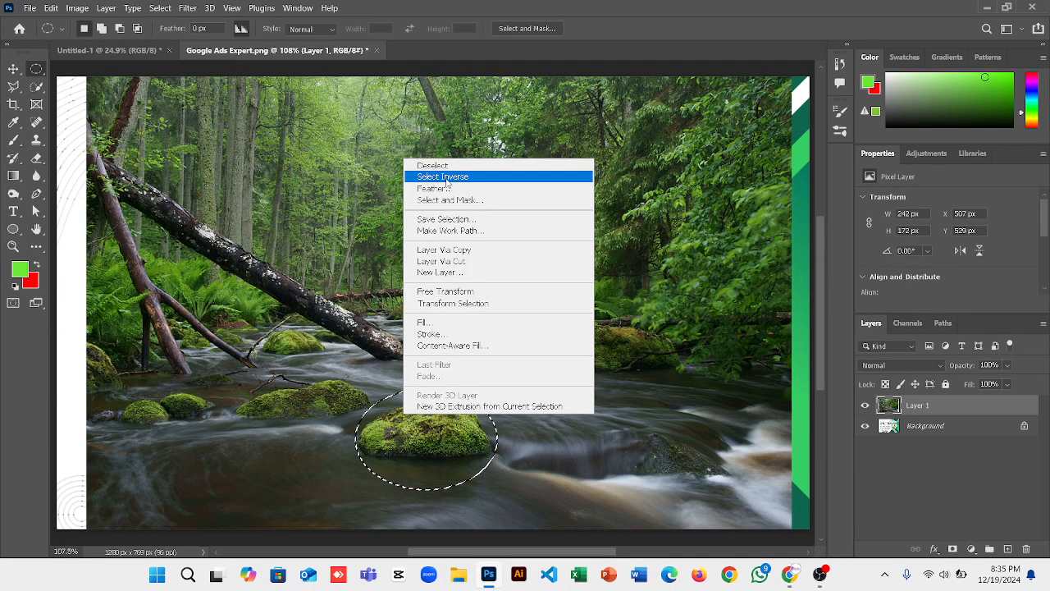
pyautogui.click(437, 325)
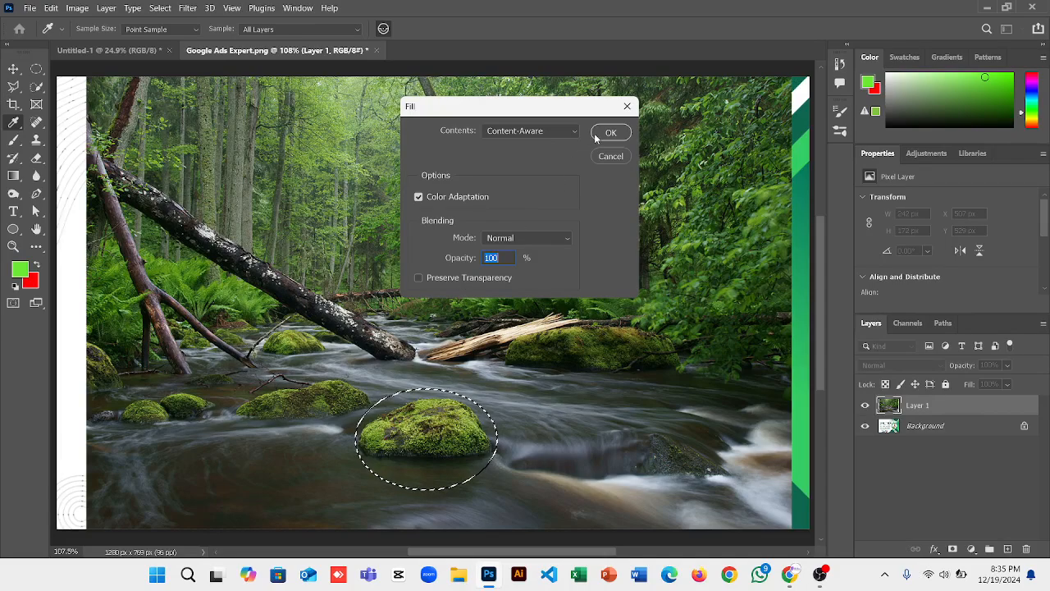
pyautogui.click(604, 134)
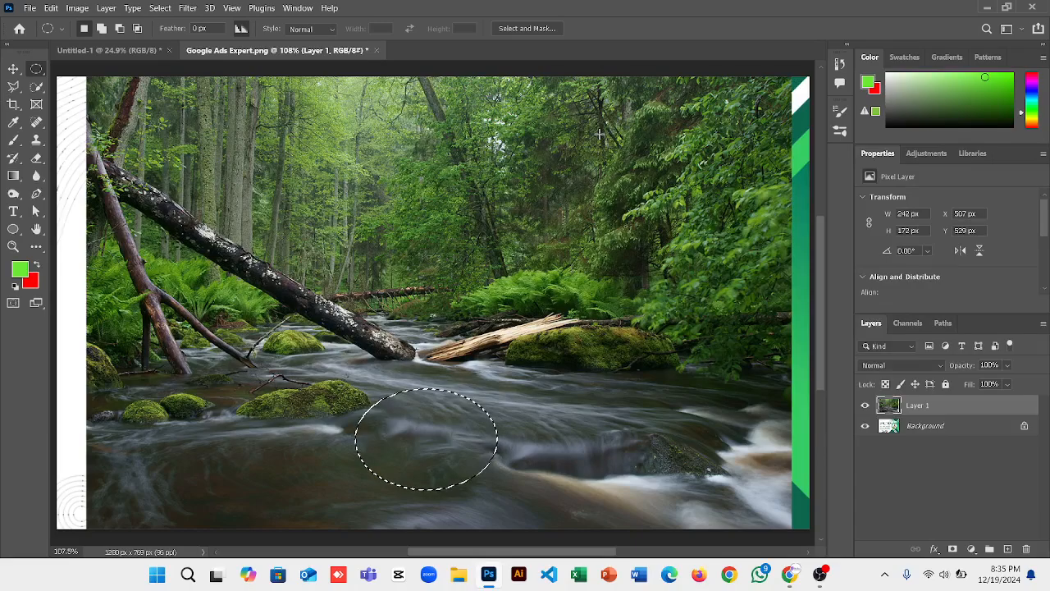
pyautogui.rightClick(417, 432)
pyautogui.click(433, 178)
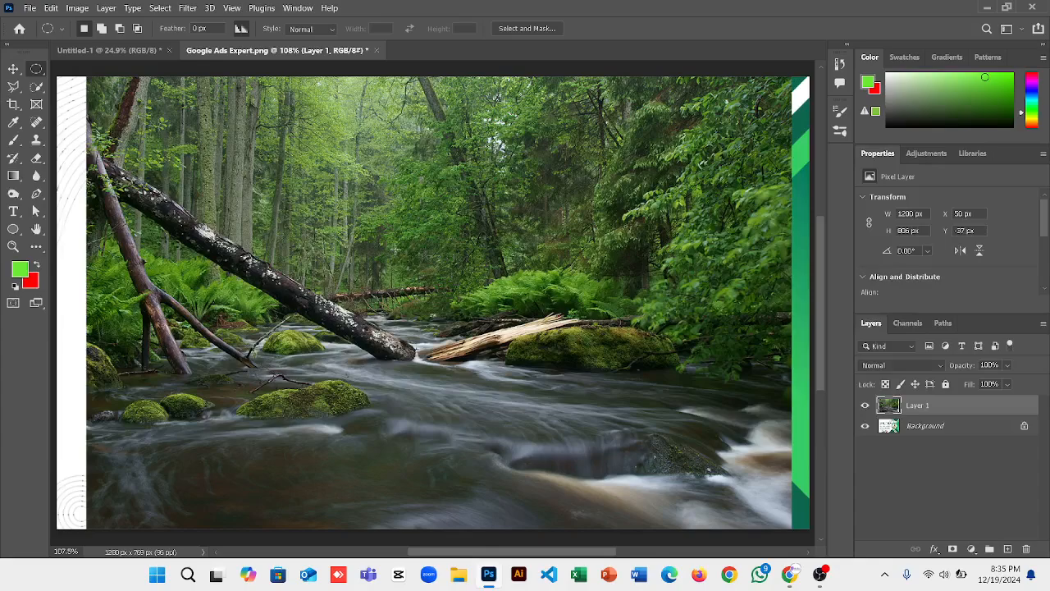
# Delete a large elliptical area across the river, then undo back to the original mossy rock.
pyautogui.moveTo(345, 198); pyautogui.dragTo(701, 459)
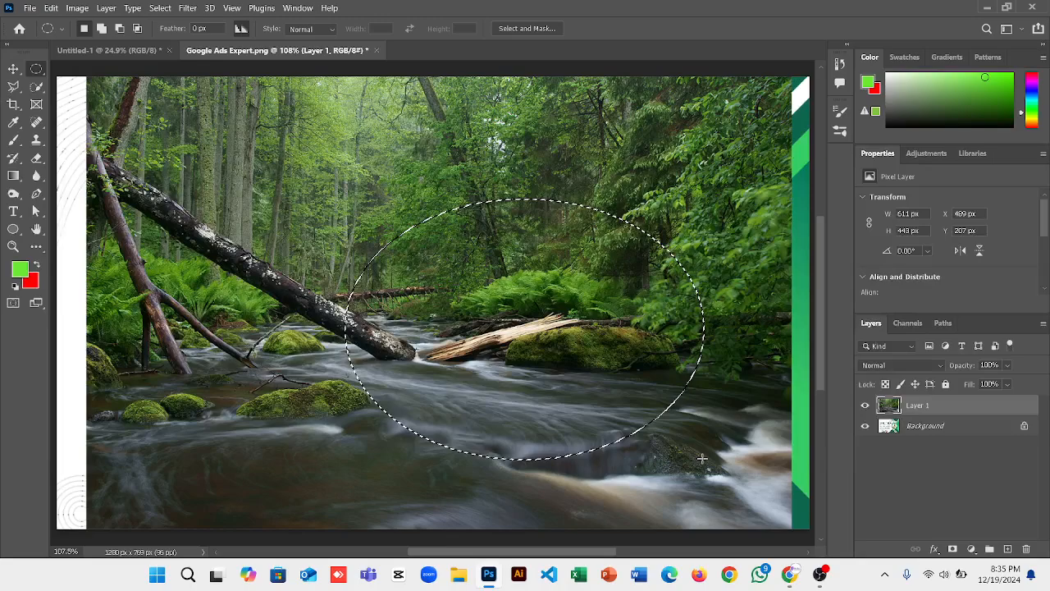
pyautogui.press('Delete')
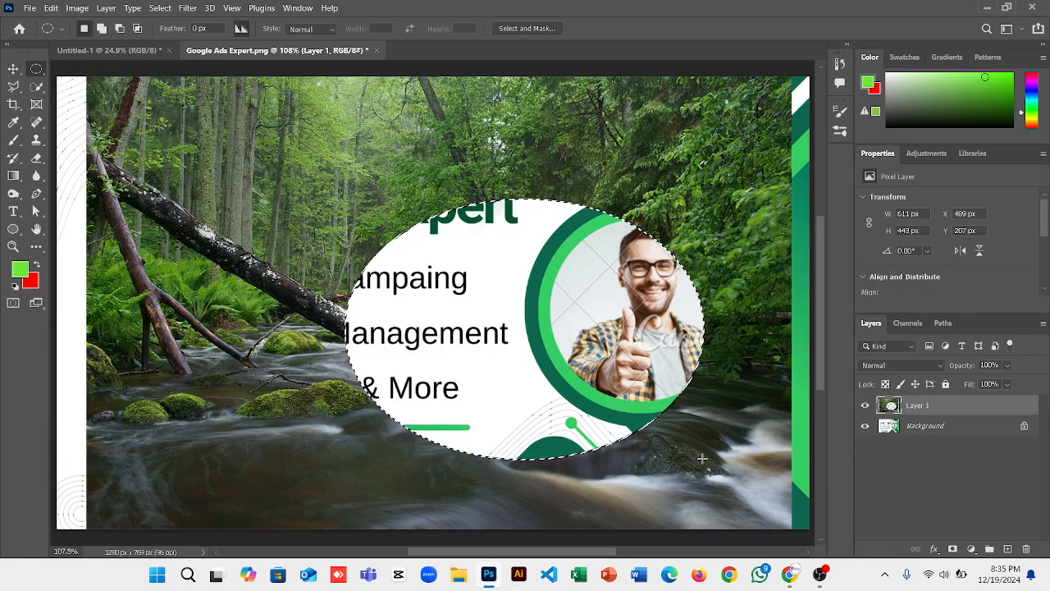
pyautogui.hotkey('ctrl', 'z')
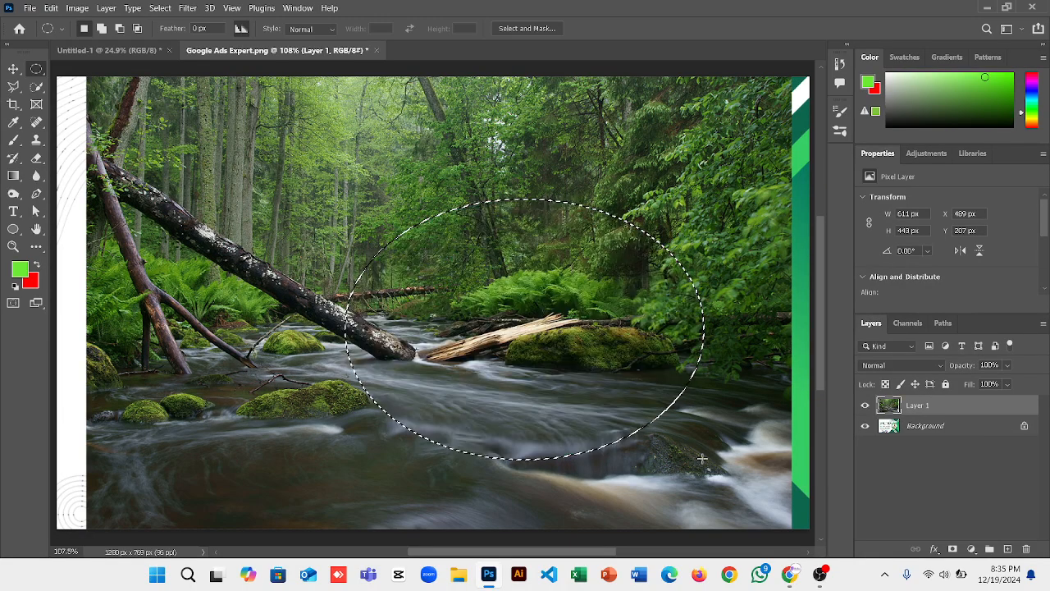
pyautogui.hotkey('ctrl', 'z')
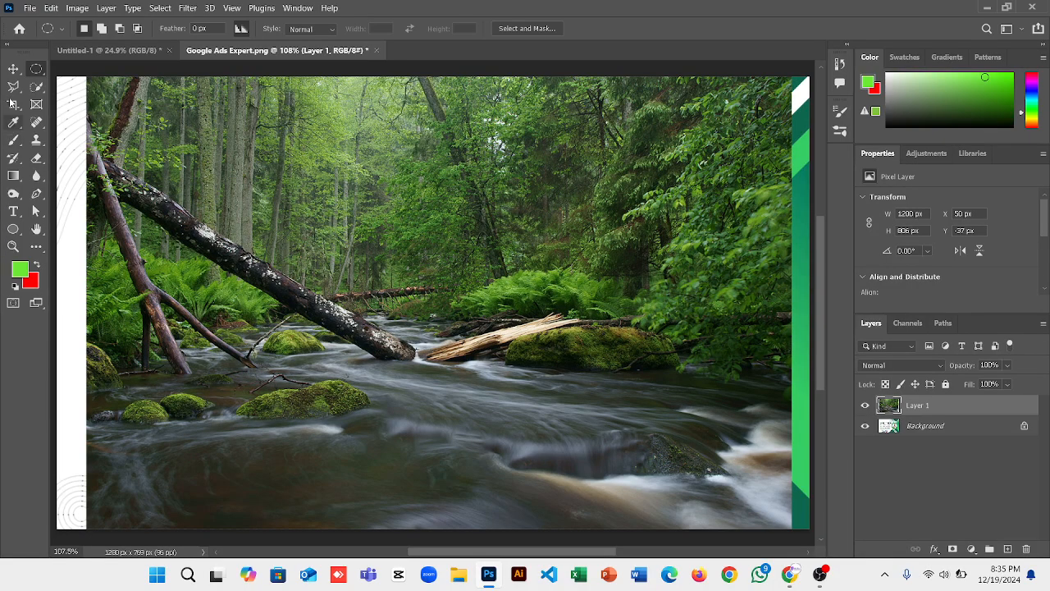
pyautogui.hotkey('ctrl', 'z')
pyautogui.hotkey('ctrl', 'z')
pyautogui.hotkey('ctrl', 'z')
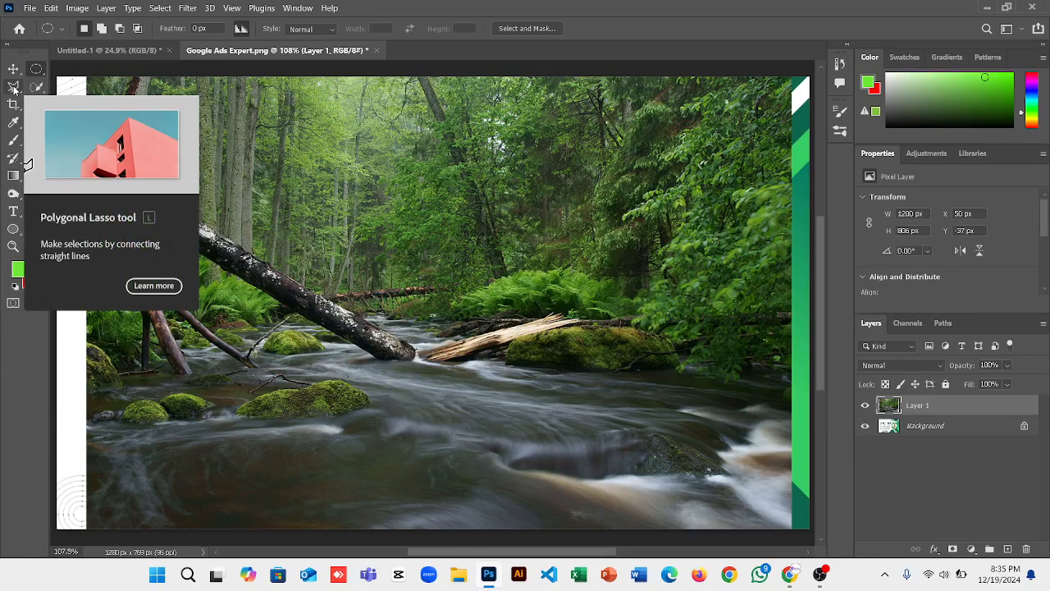
pyautogui.hotkey('ctrl', 'z')
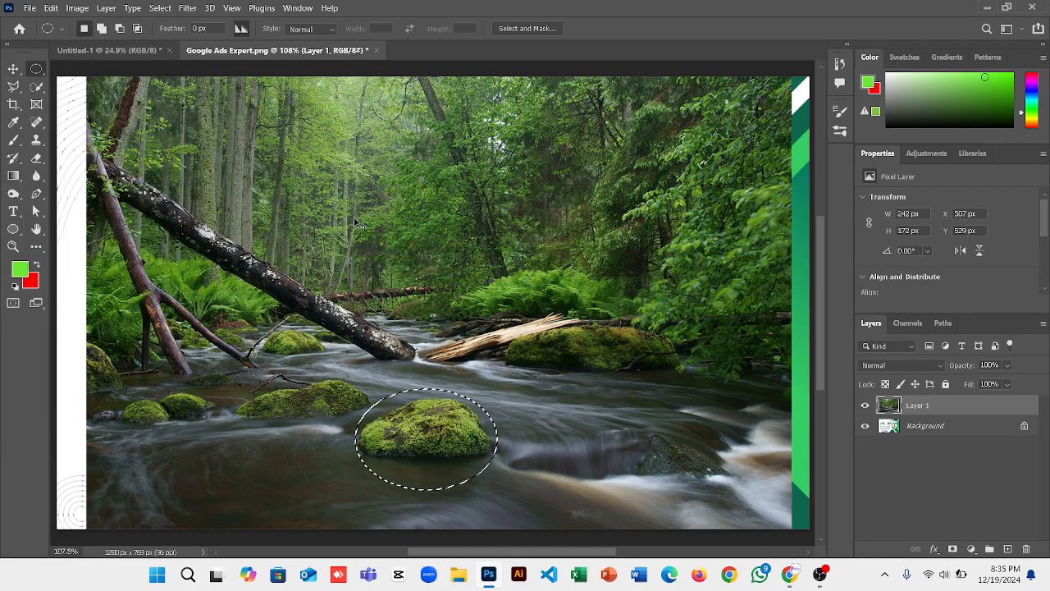
pyautogui.hotkey('ctrl', 'z')
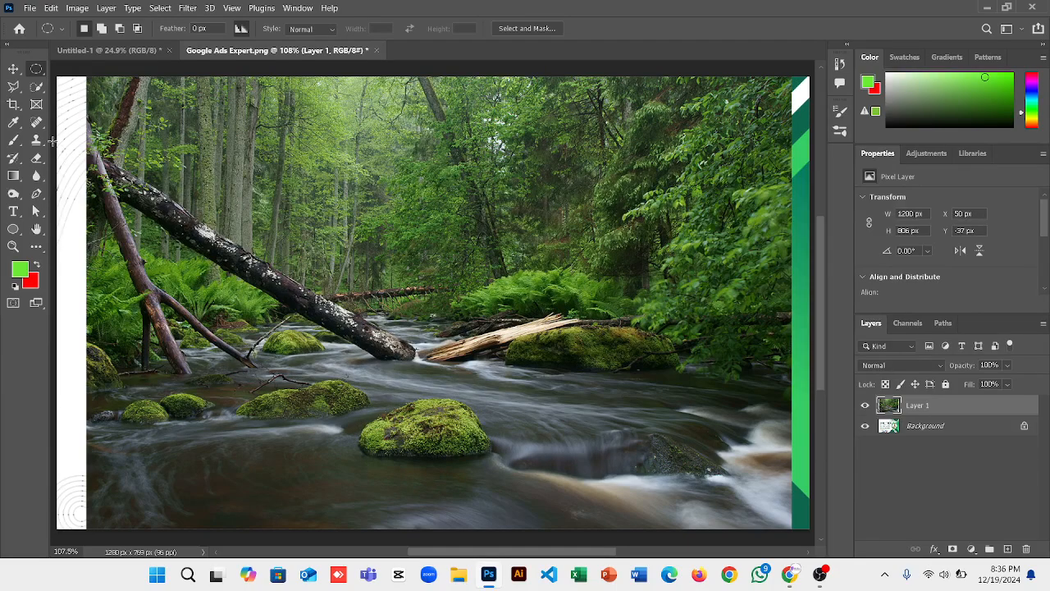
# Trace a freehand Lasso around the mossy rock and apply a Content-Aware Fill.
pyautogui.click(12, 86)
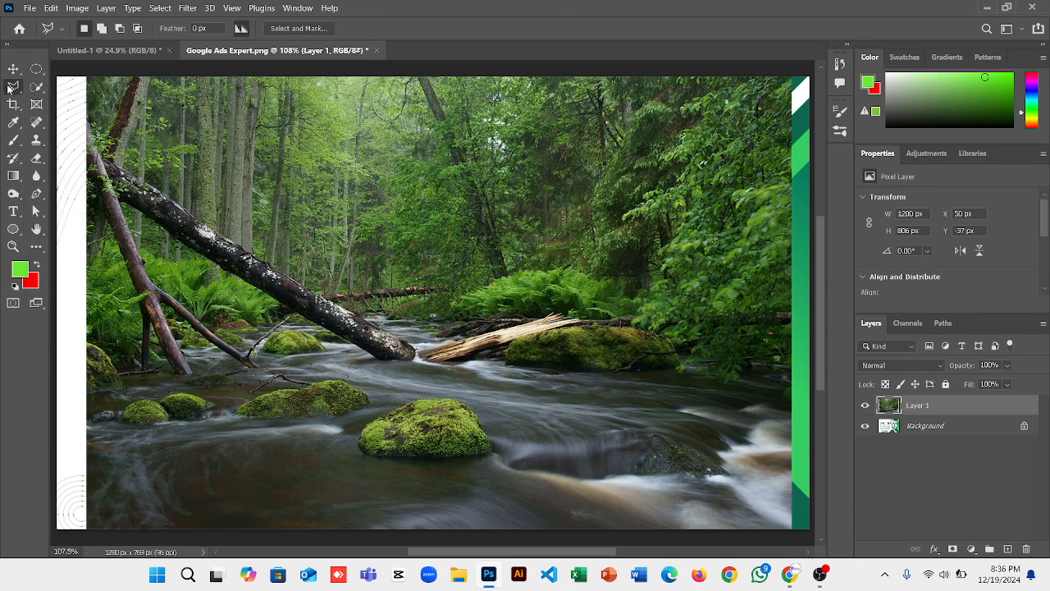
pyautogui.rightClick(12, 87)
pyautogui.click(54, 87)
pyautogui.moveTo(404, 395)
pyautogui.mouseDown()
pyautogui.moveTo(348, 443)
pyautogui.moveTo(373, 464)
pyautogui.moveTo(483, 482)
pyautogui.moveTo(516, 450)
pyautogui.moveTo(405, 396)
pyautogui.mouseUp()
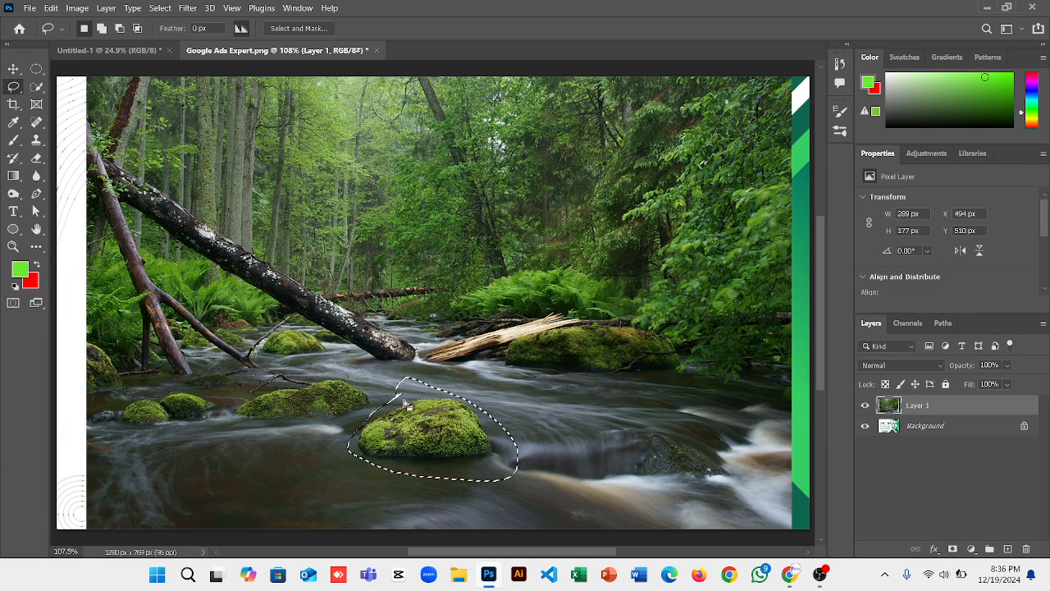
pyautogui.rightClick(406, 401)
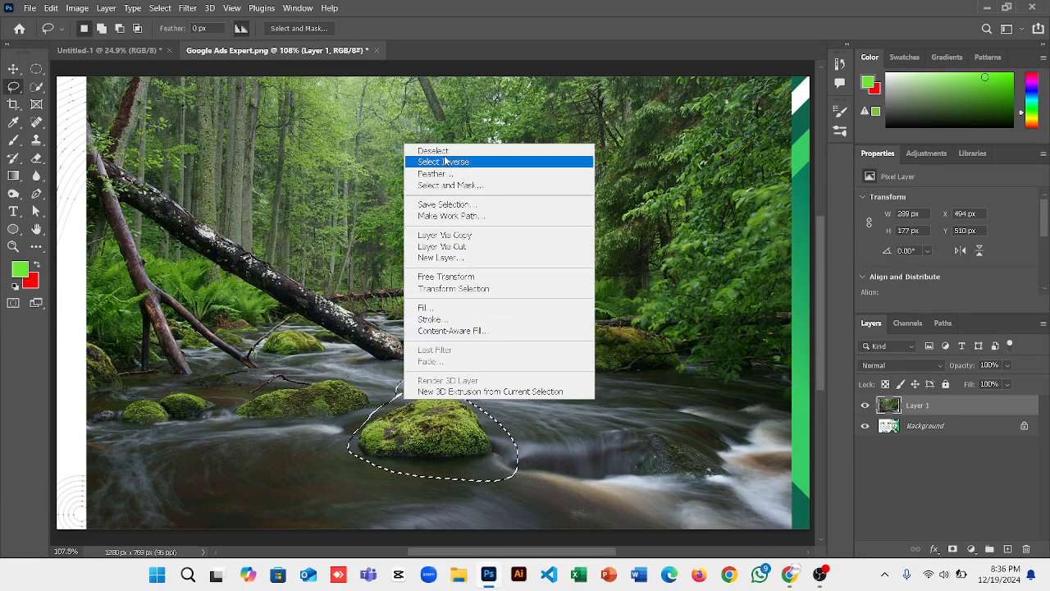
pyautogui.click(422, 309)
pyautogui.press('Return')
pyautogui.press('l')
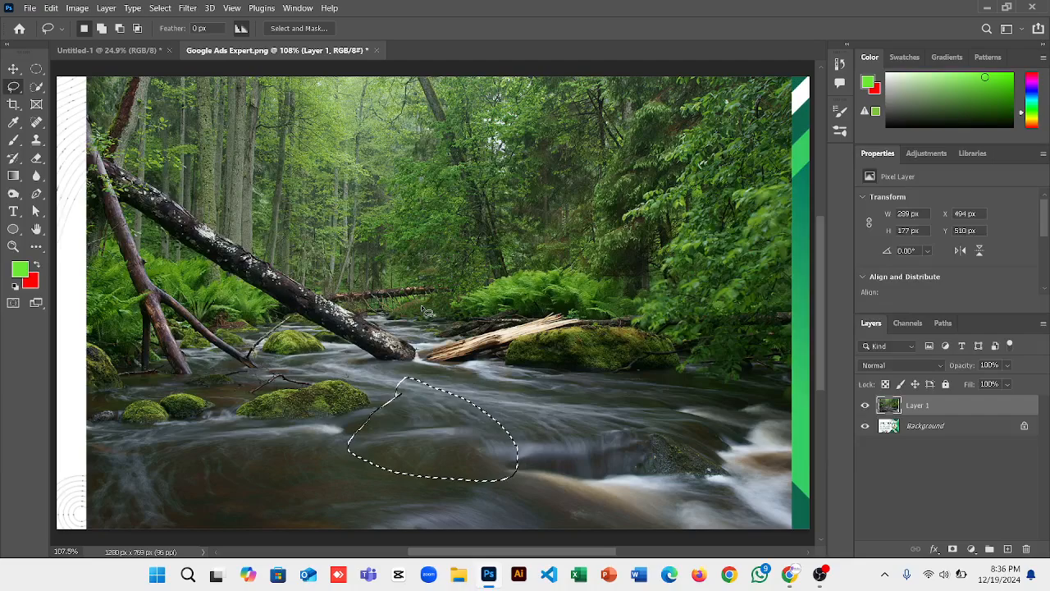
# Deselect, undo to bring the rock back, and deselect again.
pyautogui.hotkey('ctrl', 'd')
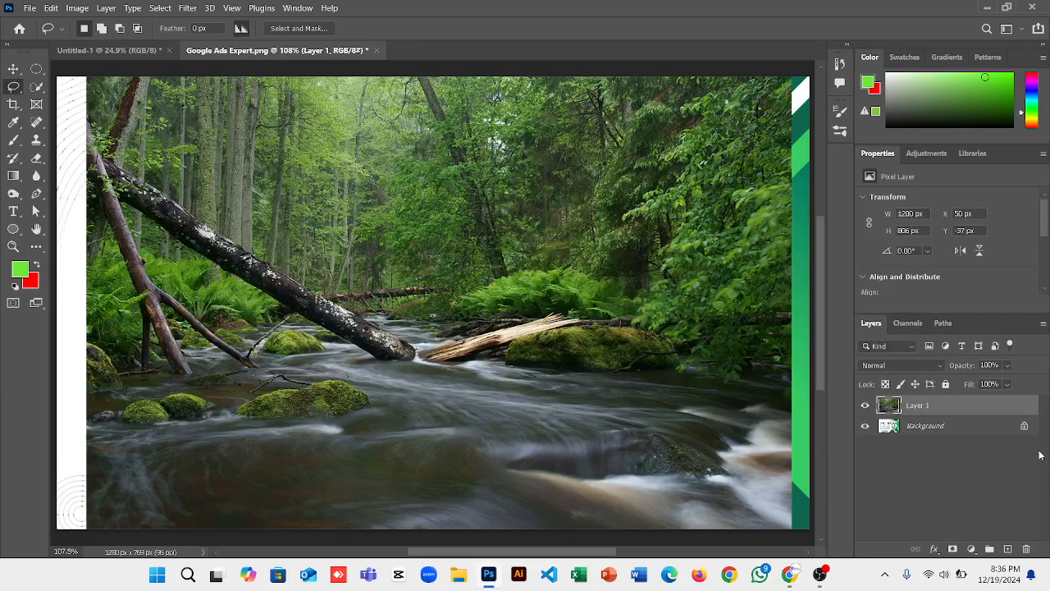
pyautogui.hotkey('ctrl', 'shift', 'd')
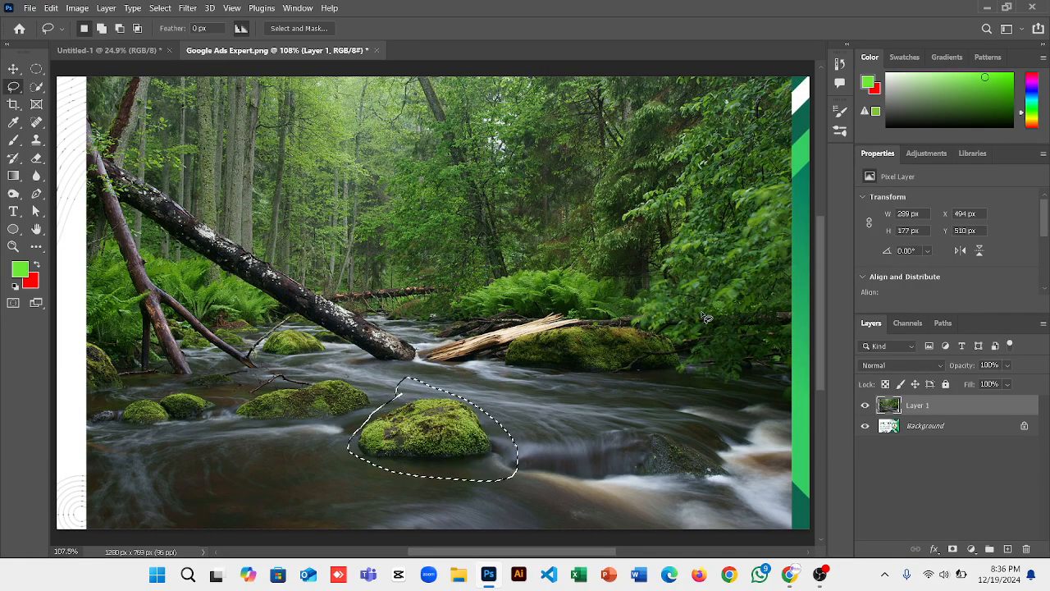
pyautogui.hotkey('ctrl', 'd')
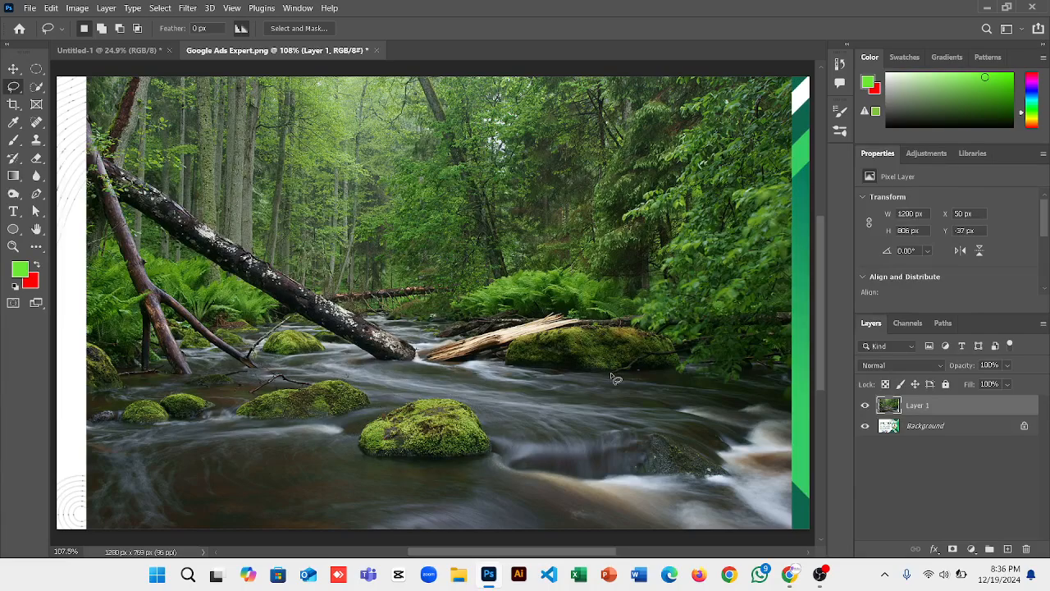
pyautogui.click(36, 86)
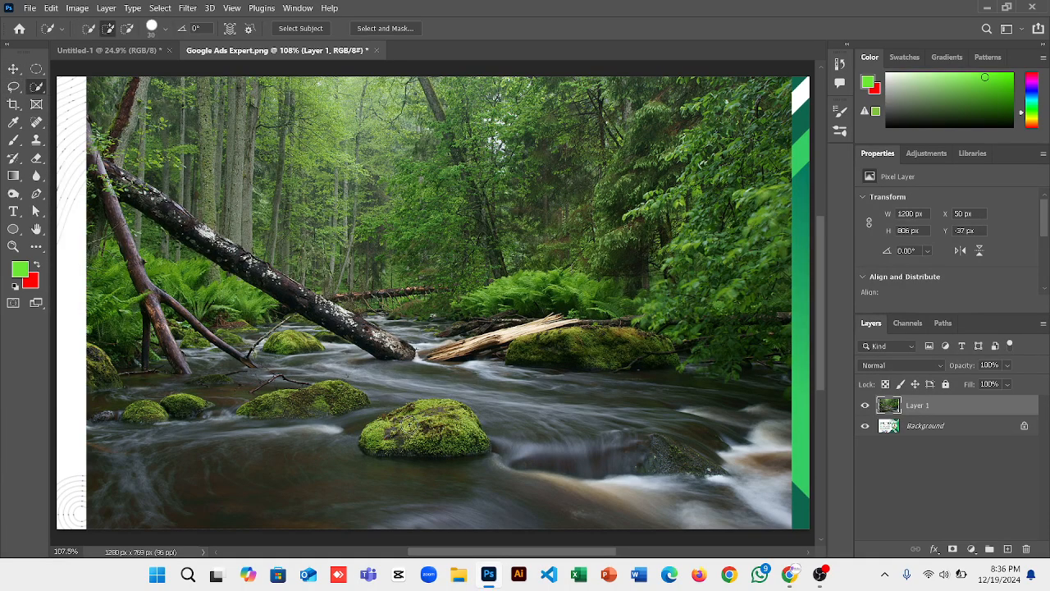
pyautogui.moveTo(444, 416)
pyautogui.mouseDown()
pyautogui.moveTo(424, 410)
pyautogui.moveTo(380, 436)
pyautogui.moveTo(444, 453)
pyautogui.moveTo(480, 440)
pyautogui.mouseUp()
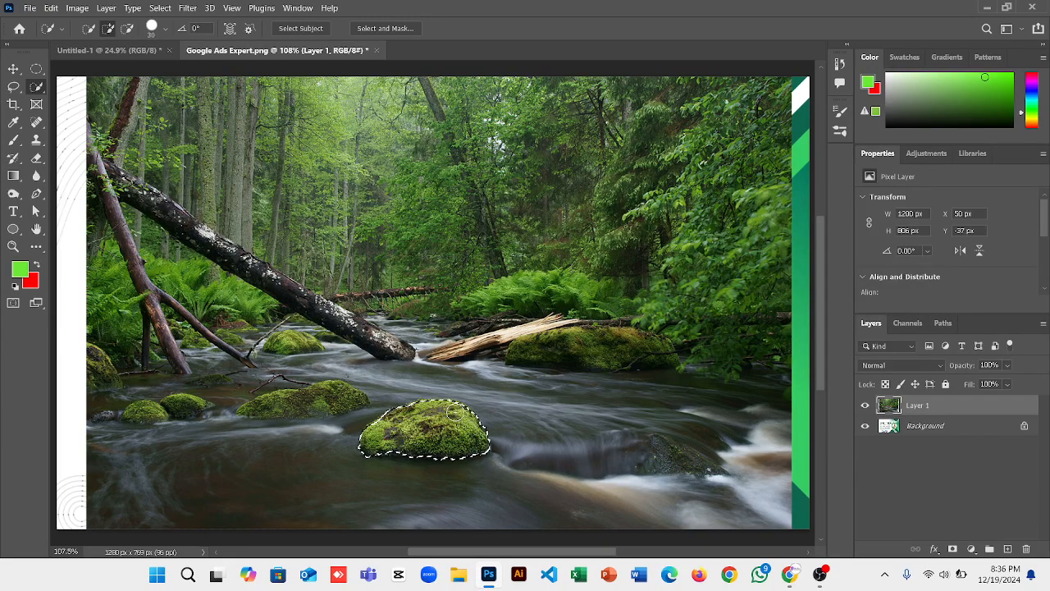
pyautogui.rightClick(402, 426)
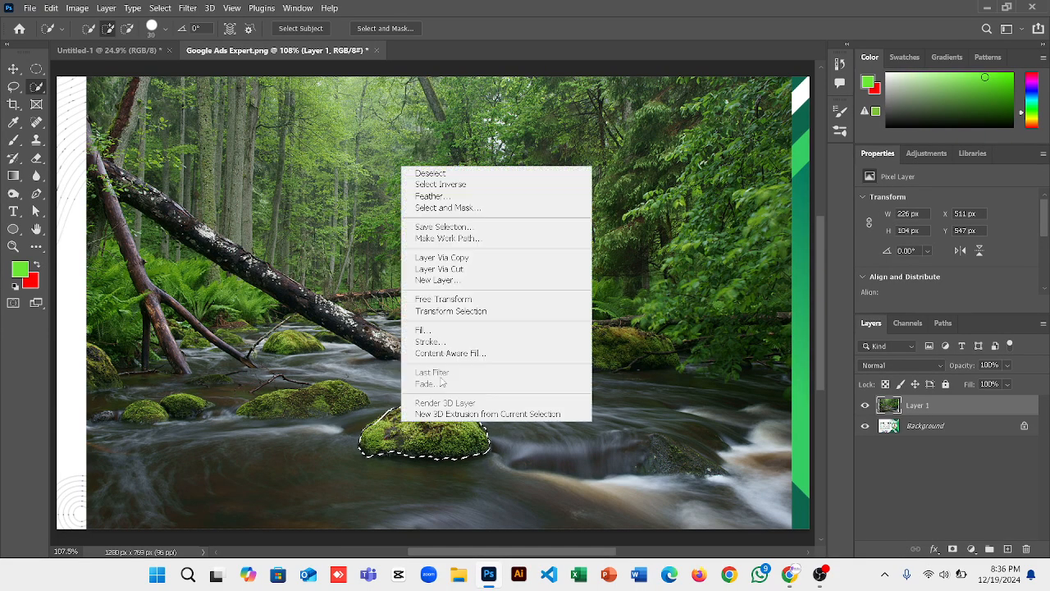
pyautogui.click(421, 330)
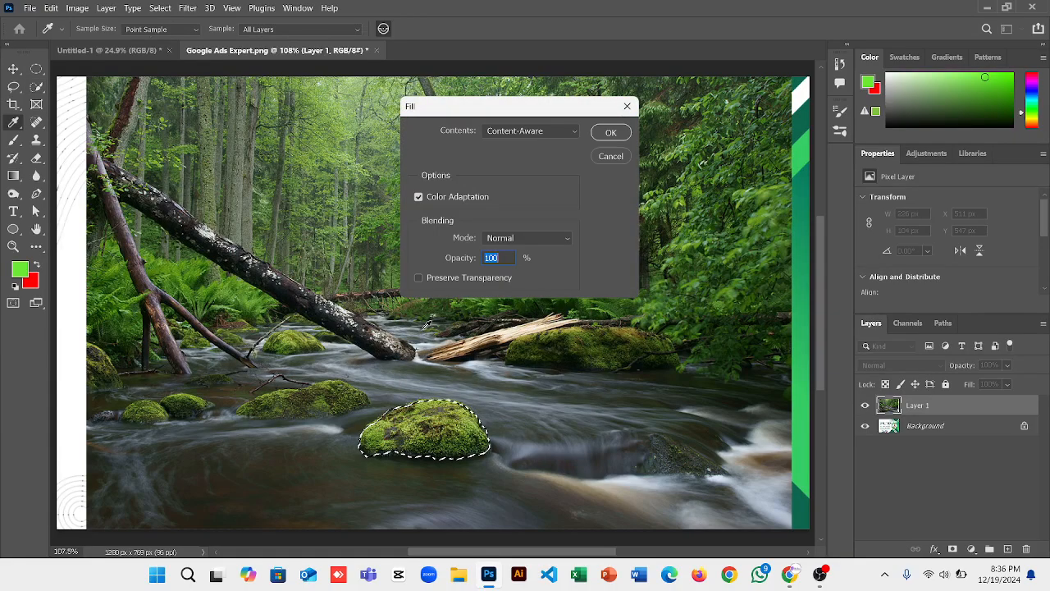
pyautogui.press('Return')
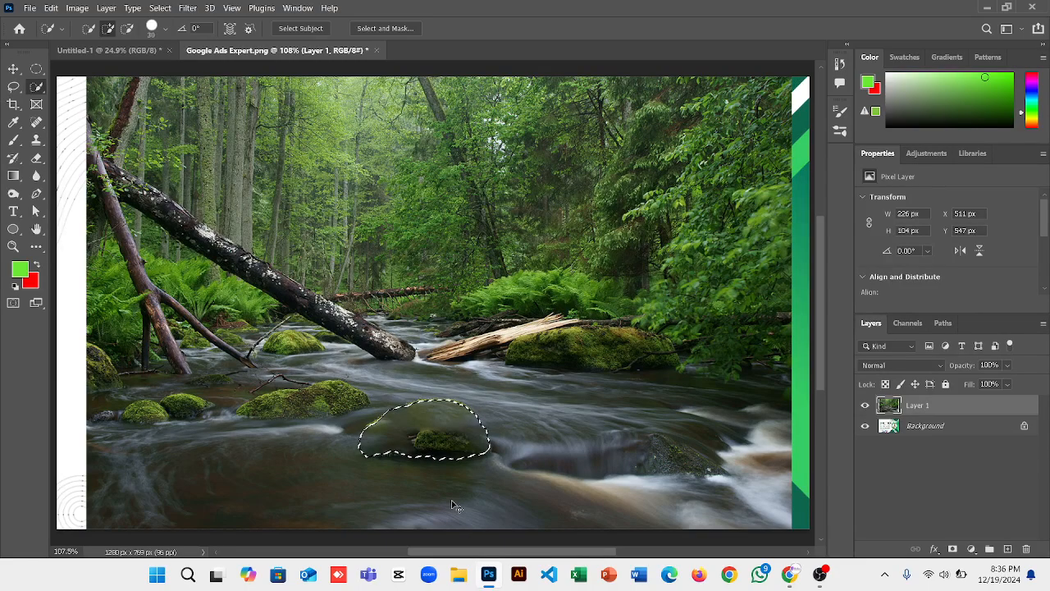
pyautogui.hotkey('ctrl', '+')
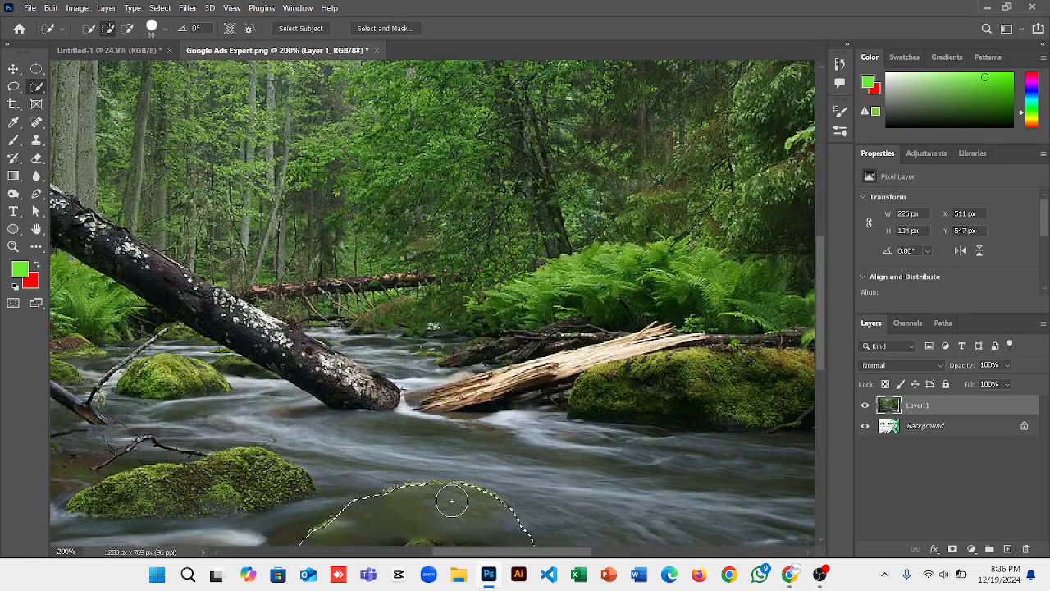
pyautogui.scroll(-2, 451, 499)
pyautogui.scroll(-1, 451, 500)
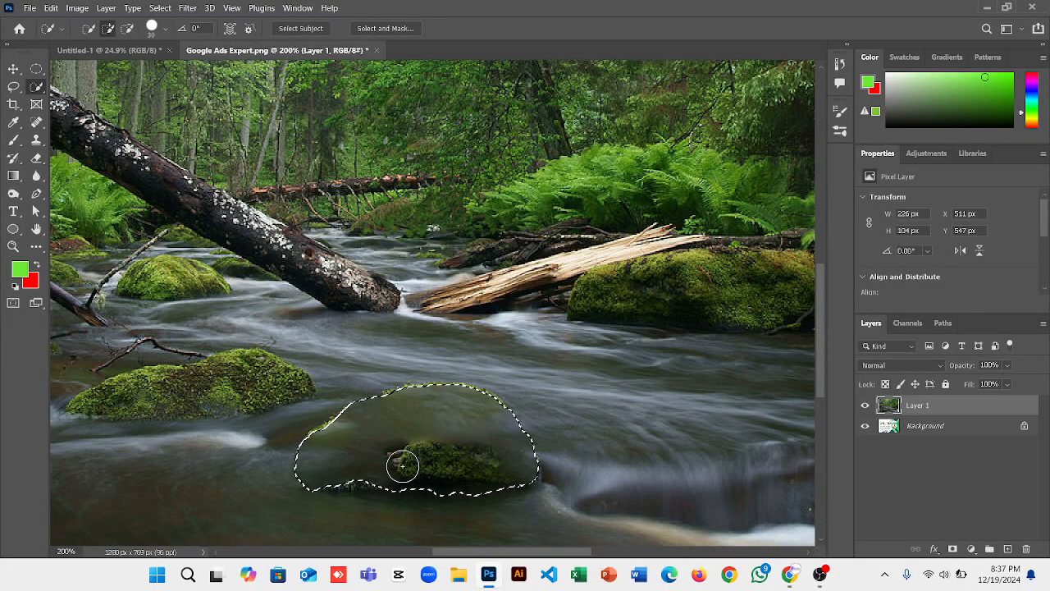
pyautogui.hotkey('ctrl', 'd')
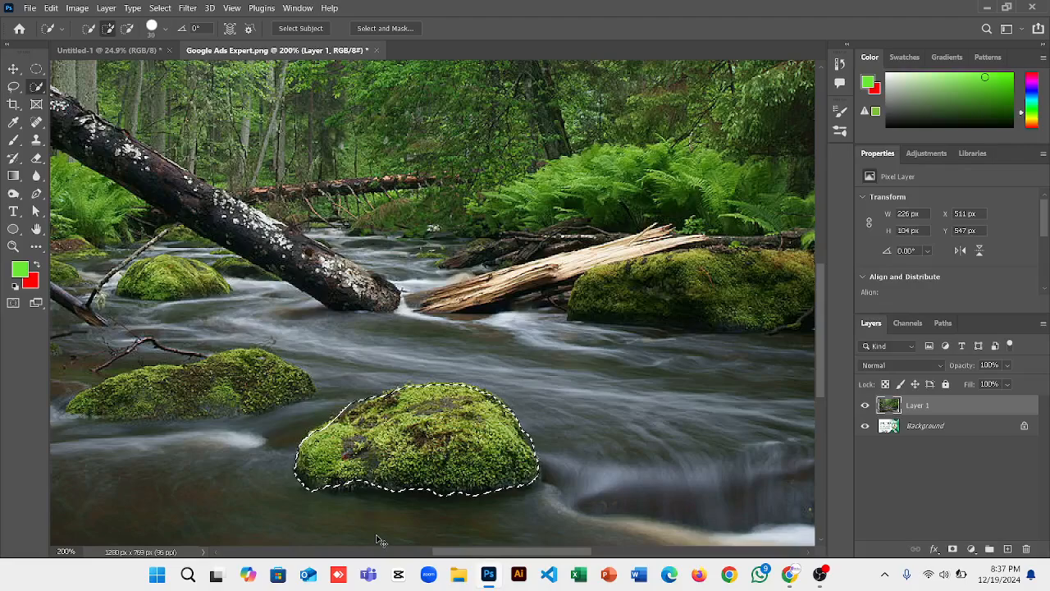
pyautogui.hotkey('ctrl', 'd')
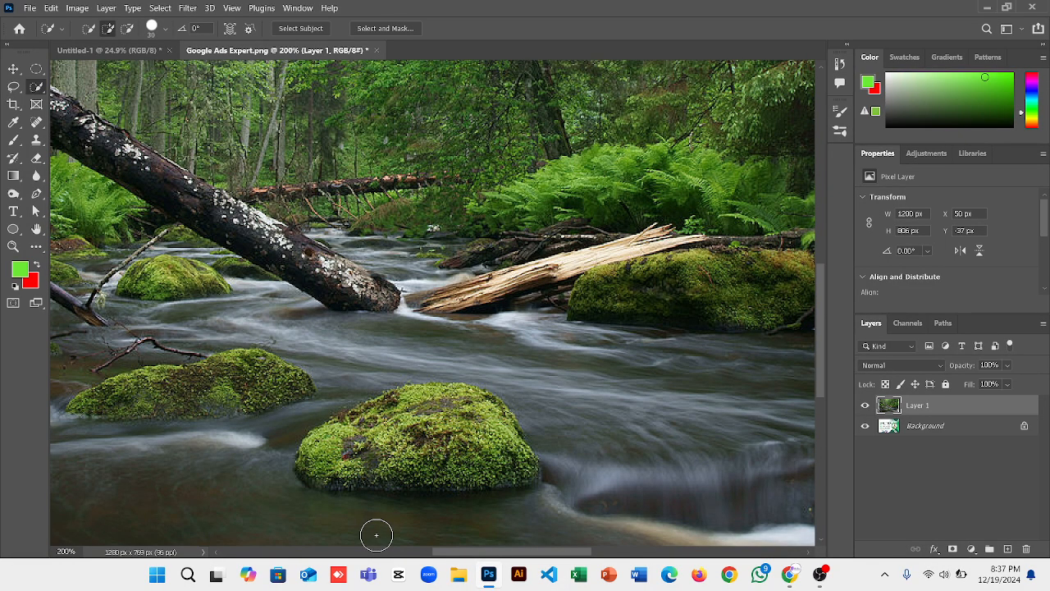
pyautogui.click(45, 71)
pyautogui.rightClick(41, 72)
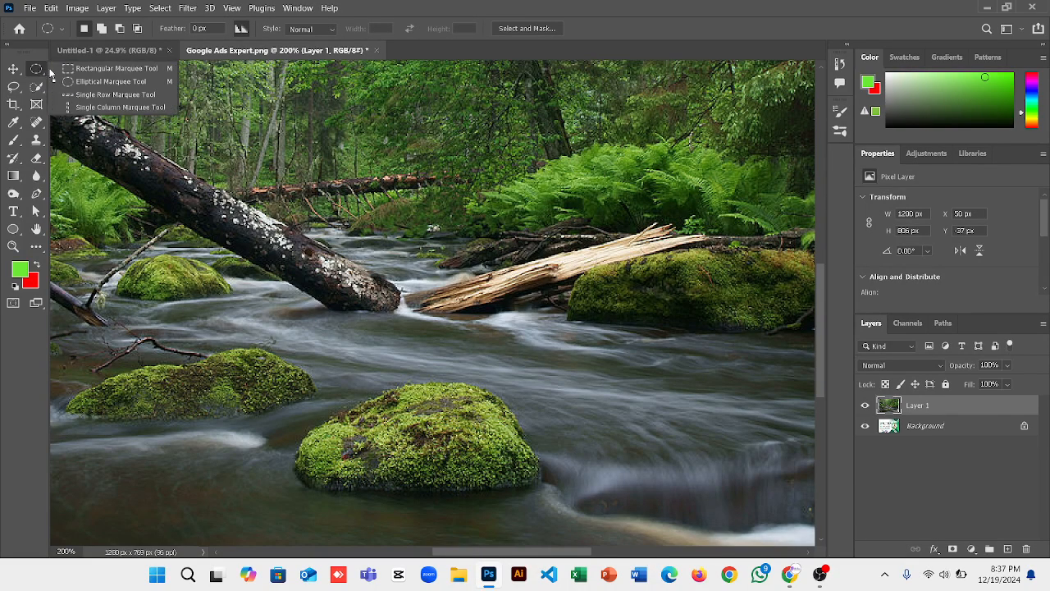
pyautogui.click(15, 88)
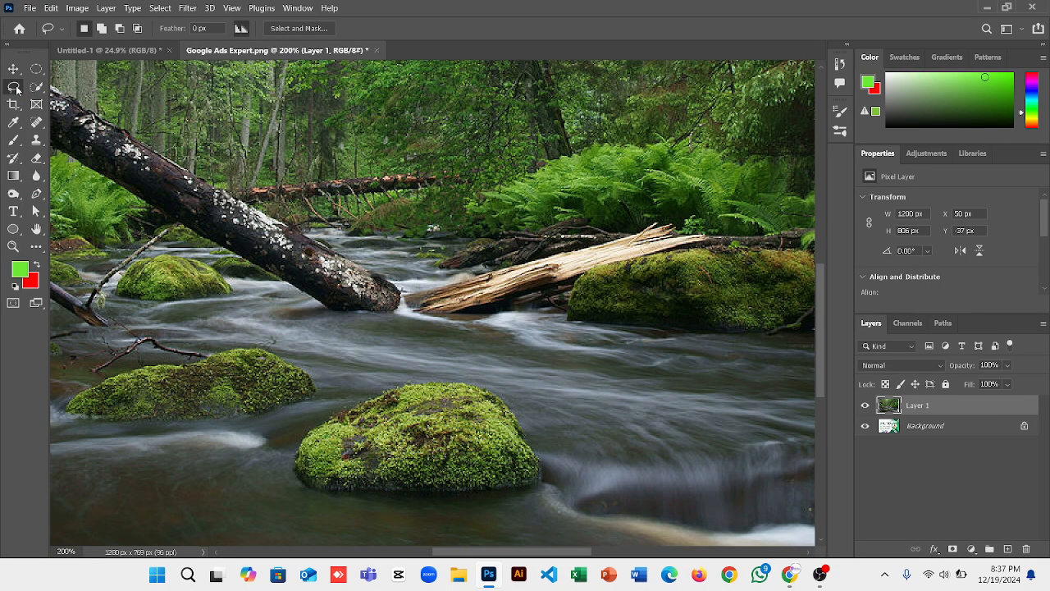
pyautogui.rightClick(16, 89)
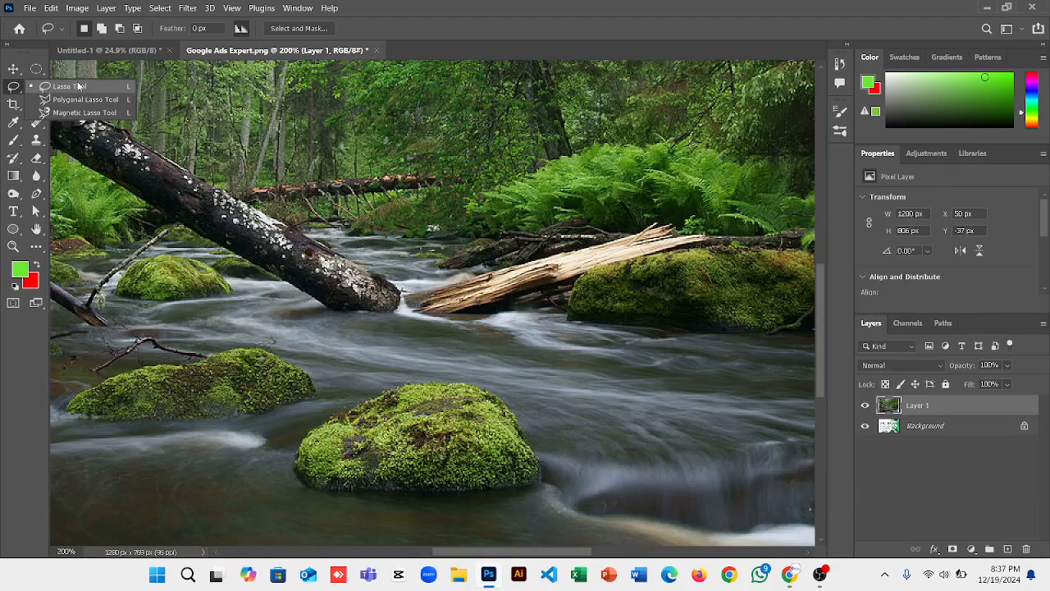
pyautogui.click(396, 367)
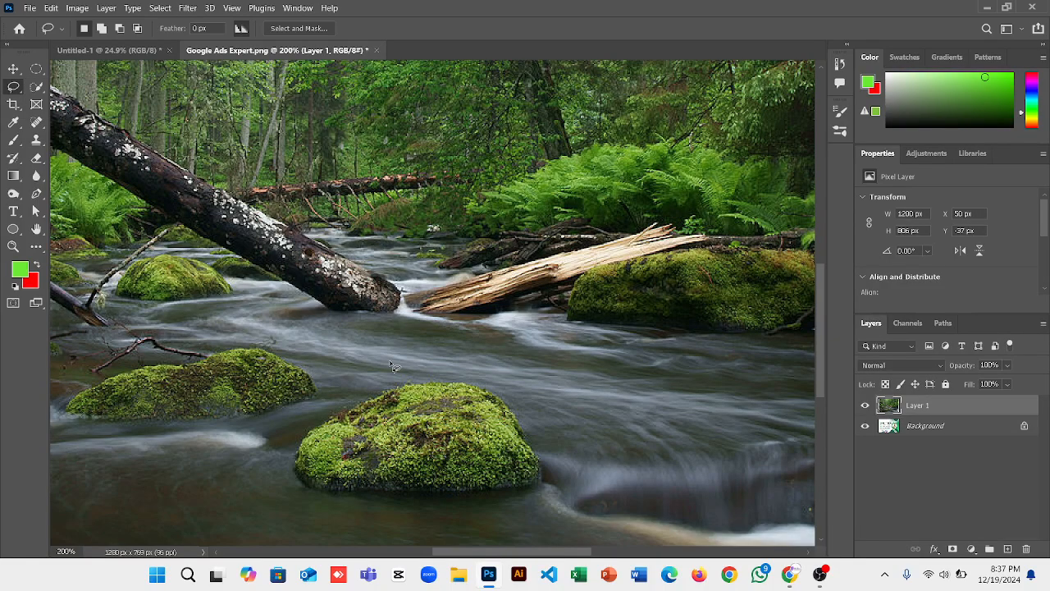
pyautogui.moveTo(268, 456)
pyautogui.mouseDown()
pyautogui.moveTo(320, 546)
pyautogui.moveTo(426, 548)
pyautogui.moveTo(512, 492)
pyautogui.mouseUp()
pyautogui.click(511, 493)
pyautogui.rightClick(13, 86)
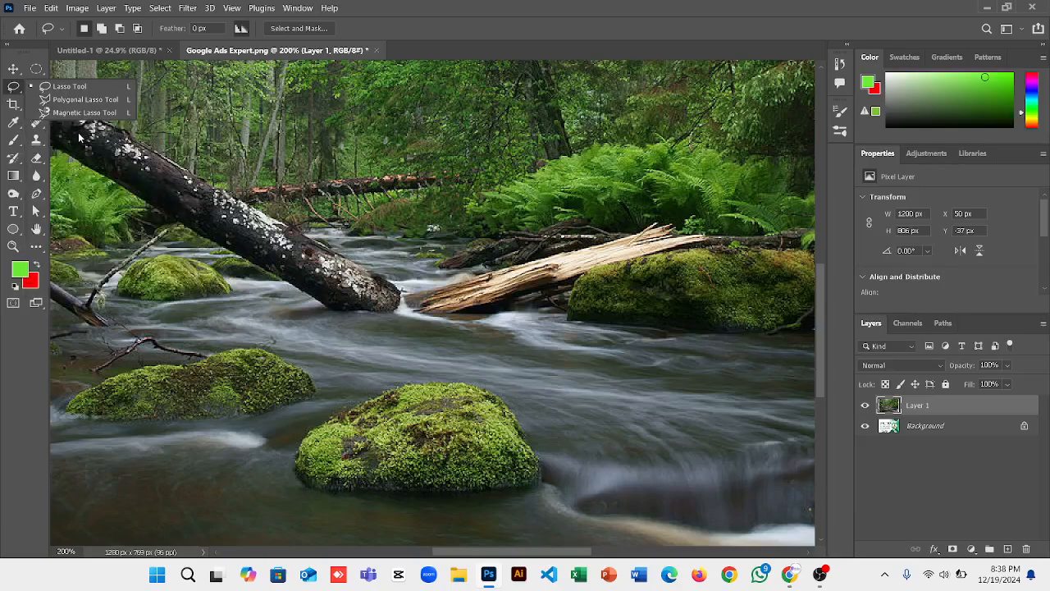
pyautogui.click(81, 112)
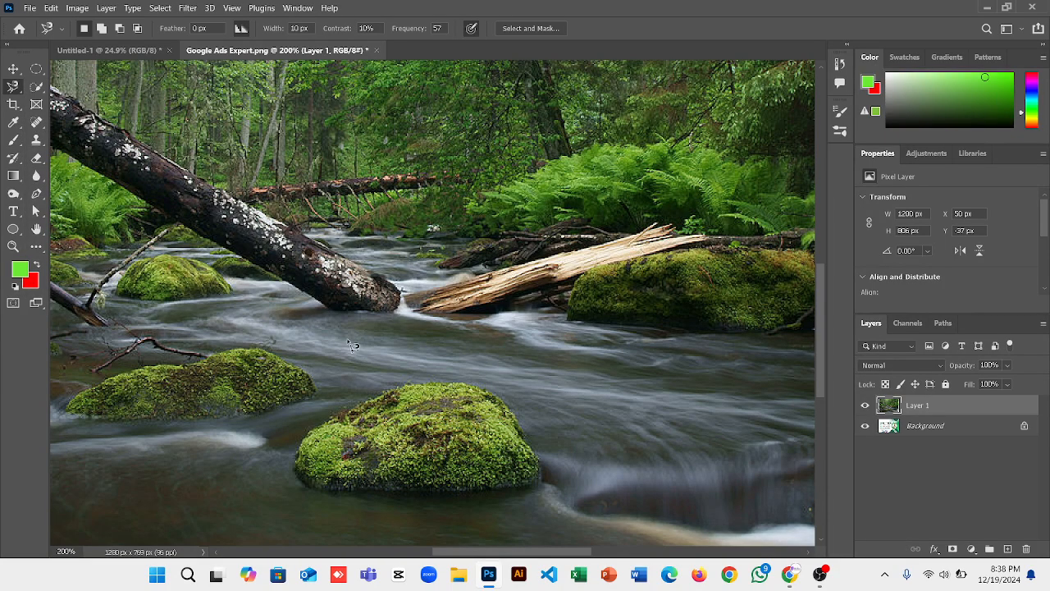
pyautogui.click(347, 338)
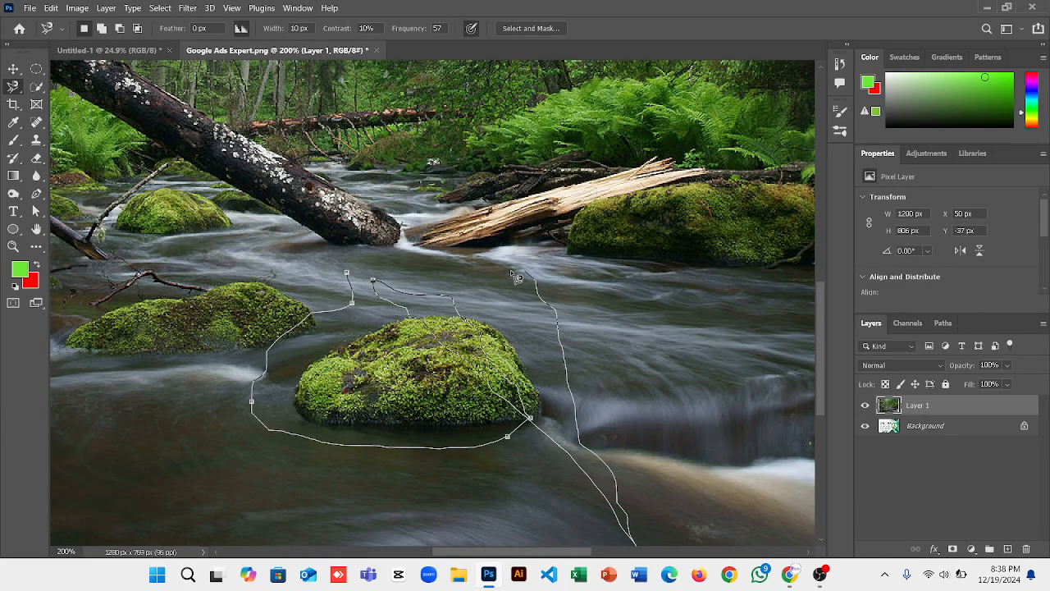
pyautogui.click(353, 279)
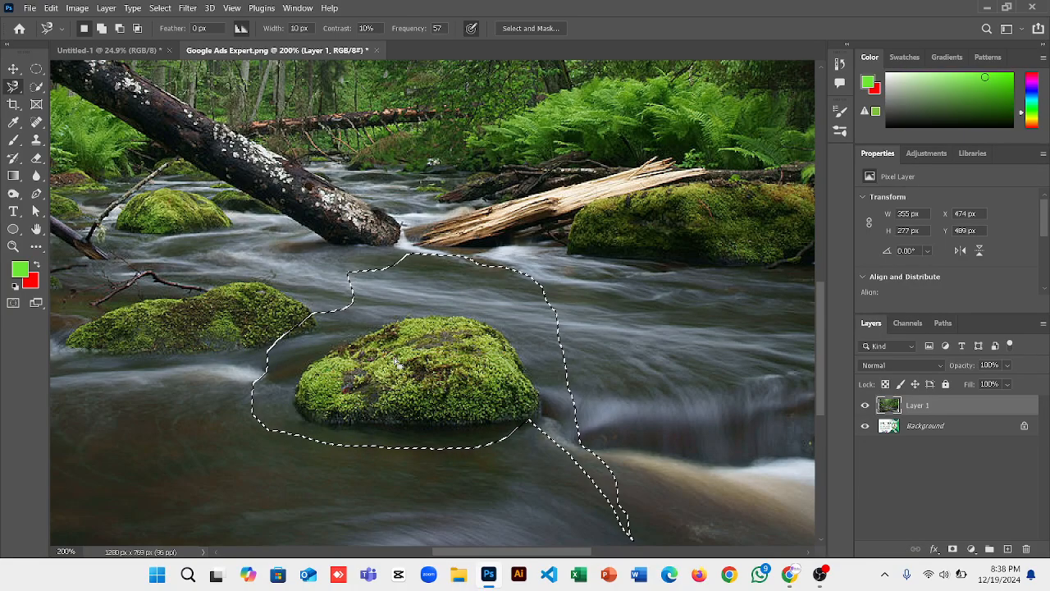
pyautogui.hotkey('ctrl', 'd')
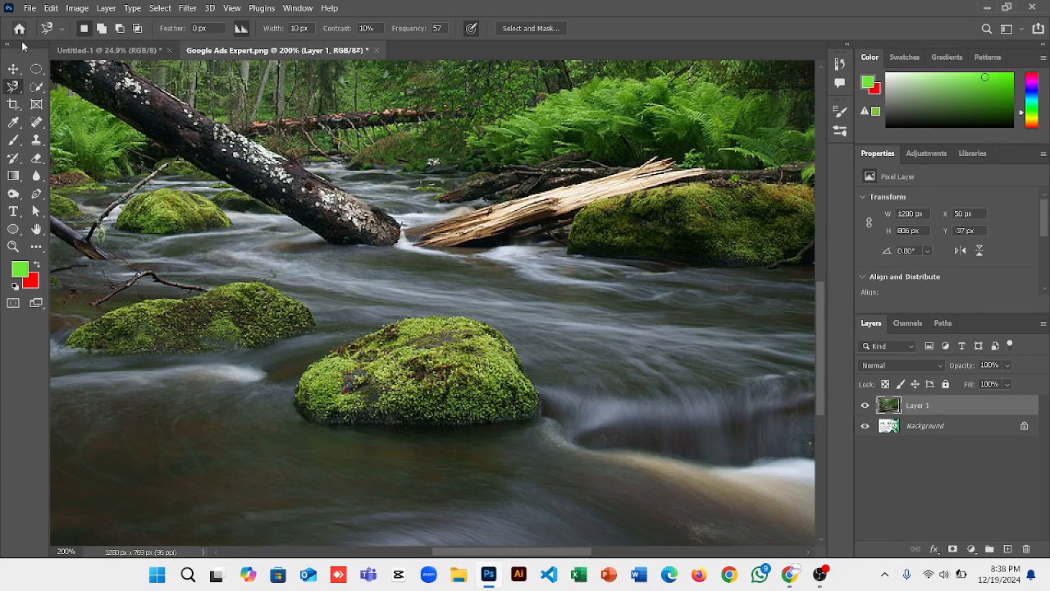
pyautogui.click(14, 68)
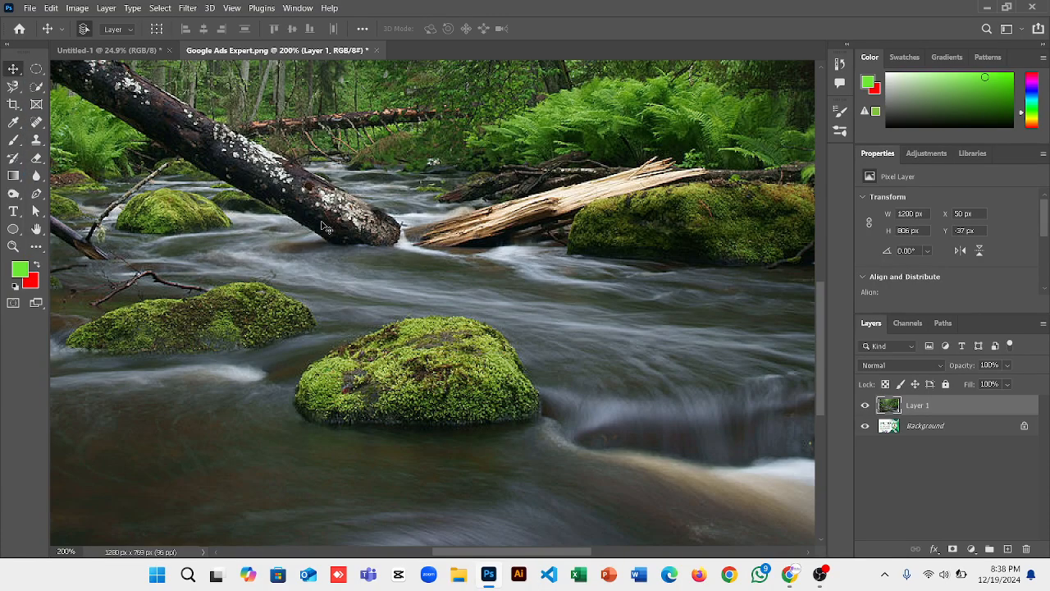
# Zoom out to 66.7% and drag the forest photo layer left to X -31 px.
pyautogui.scroll(-5, 324, 226)
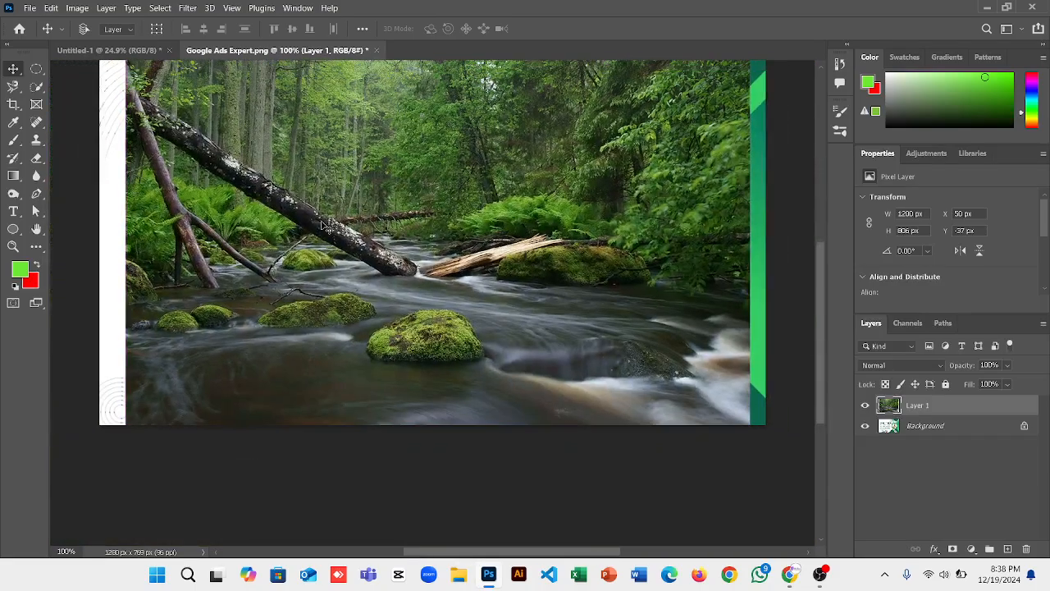
pyautogui.scroll(-1, 324, 226)
pyautogui.moveTo(346, 231); pyautogui.dragTo(365, 246)
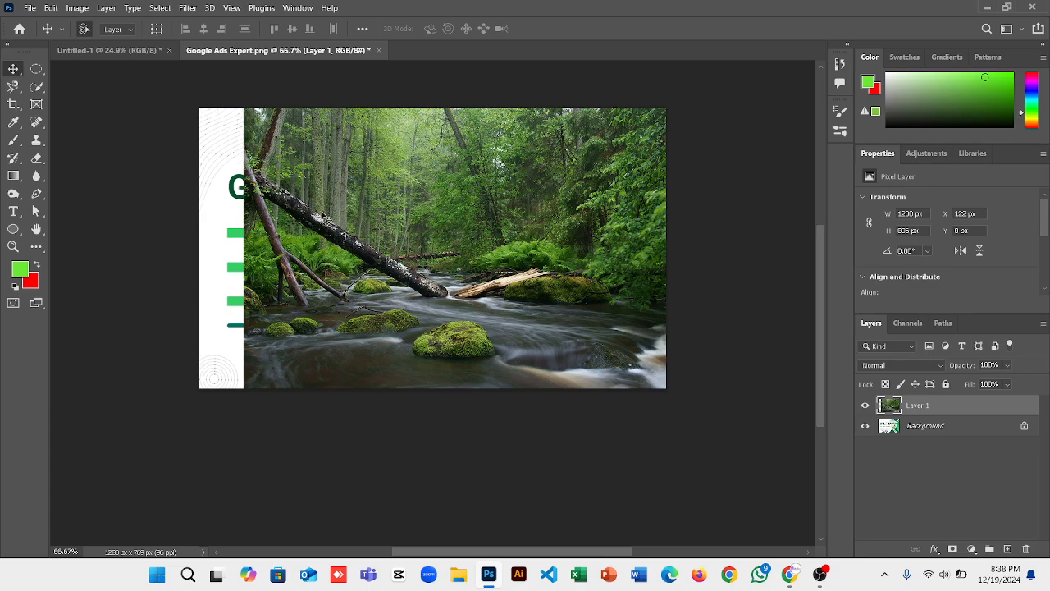
pyautogui.moveTo(324, 220); pyautogui.dragTo(263, 220)
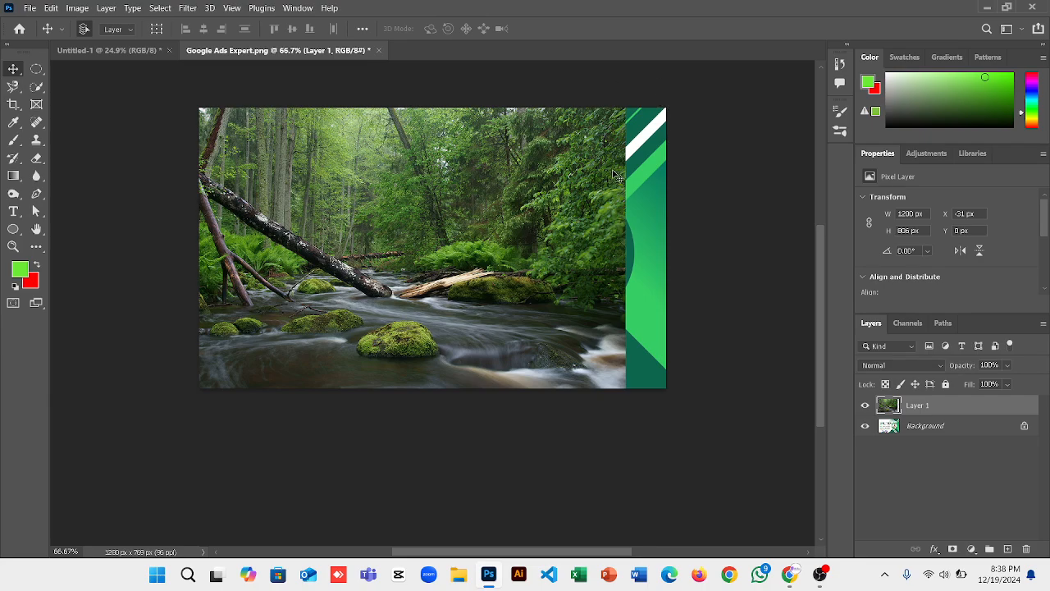
pyautogui.click(37, 71)
pyautogui.click(64, 73)
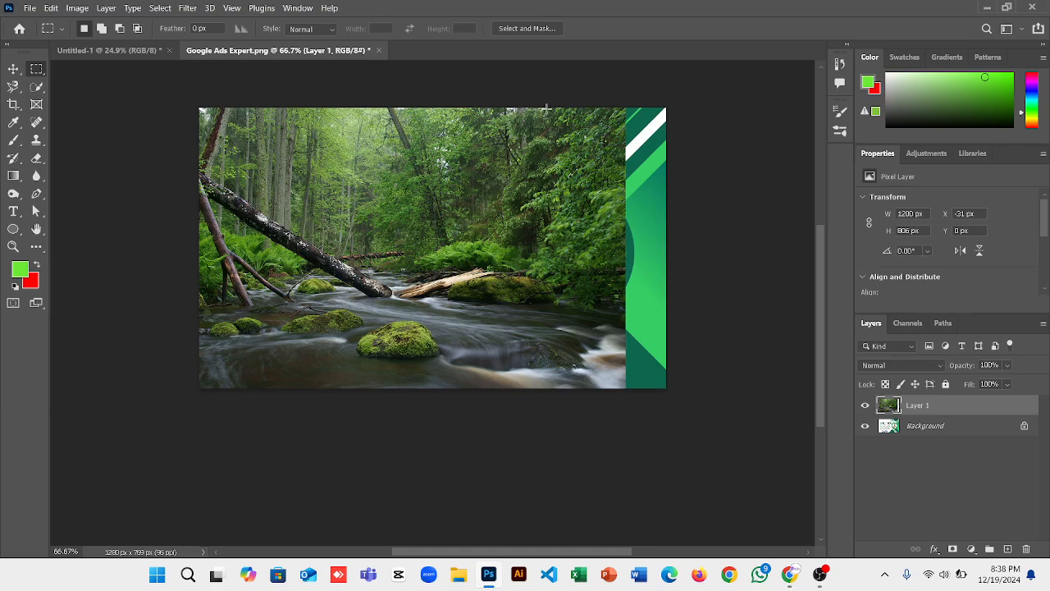
pyautogui.moveTo(532, 97); pyautogui.dragTo(681, 408)
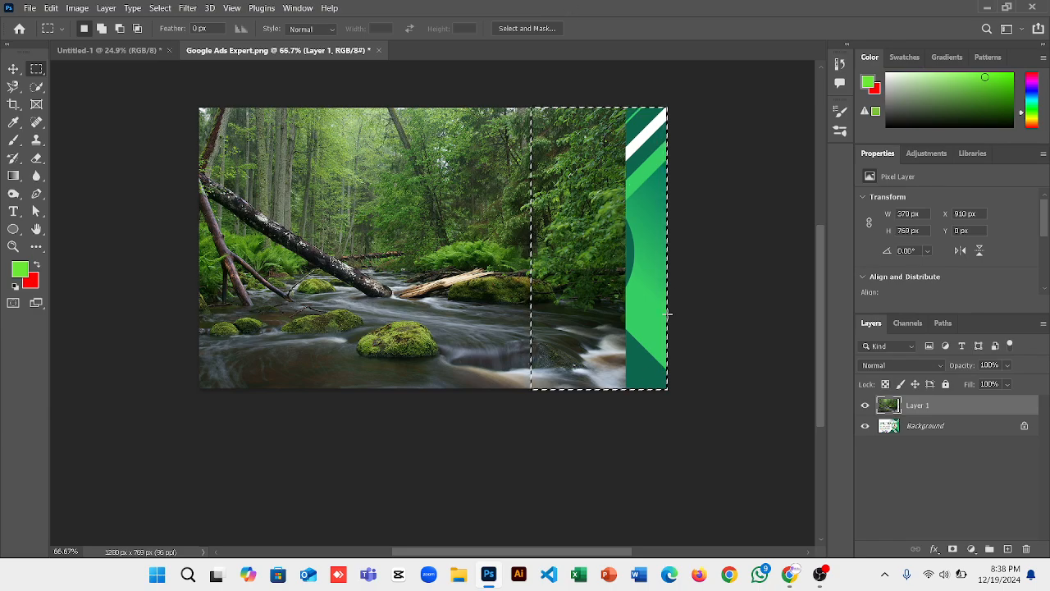
pyautogui.rightClick(594, 224)
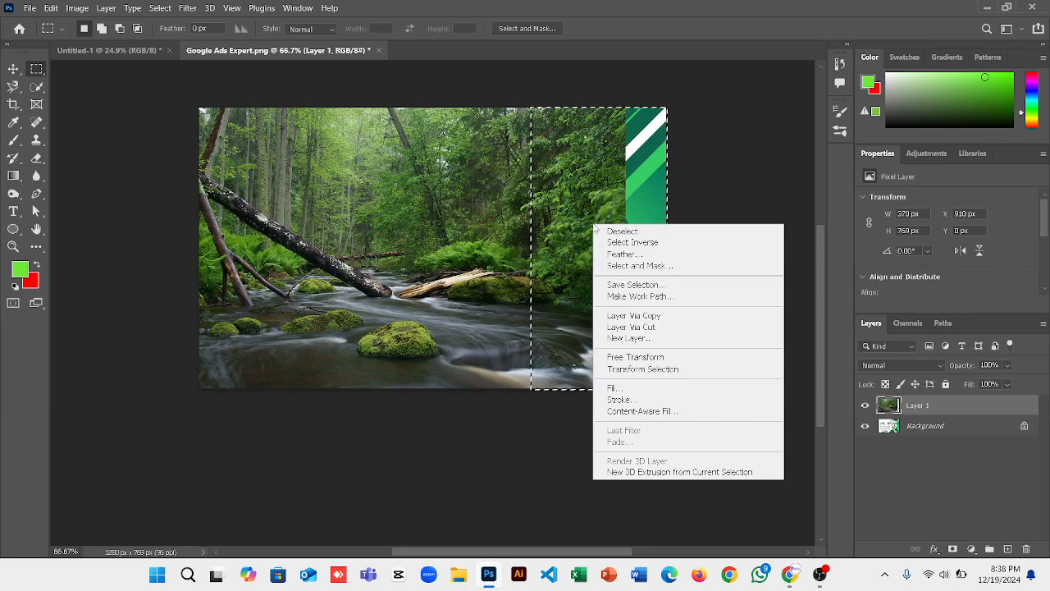
pyautogui.click(612, 389)
pyautogui.press('Return')
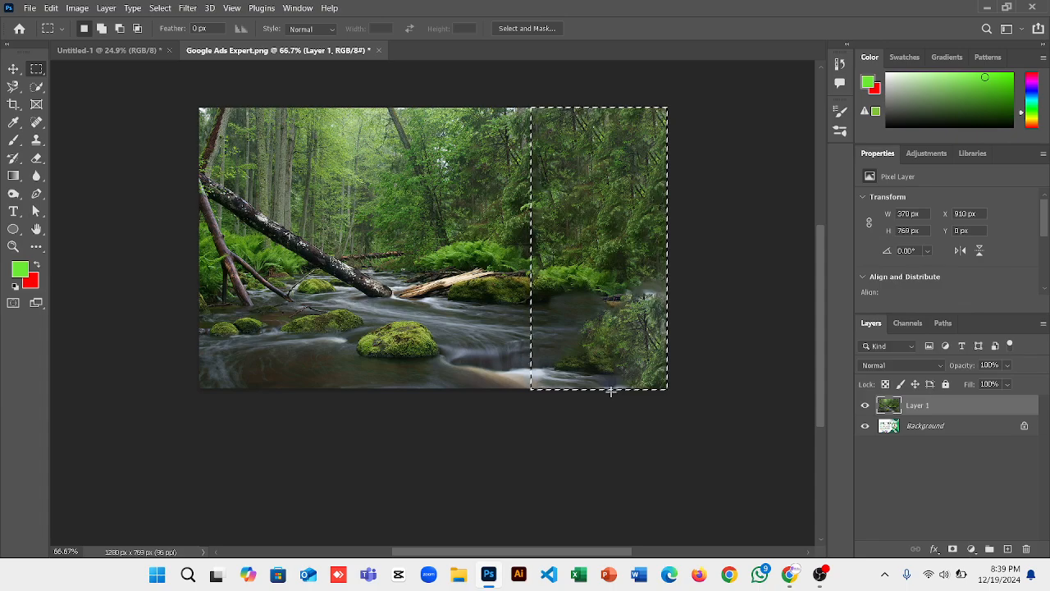
pyautogui.hotkey('ctrl', 'd')
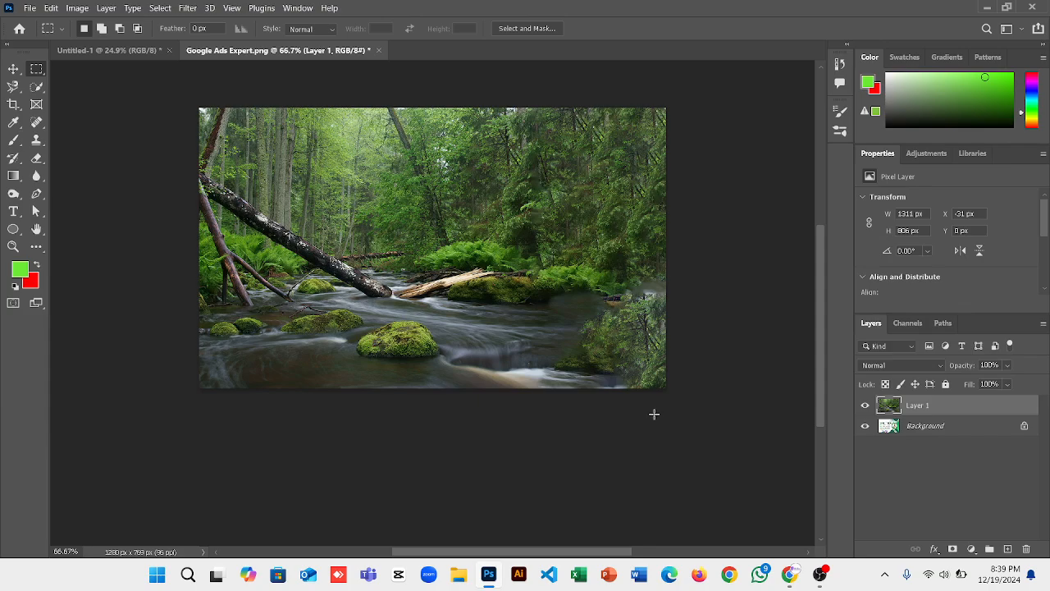
pyautogui.hotkey('ctrl', 'z')
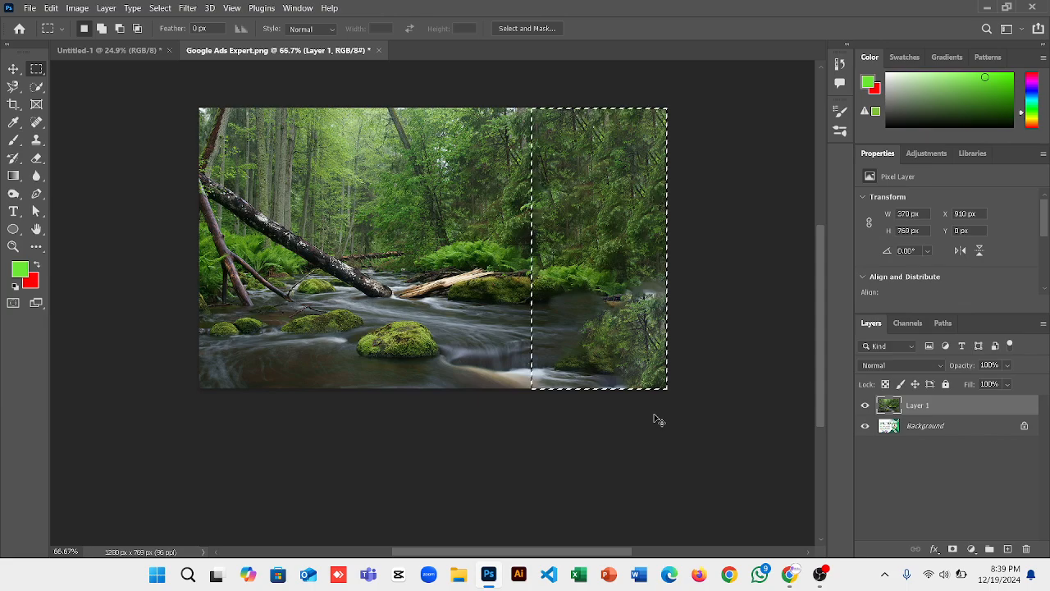
pyautogui.hotkey('ctrl', 'z')
pyautogui.hotkey('ctrl', 'z')
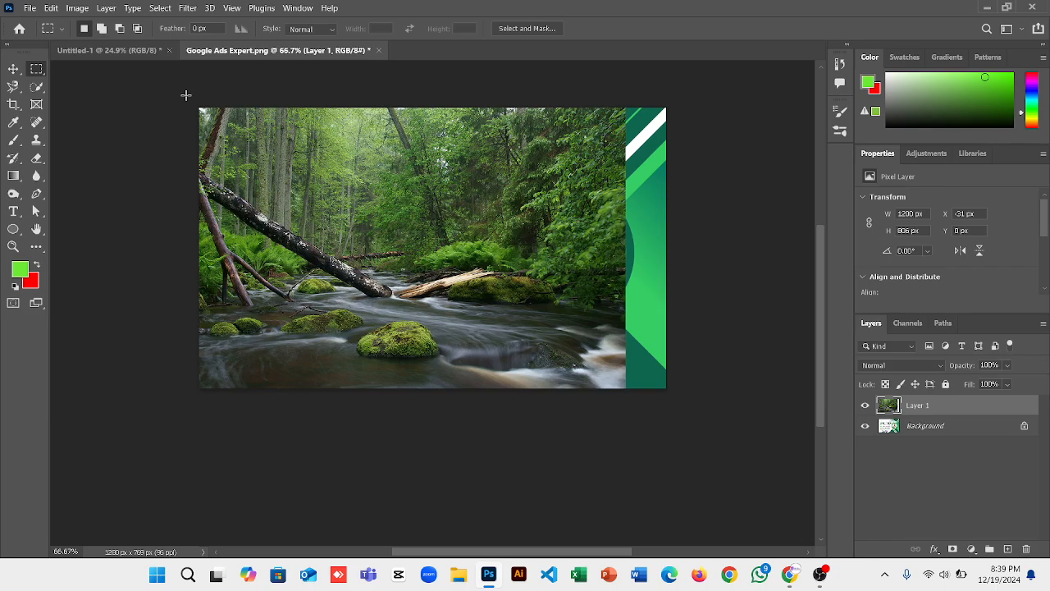
# Select a 129 px strip on the photo's left edge, delete it, and deselect.
pyautogui.moveTo(197, 107); pyautogui.dragTo(238, 387)
pyautogui.moveTo(246, 407); pyautogui.dragTo(246, 408)
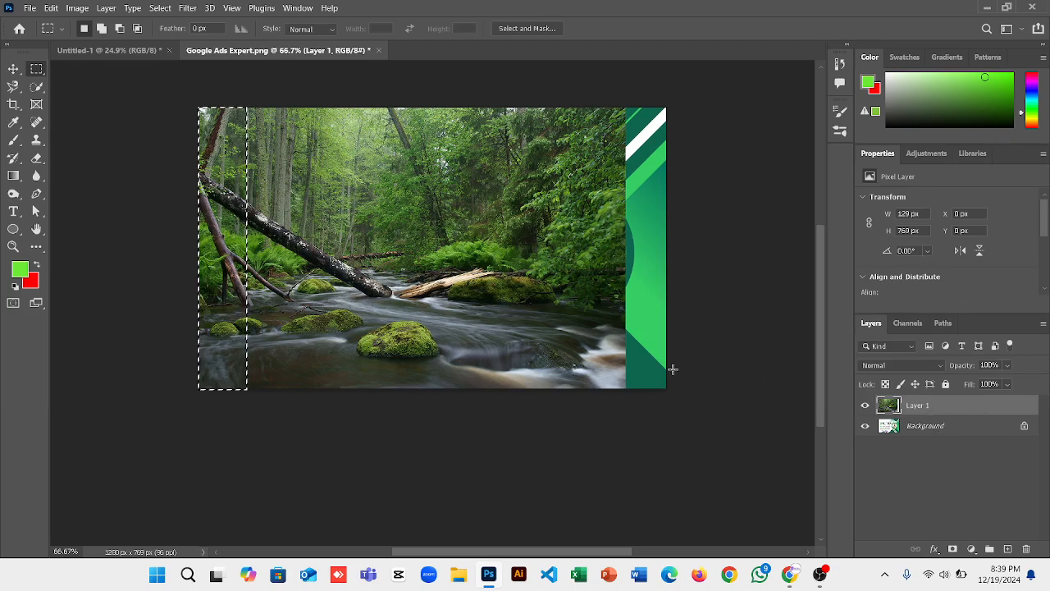
pyautogui.press('Delete')
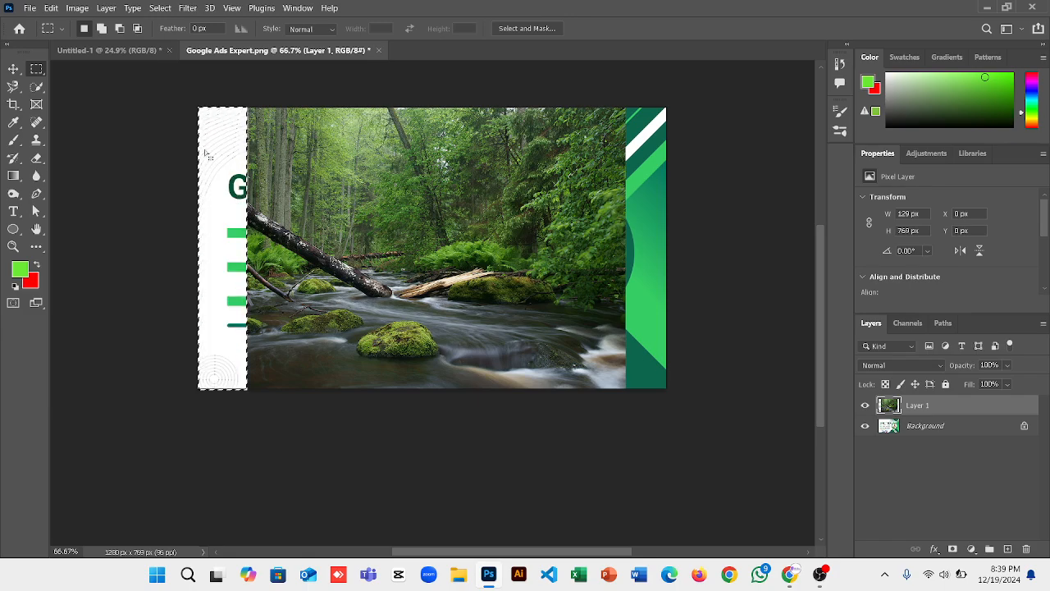
pyautogui.rightClick(222, 211)
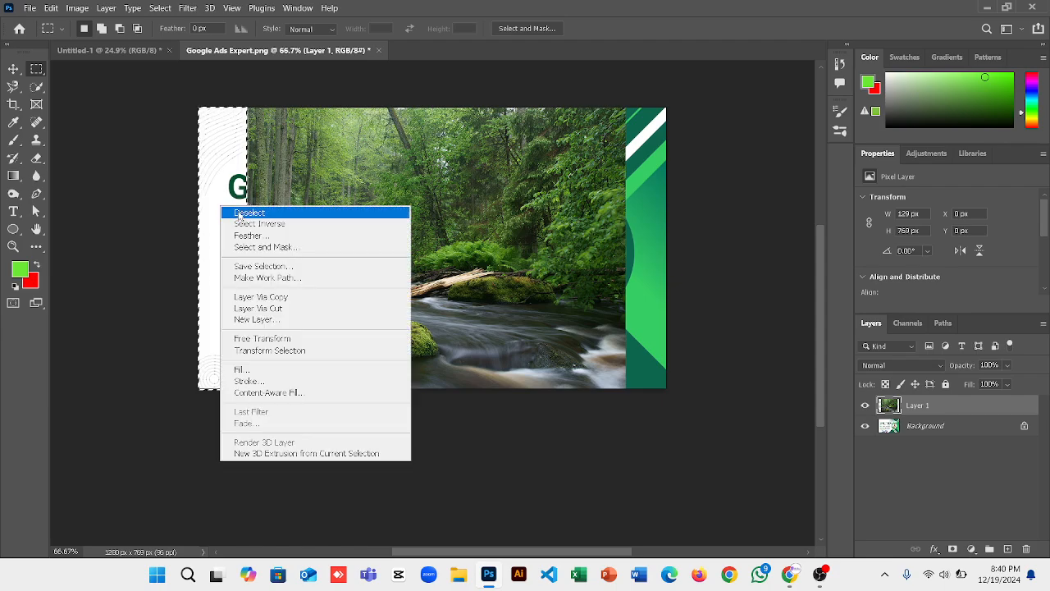
pyautogui.click(239, 213)
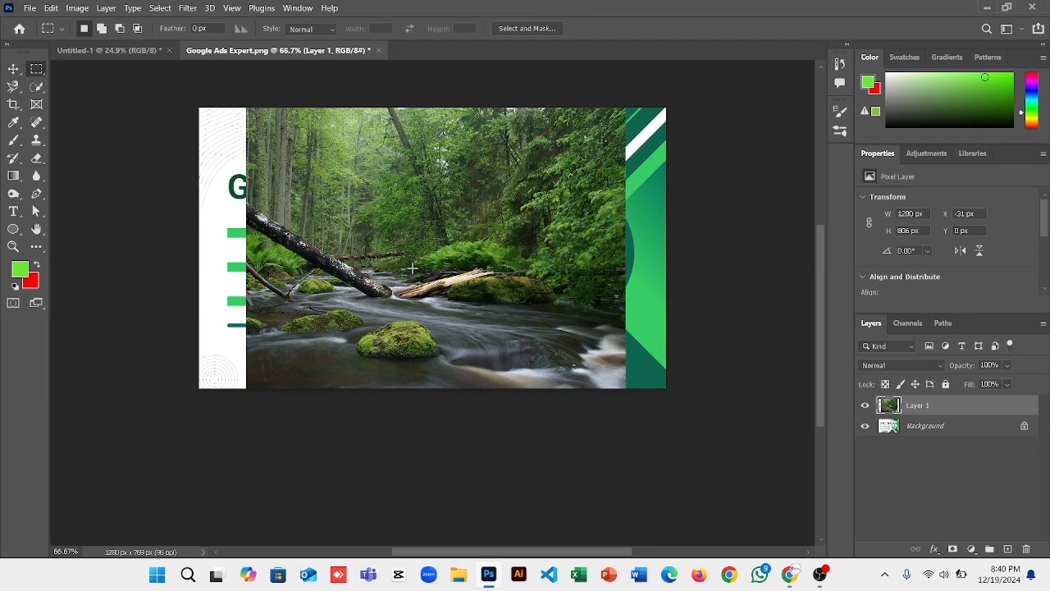
# Hide Layer 1, the forest photo, to reveal the original banner design.
pyautogui.click(864, 406)
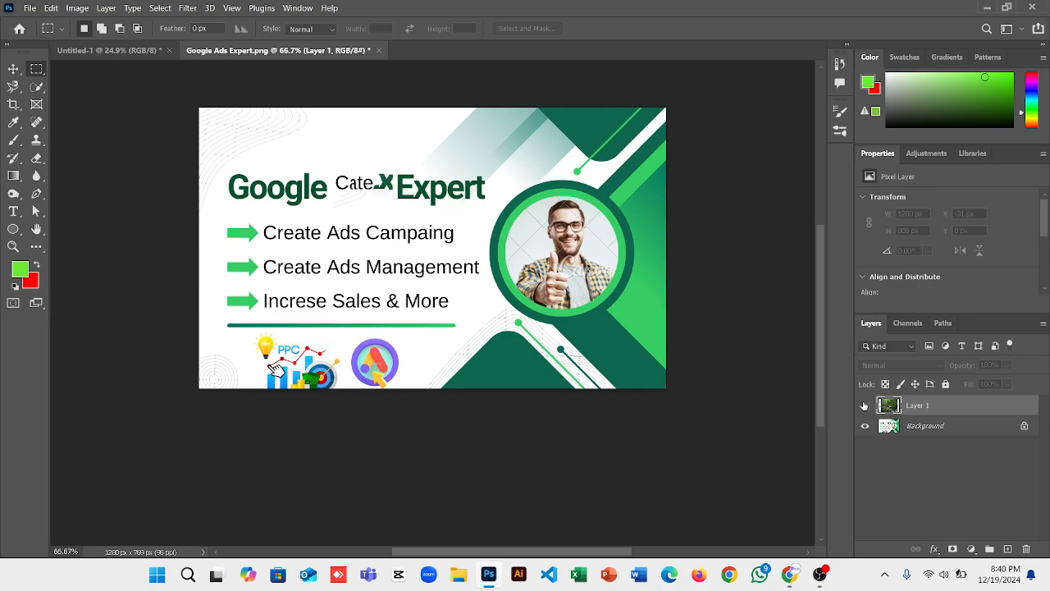
pyautogui.click(864, 405)
# In Chrome, search 'pexels' from the address bar and open the Pexels site.
pyautogui.moveTo(787, 580)
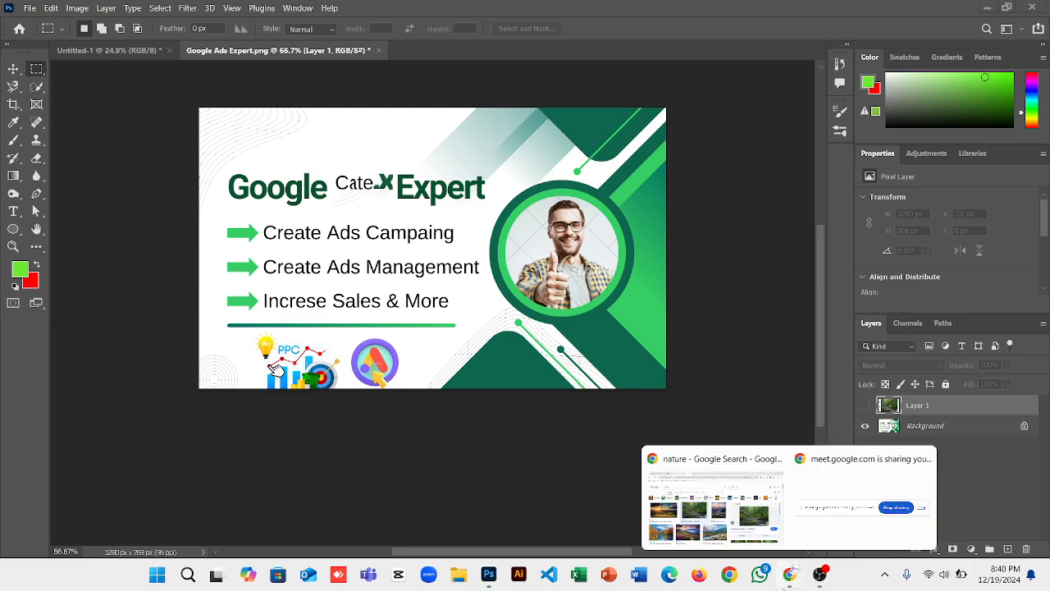
pyautogui.click(719, 532)
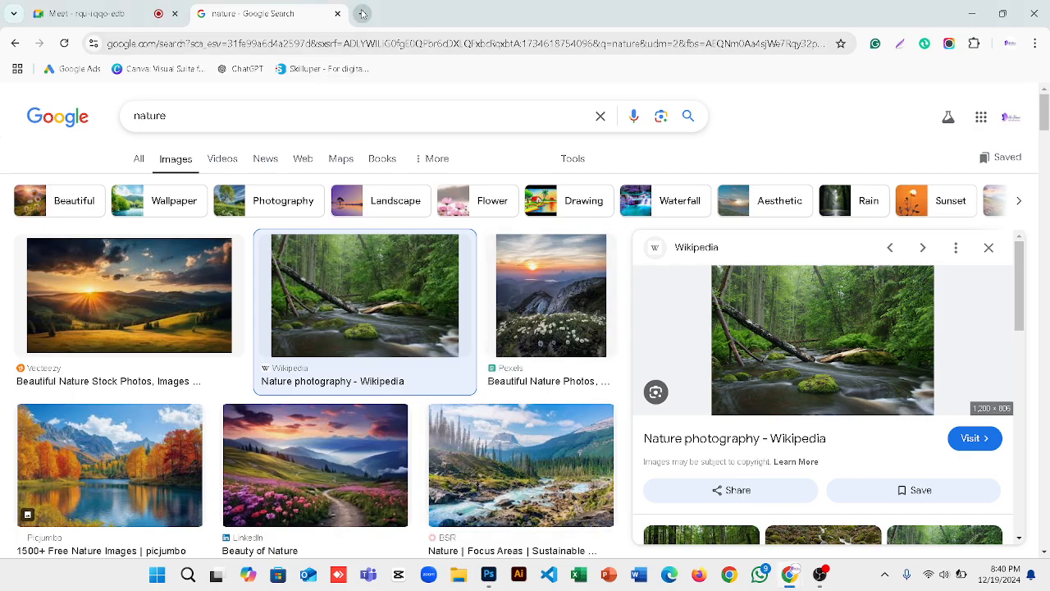
pyautogui.click(246, 46)
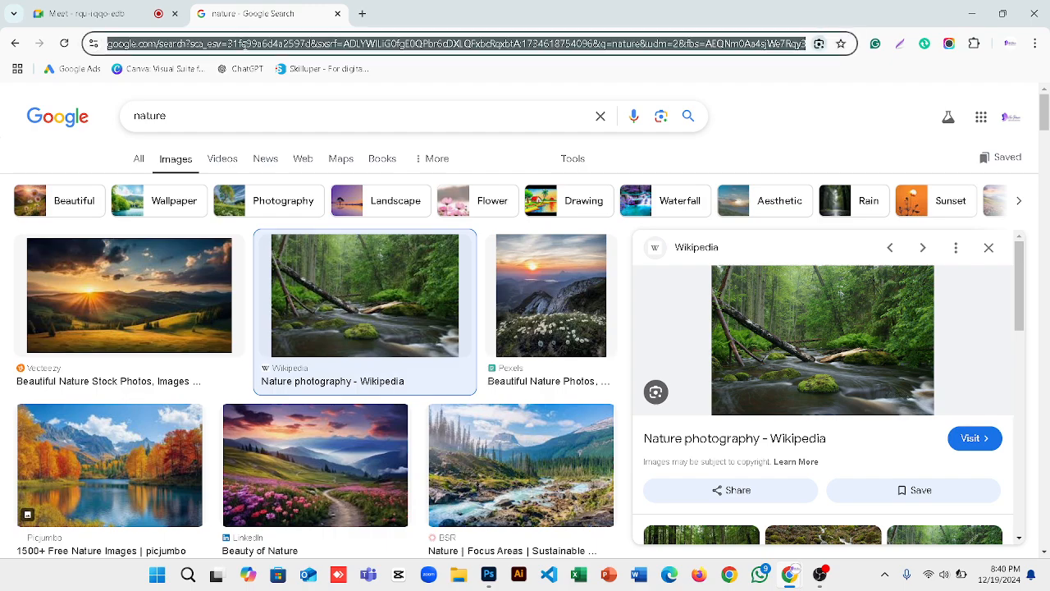
pyautogui.write('peex')
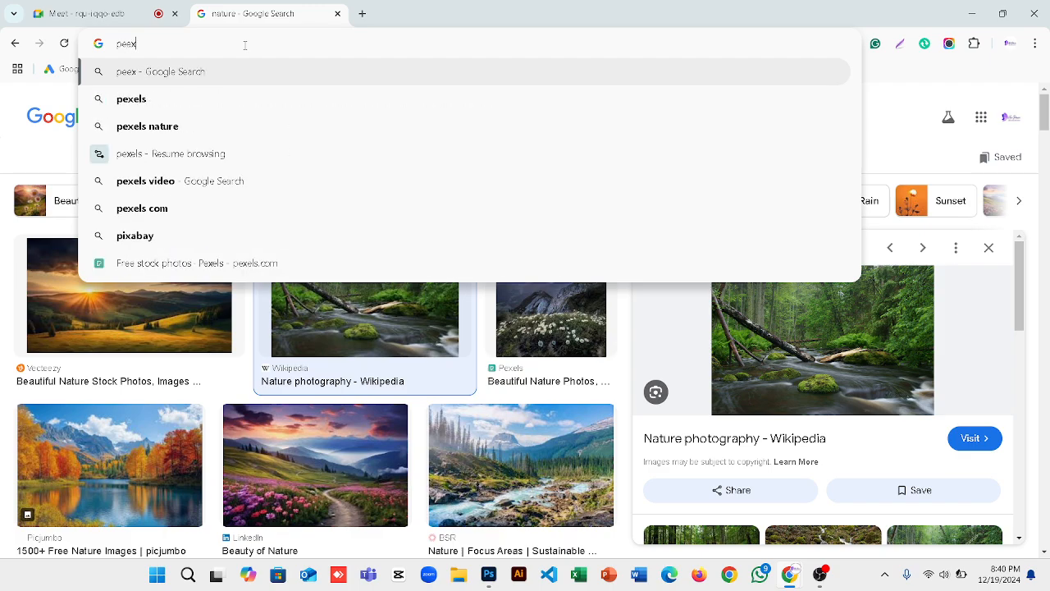
pyautogui.press('Down')
pyautogui.press('Return')
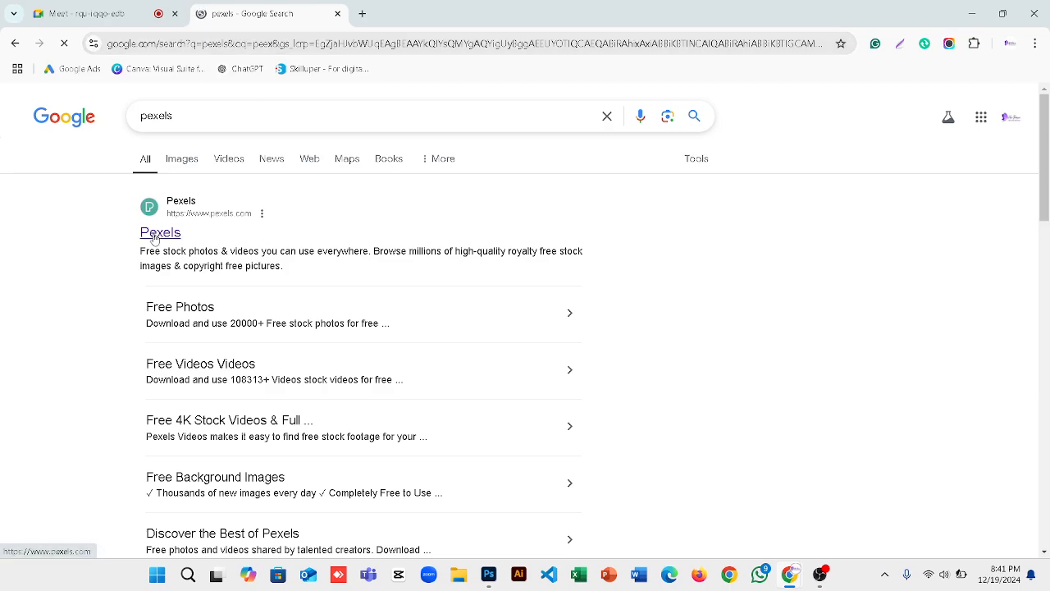
pyautogui.click(155, 234)
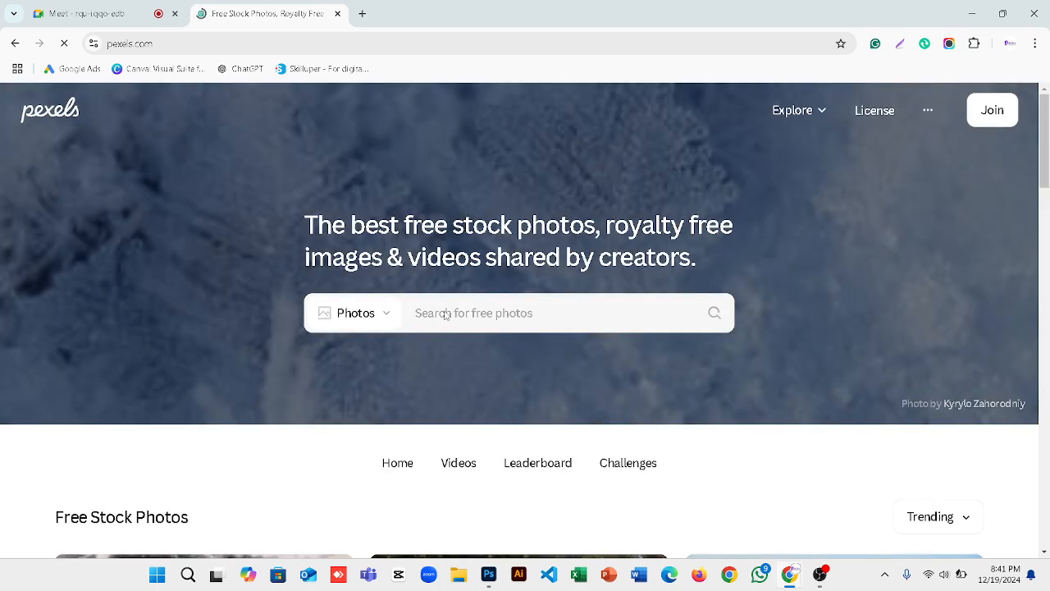
# Dismiss the Google sign-in prompt and type 'corporate person' into the Pexels photo search.
pyautogui.click(446, 313)
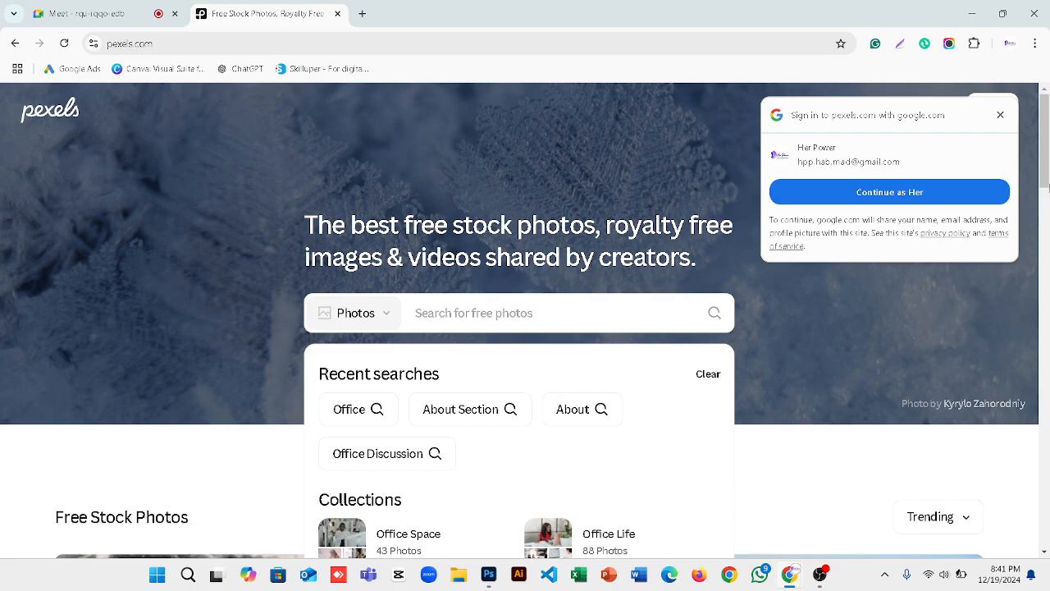
pyautogui.click(1000, 115)
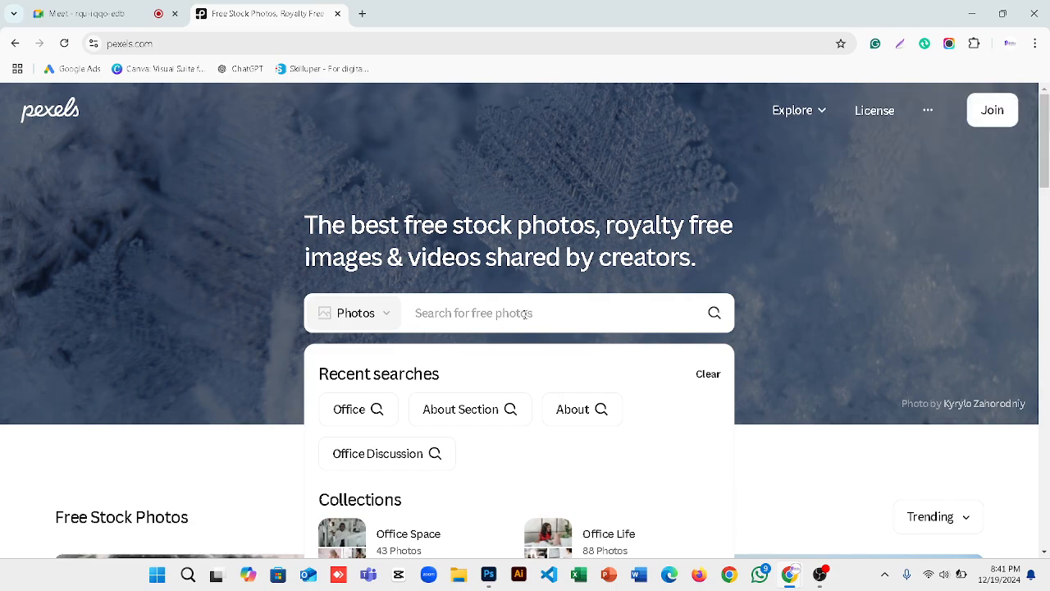
pyautogui.write('corpo')
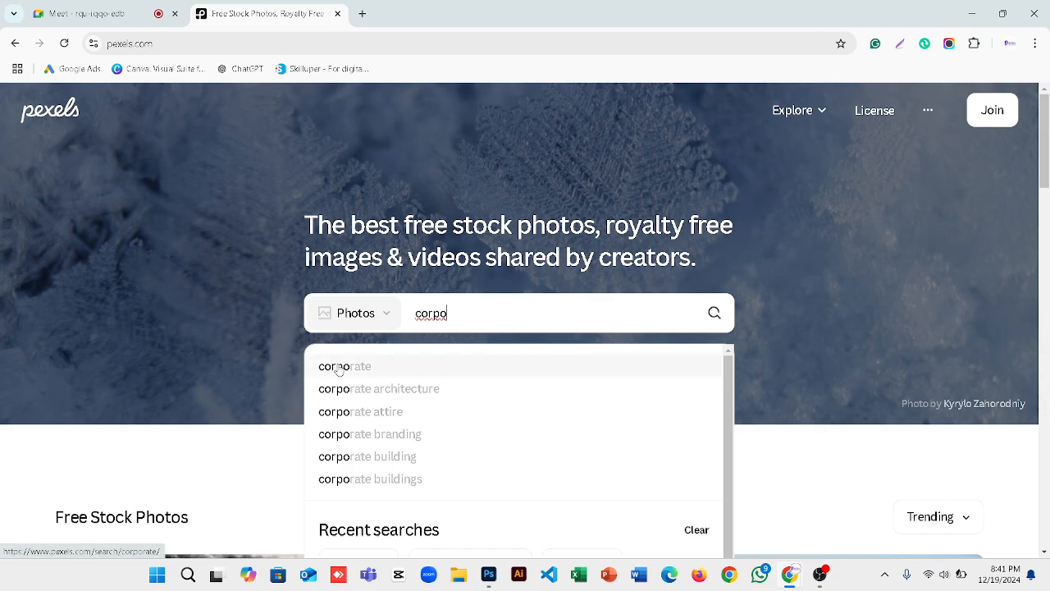
pyautogui.write('rate')
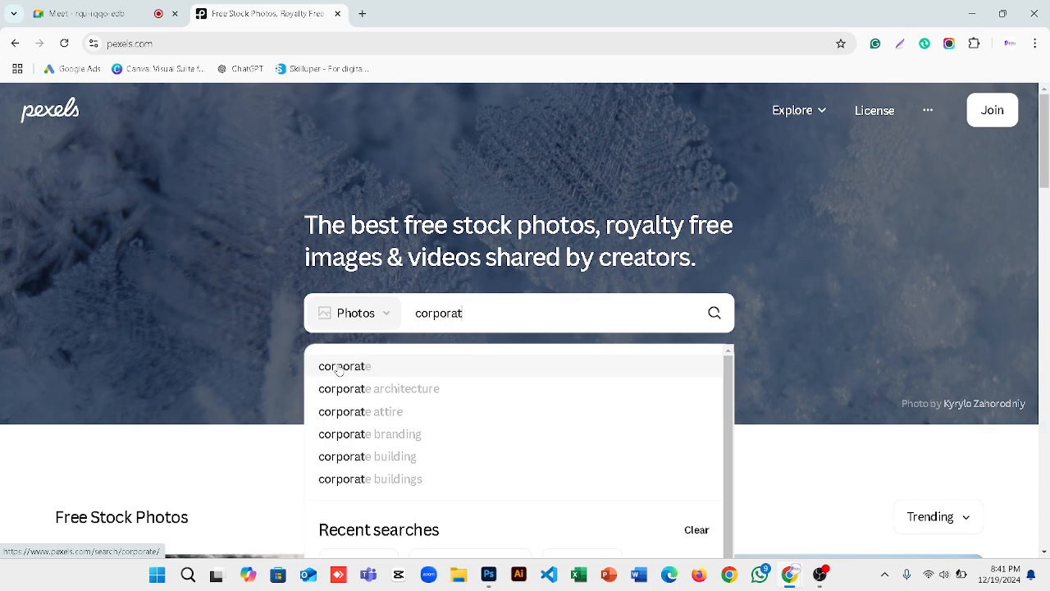
pyautogui.write(' person')
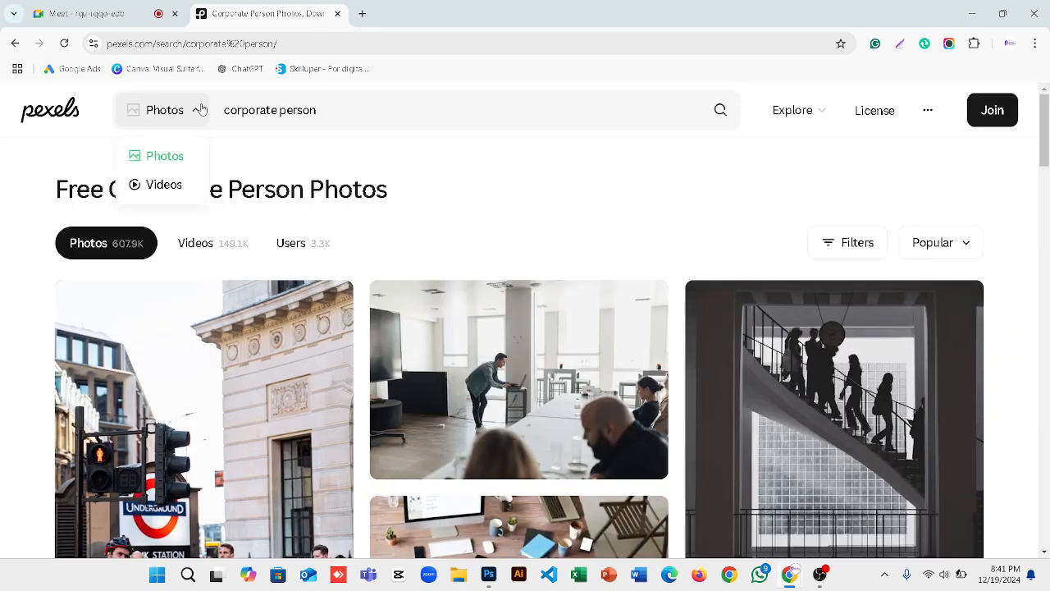
pyautogui.scroll(-1, 387, 423)
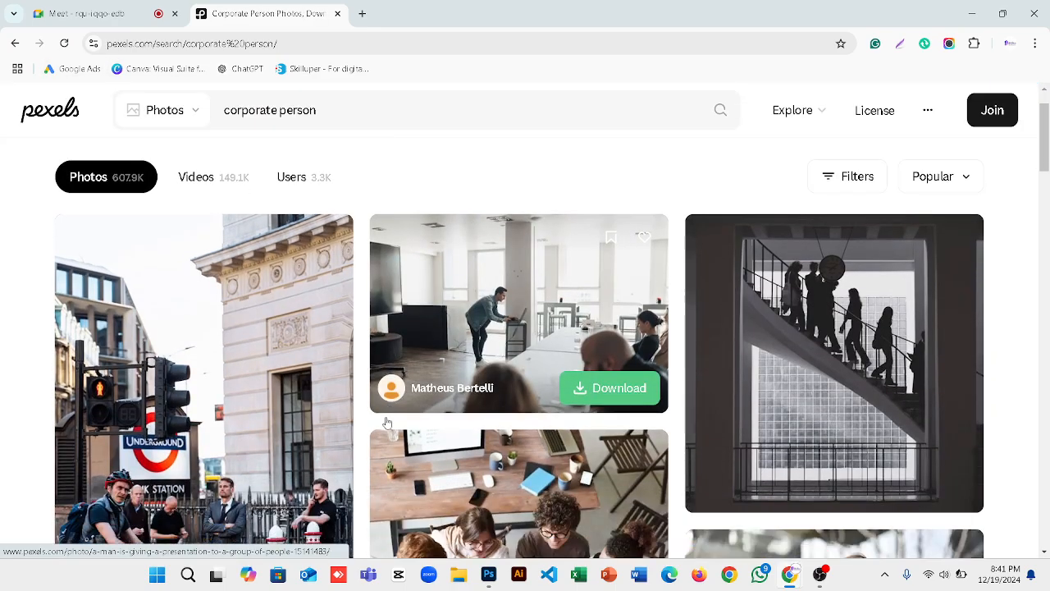
pyautogui.scroll(-4, 387, 422)
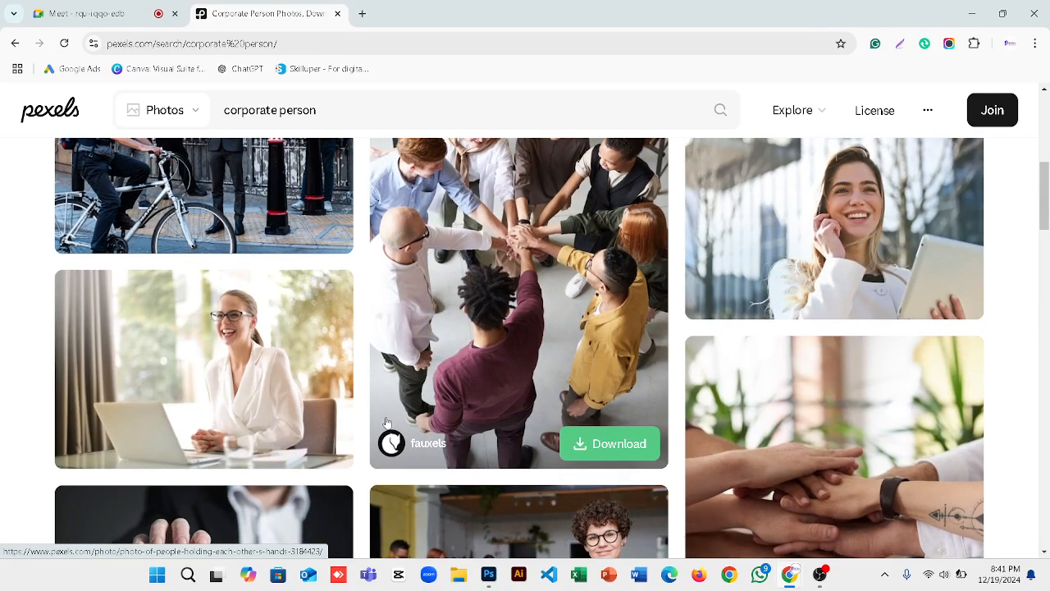
pyautogui.scroll(-4, 388, 423)
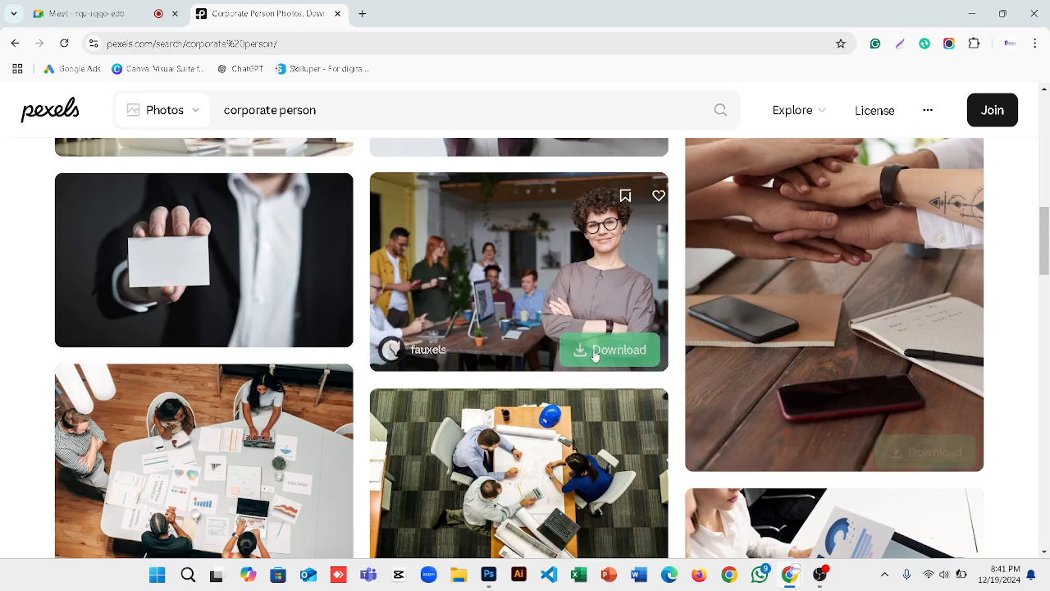
pyautogui.scroll(-4, 597, 392)
pyautogui.scroll(-4, 597, 392)
pyautogui.scroll(3, 597, 392)
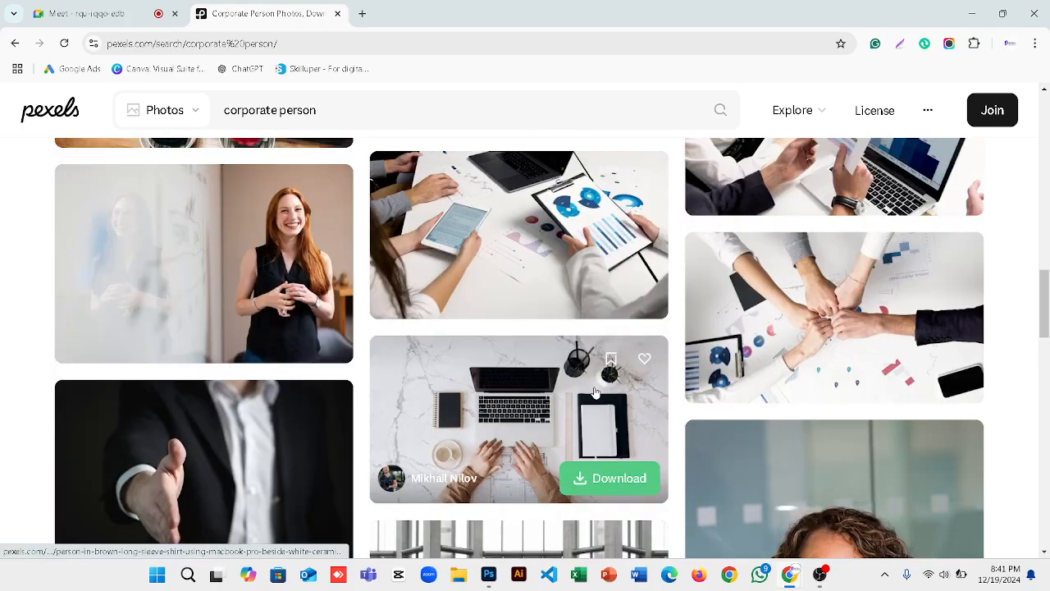
pyautogui.scroll(-3, 597, 393)
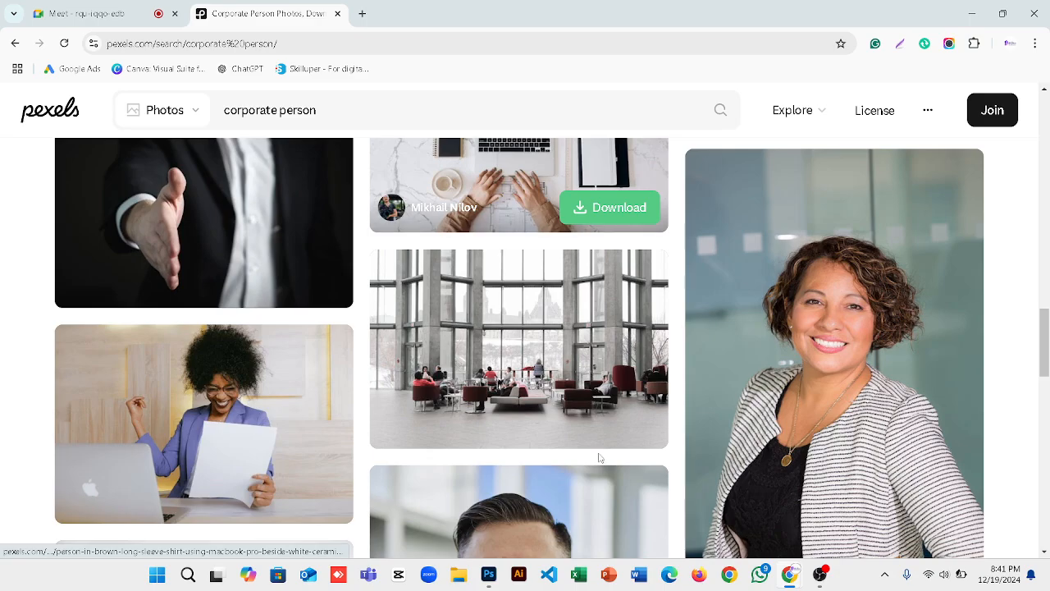
pyautogui.scroll(-1, 600, 458)
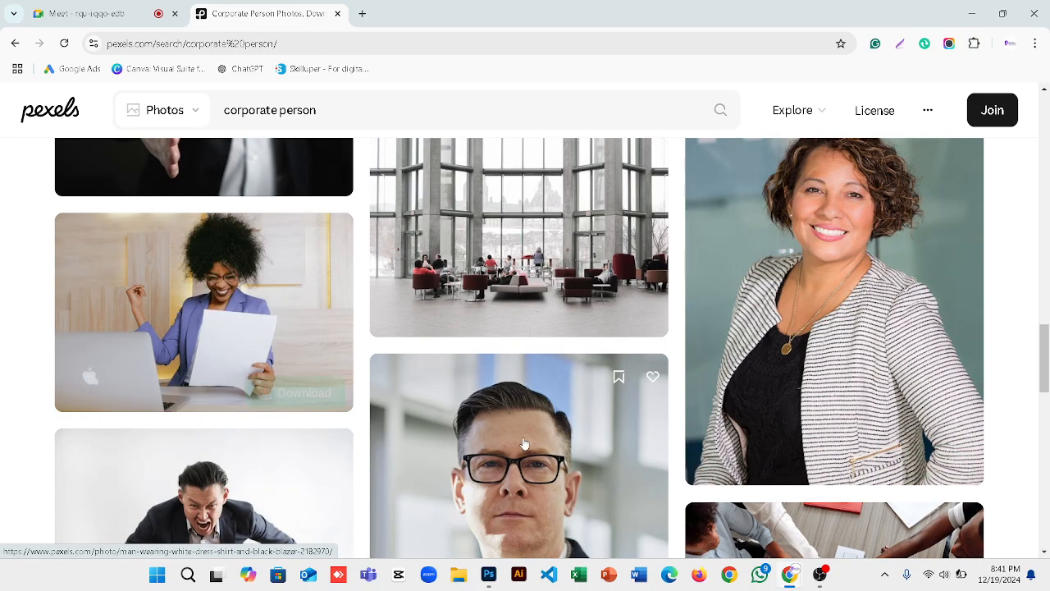
pyautogui.scroll(-2, 524, 444)
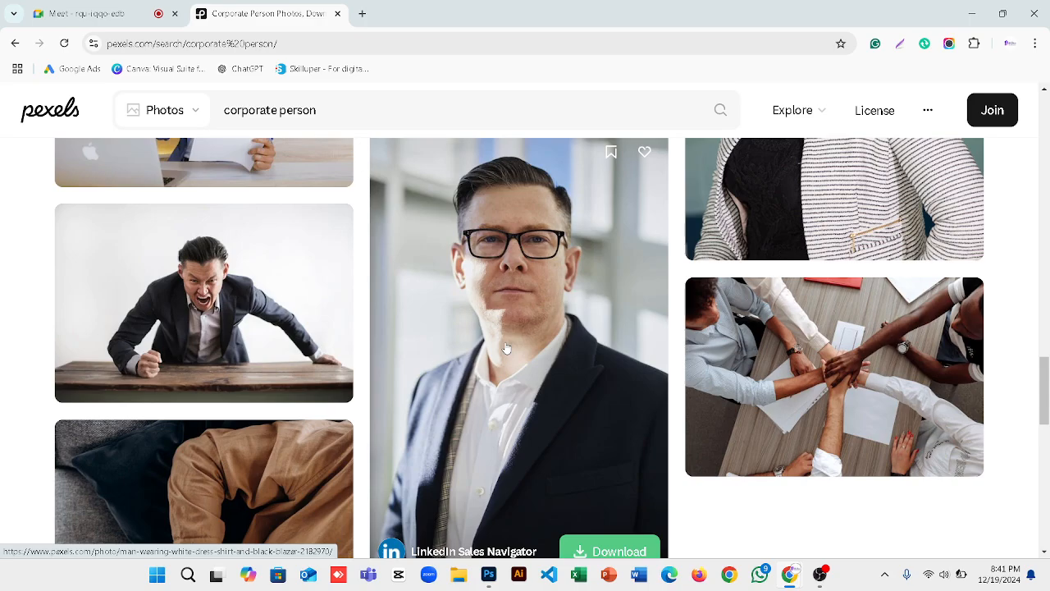
pyautogui.scroll(-2, 526, 390)
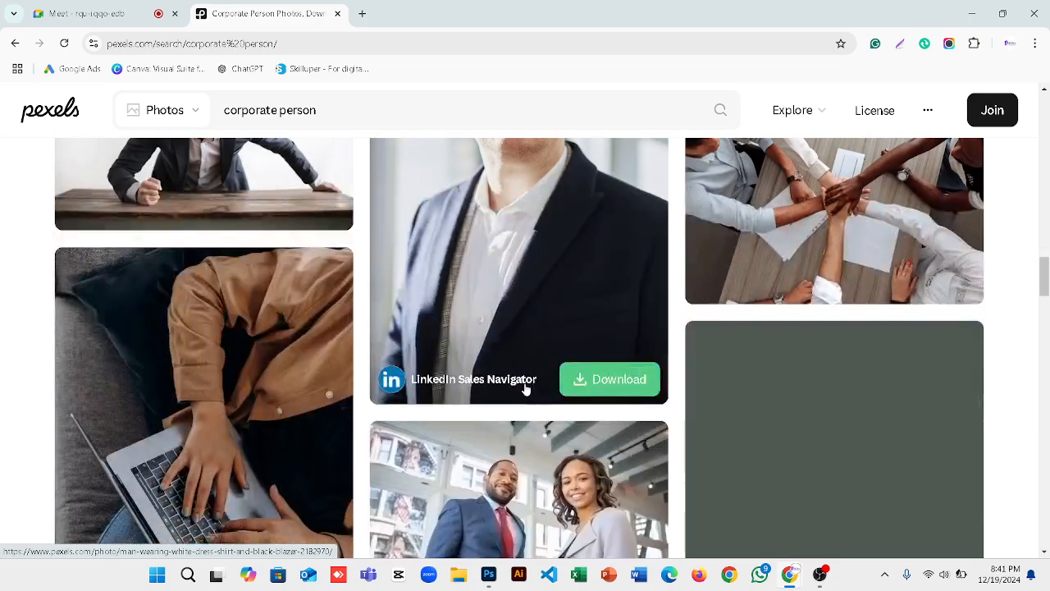
pyautogui.scroll(1, 526, 390)
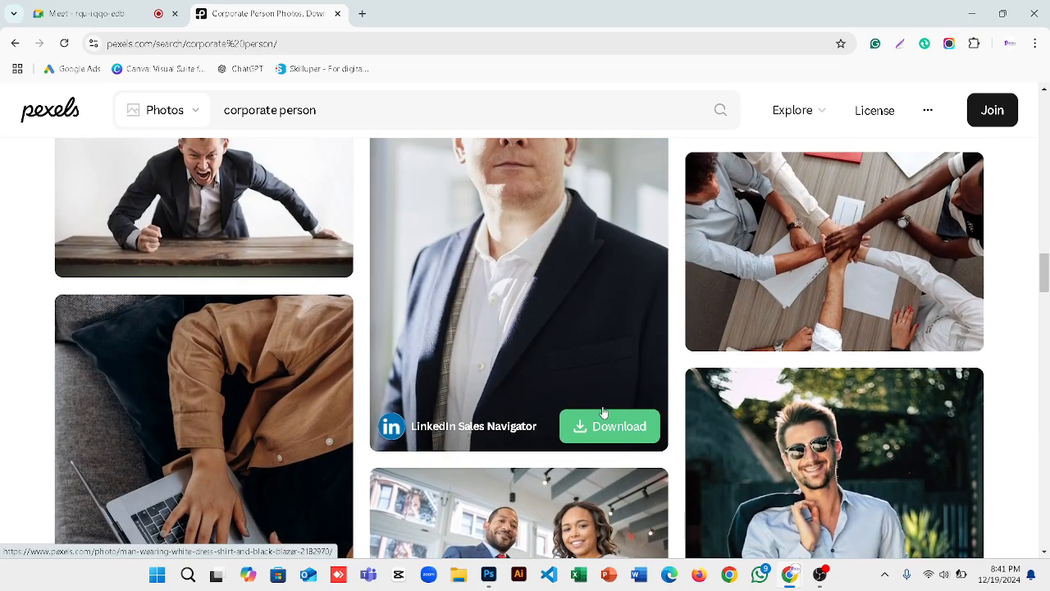
pyautogui.scroll(-1, 605, 414)
pyautogui.scroll(-4, 605, 414)
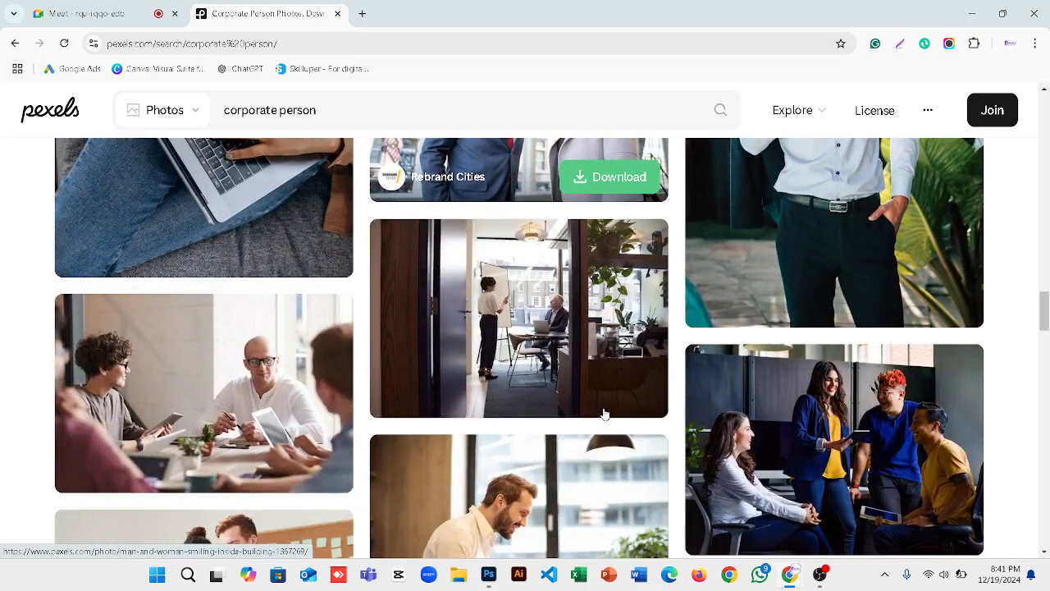
pyautogui.scroll(-3, 604, 413)
pyautogui.scroll(-5, 605, 413)
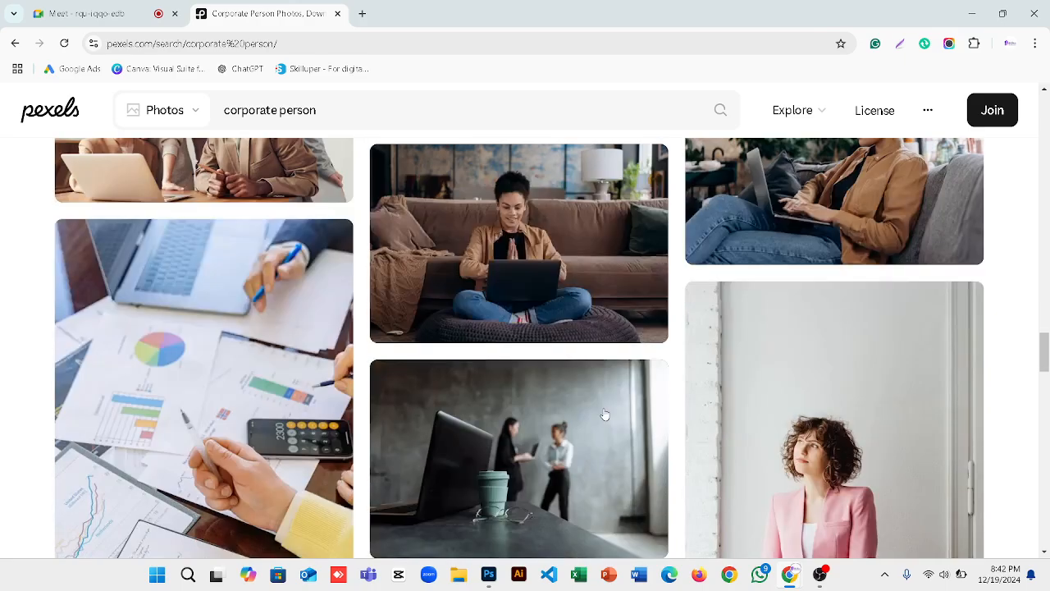
pyautogui.scroll(-4, 604, 414)
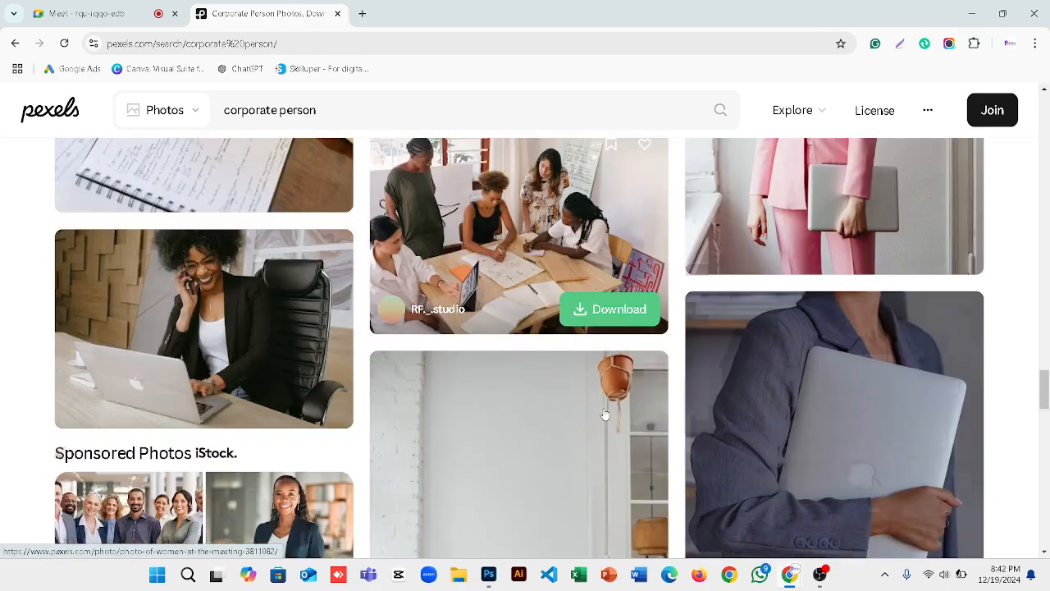
pyautogui.scroll(-8, 605, 415)
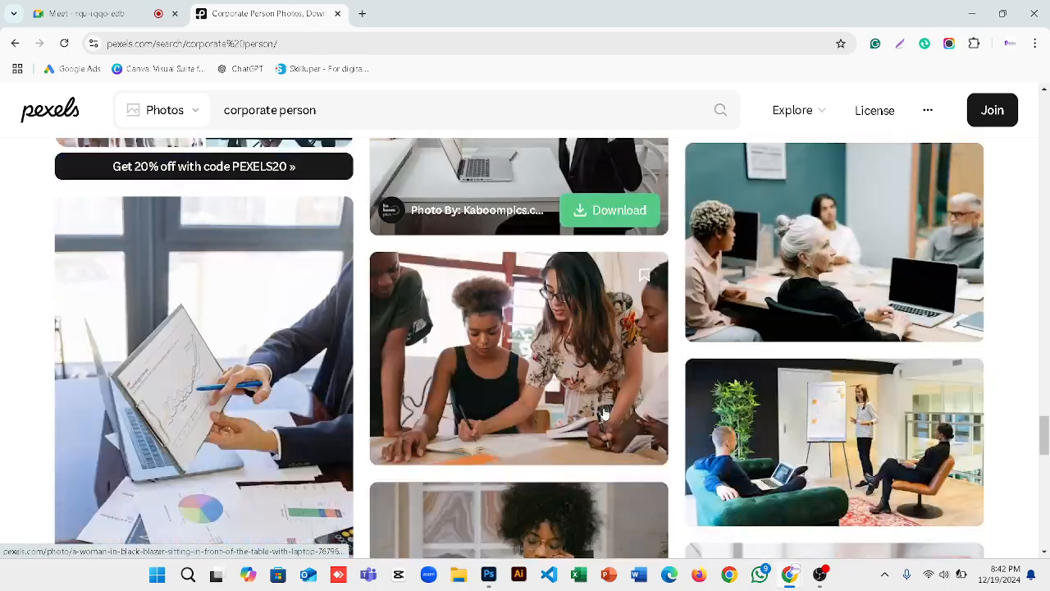
pyautogui.scroll(-6, 605, 414)
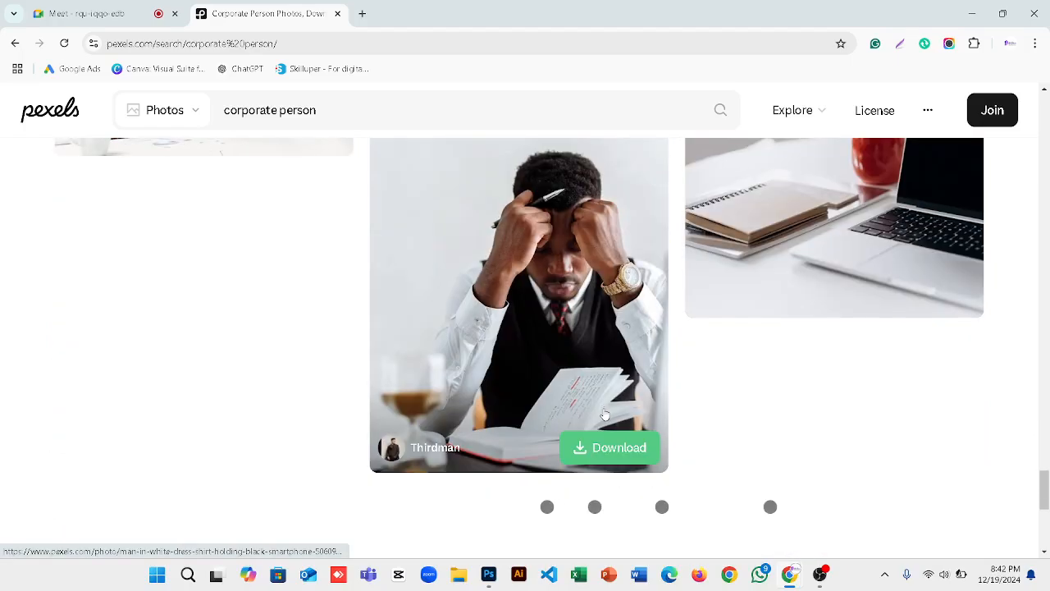
pyautogui.scroll(-8, 605, 414)
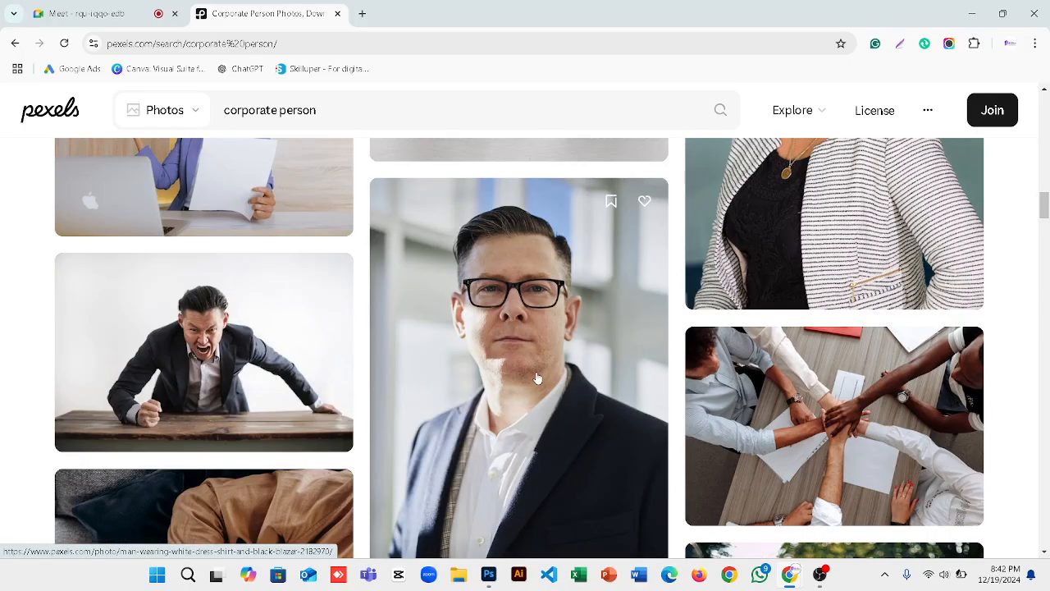
pyautogui.scroll(8, 537, 378)
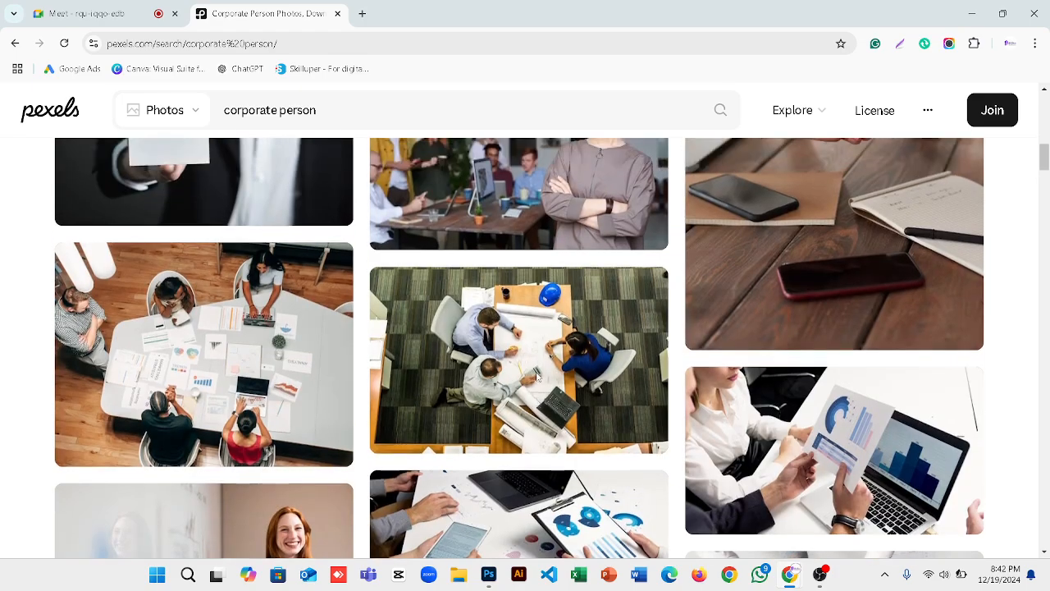
pyautogui.scroll(2, 538, 378)
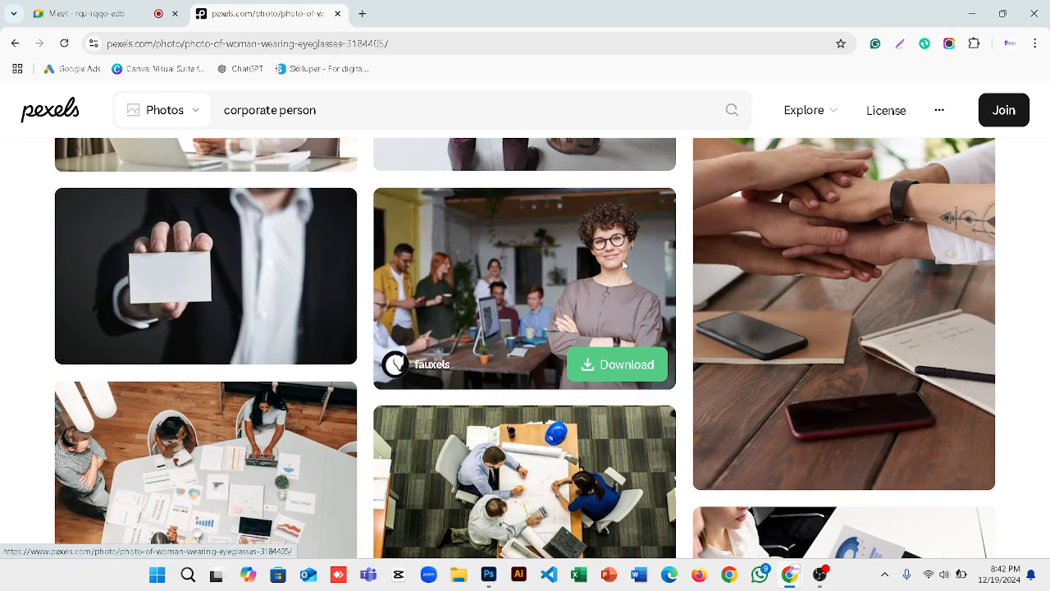
# Download the curly-haired woman-in-glasses photo at Medium 1280x853 as pexels-fauxels-3184405.jpg.
pyautogui.click(622, 259)
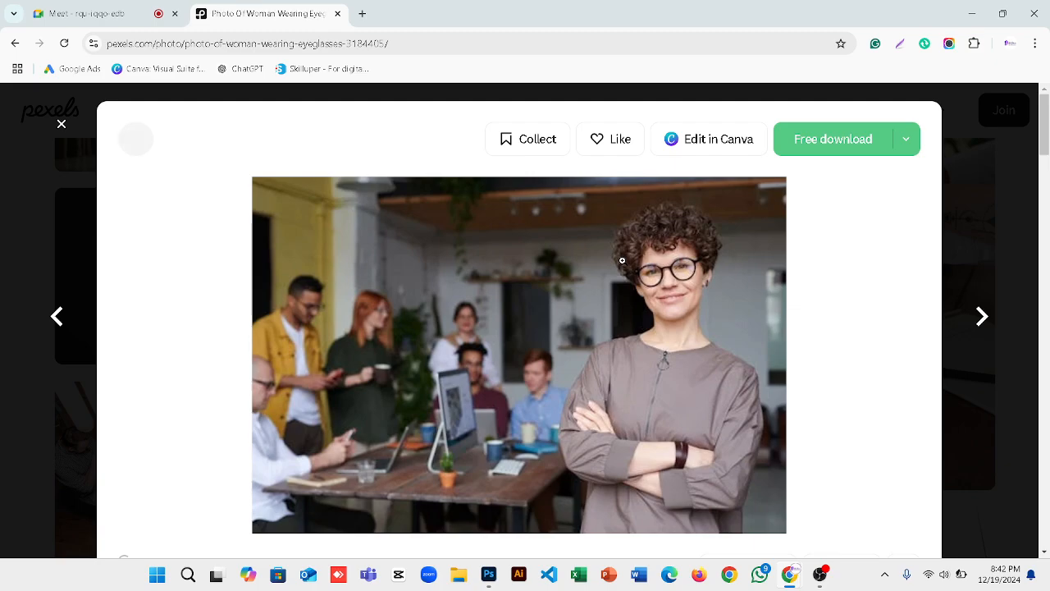
pyautogui.scroll(-7, 698, 402)
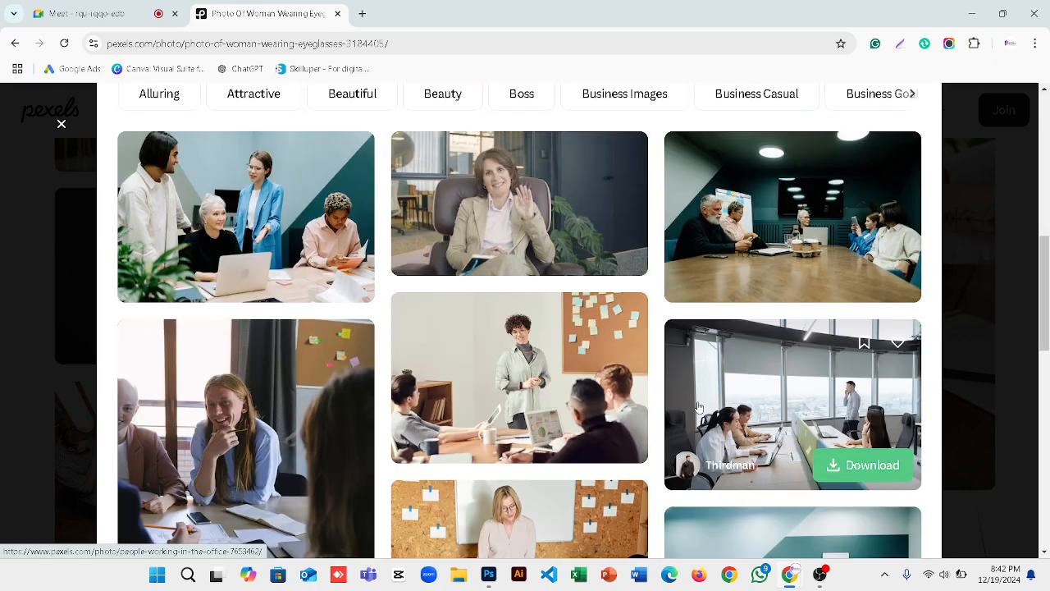
pyautogui.scroll(-6, 698, 407)
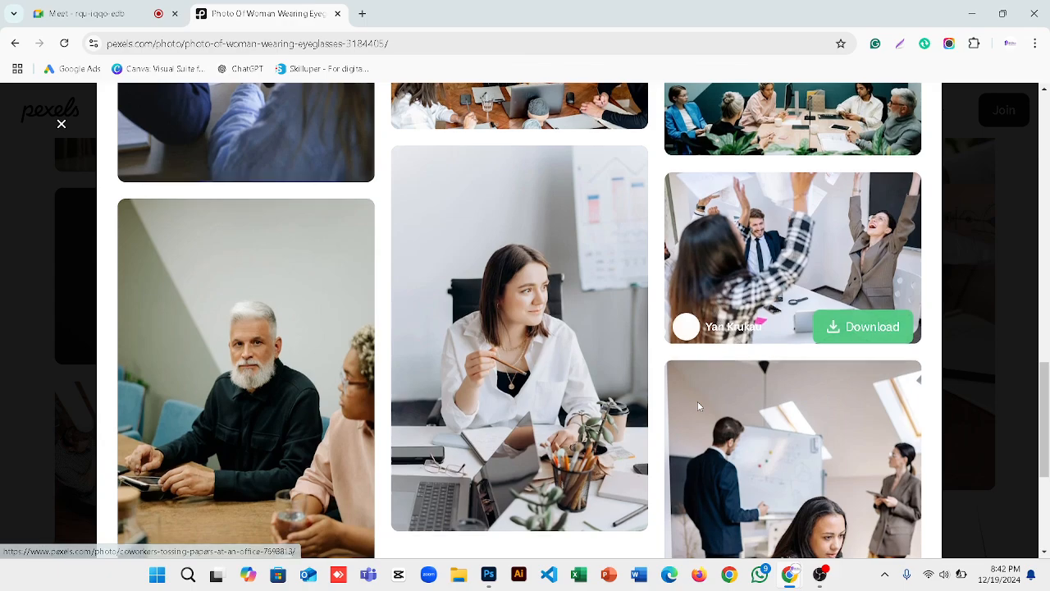
pyautogui.scroll(-4, 697, 408)
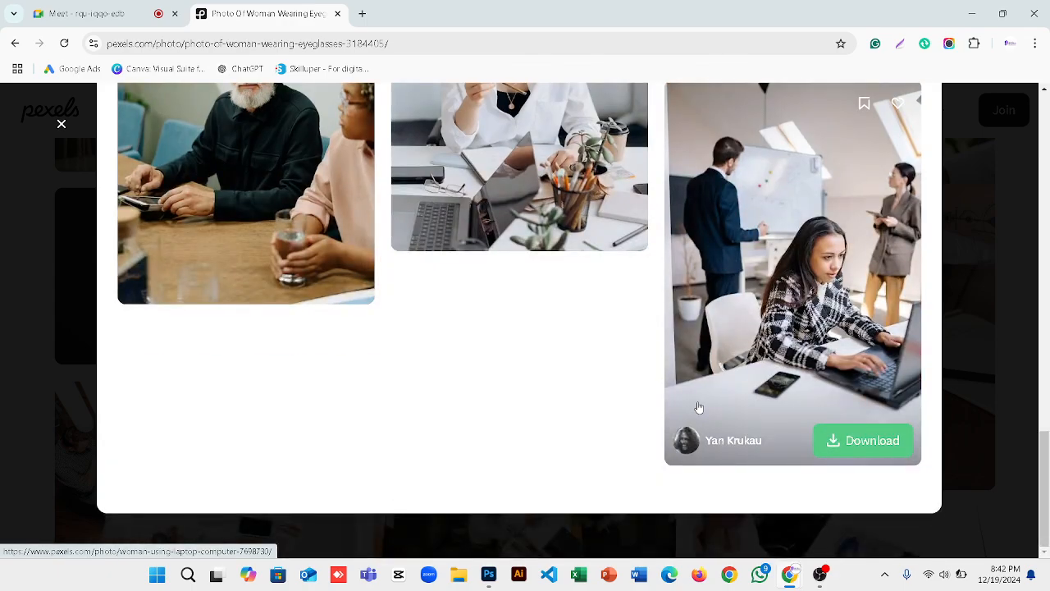
pyautogui.scroll(15, 697, 408)
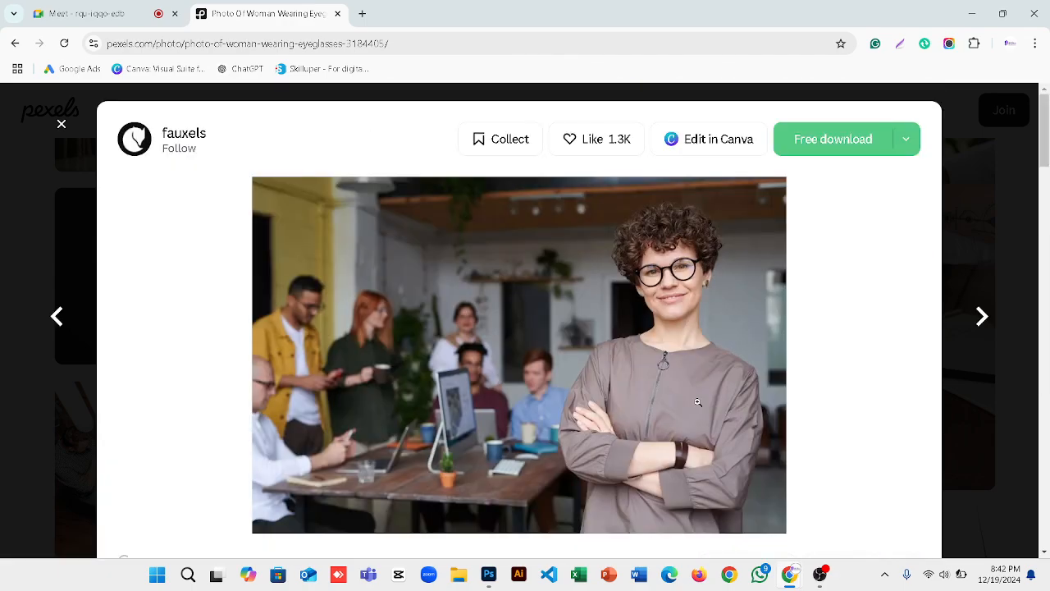
pyautogui.click(906, 141)
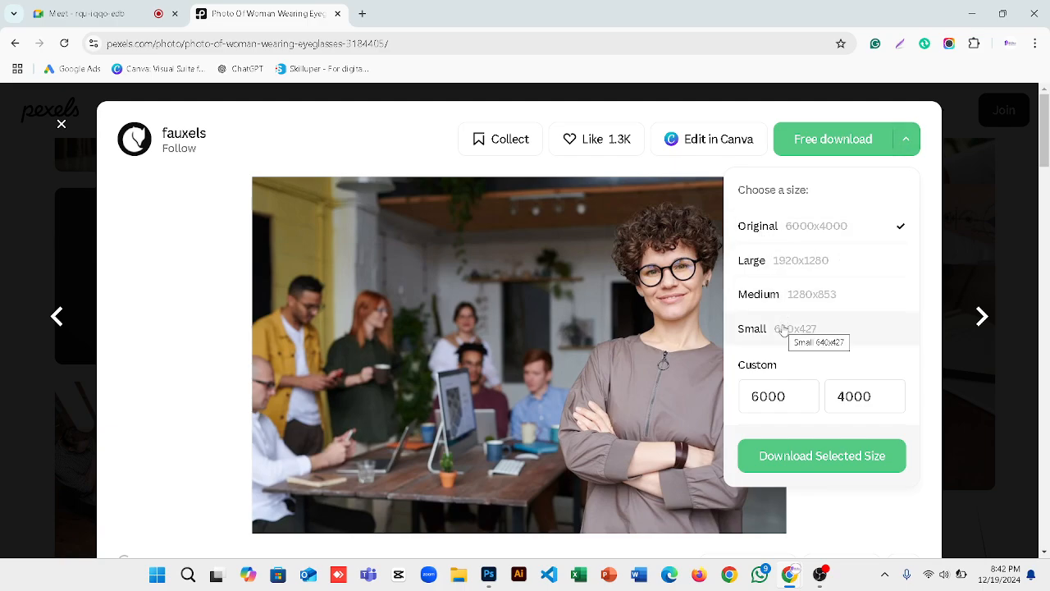
pyautogui.click(816, 306)
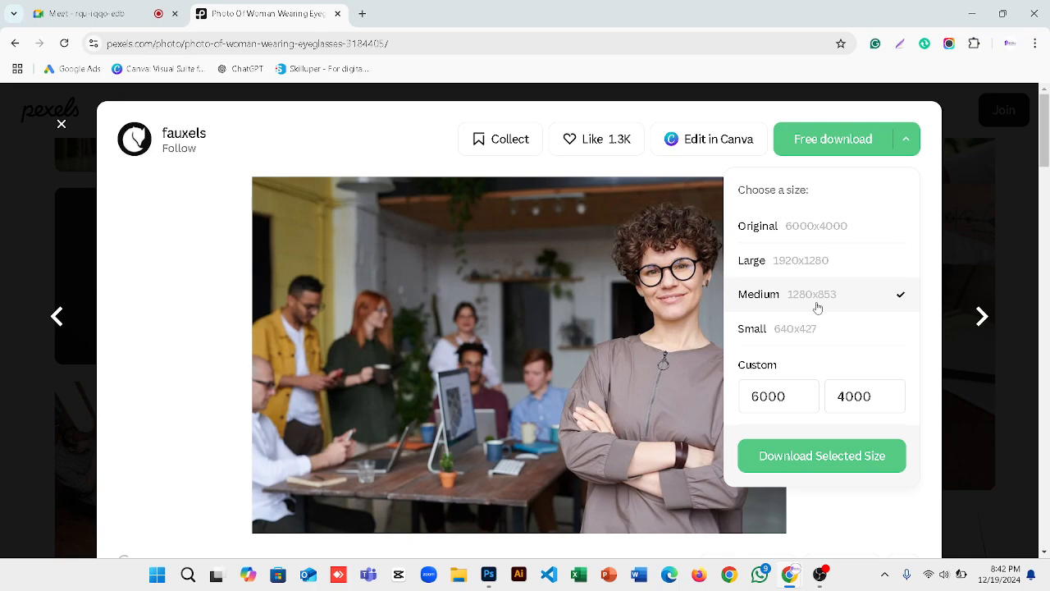
pyautogui.click(809, 461)
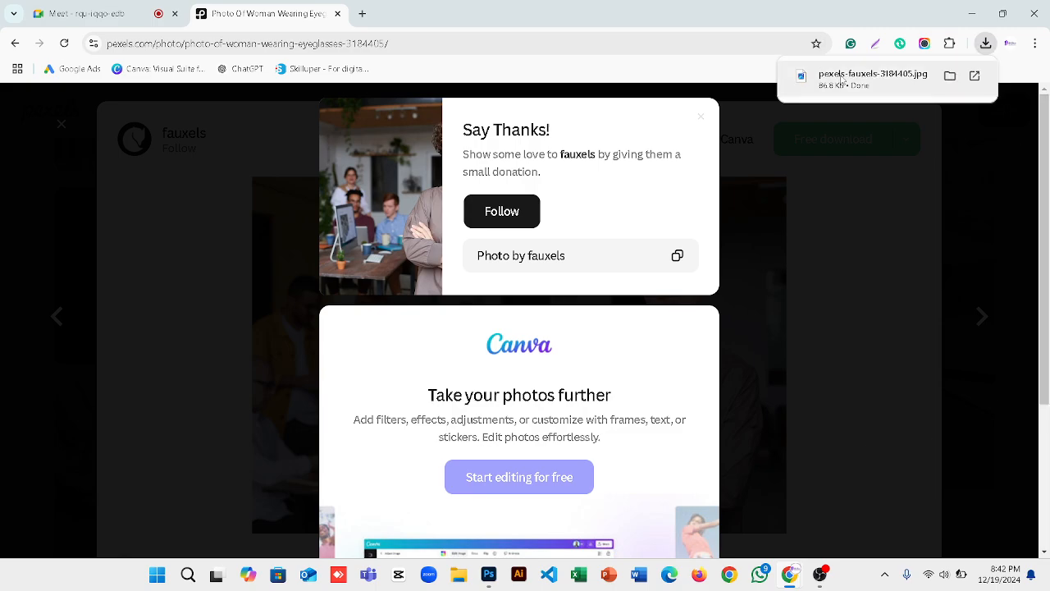
# Open pexels-fauxels-3184405.jpg from Downloads in Photoshop as its own 1280x853 px document.
pyautogui.click(490, 577)
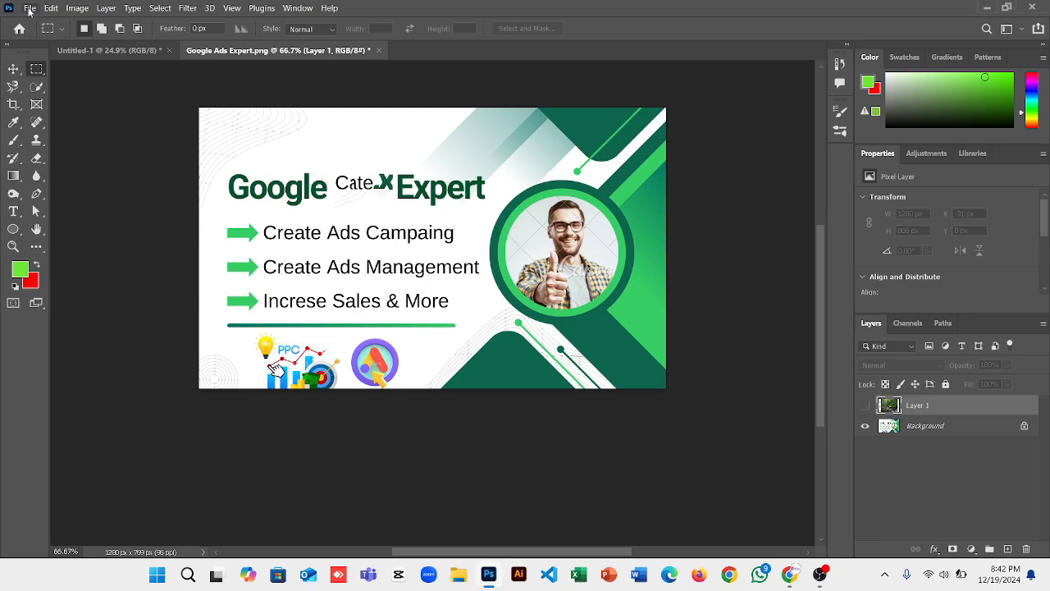
pyautogui.click(29, 8)
pyautogui.click(43, 35)
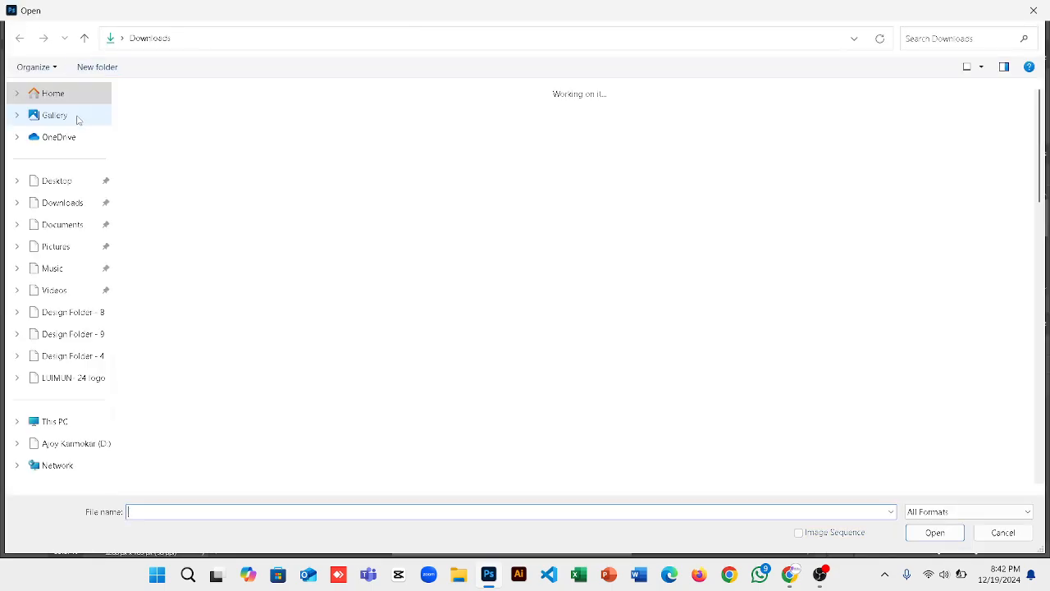
pyautogui.click(43, 202)
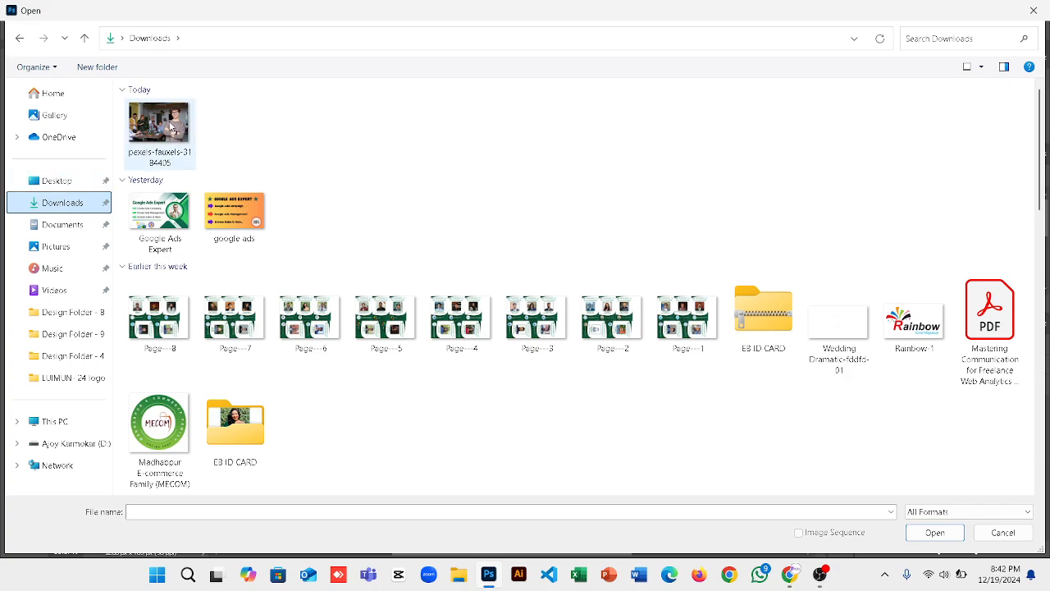
pyautogui.click(151, 127)
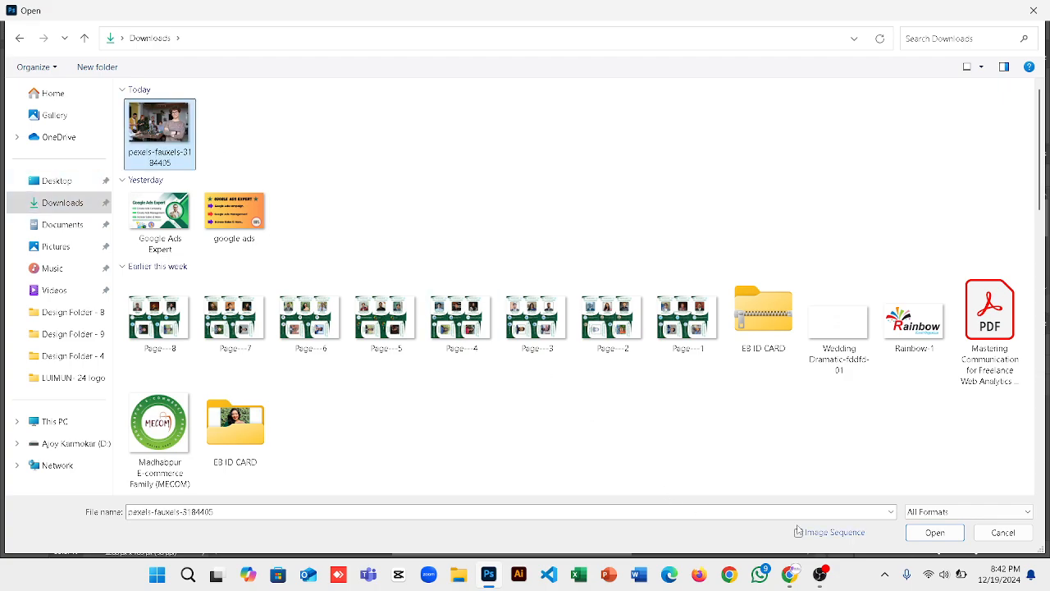
pyautogui.click(932, 536)
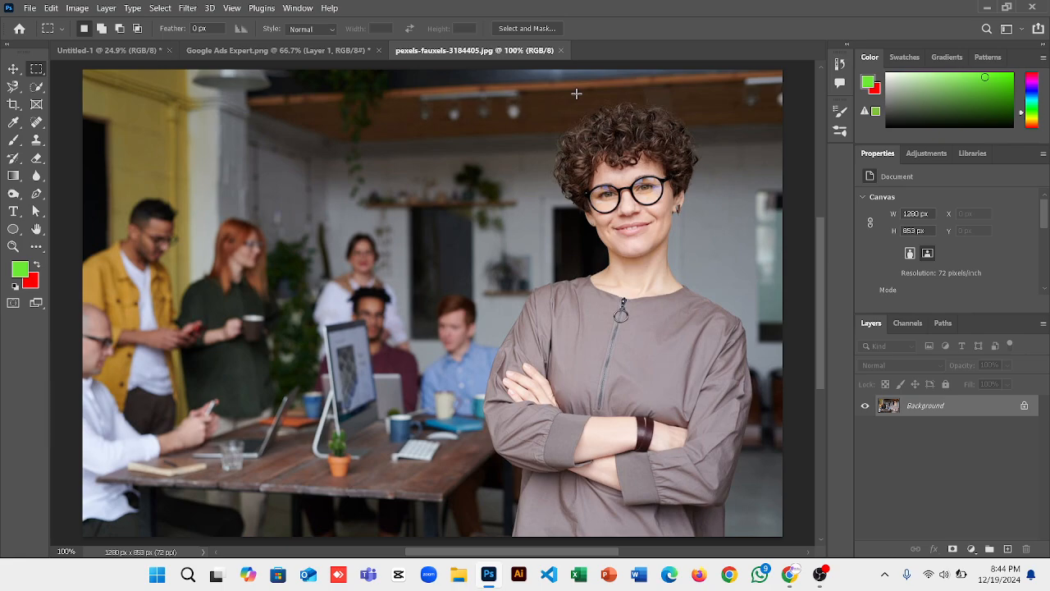
# Bring the Chrome window forward and switch to the Google Meet call tab.
pyautogui.moveTo(789, 574)
pyautogui.click(750, 533)
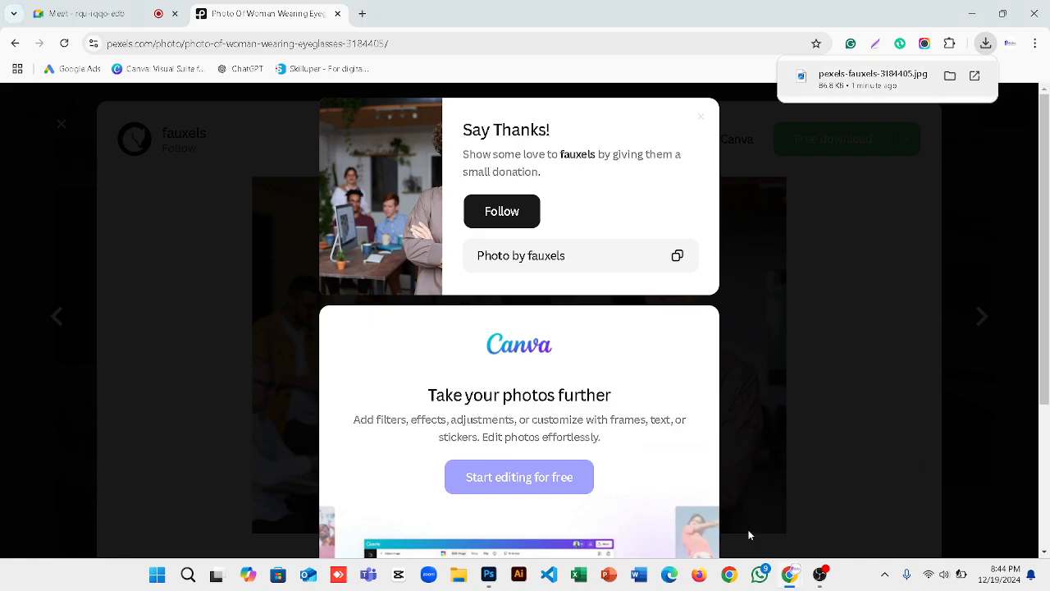
pyautogui.click(112, 17)
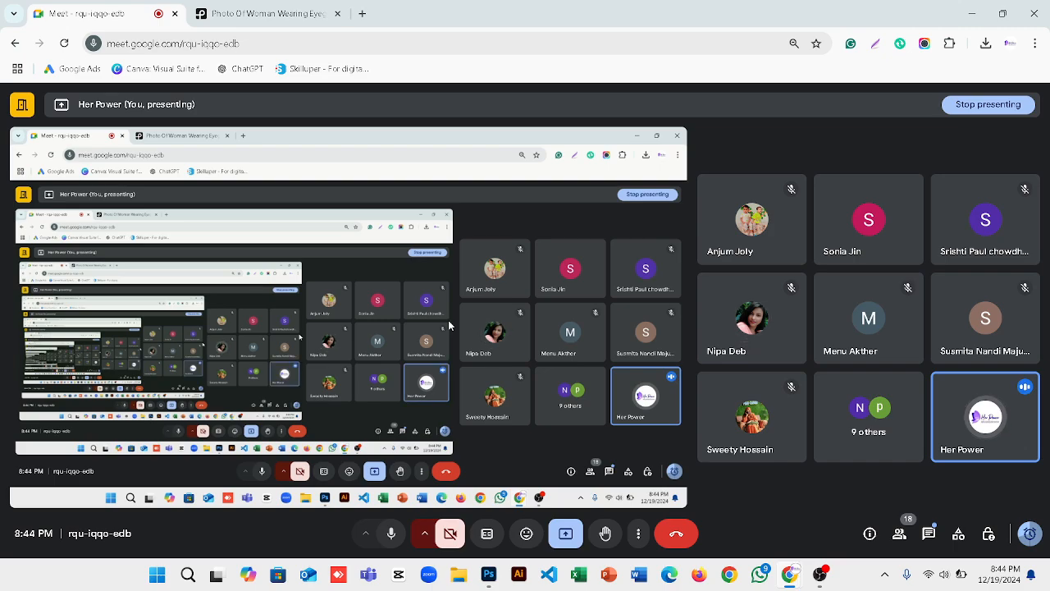
# Take a full-screen Snipping Tool screenshot of the Google Meet call.
pyautogui.press('super+shift+s')
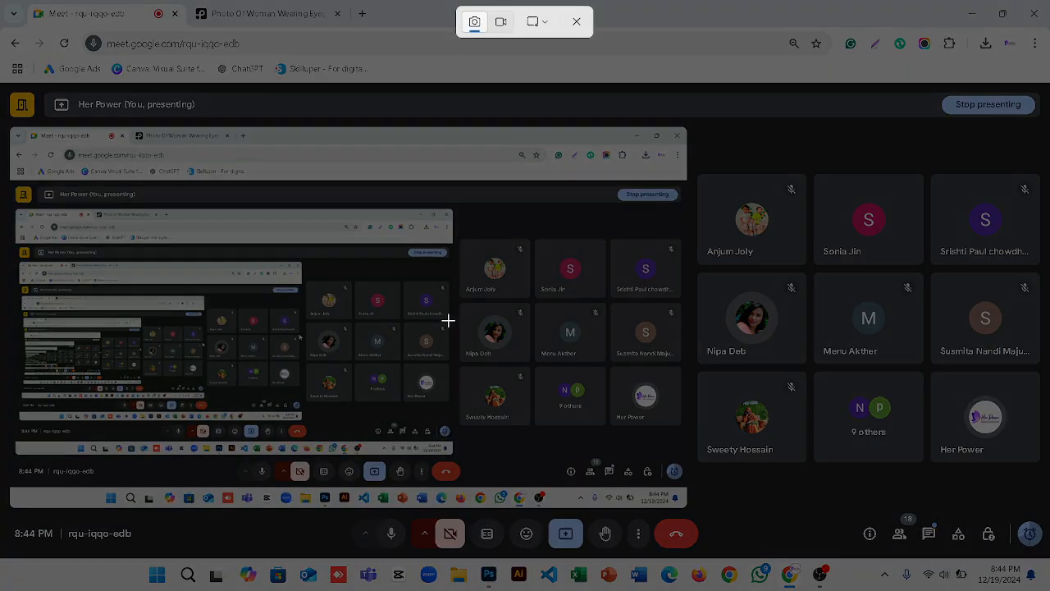
pyautogui.click(533, 22)
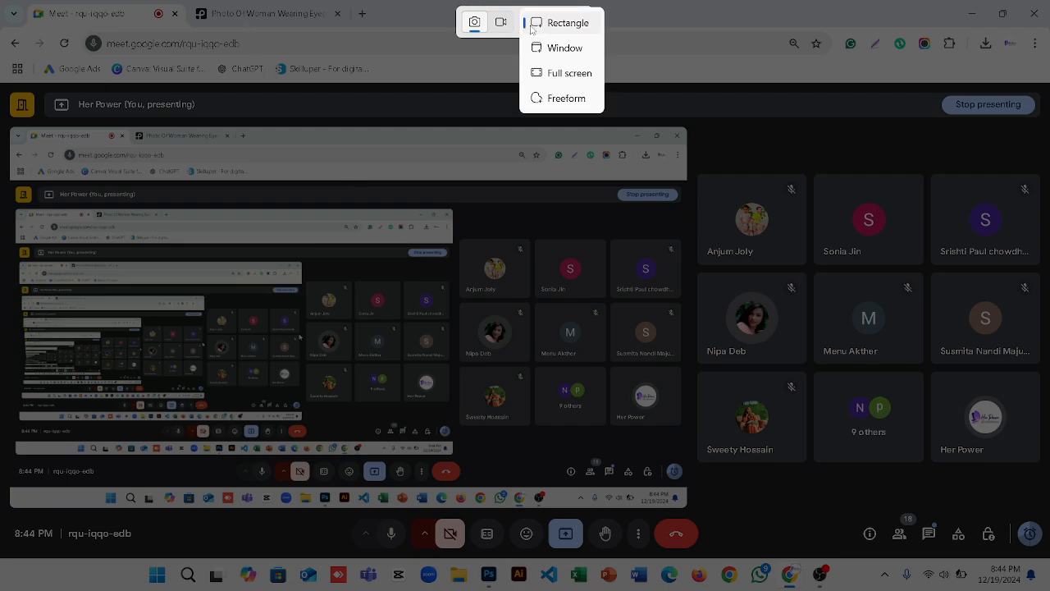
pyautogui.click(554, 82)
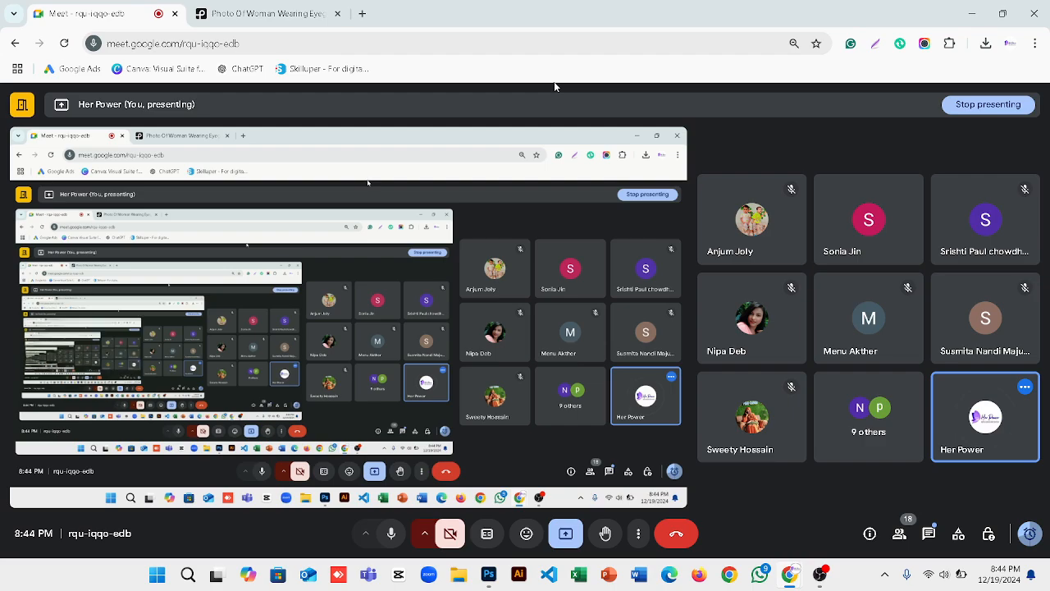
# Switch to the Pexels photo tab and capture another screenshot with Print Screen.
pyautogui.moveTo(819, 575)
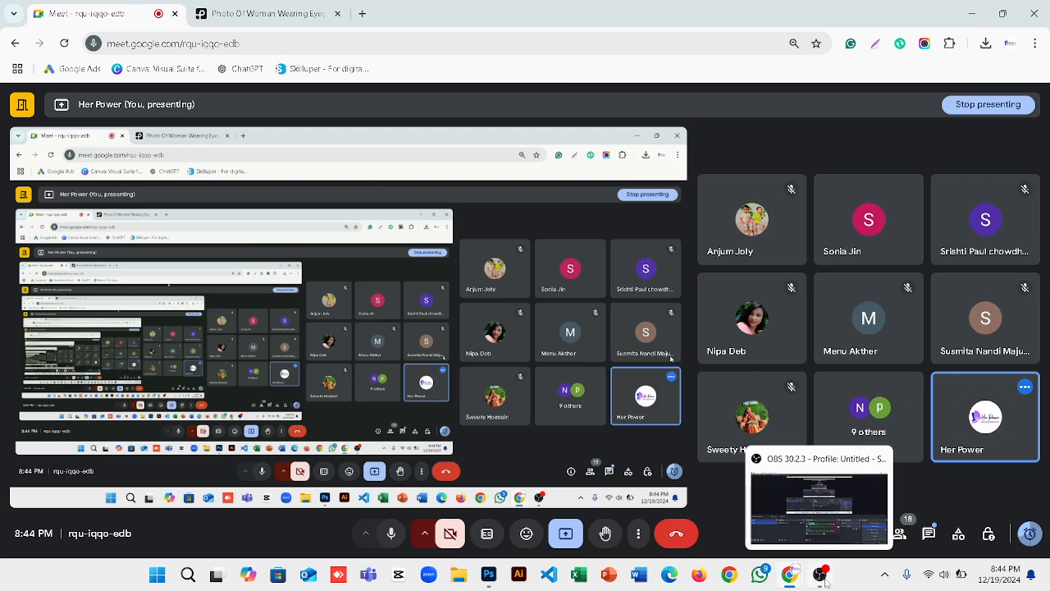
pyautogui.click(262, 13)
pyautogui.press('Print')
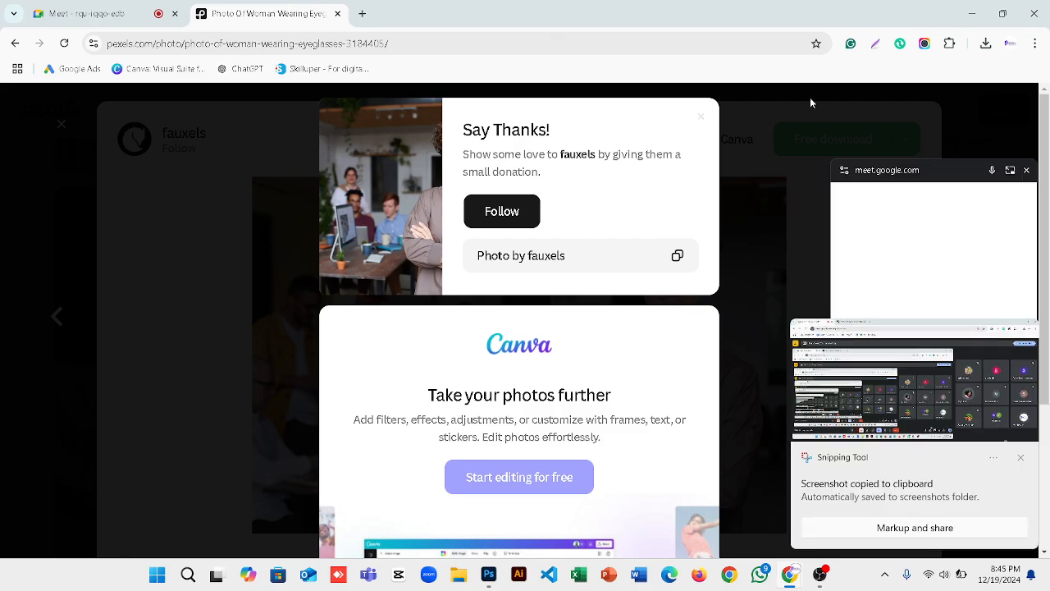
# Bring Photoshop forward, dismissing the screenshot notice and the floating Meet mini-window.
pyautogui.click(490, 574)
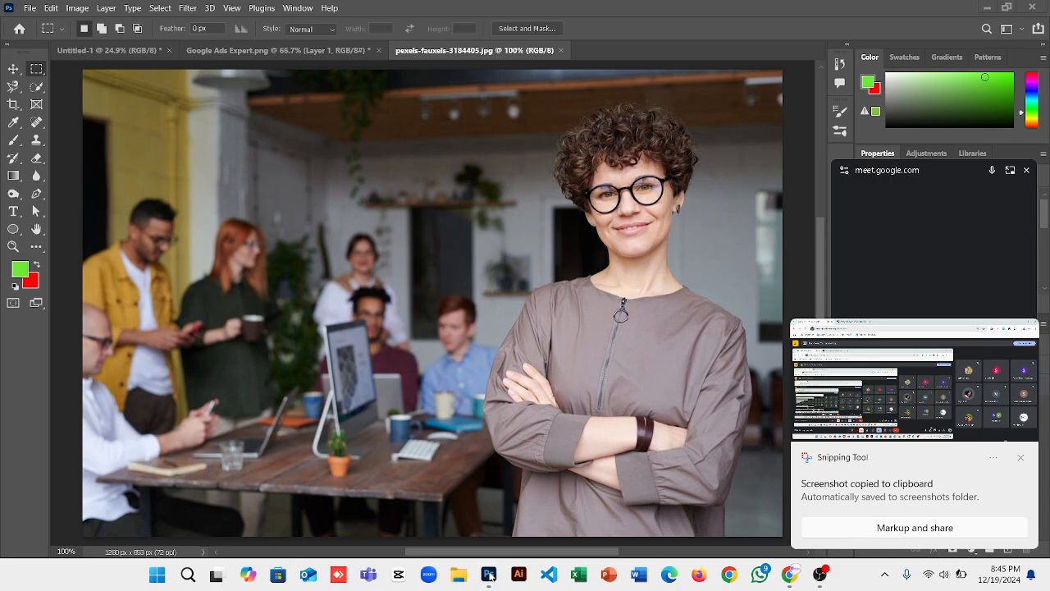
pyautogui.click(1020, 460)
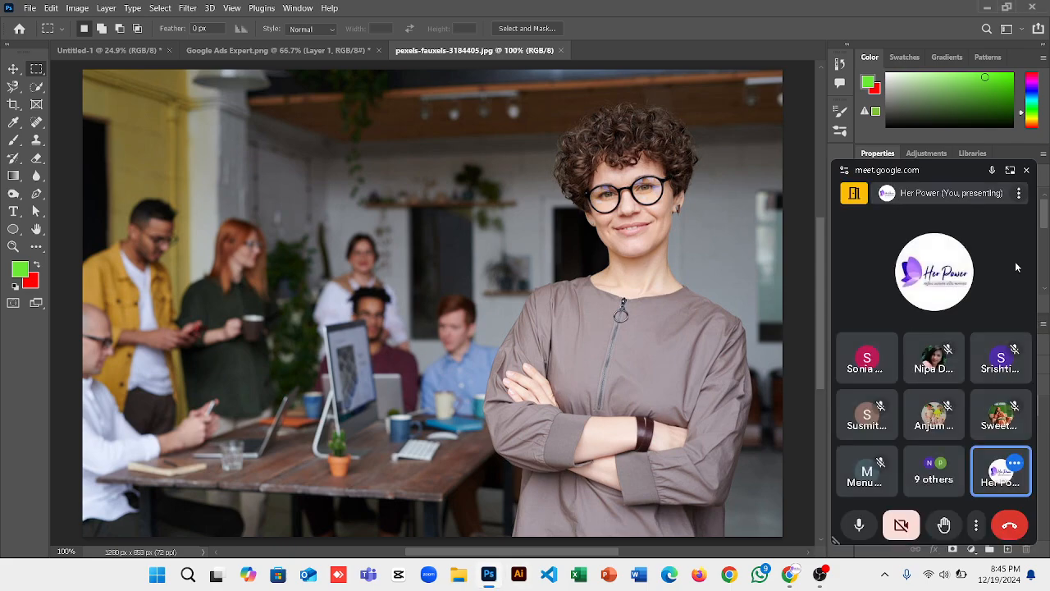
pyautogui.click(1027, 171)
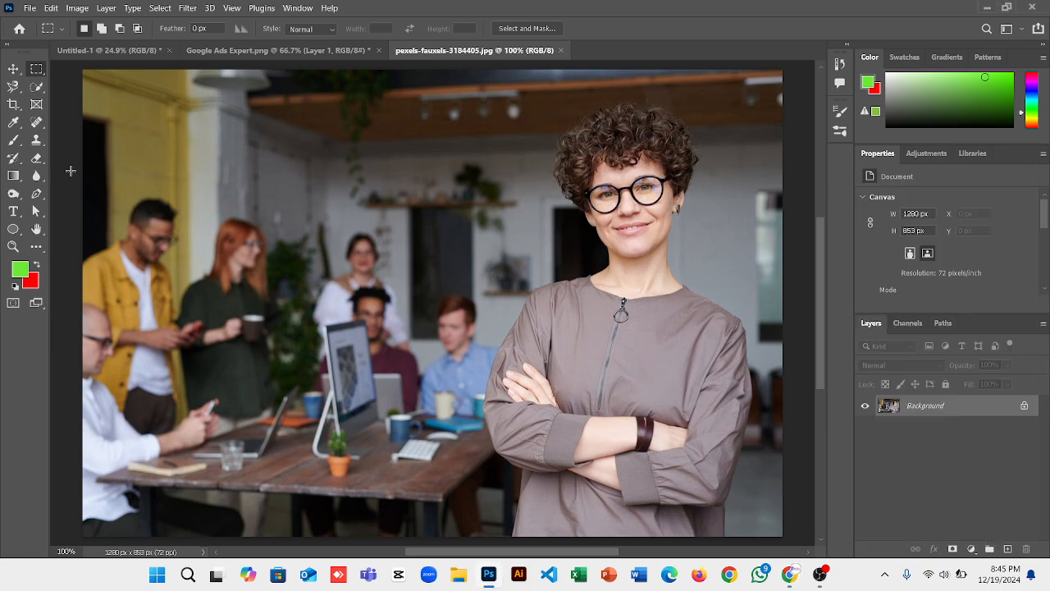
# Use the Object Selection Tool in Rectangle mode to box the woman in a 554 x 780 px area.
pyautogui.click(37, 89)
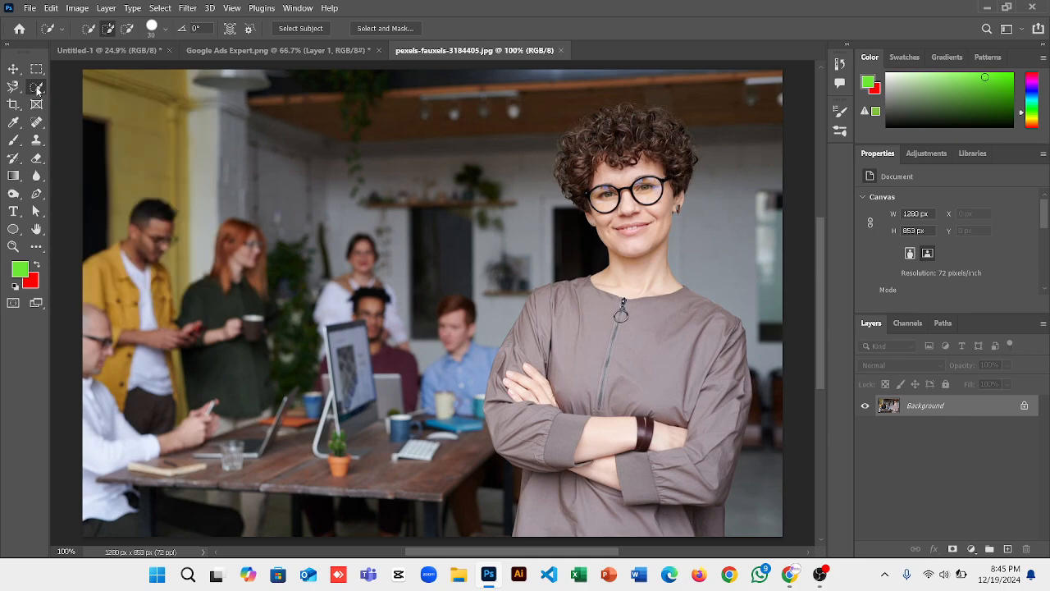
pyautogui.rightClick(37, 88)
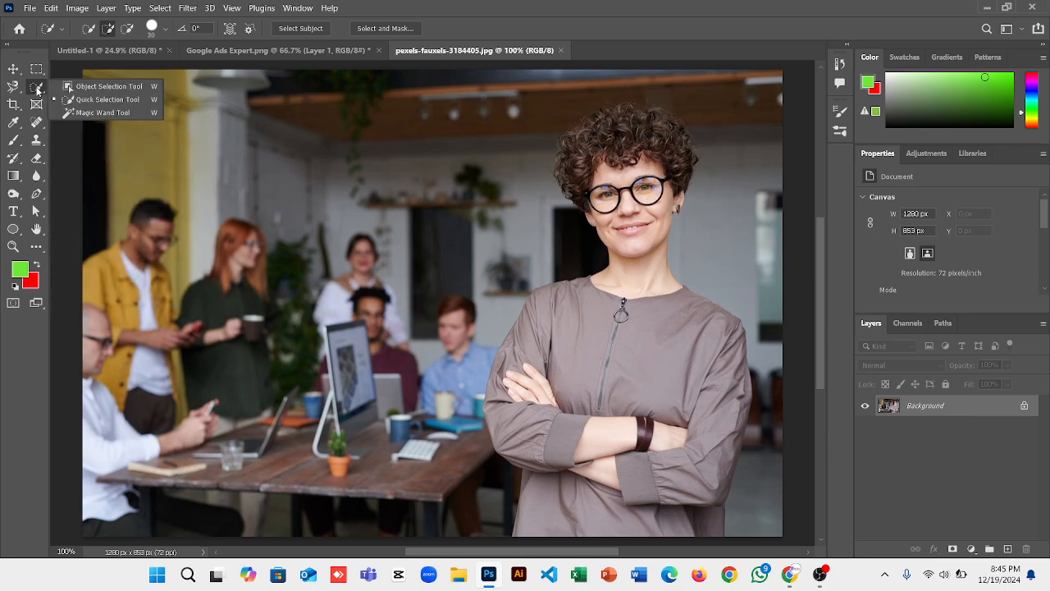
pyautogui.click(80, 87)
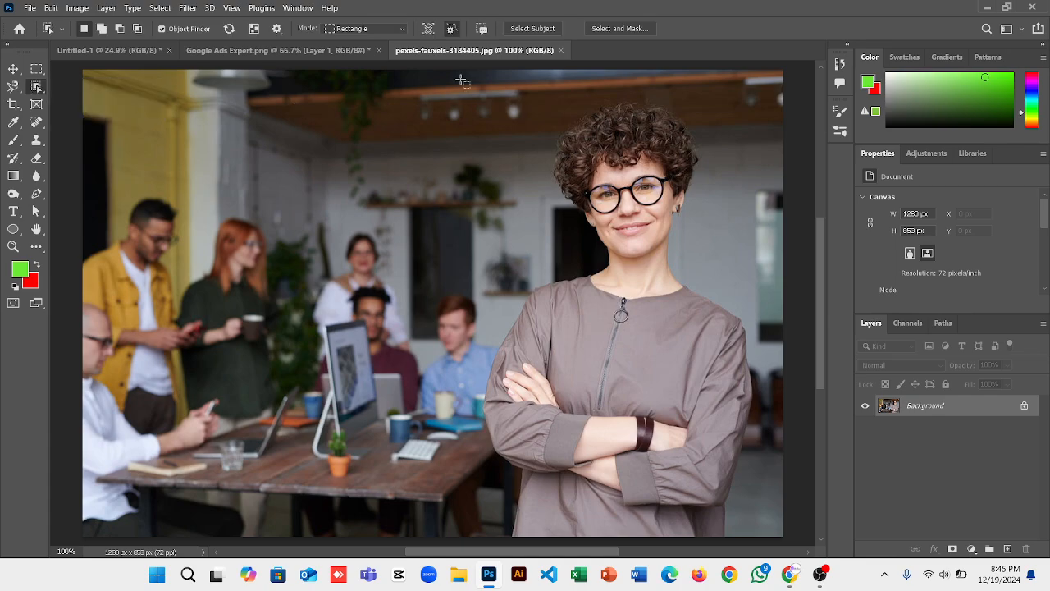
pyautogui.moveTo(461, 79); pyautogui.dragTo(774, 469)
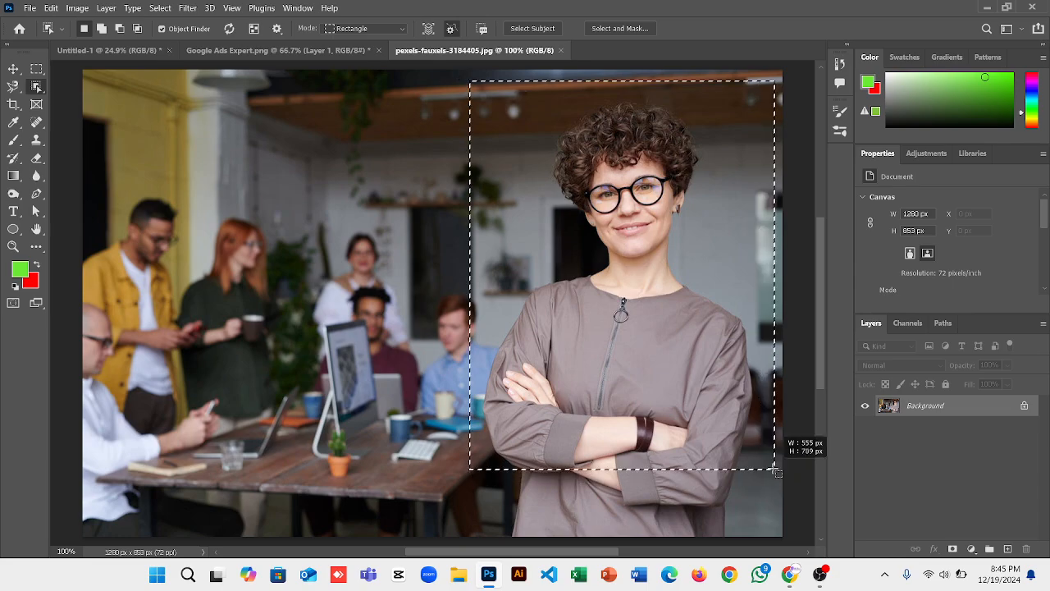
pyautogui.moveTo(775, 469); pyautogui.dragTo(774, 508)
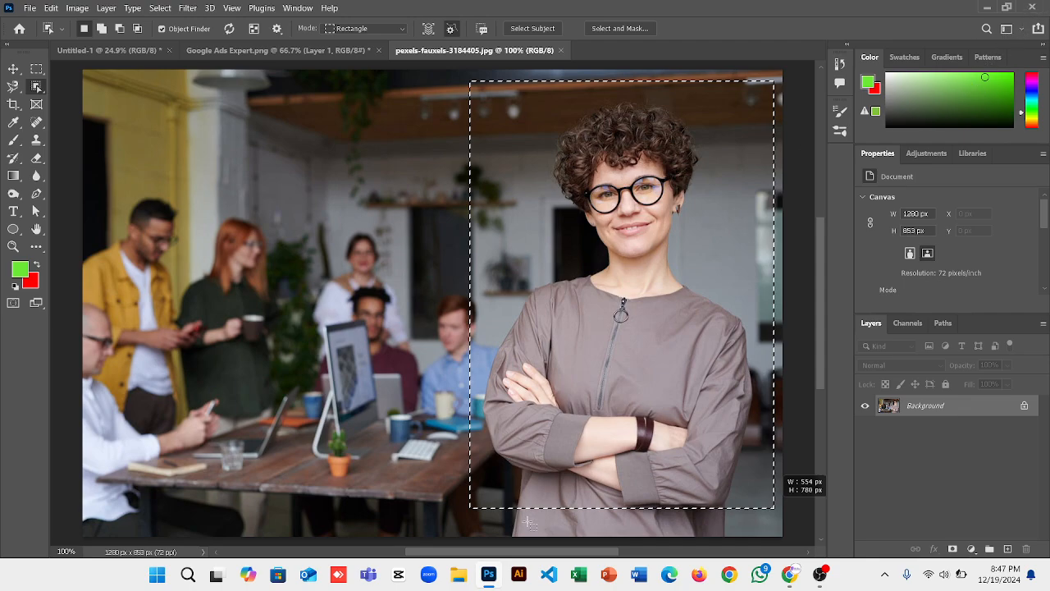
# Open the Windows Taskbar settings page from the taskbar's context menu.
pyautogui.rightClick(488, 574)
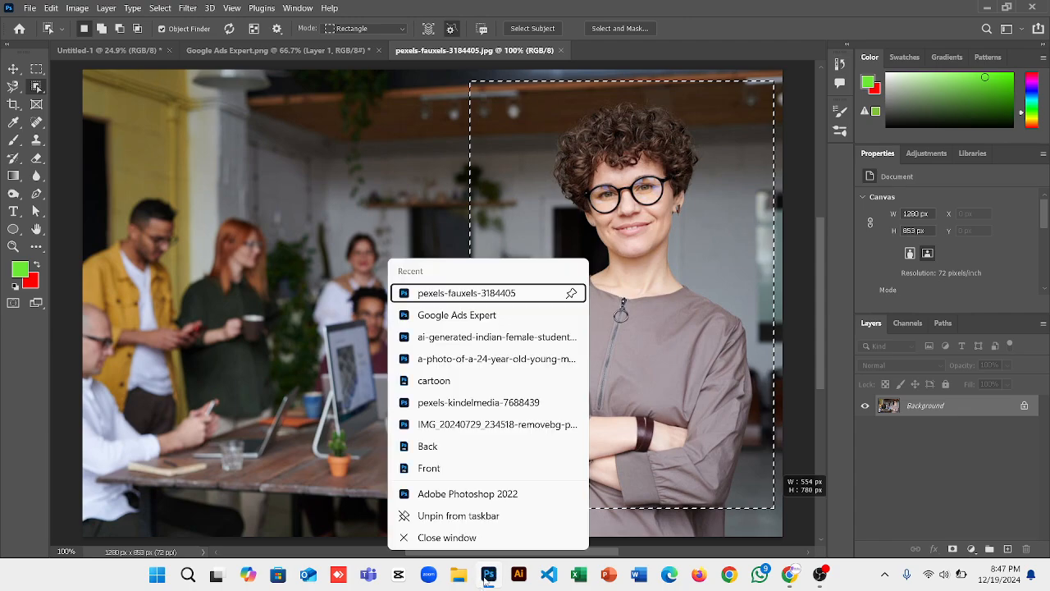
pyautogui.click(452, 536)
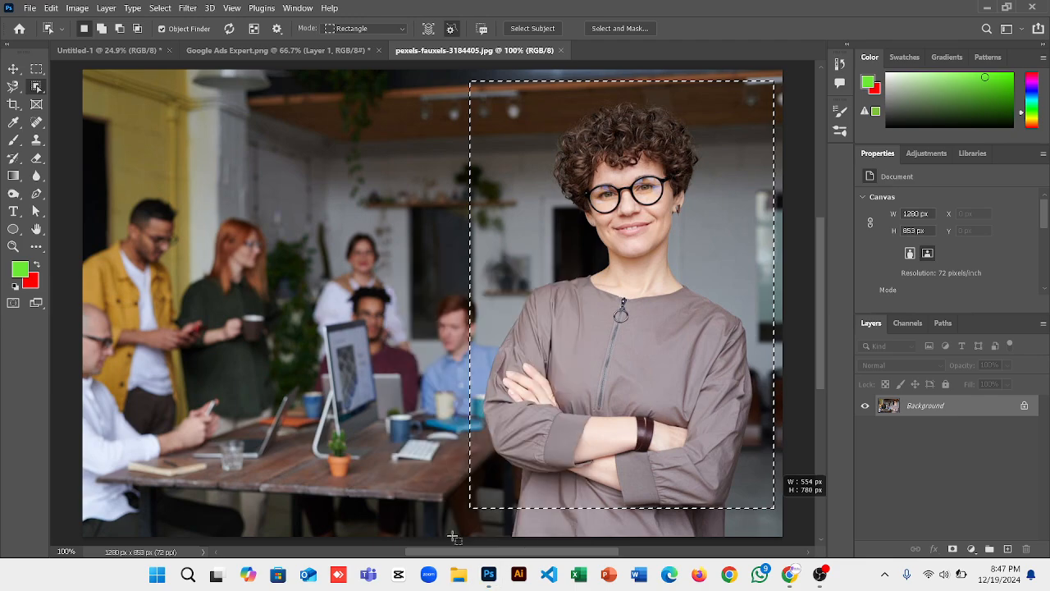
pyautogui.rightClick(857, 579)
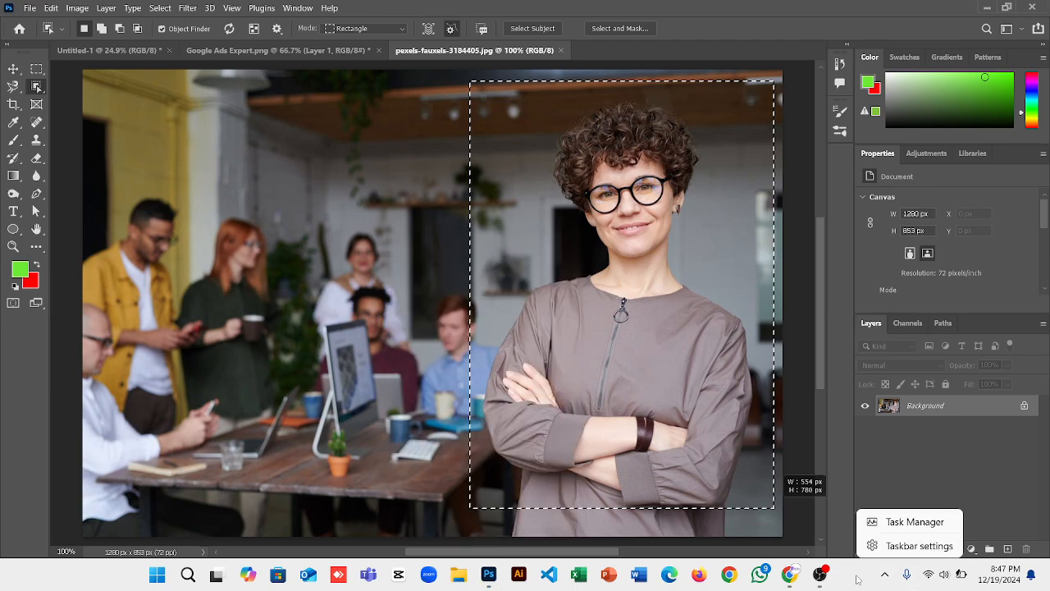
pyautogui.click(903, 547)
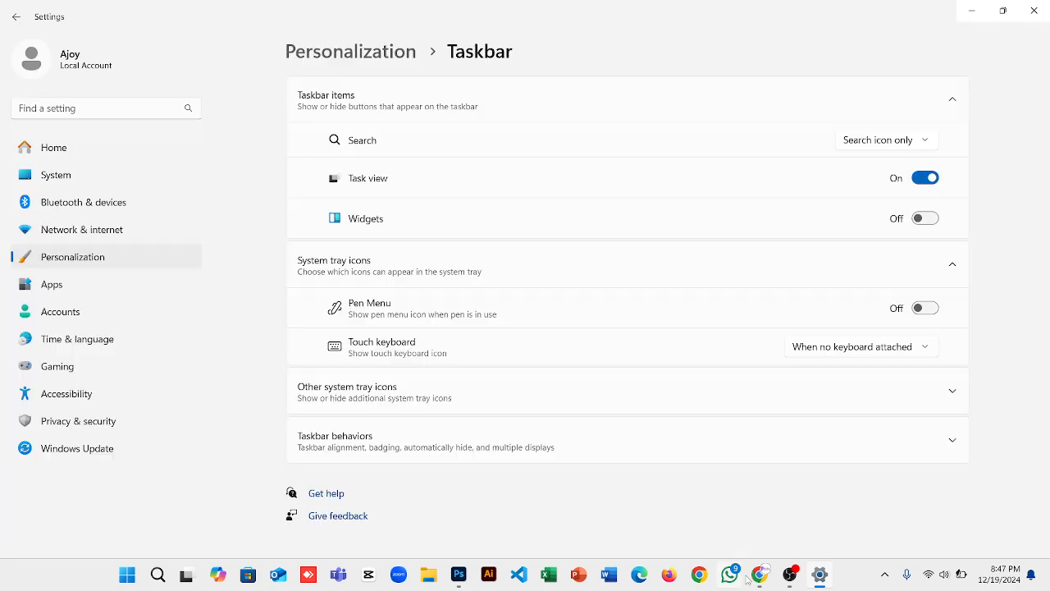
# Switch Chrome to the Google Meet tab and close the Settings window.
pyautogui.moveTo(758, 575)
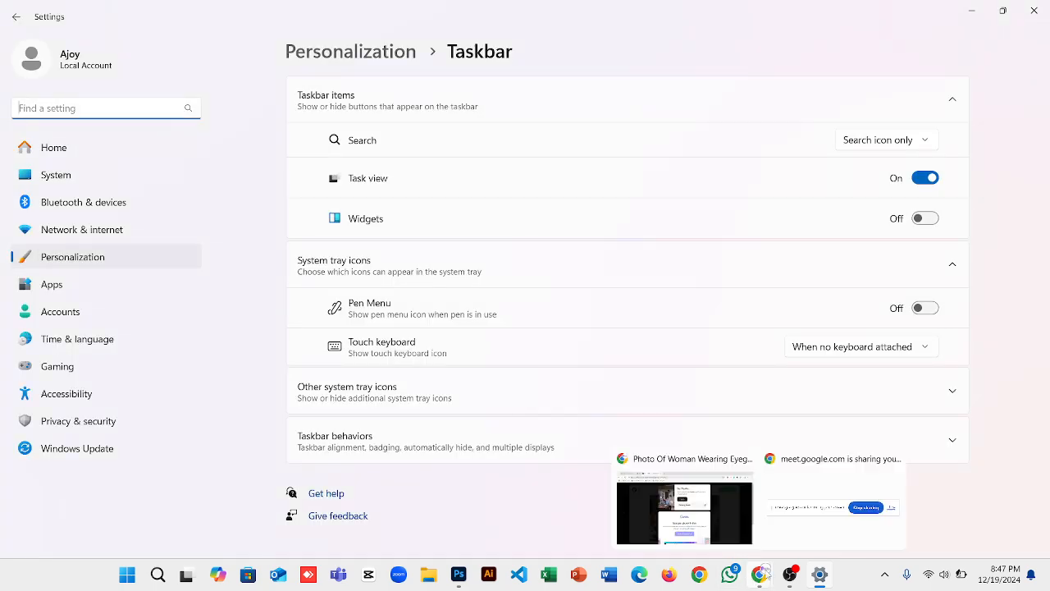
pyautogui.click(713, 538)
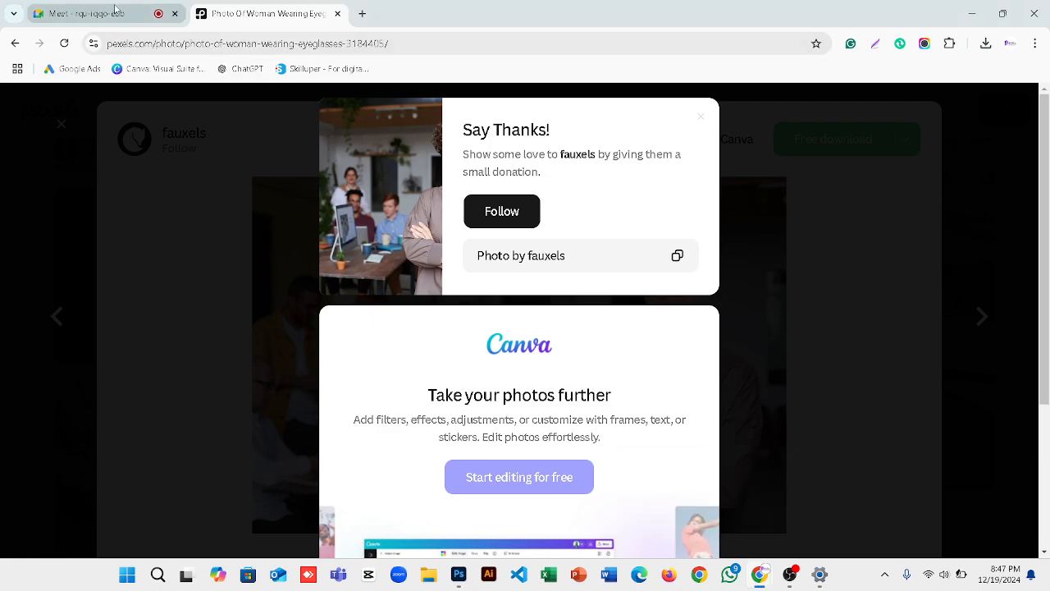
pyautogui.click(82, 13)
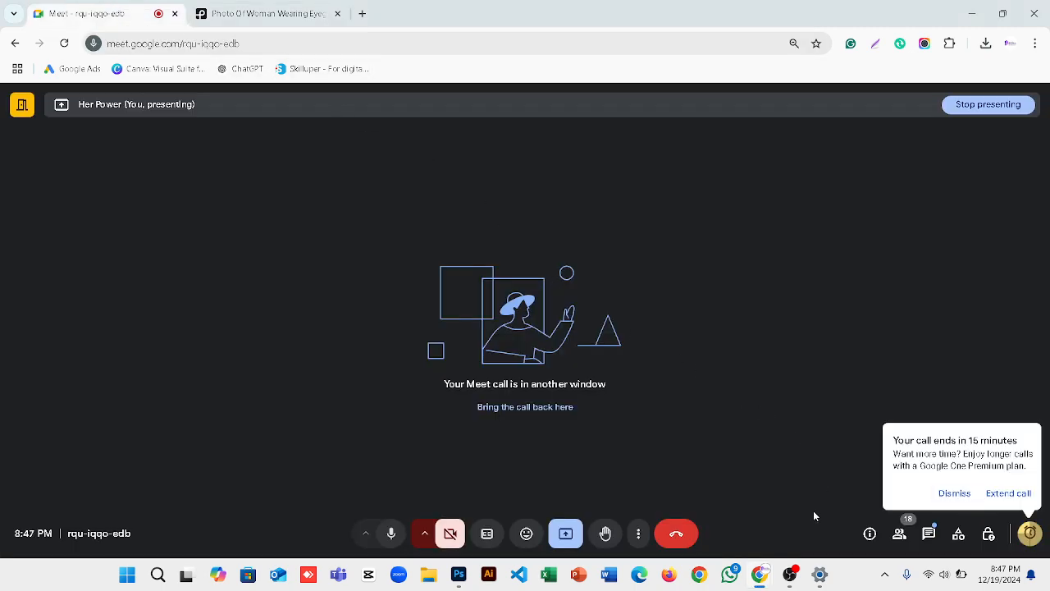
pyautogui.moveTo(795, 573)
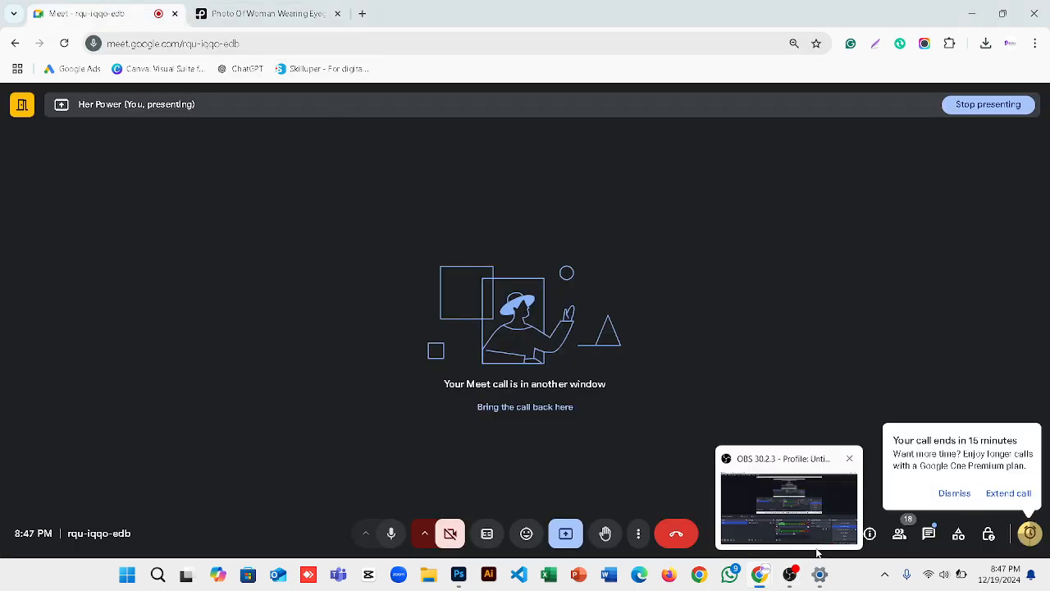
pyautogui.click(785, 488)
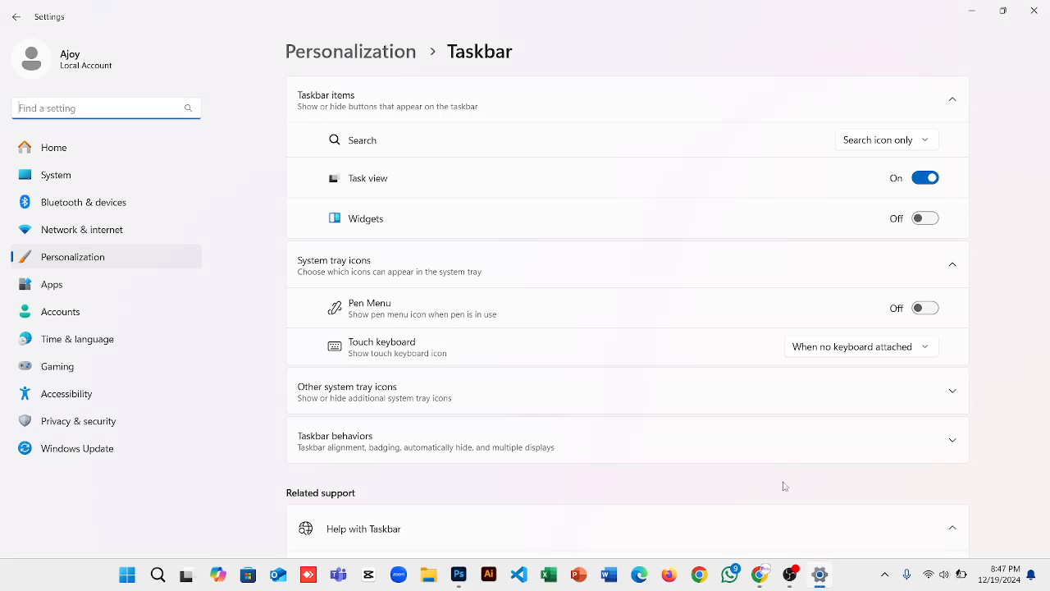
pyautogui.click(1034, 11)
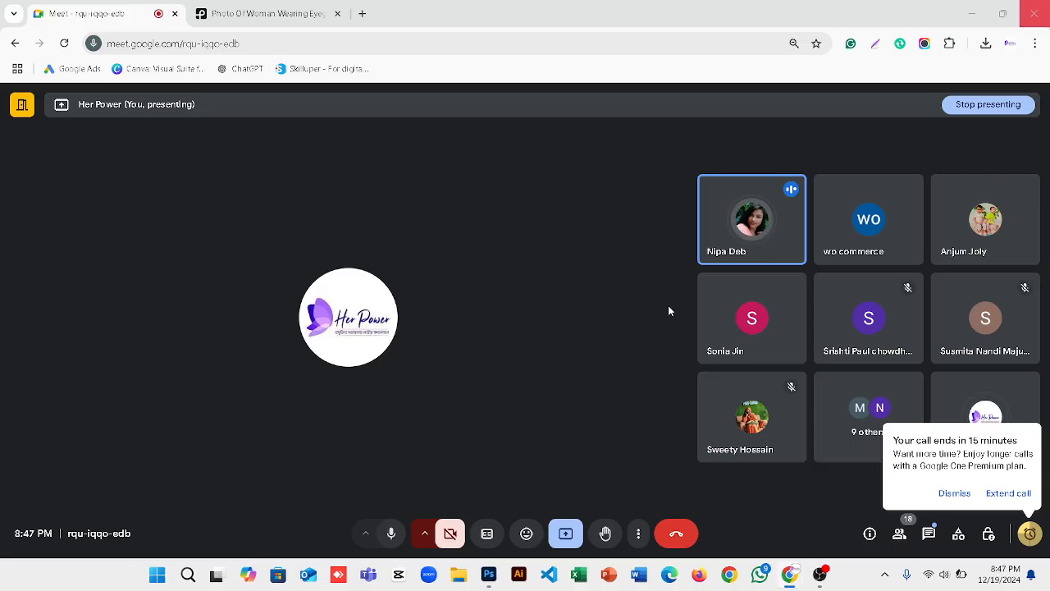
pyautogui.moveTo(489, 584)
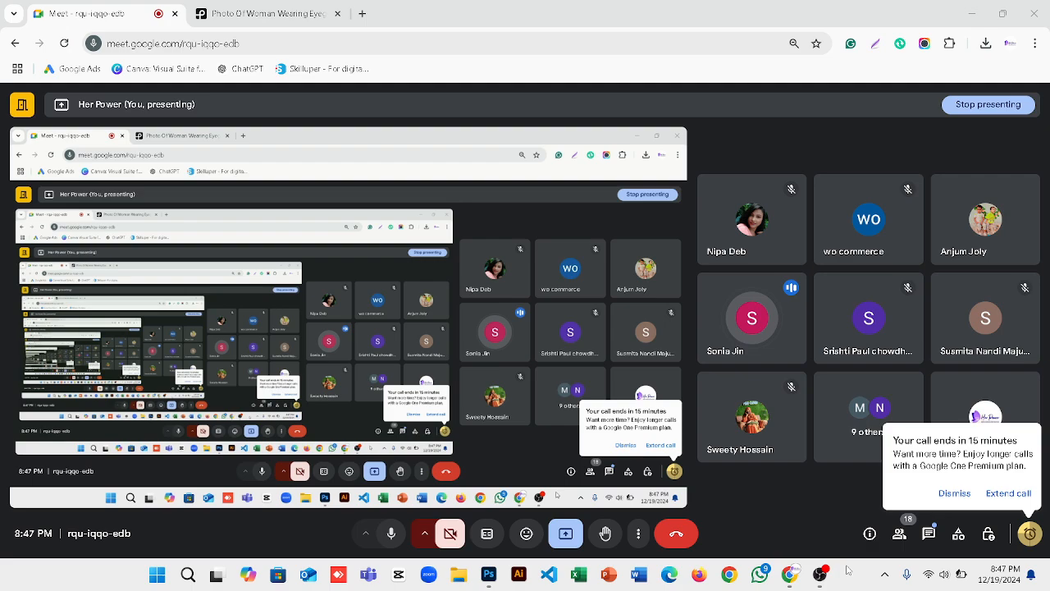
# End the Adobe Photoshop 2022 task in Task Manager, relaunch Photoshop, and close Task Manager.
pyautogui.rightClick(848, 570)
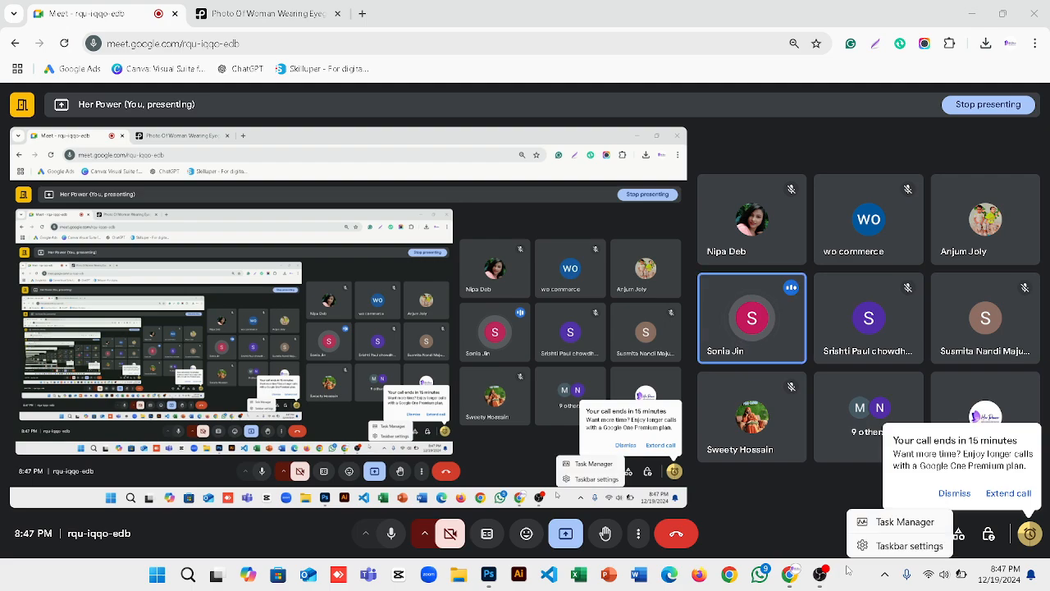
pyautogui.click(897, 529)
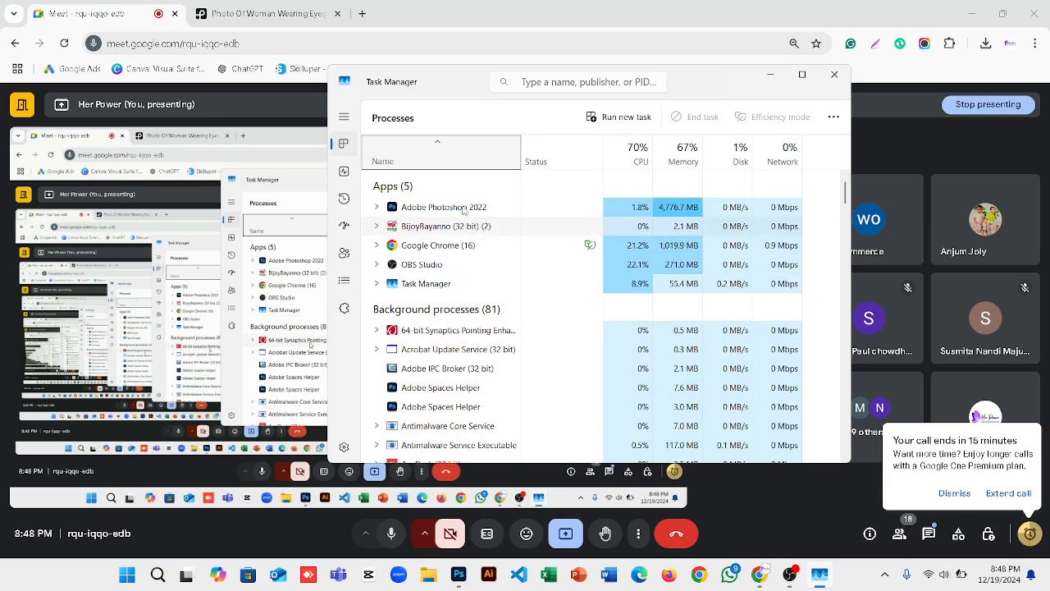
pyautogui.click(464, 208)
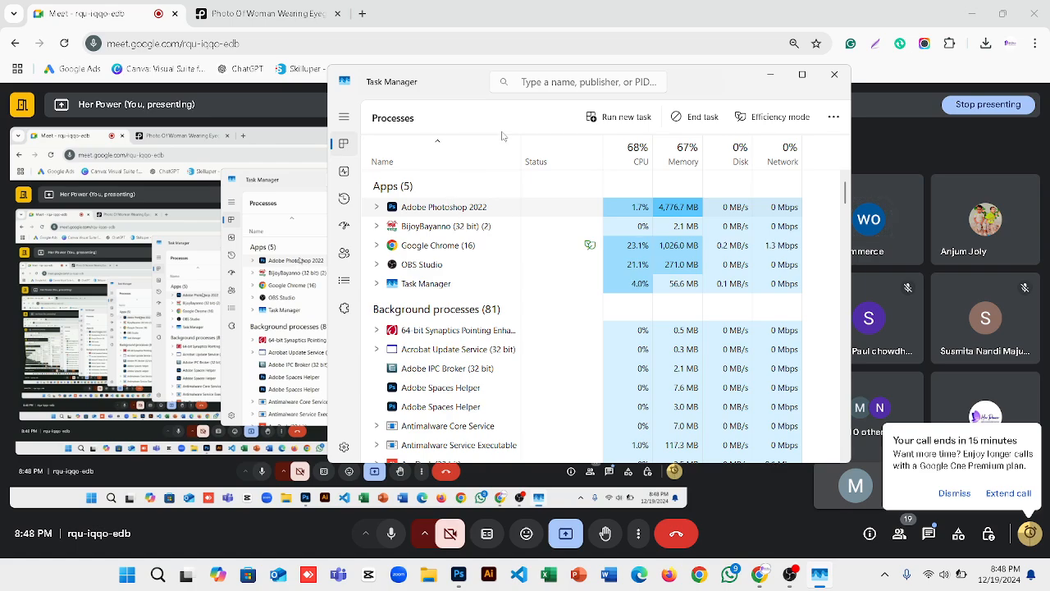
pyautogui.rightClick(453, 207)
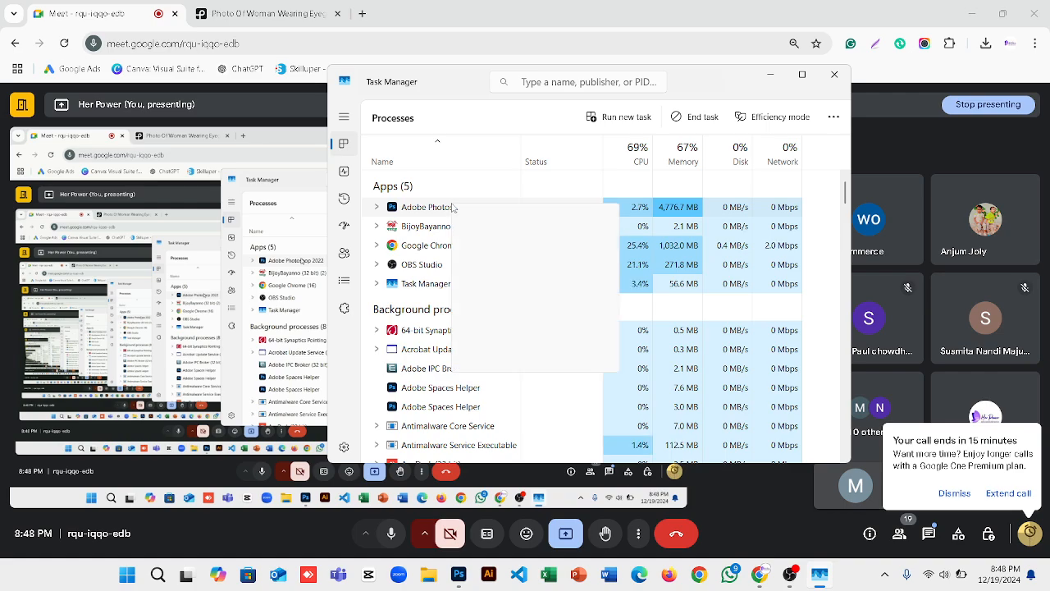
pyautogui.click(493, 230)
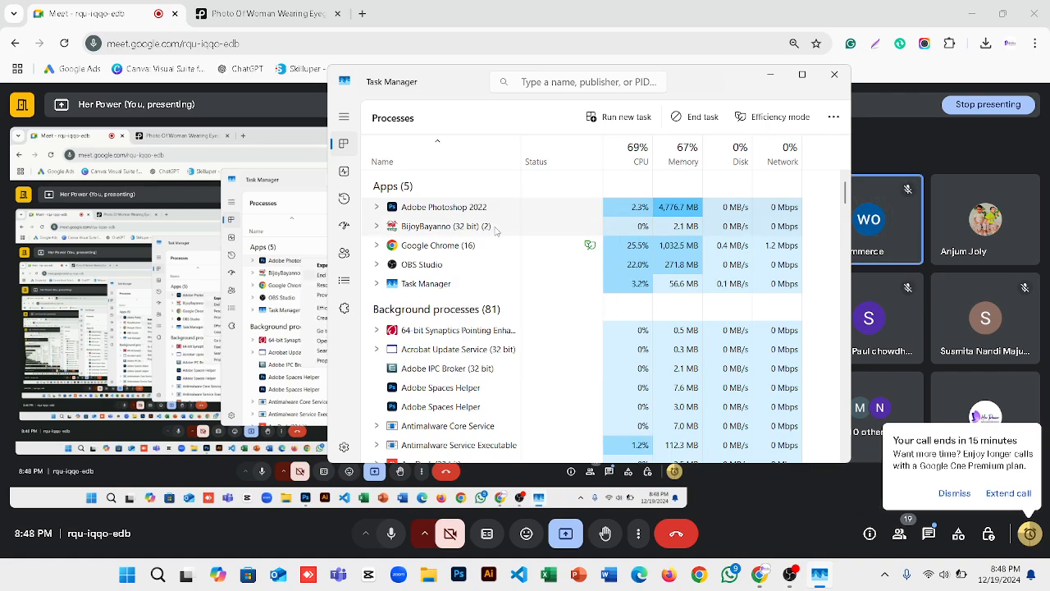
pyautogui.click(464, 581)
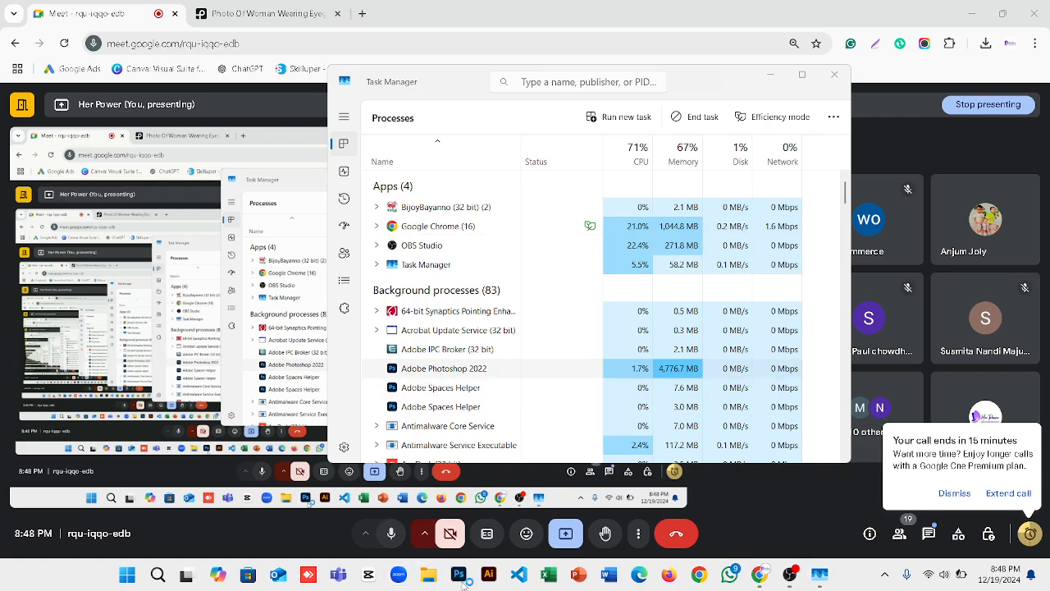
pyautogui.click(835, 75)
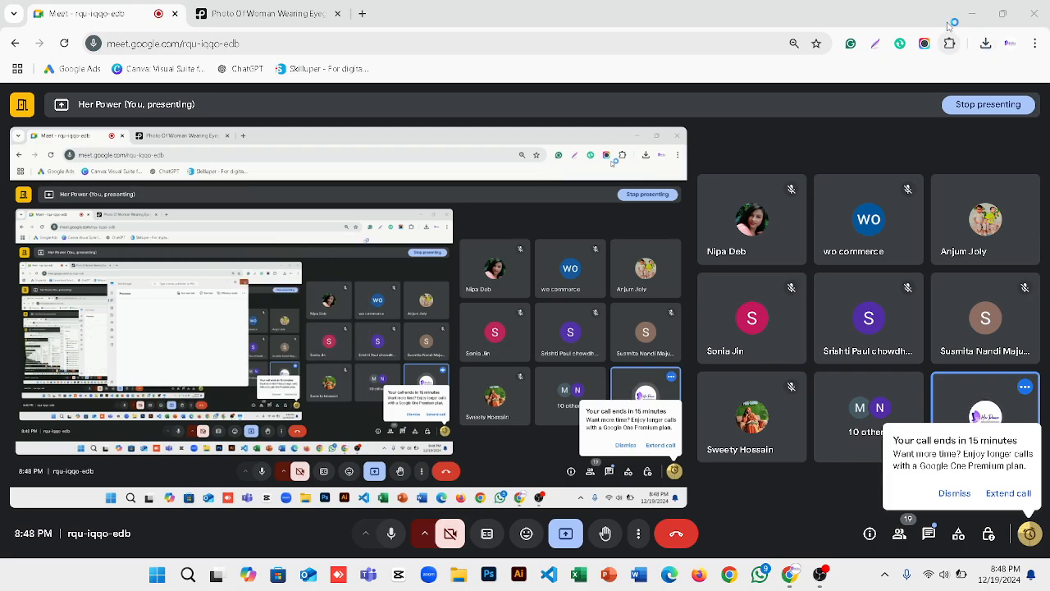
# Dismiss Meet's call-ending warning and bring the restarted Photoshop with its recovered documents forward.
pyautogui.click(971, 14)
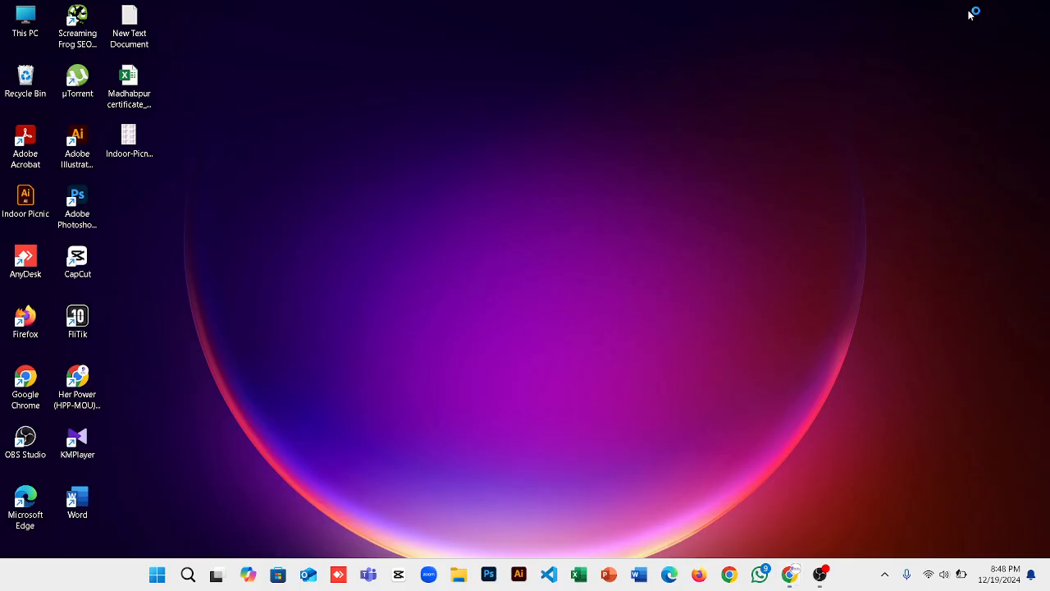
pyautogui.moveTo(497, 572)
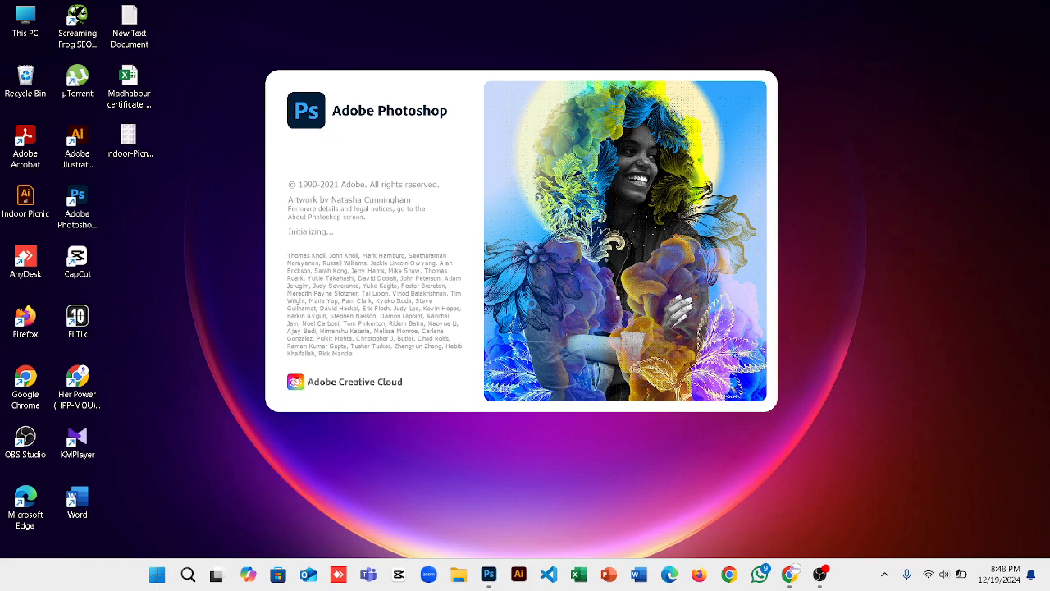
pyautogui.moveTo(789, 575)
pyautogui.click(748, 534)
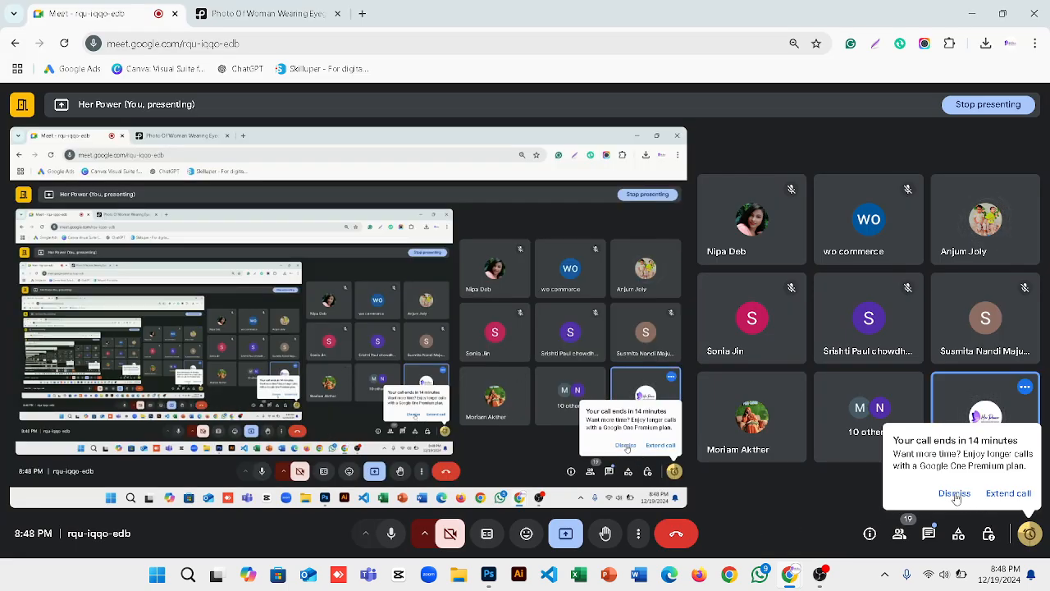
pyautogui.click(955, 496)
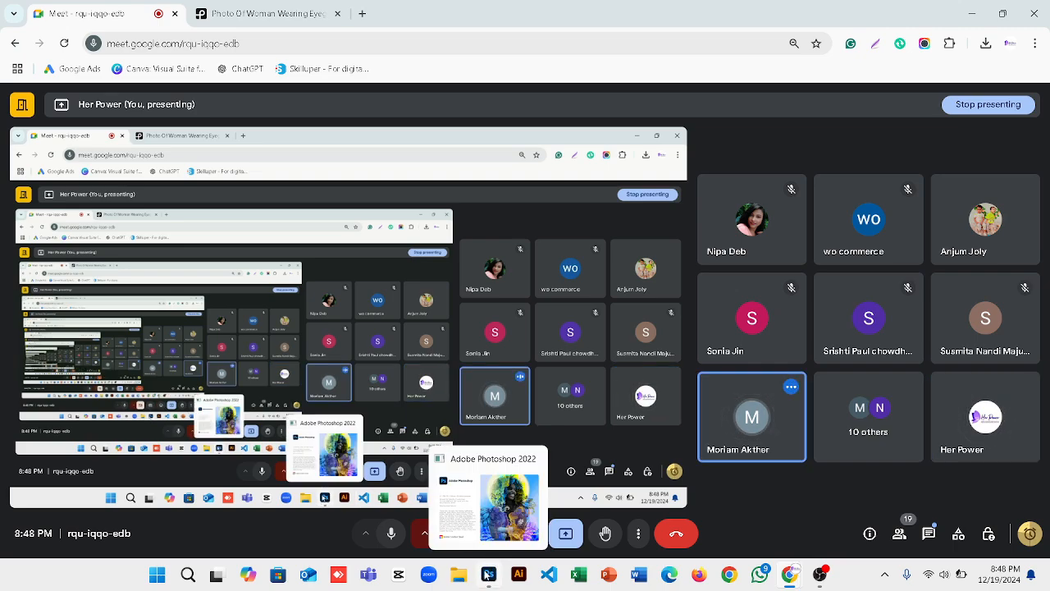
pyautogui.click(484, 510)
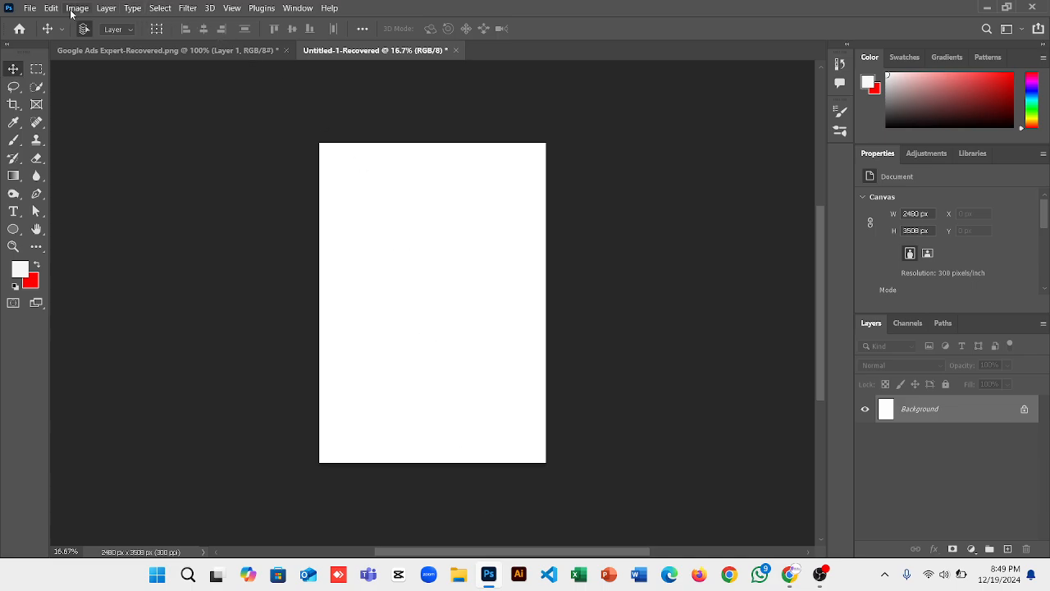
# Reopen pexels-fauxels-3184405.jpg from Downloads as a third 1280 x 853 px document.
pyautogui.click(29, 8)
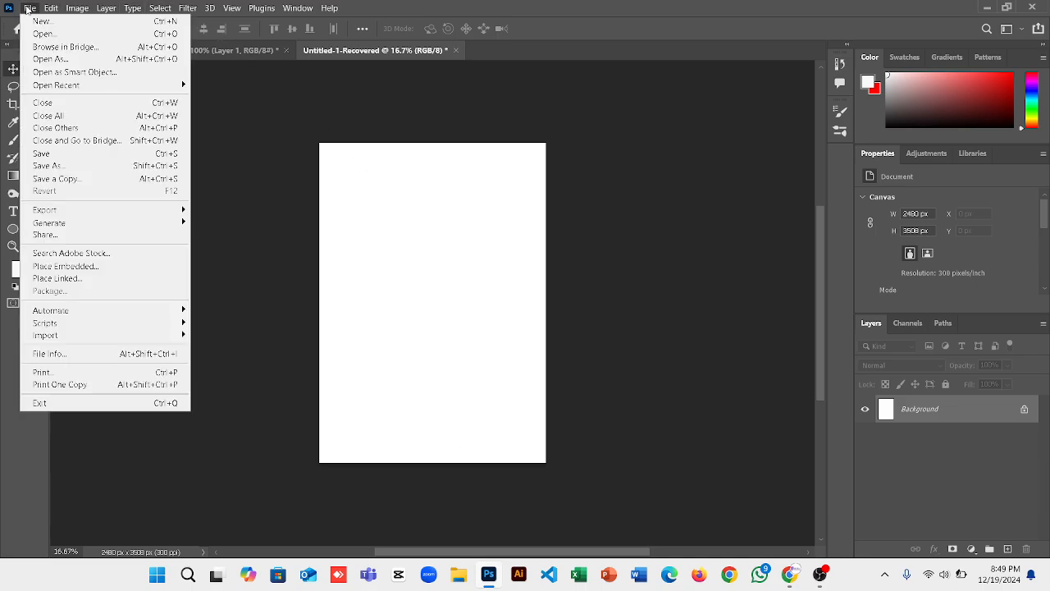
pyautogui.click(72, 59)
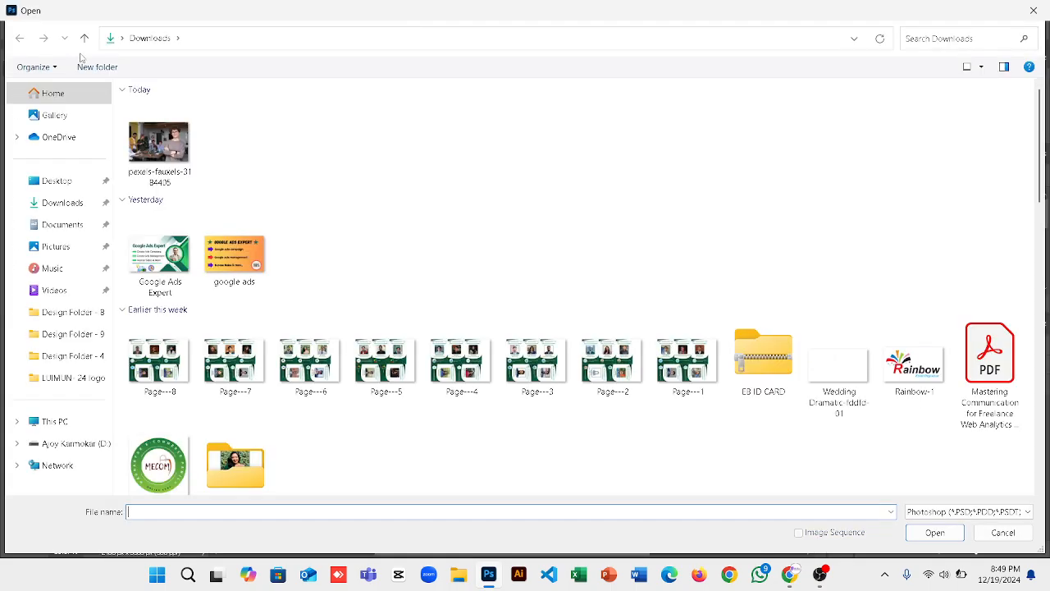
pyautogui.press('Escape')
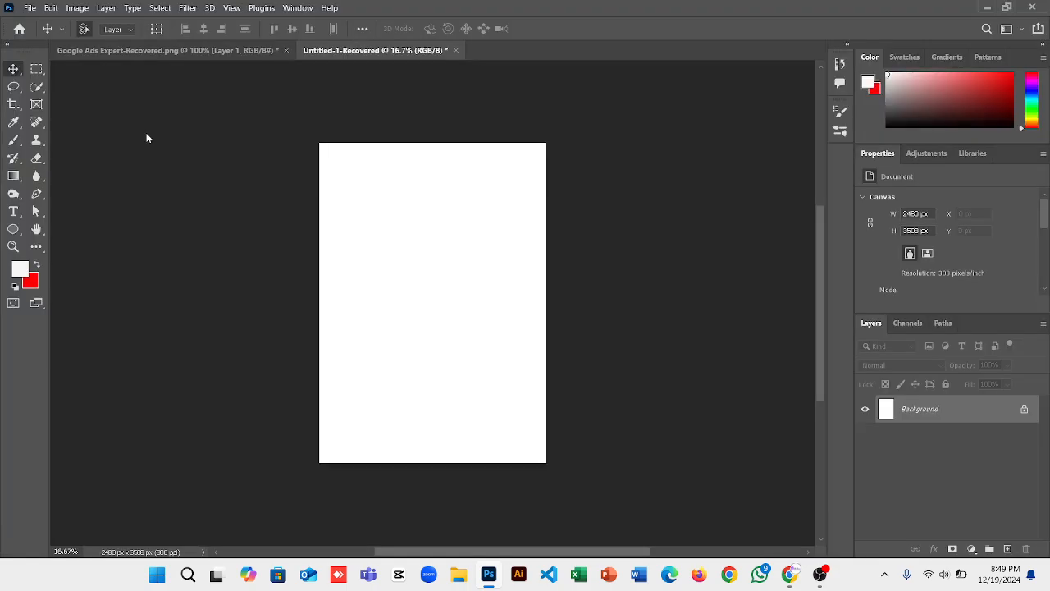
pyautogui.click(28, 8)
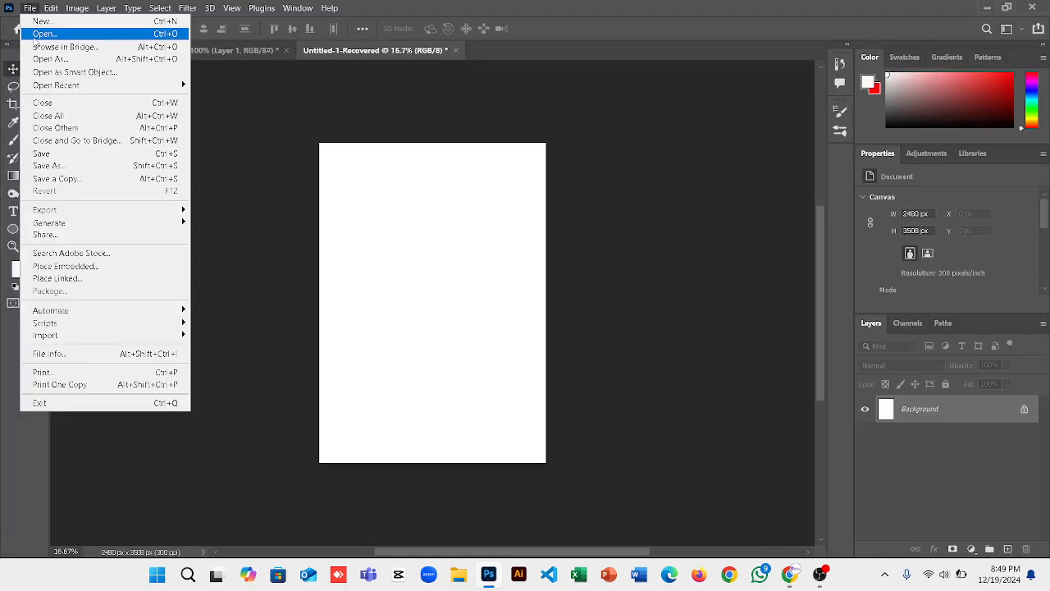
pyautogui.click(34, 34)
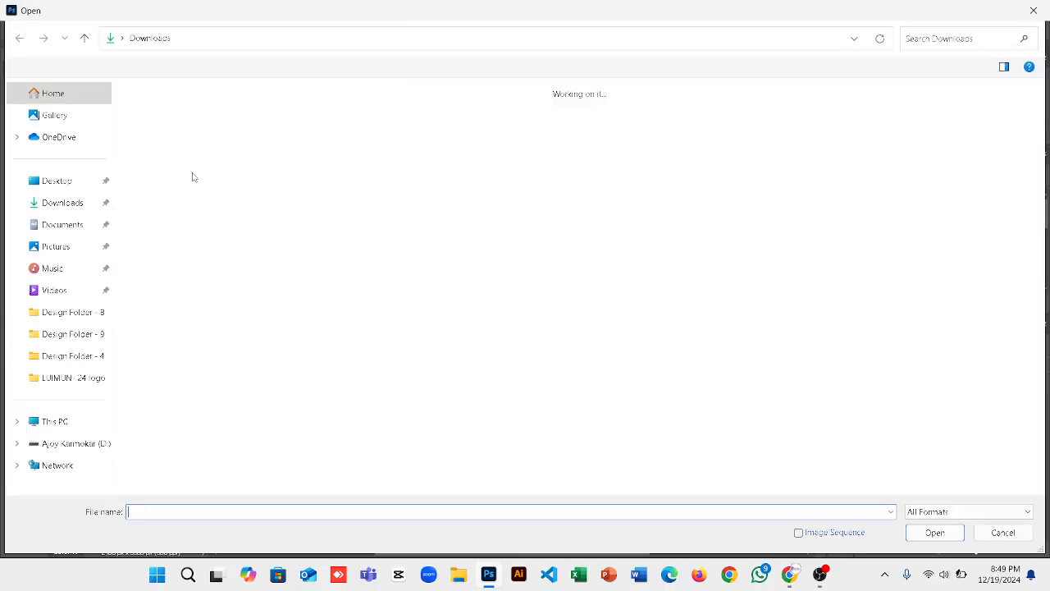
pyautogui.click(162, 142)
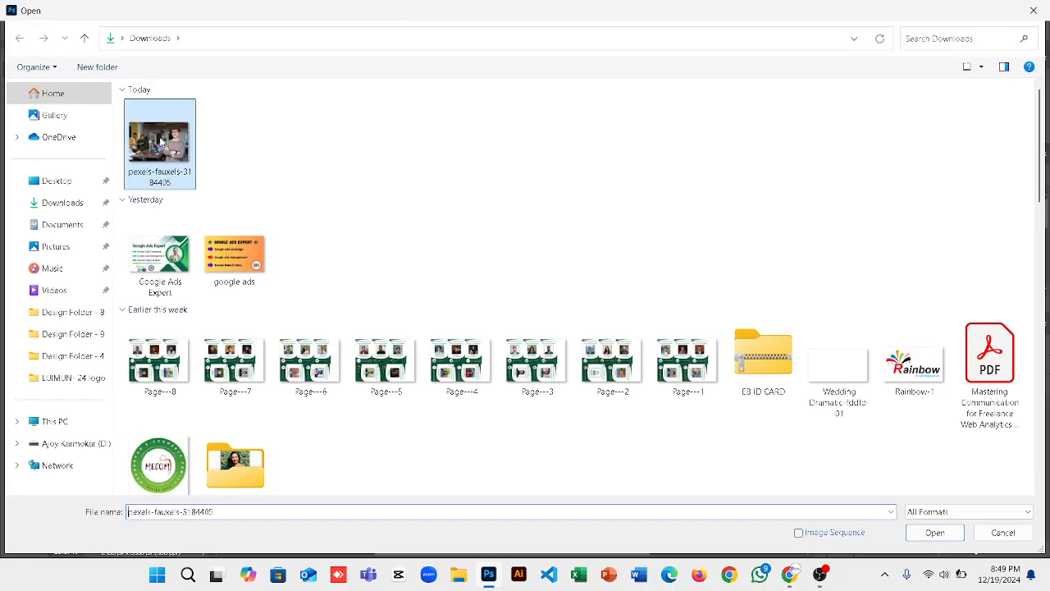
pyautogui.click(936, 534)
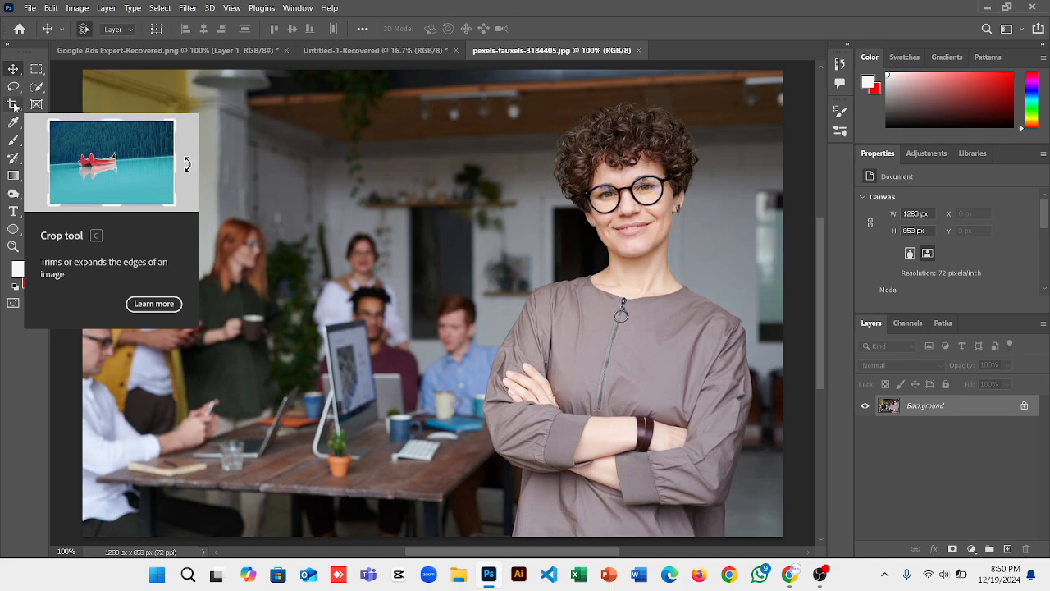
# Pick the Crop tool, enter a width ratio of 2, and frame a square crop around the woman's head.
pyautogui.click(14, 105)
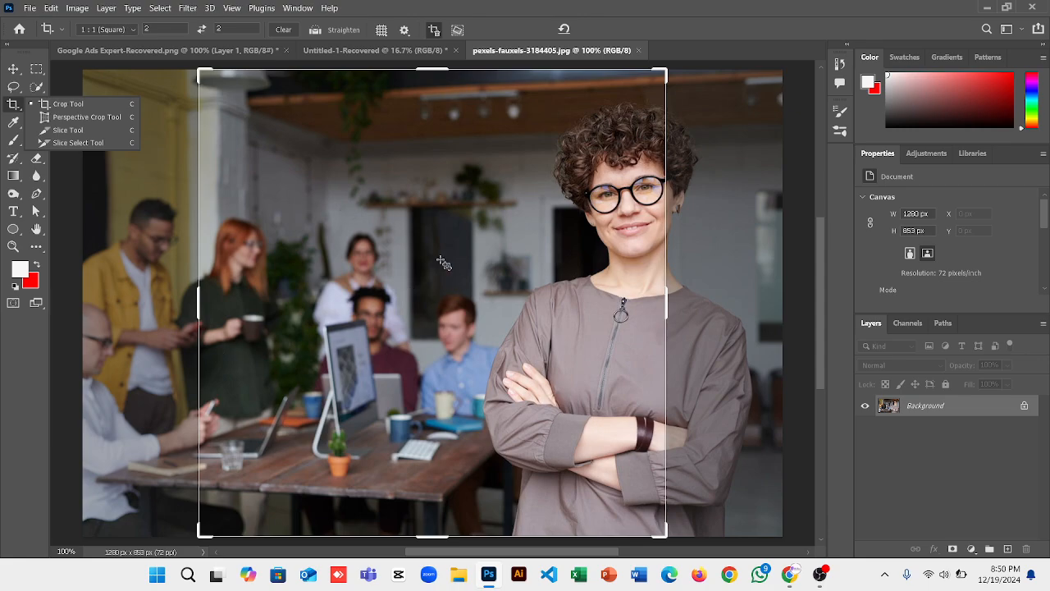
pyautogui.click(59, 109)
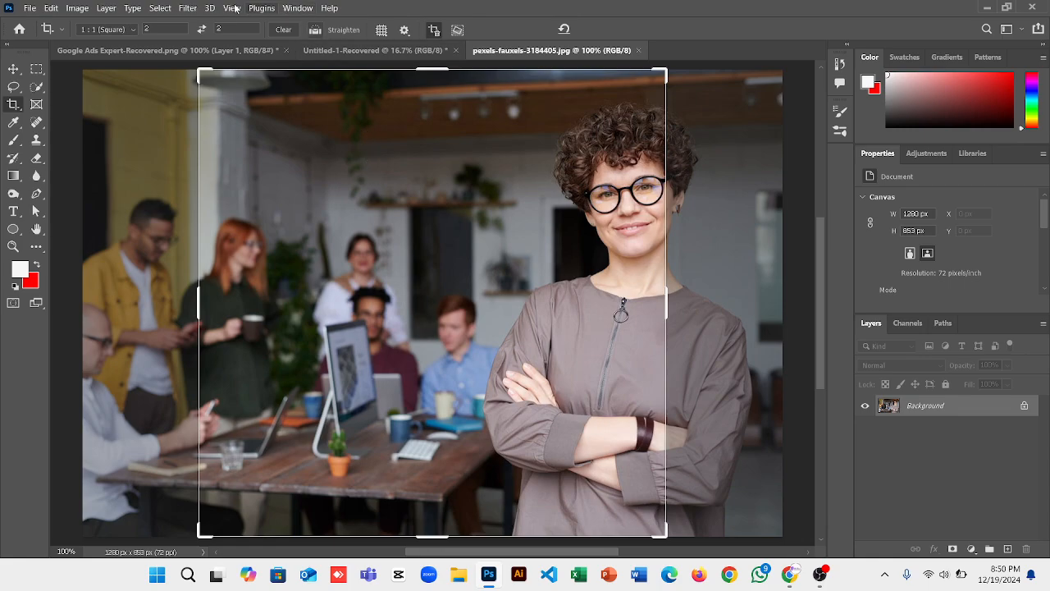
pyautogui.click(149, 30)
pyautogui.write('2')
pyautogui.moveTo(197, 531); pyautogui.dragTo(280, 441)
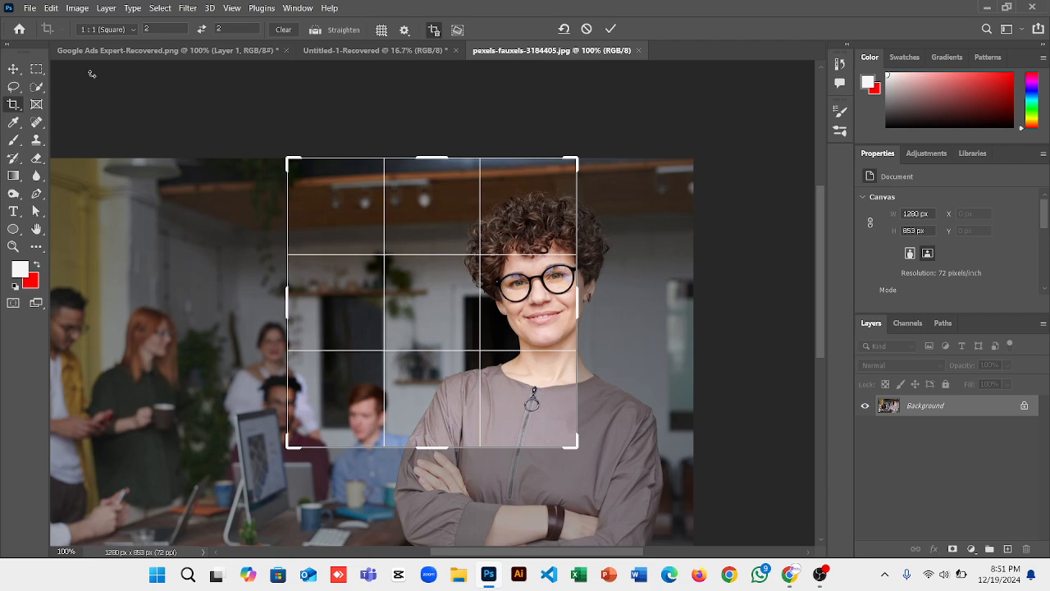
# Try the Original Ratio preset, then return to a 2:2 square and widen it to her shoulders.
pyautogui.click(105, 28)
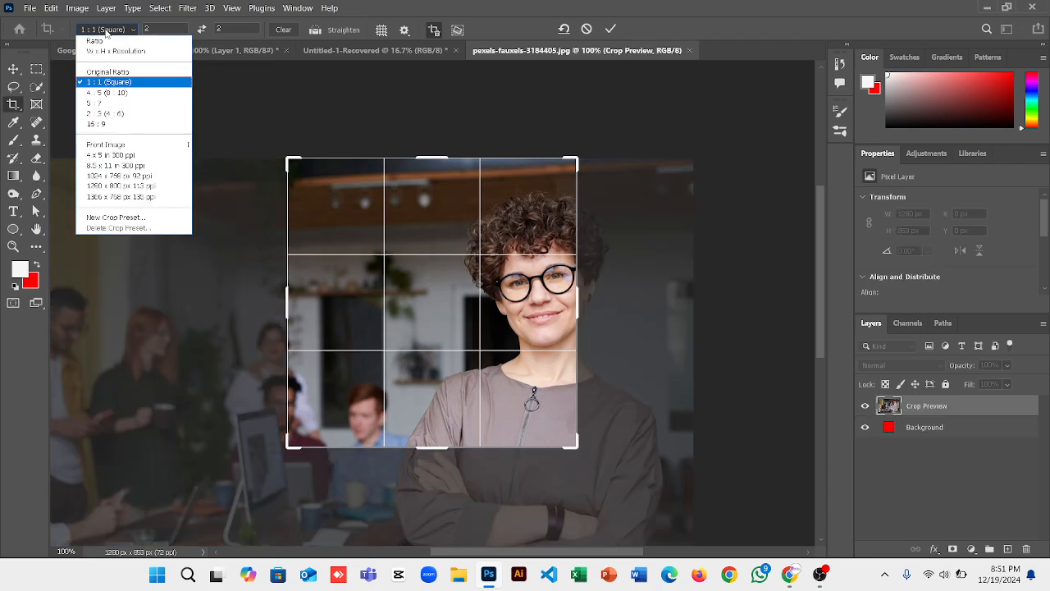
pyautogui.click(102, 73)
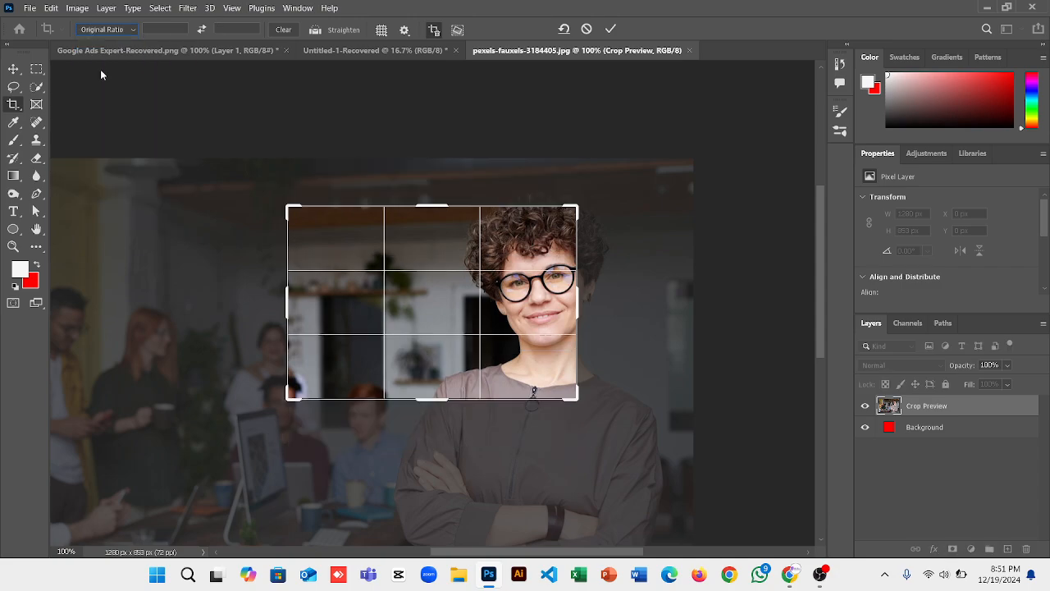
pyautogui.moveTo(285, 297)
pyautogui.mouseDown()
pyautogui.moveTo(393, 300)
pyautogui.moveTo(353, 287)
pyautogui.moveTo(275, 300)
pyautogui.mouseUp()
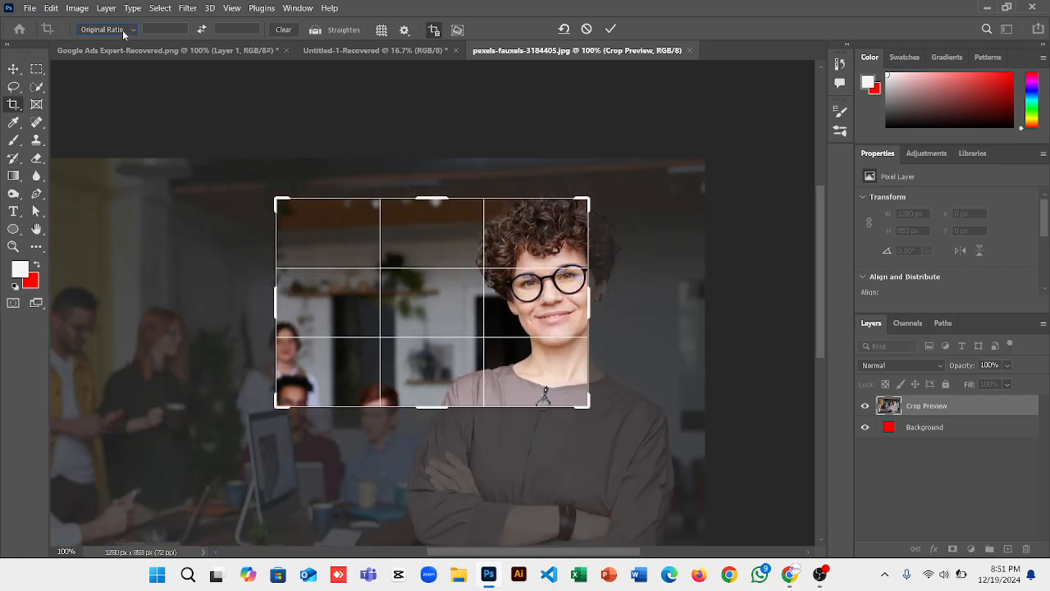
pyautogui.click(123, 33)
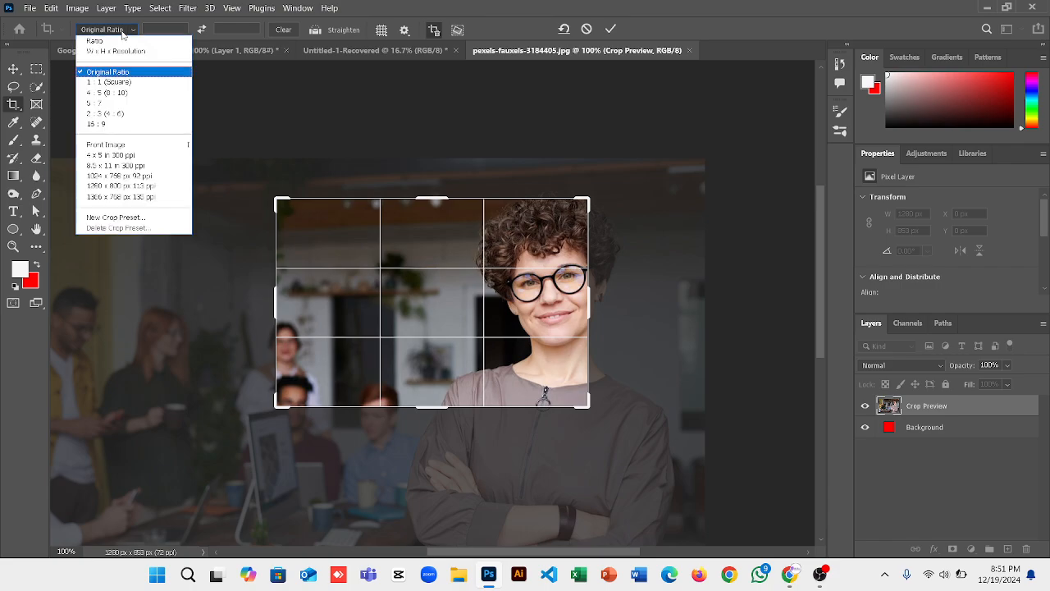
pyautogui.click(113, 40)
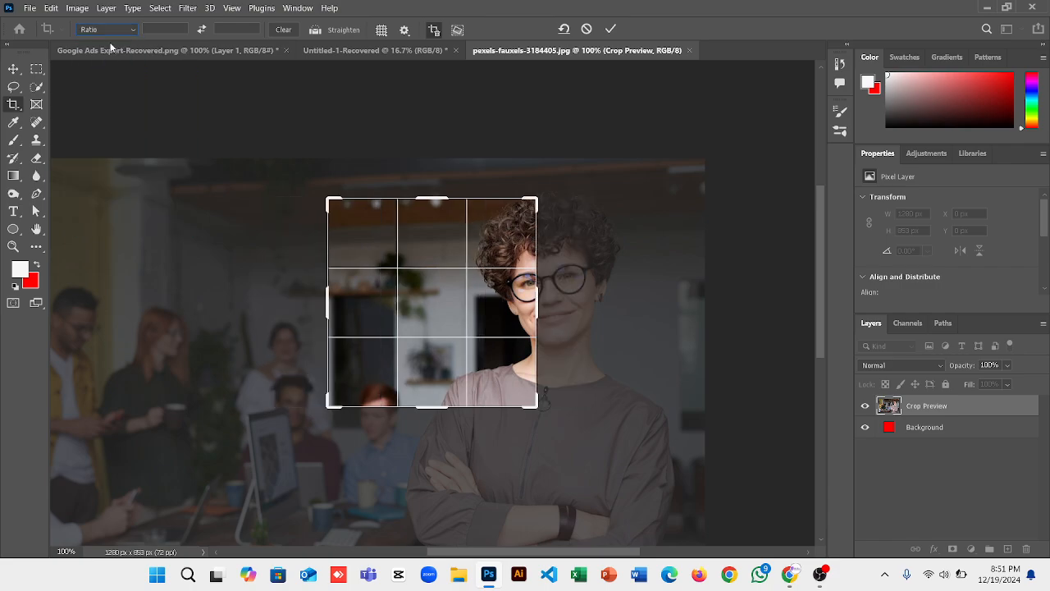
pyautogui.moveTo(539, 295); pyautogui.dragTo(577, 302)
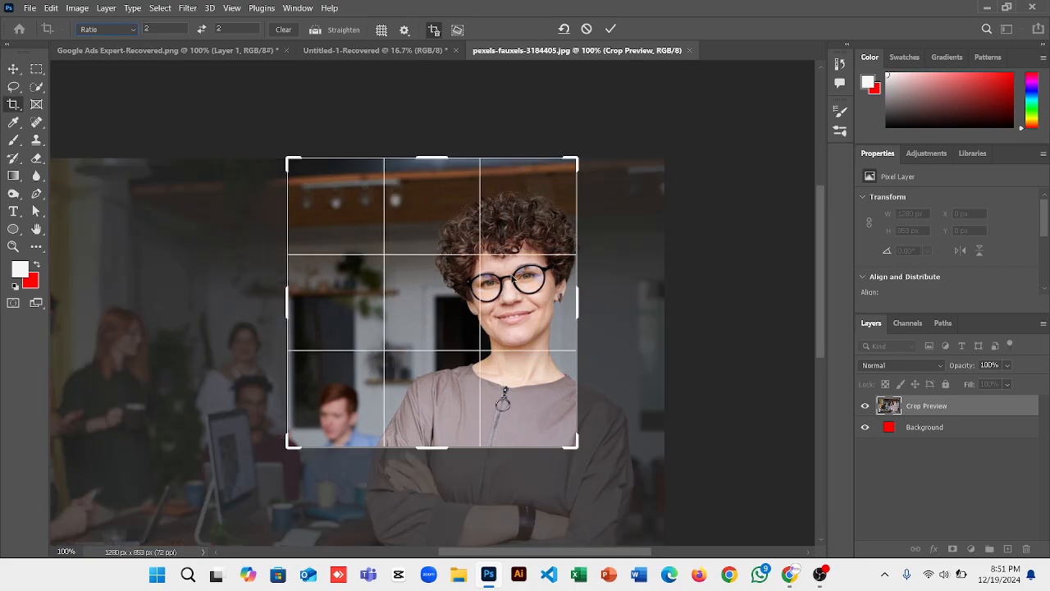
# Switch the crop to W x H x Resolution and widen the frame across the photo.
pyautogui.click(129, 31)
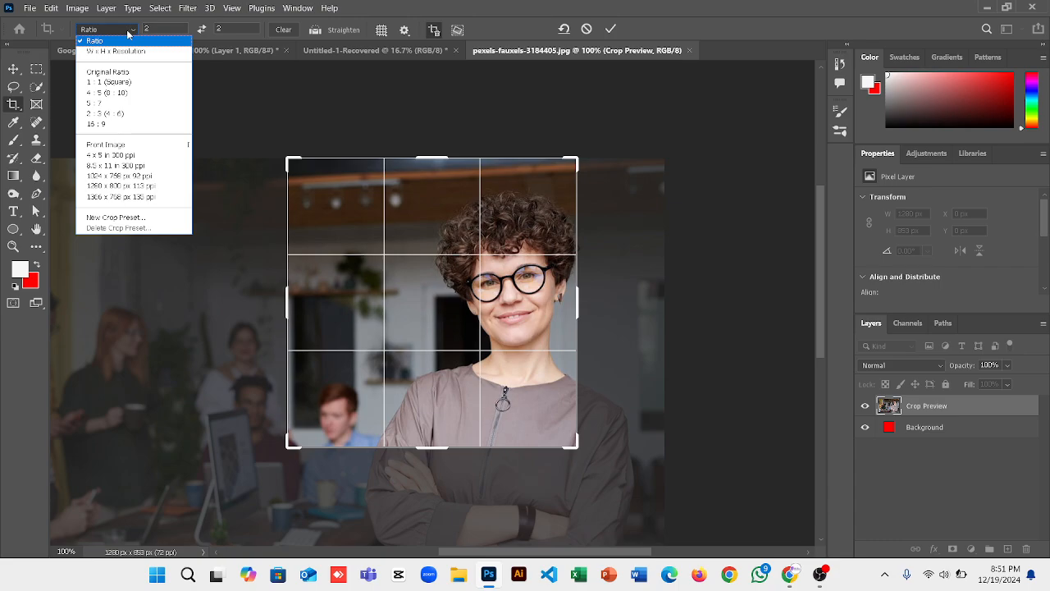
pyautogui.click(116, 51)
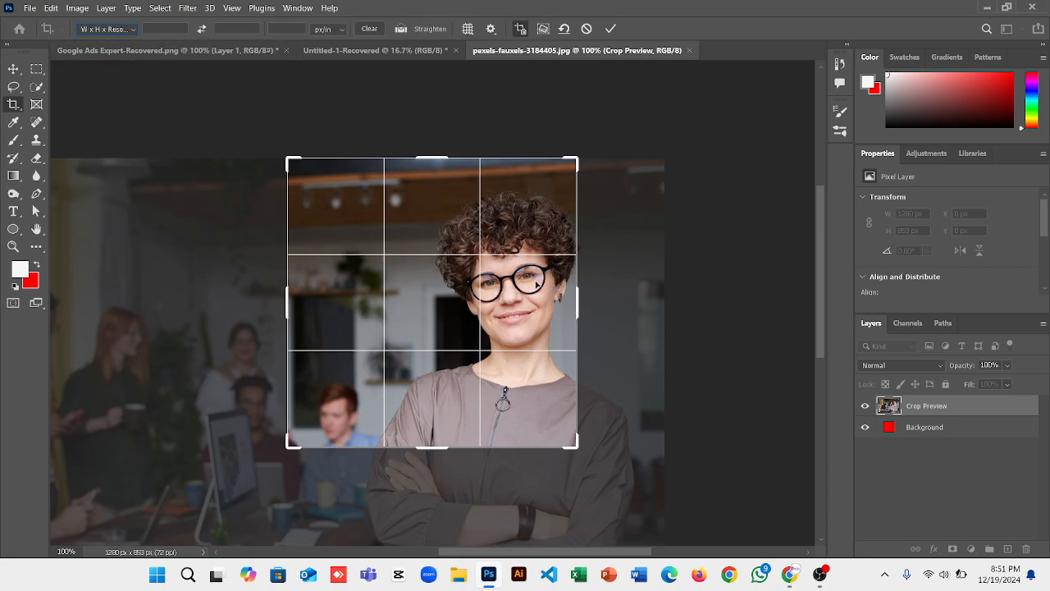
pyautogui.moveTo(582, 298); pyautogui.dragTo(629, 308)
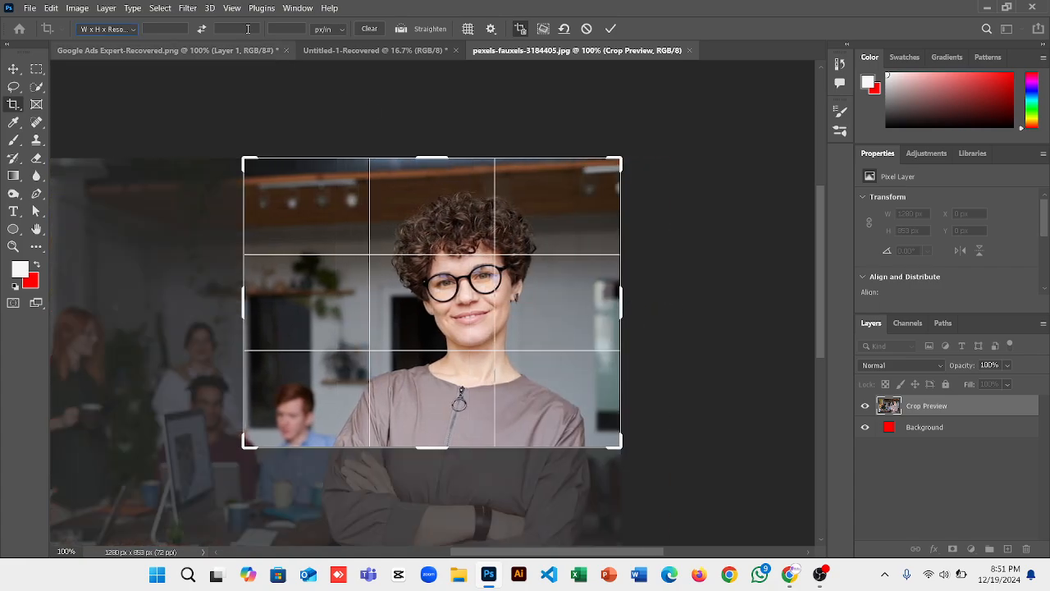
pyautogui.click(100, 30)
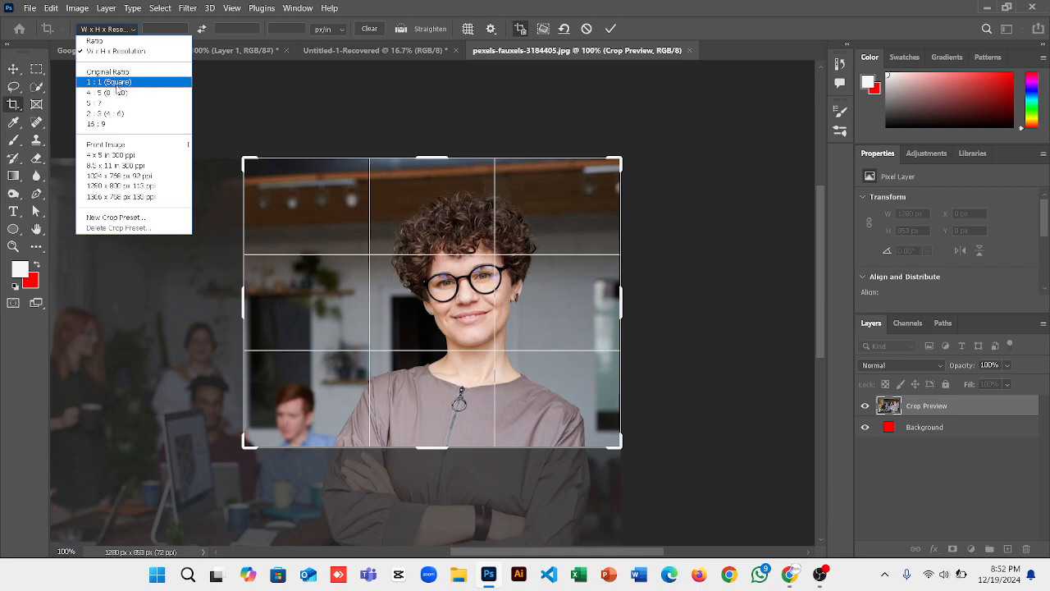
# Apply a 1:1 square crop of the woman's head and shoulders at 476 x 477 px.
pyautogui.click(109, 82)
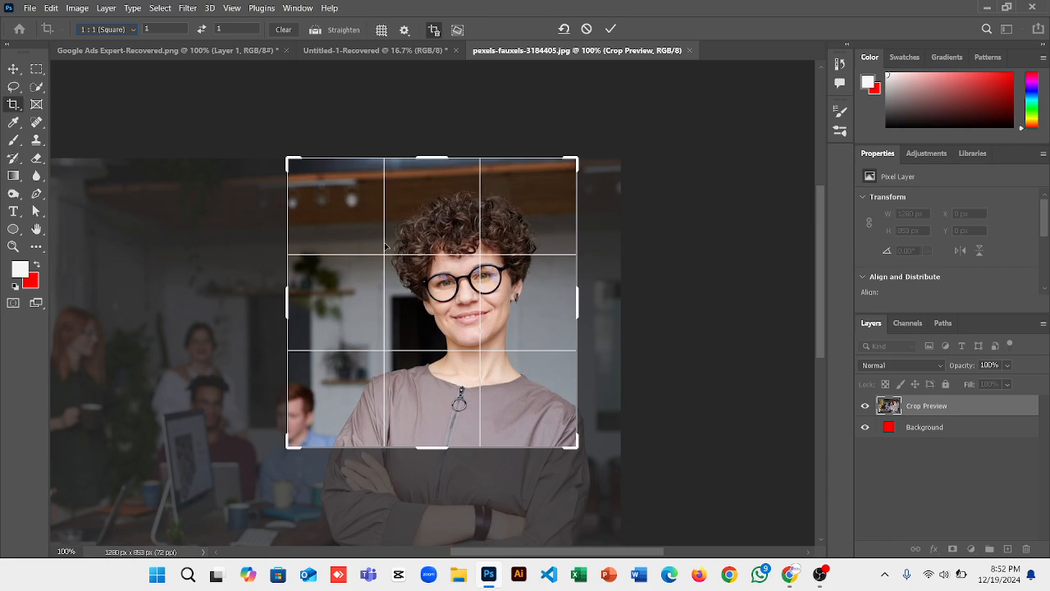
pyautogui.moveTo(517, 380); pyautogui.dragTo(494, 384)
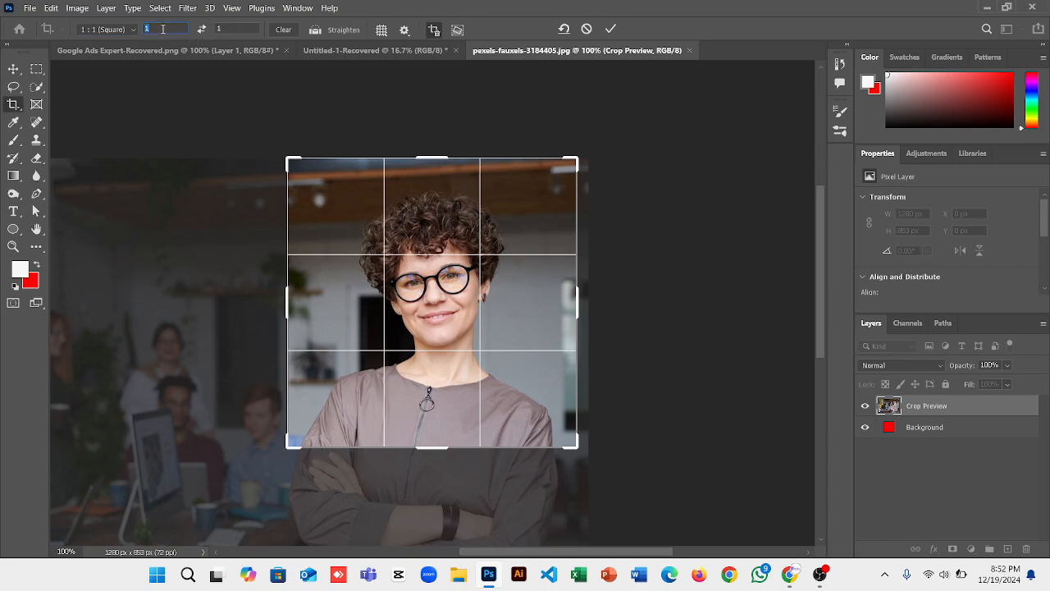
pyautogui.write('2')
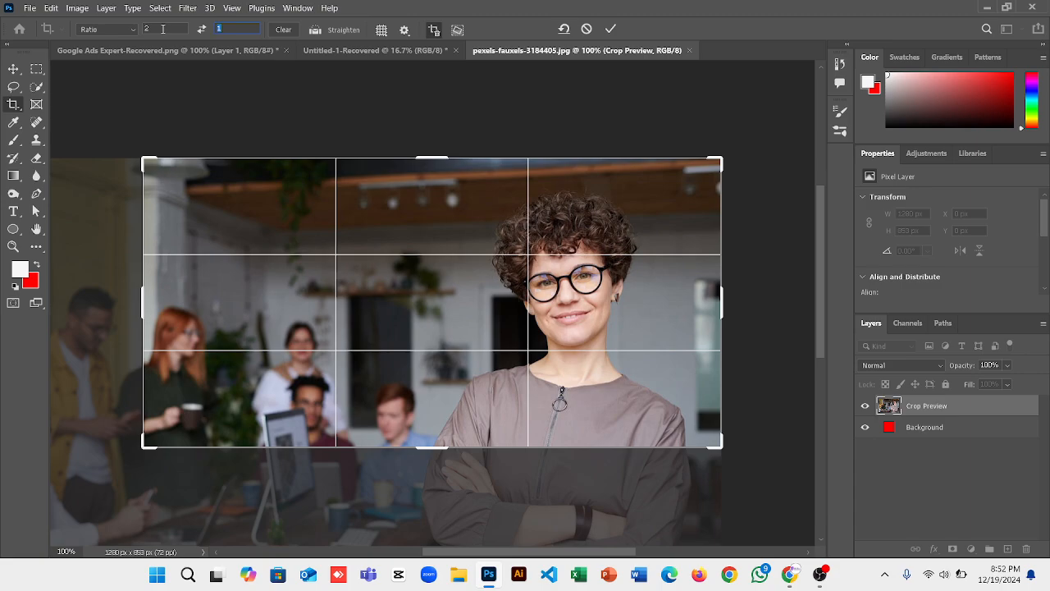
pyautogui.write('2')
pyautogui.moveTo(194, 538); pyautogui.dragTo(347, 478)
pyautogui.moveTo(436, 392); pyautogui.dragTo(410, 393)
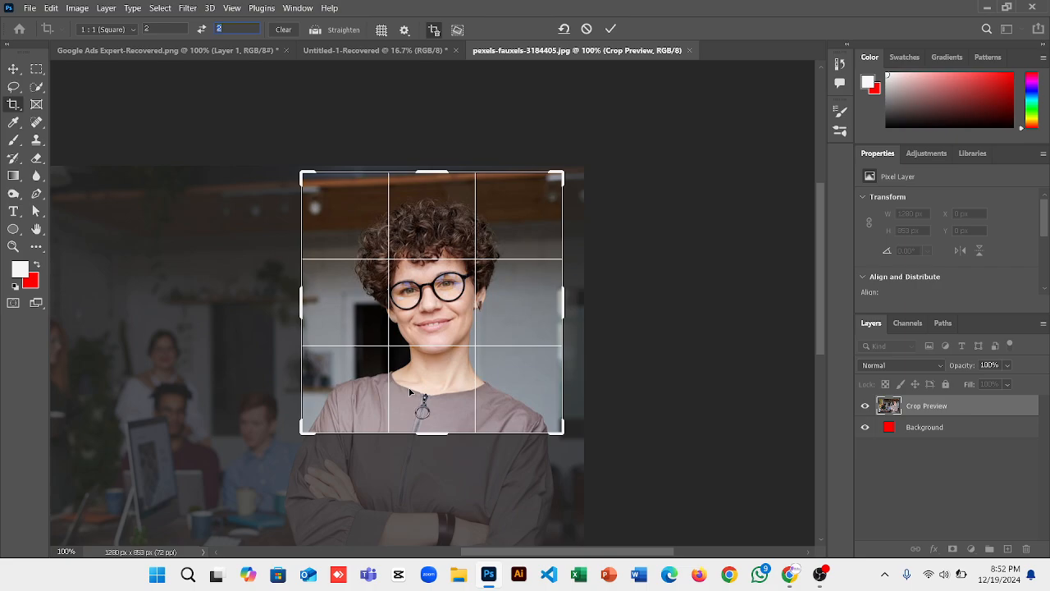
pyautogui.click(609, 30)
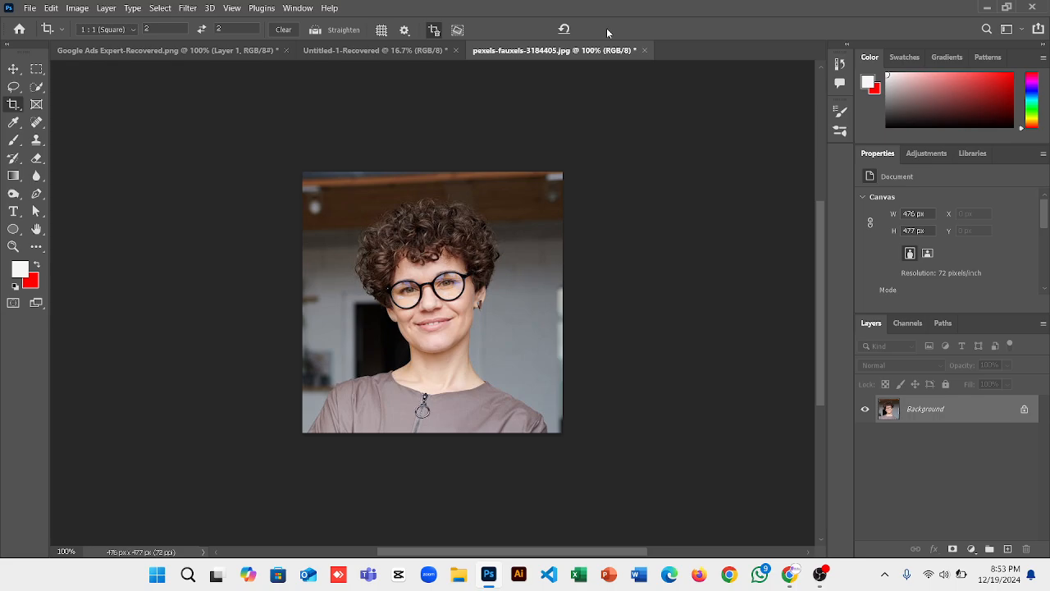
# Fit the portrait on screen and Quick-Select both shoulders, the neck and up to her chin.
pyautogui.hotkey('ctrl', '0')
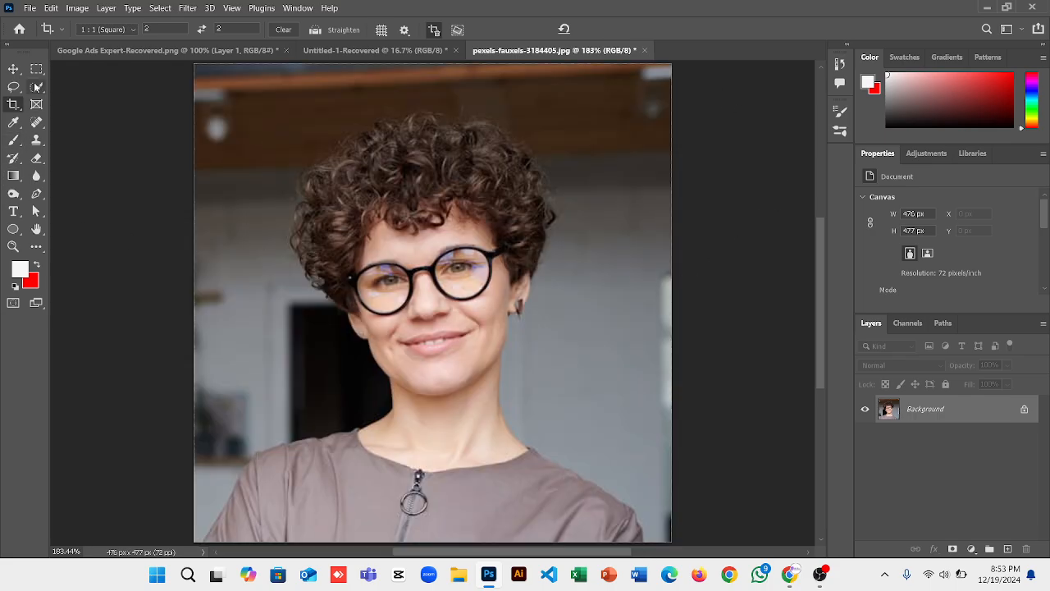
pyautogui.click(37, 87)
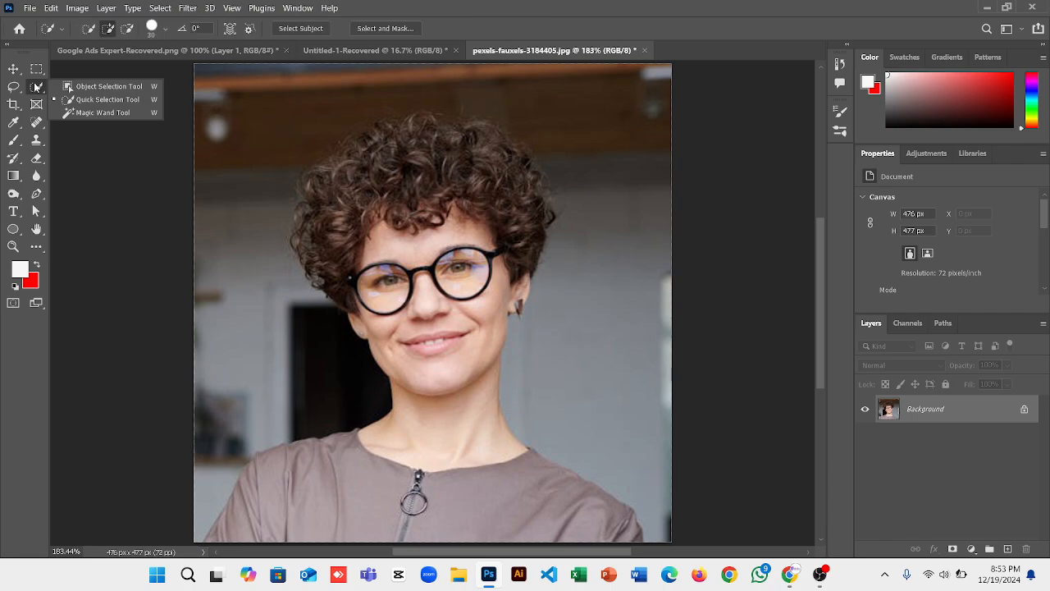
pyautogui.click(97, 100)
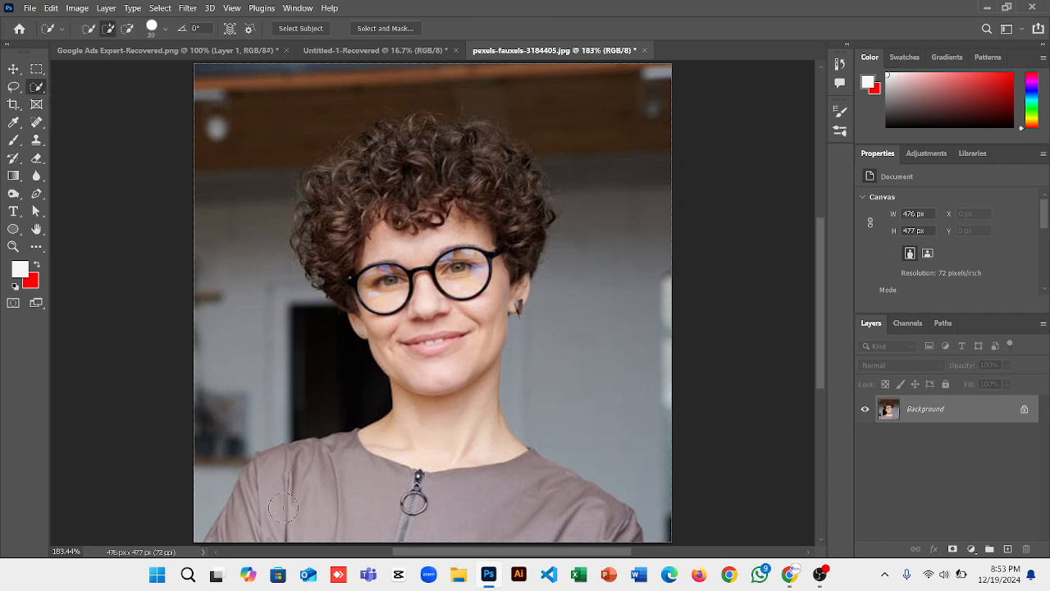
pyautogui.moveTo(218, 537); pyautogui.dragTo(241, 522)
pyautogui.moveTo(227, 543)
pyautogui.mouseDown()
pyautogui.moveTo(271, 517)
pyautogui.moveTo(292, 480)
pyautogui.moveTo(361, 448)
pyautogui.moveTo(405, 443)
pyautogui.moveTo(450, 478)
pyautogui.mouseUp()
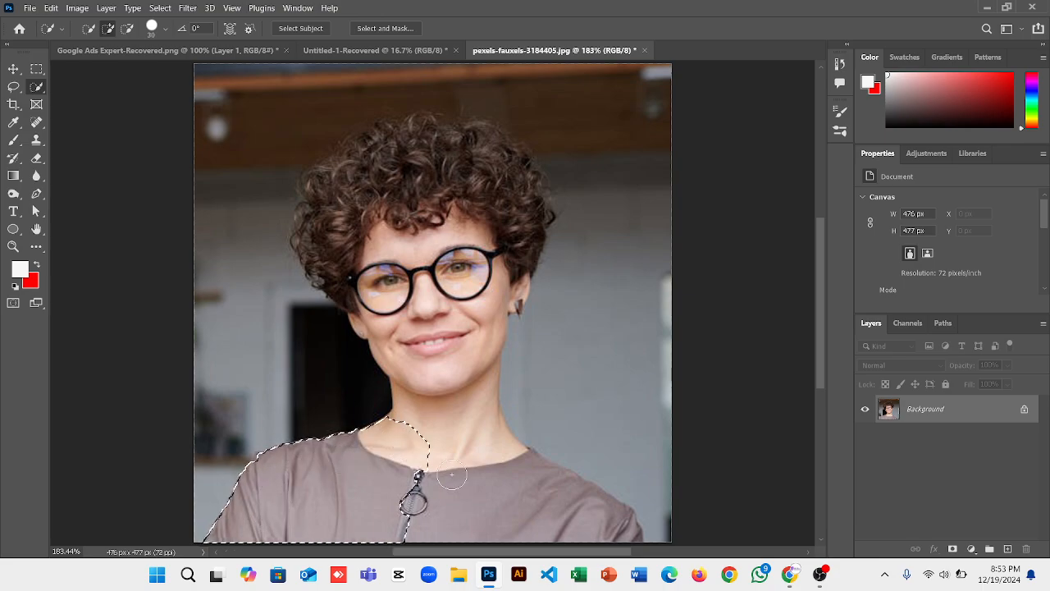
pyautogui.moveTo(520, 510)
pyautogui.mouseDown()
pyautogui.moveTo(611, 505)
pyautogui.moveTo(575, 488)
pyautogui.mouseUp()
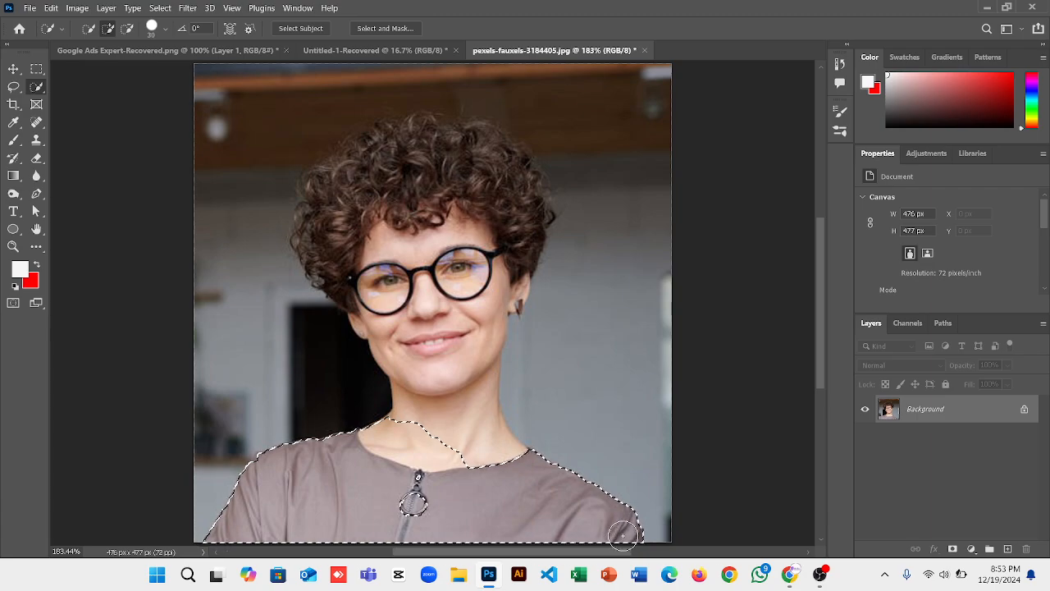
pyautogui.moveTo(413, 502); pyautogui.dragTo(407, 493)
pyautogui.moveTo(446, 464)
pyautogui.mouseDown()
pyautogui.moveTo(438, 411)
pyautogui.moveTo(466, 373)
pyautogui.moveTo(462, 336)
pyautogui.moveTo(491, 233)
pyautogui.moveTo(497, 102)
pyautogui.moveTo(464, 157)
pyautogui.mouseUp()
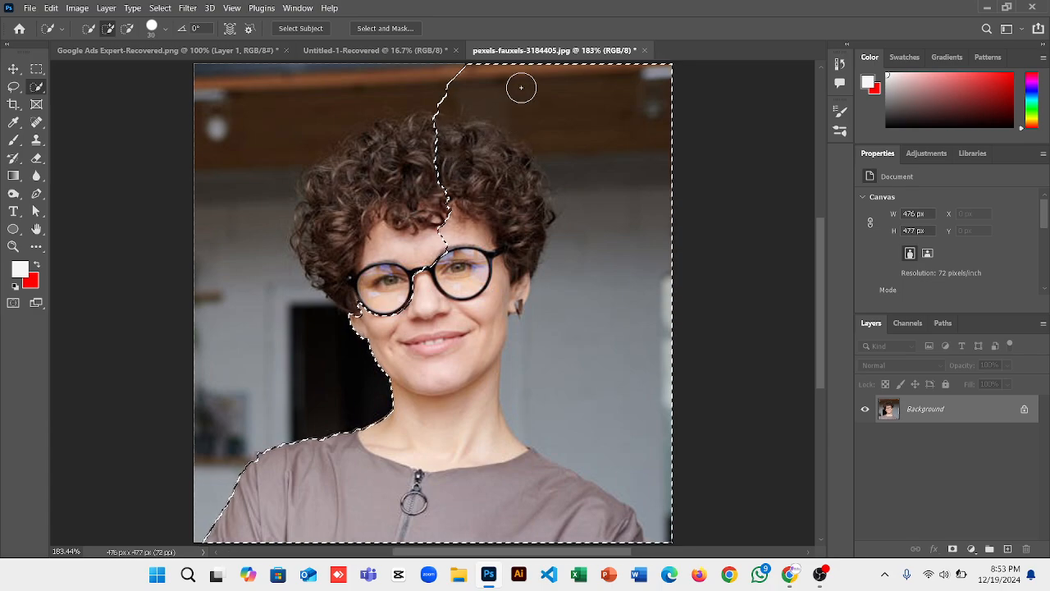
pyautogui.press('alt')
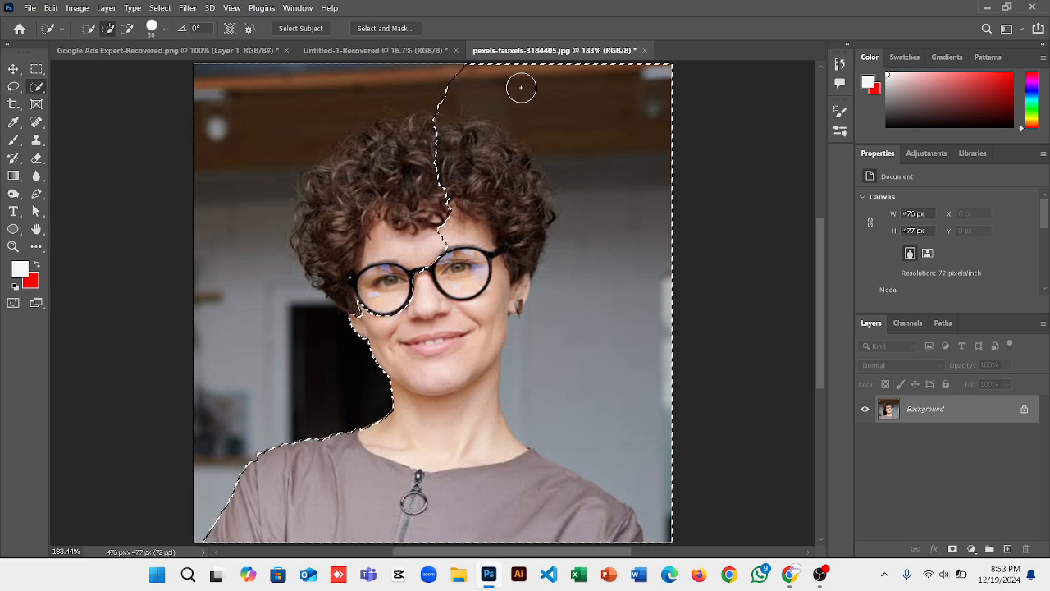
pyautogui.press('alt')
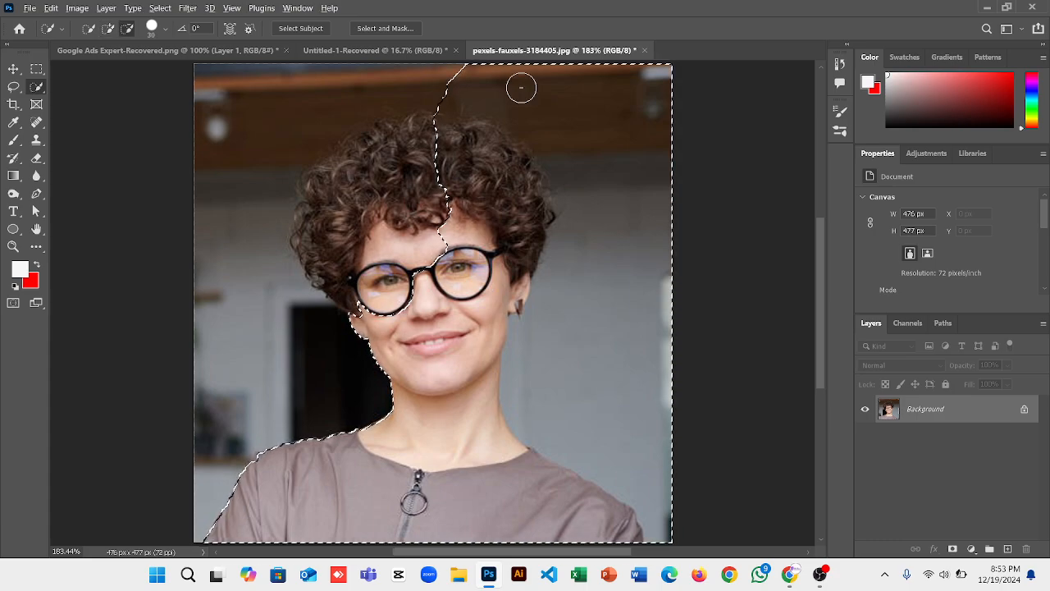
# Subtract the top-right background and add the left side of her curly hair to the selection.
pyautogui.moveTo(459, 79)
pyautogui.mouseDown()
pyautogui.moveTo(592, 110)
pyautogui.moveTo(613, 120)
pyautogui.moveTo(631, 153)
pyautogui.moveTo(602, 264)
pyautogui.moveTo(531, 352)
pyautogui.mouseUp()
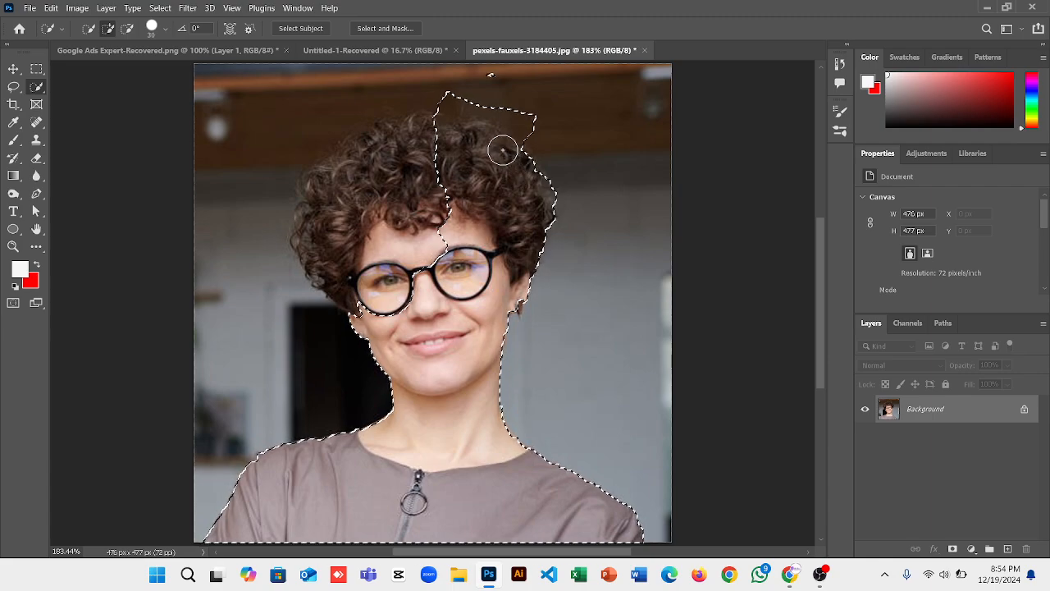
pyautogui.press('alt')
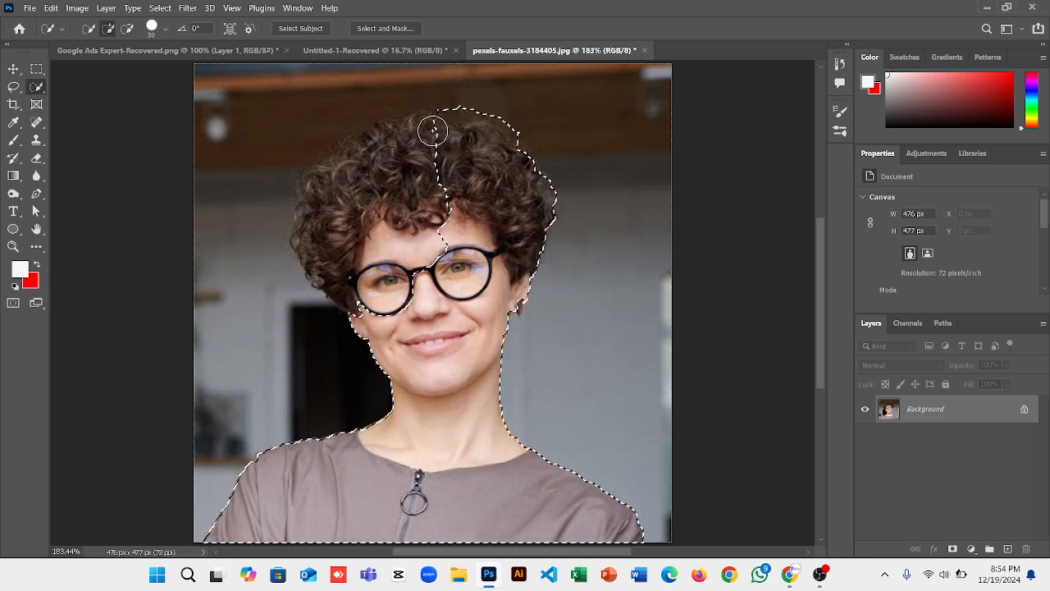
pyautogui.moveTo(422, 122)
pyautogui.mouseDown()
pyautogui.moveTo(399, 129)
pyautogui.moveTo(375, 169)
pyautogui.moveTo(344, 239)
pyautogui.moveTo(348, 275)
pyautogui.moveTo(295, 249)
pyautogui.moveTo(314, 238)
pyautogui.moveTo(322, 196)
pyautogui.mouseUp()
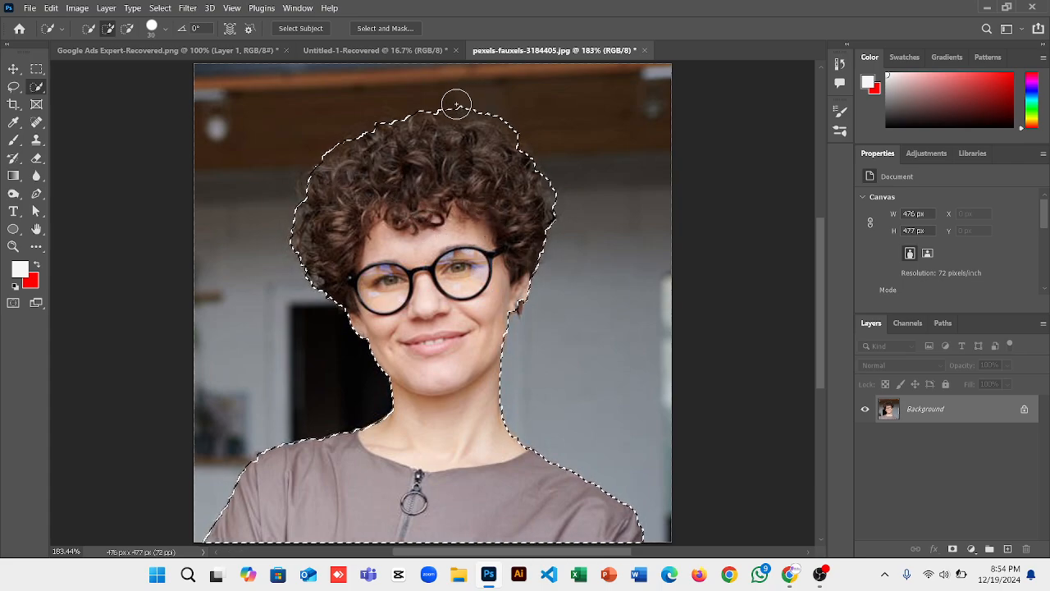
pyautogui.press('alt')
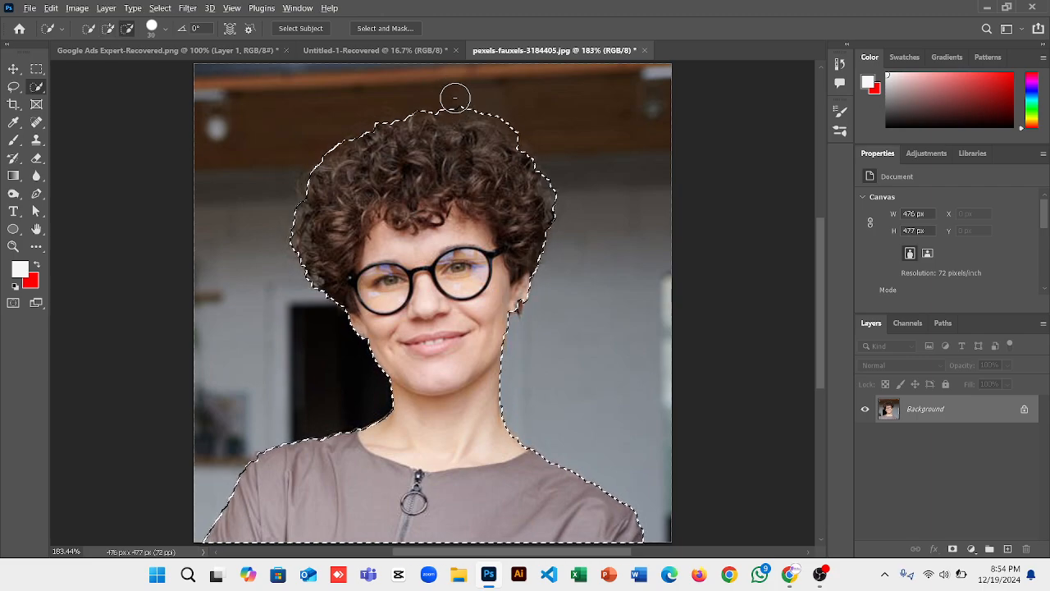
pyautogui.press('alt')
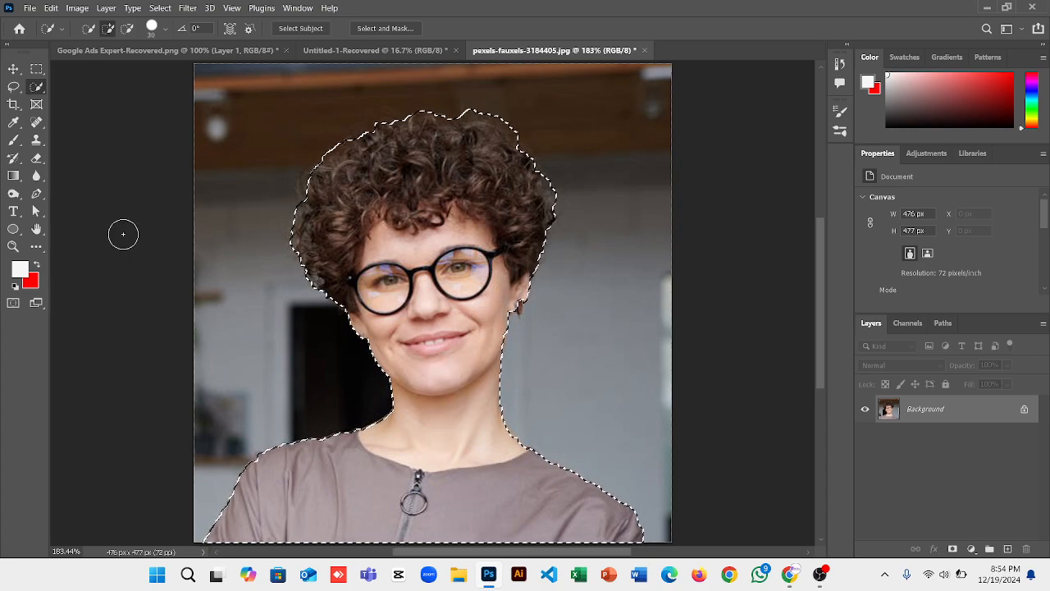
# Convert the locked Background layer into Layer 0, keeping the woman selected.
pyautogui.click(14, 70)
pyautogui.click(14, 70)
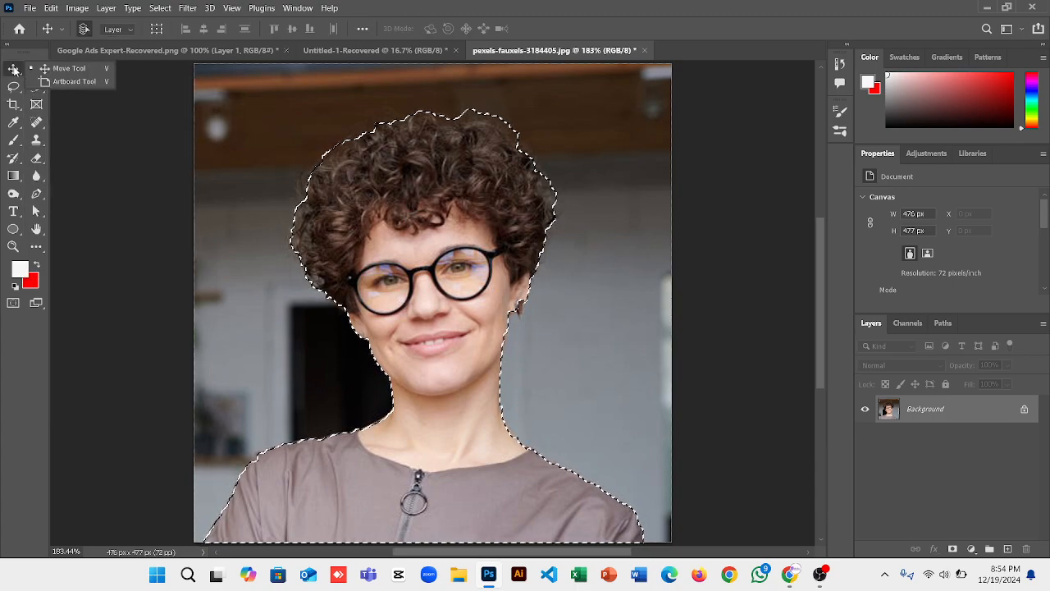
pyautogui.click(14, 71)
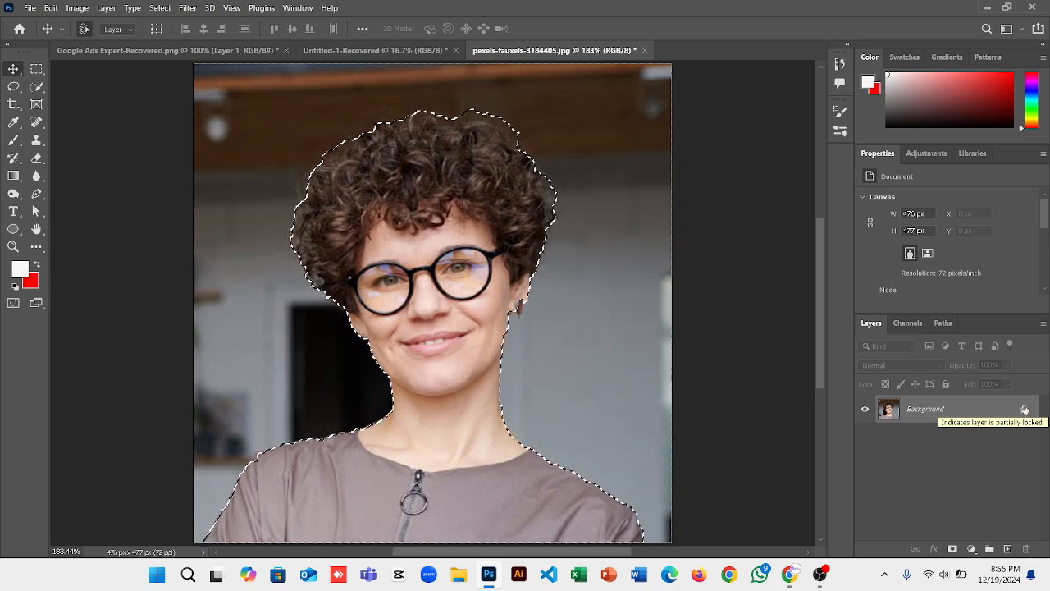
pyautogui.click(1024, 409)
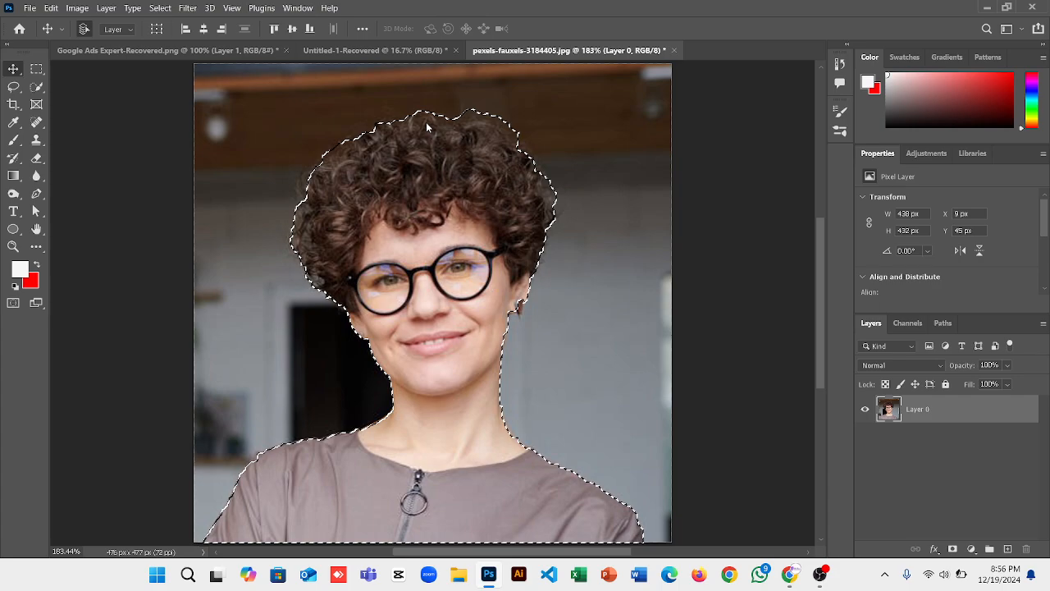
pyautogui.rightClick(416, 86)
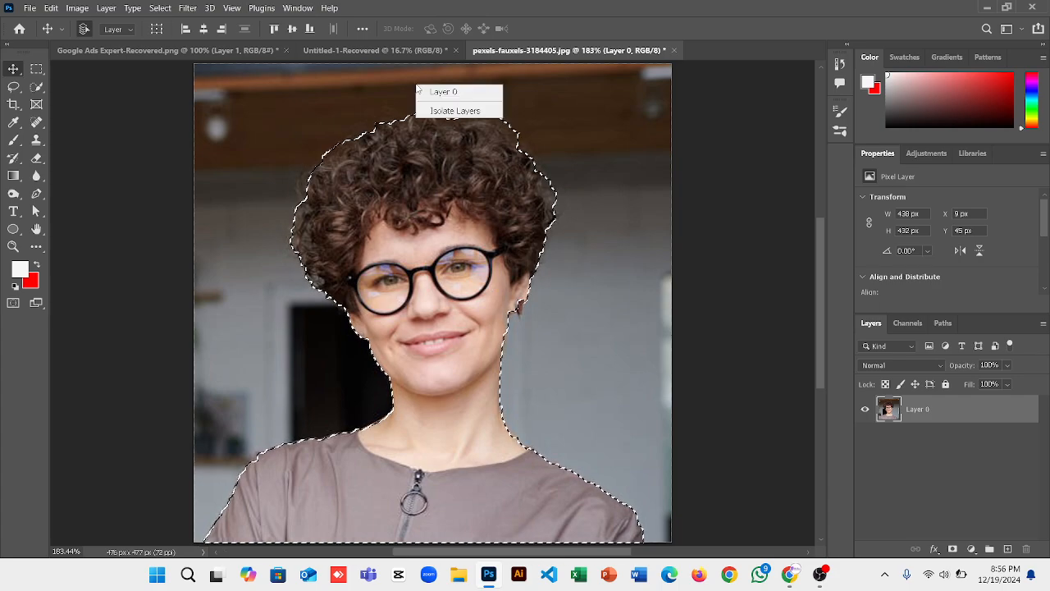
pyautogui.click(415, 176)
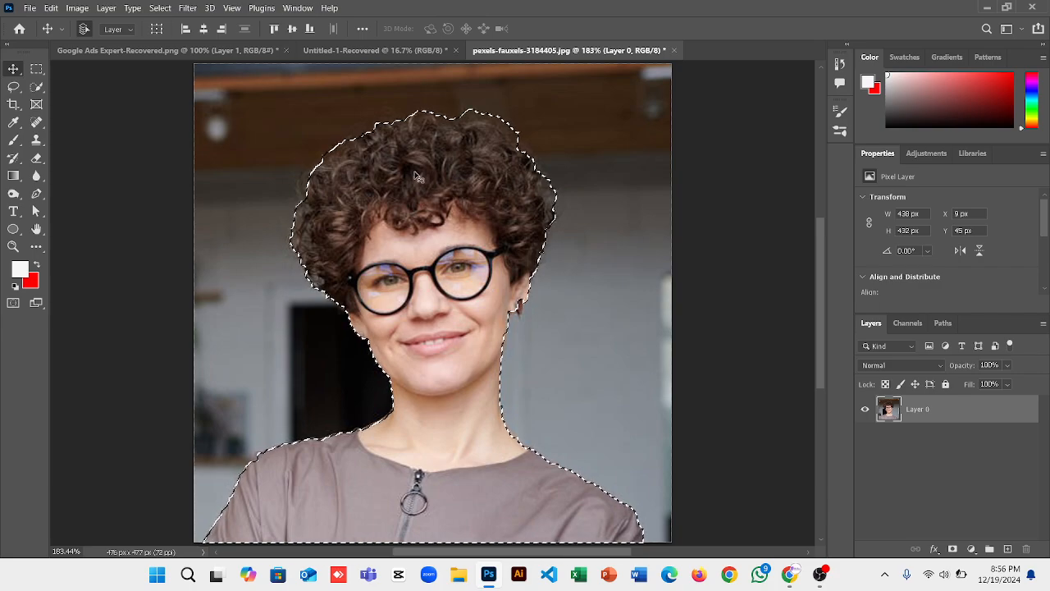
# Invert the selection so it covers the background around the woman.
pyautogui.click(33, 93)
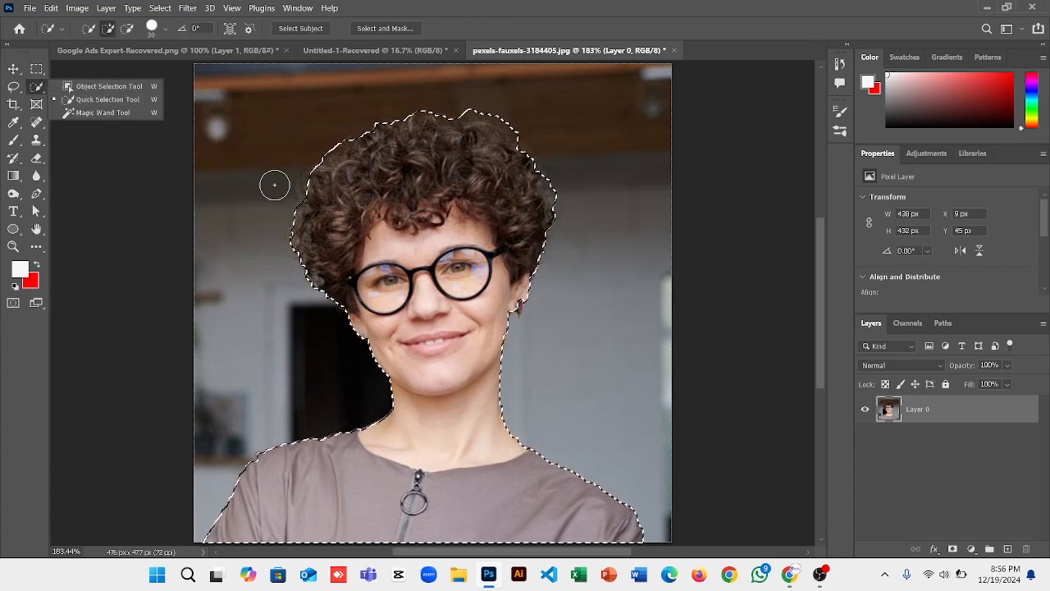
pyautogui.rightClick(398, 250)
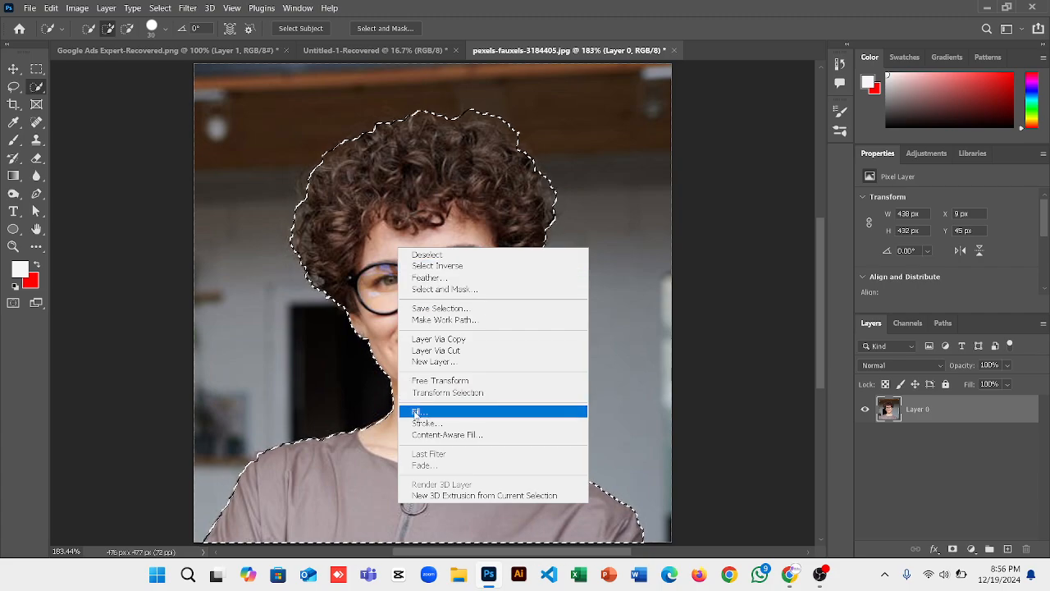
pyautogui.click(437, 266)
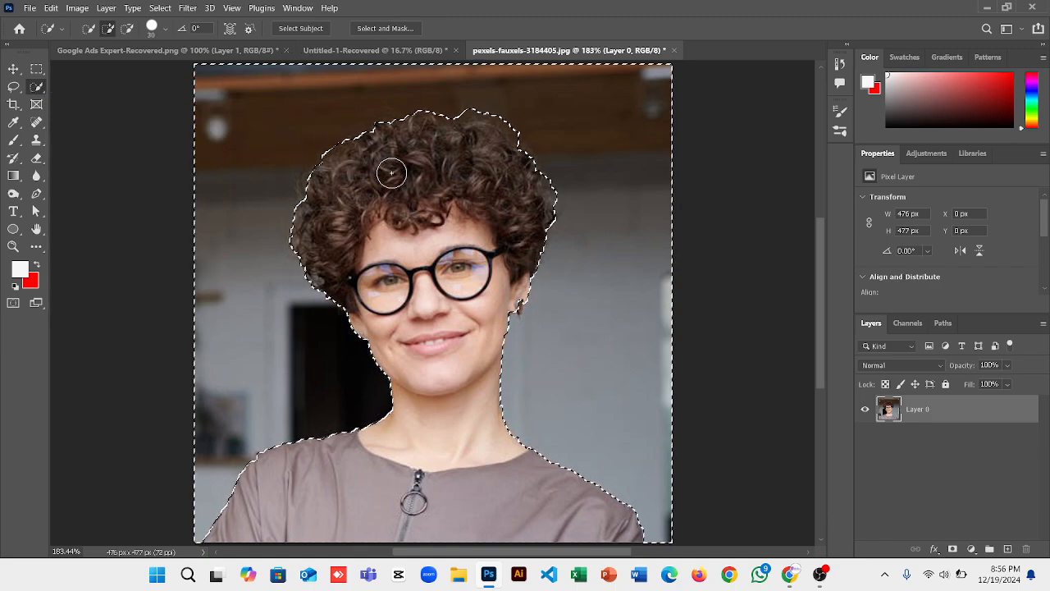
pyautogui.press('Delete')
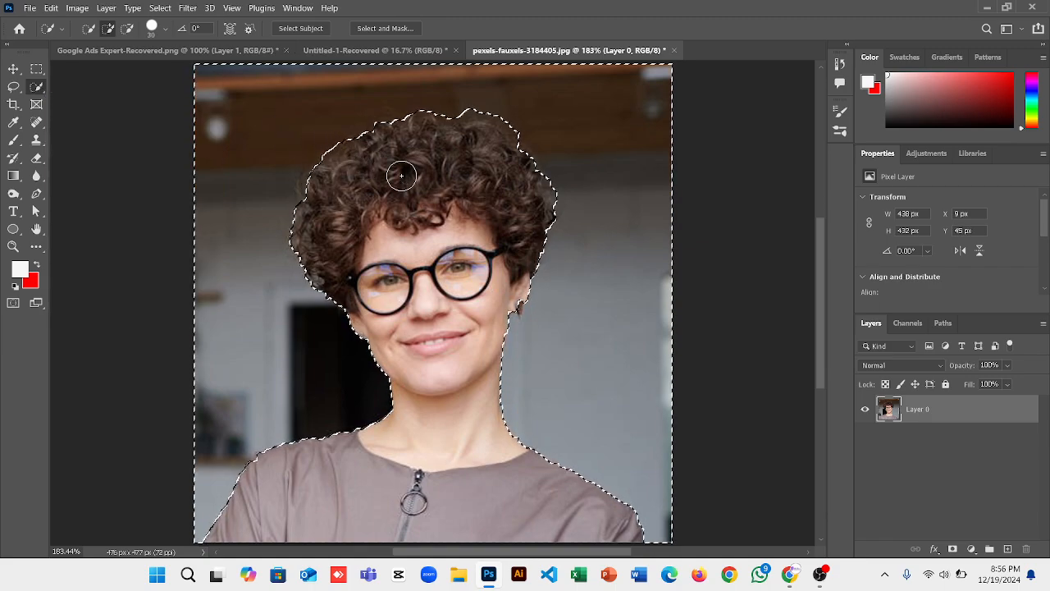
pyautogui.rightClick(443, 198)
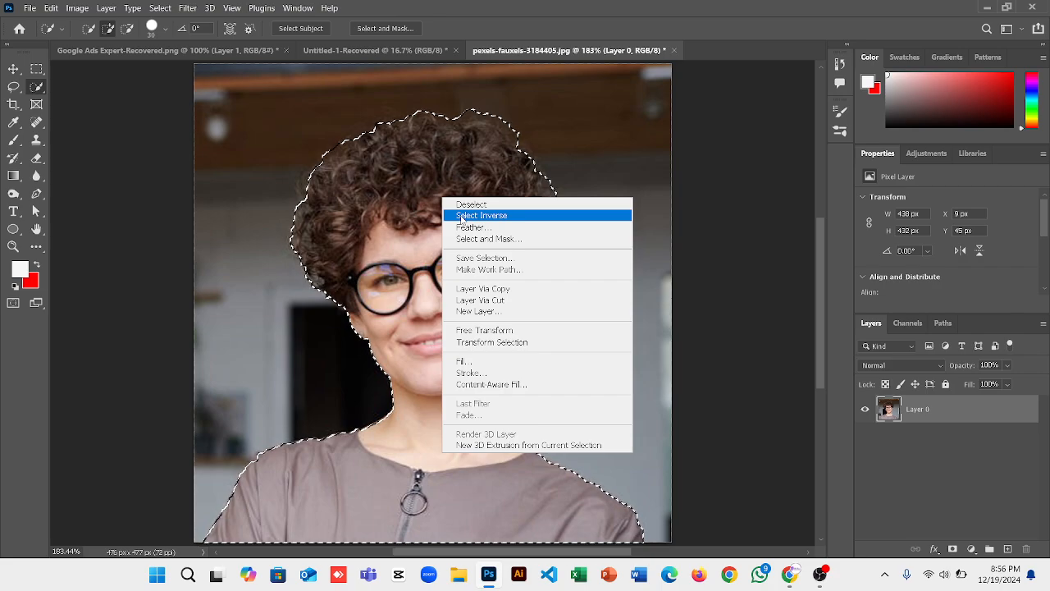
pyautogui.click(509, 215)
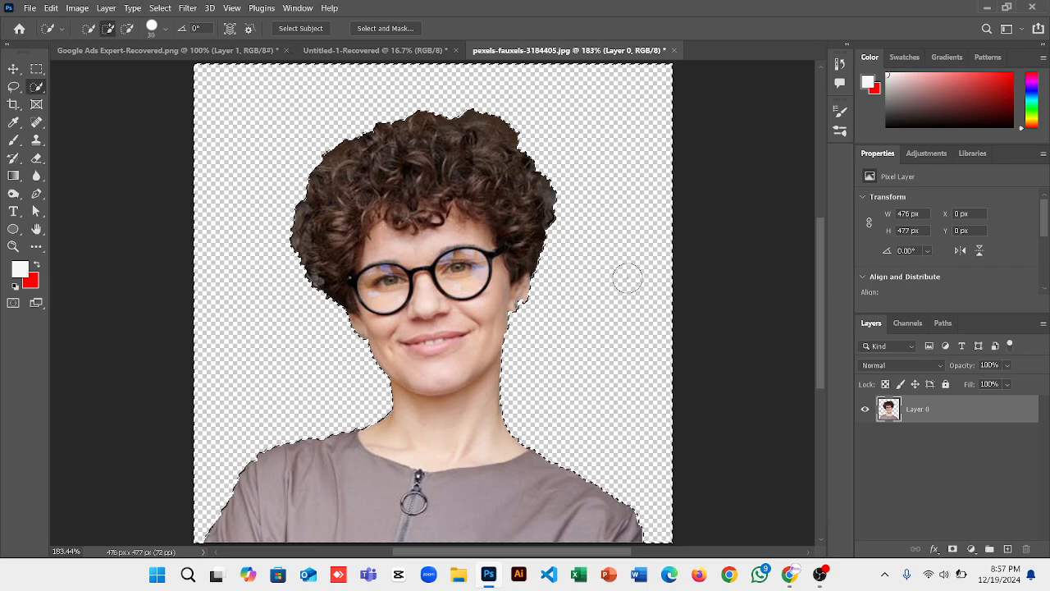
# Fill the background white, red, then white again, and finally delete it to transparency.
pyautogui.hotkey('alt', 'BackSpace')
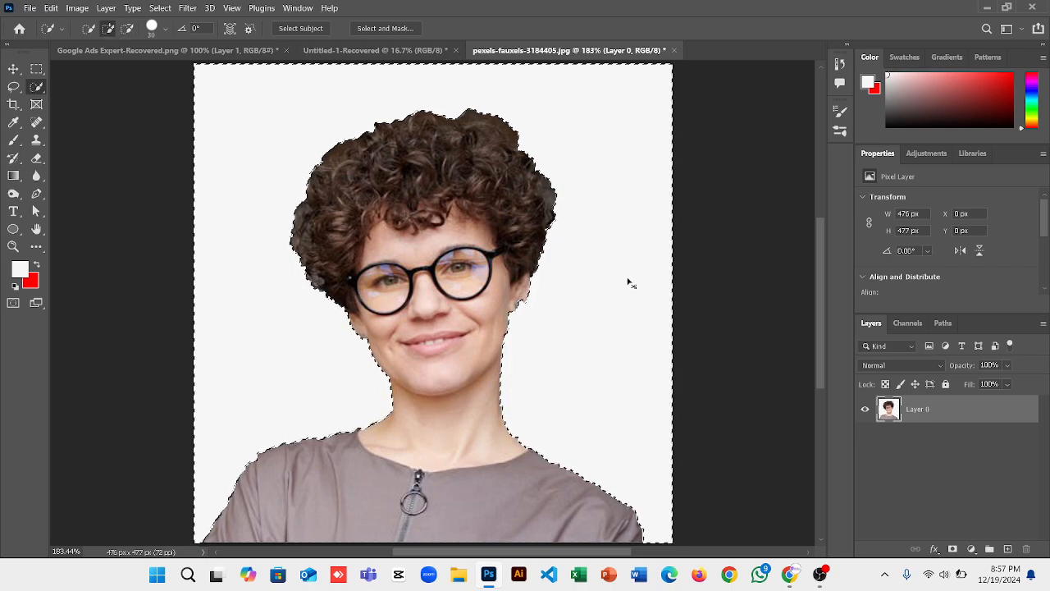
pyautogui.hotkey('ctrl', 'BackSpace')
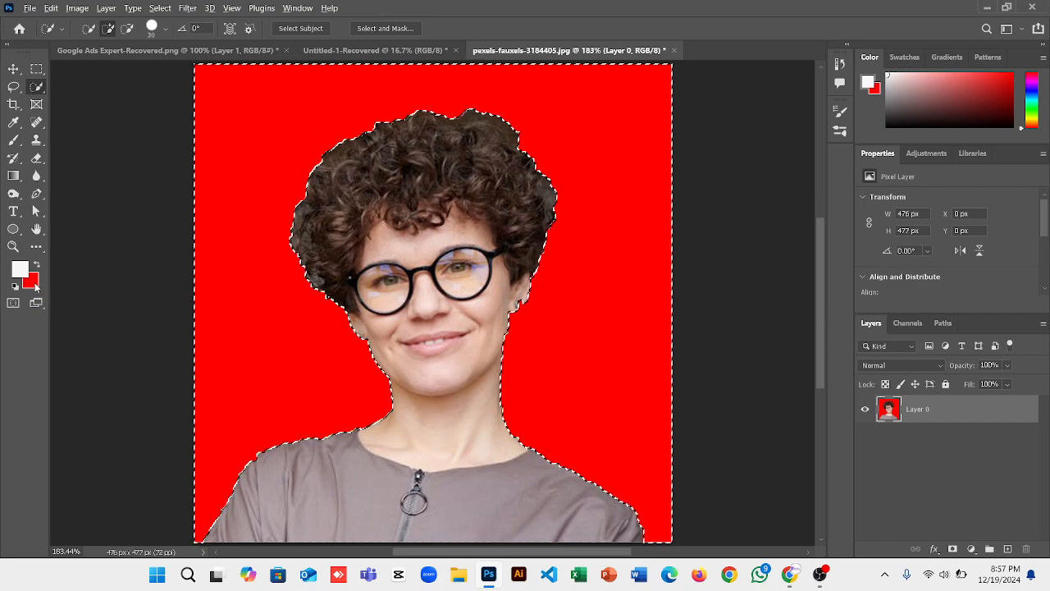
pyautogui.hotkey('alt', 'BackSpace')
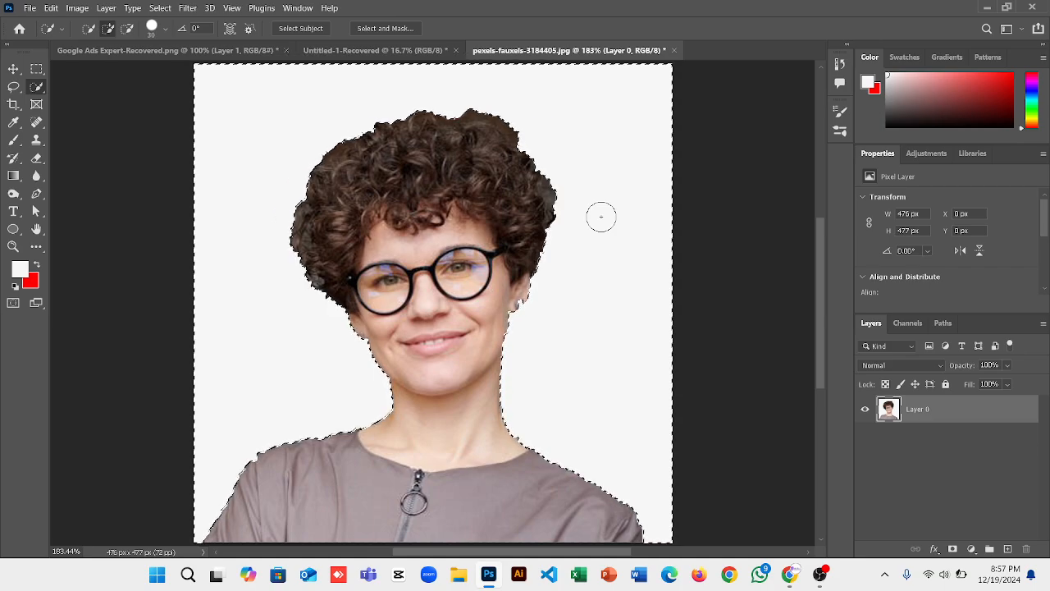
pyautogui.press('Delete')
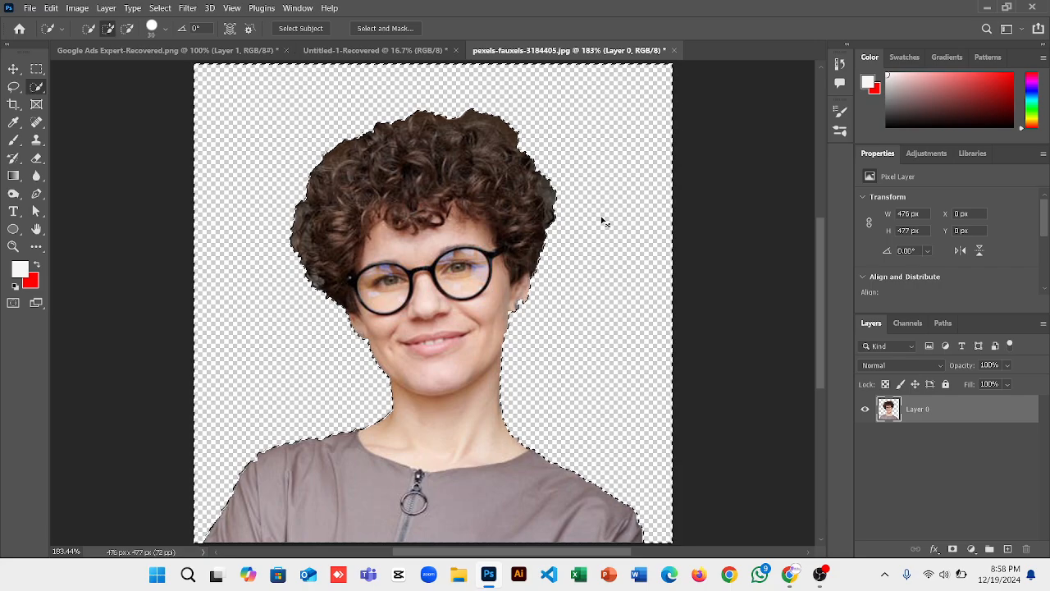
# Deselect the cutout, check the Google Ads Expert banner, then return to the pexels photo.
pyautogui.rightClick(576, 303)
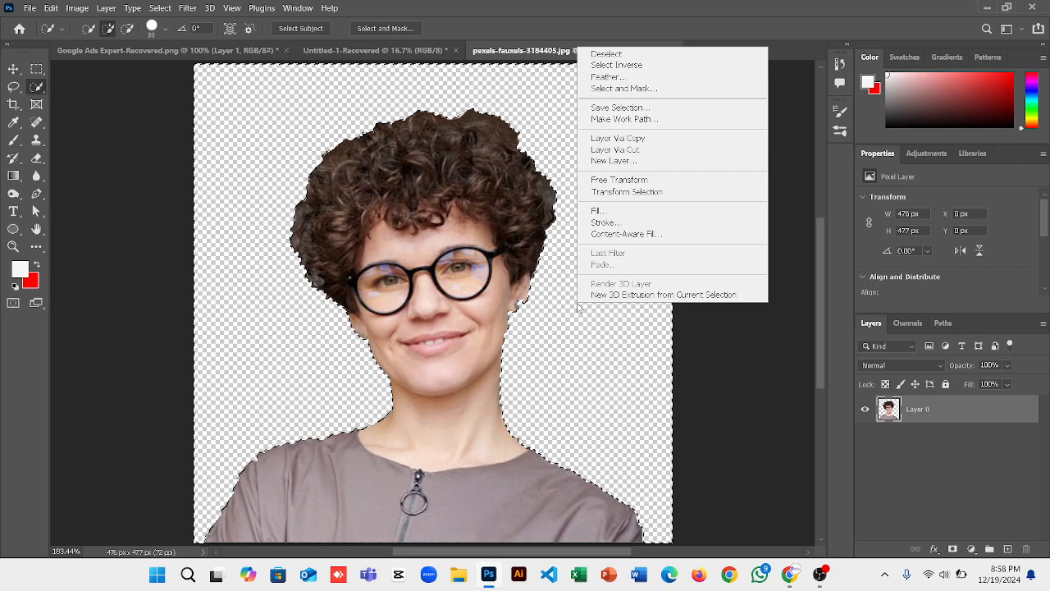
pyautogui.click(611, 54)
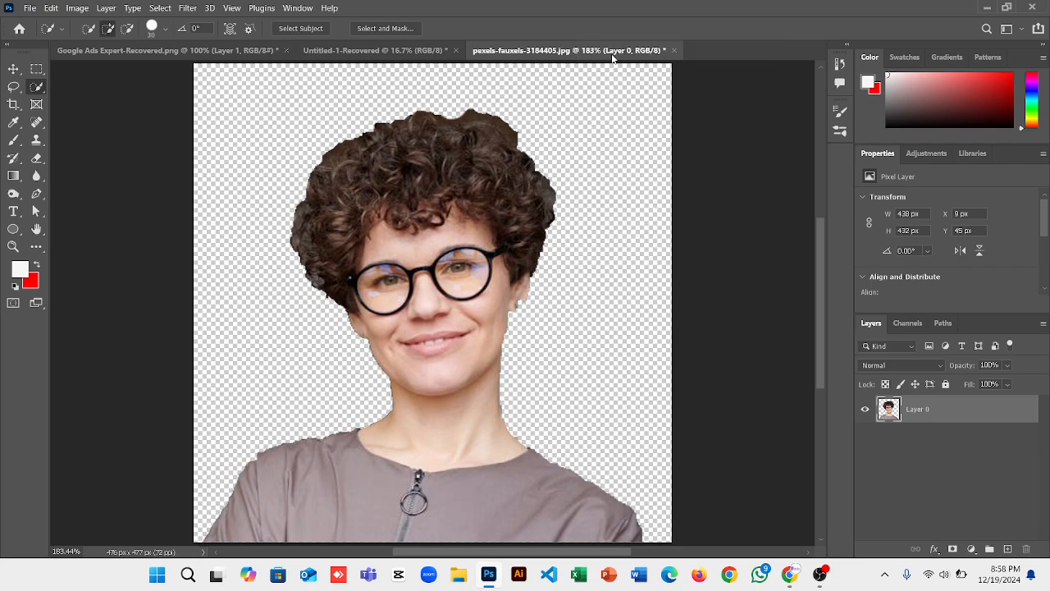
pyautogui.click(202, 51)
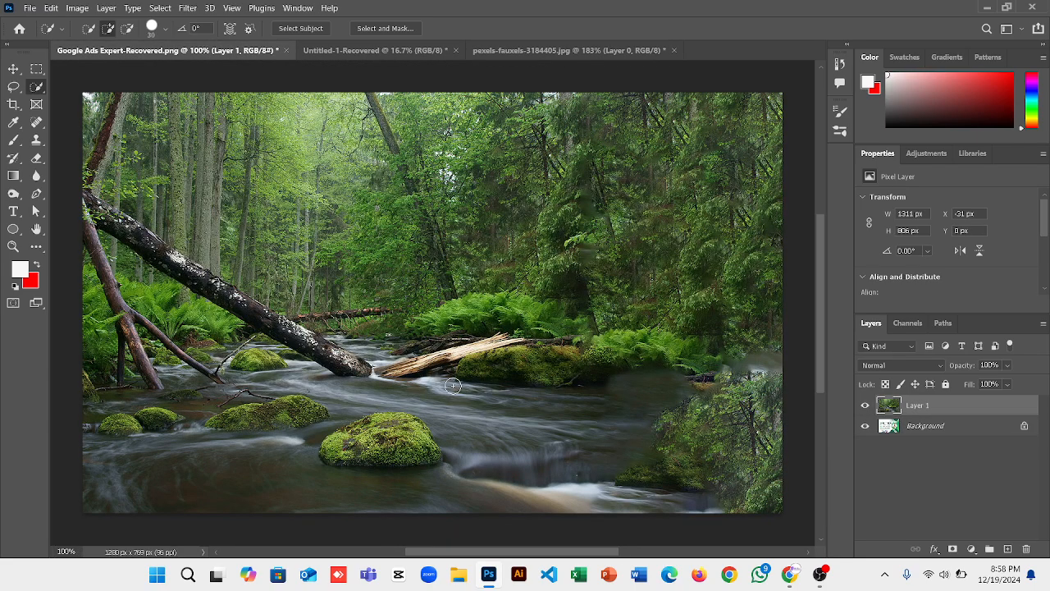
pyautogui.click(583, 51)
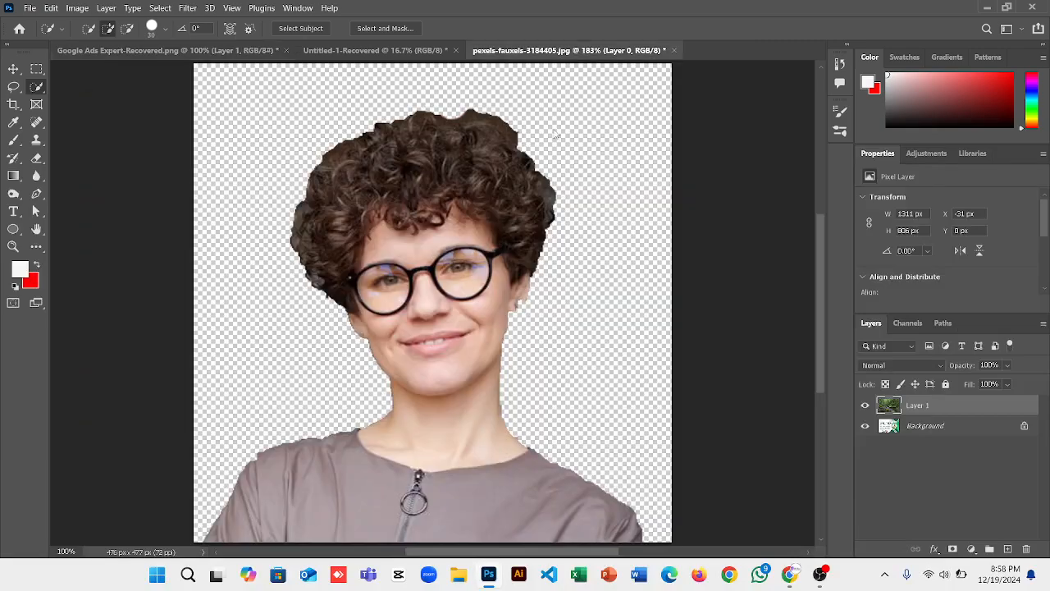
# Drag the woman's cutout from the pexels photo onto the banner's lower right as Layer 2.
pyautogui.click(166, 53)
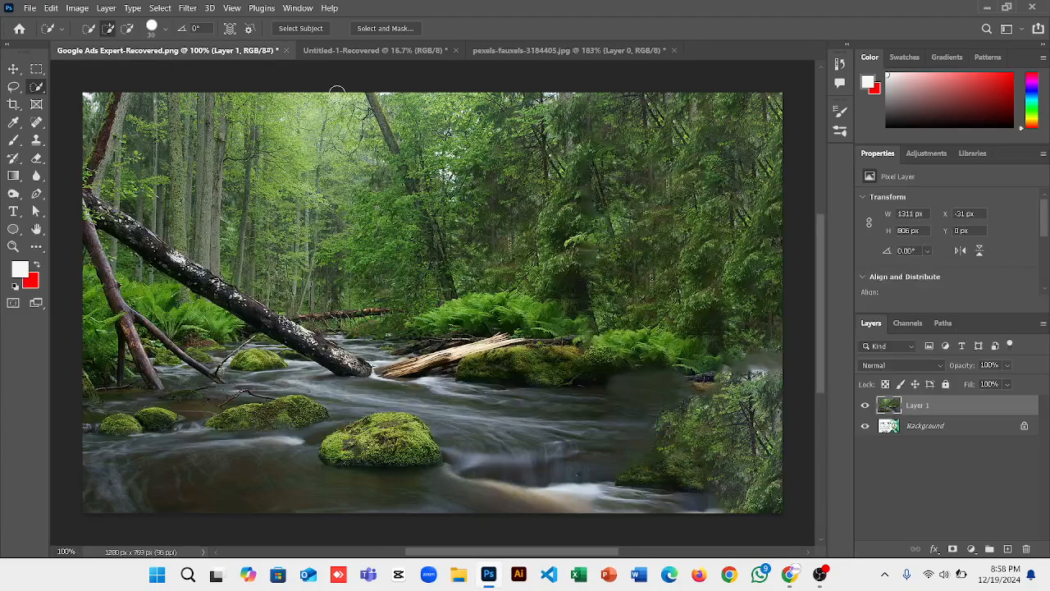
pyautogui.click(352, 51)
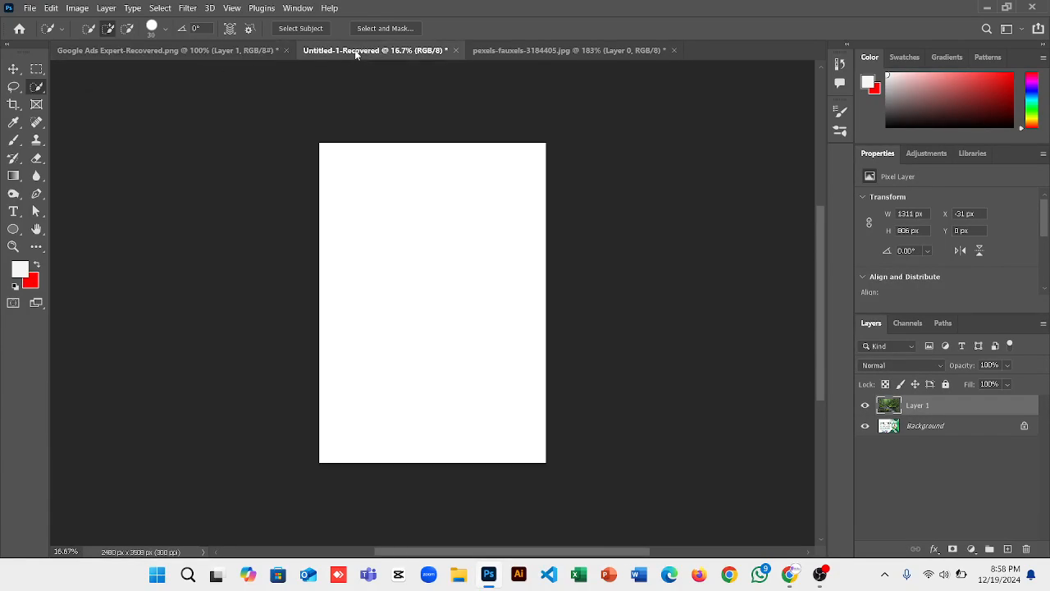
pyautogui.click(499, 51)
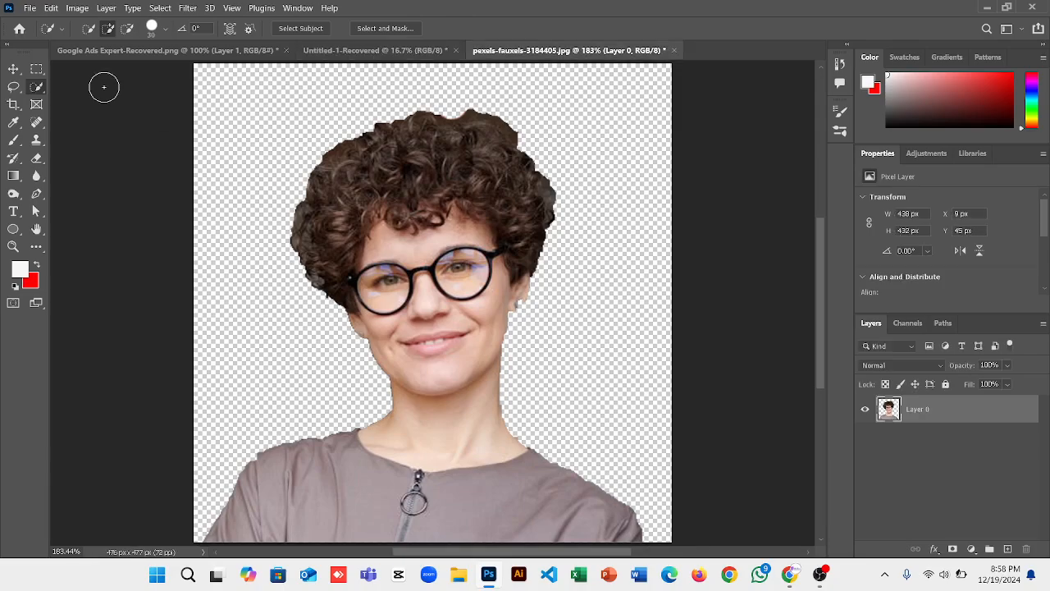
pyautogui.click(13, 68)
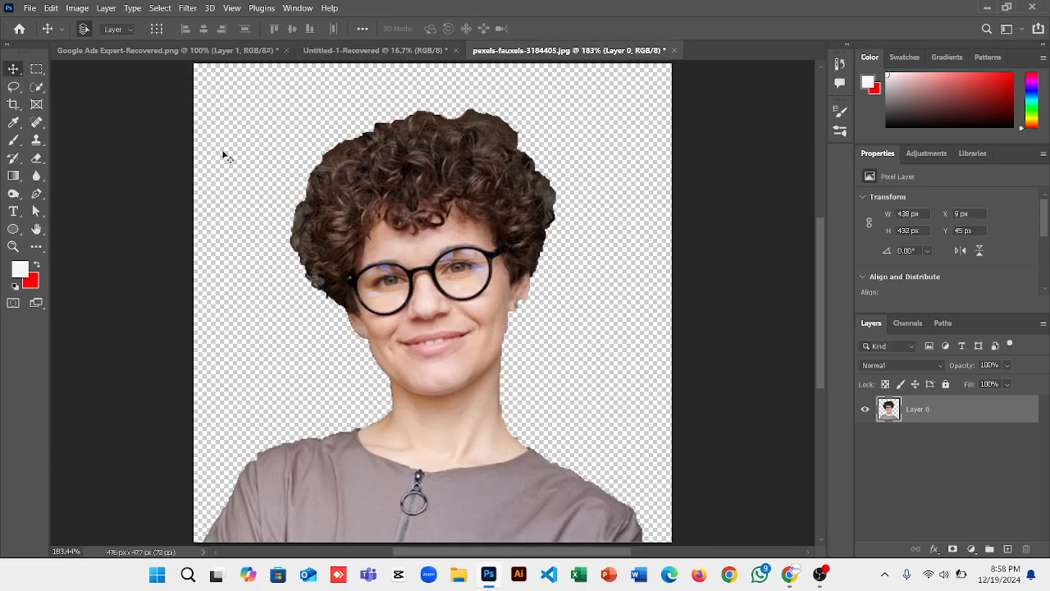
pyautogui.moveTo(406, 275); pyautogui.dragTo(557, 399)
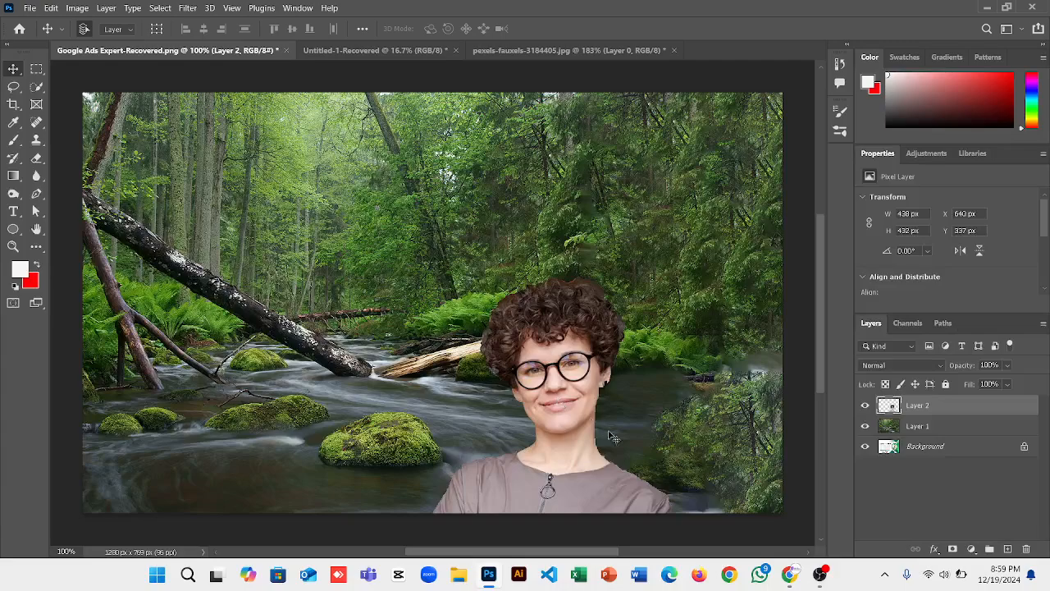
# Come back from Google Meet to the pexels photo and undo the shift of the woman's layer.
pyautogui.moveTo(791, 575)
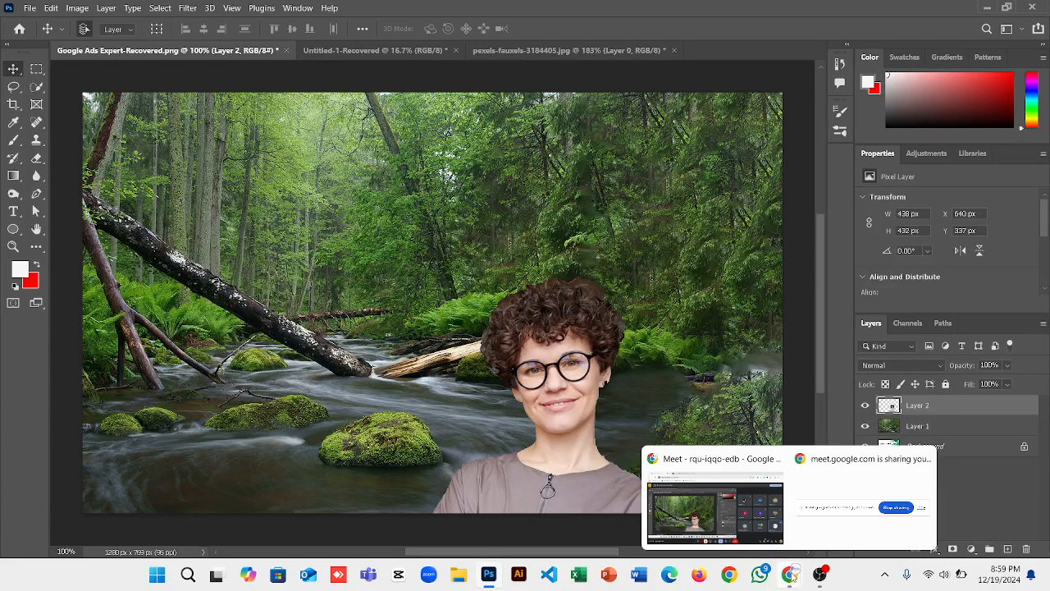
pyautogui.click(745, 523)
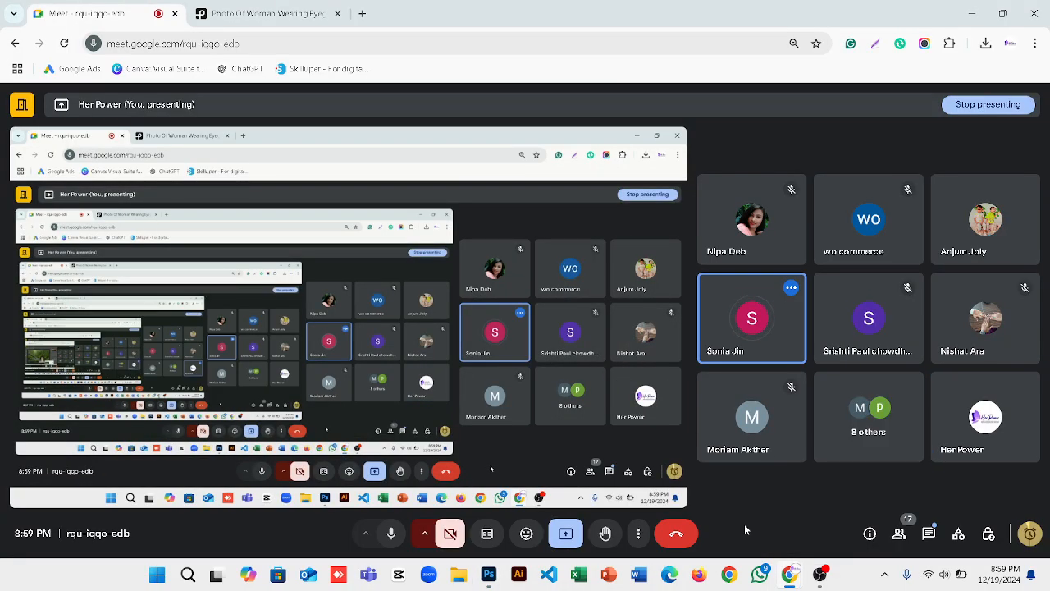
pyautogui.click(488, 574)
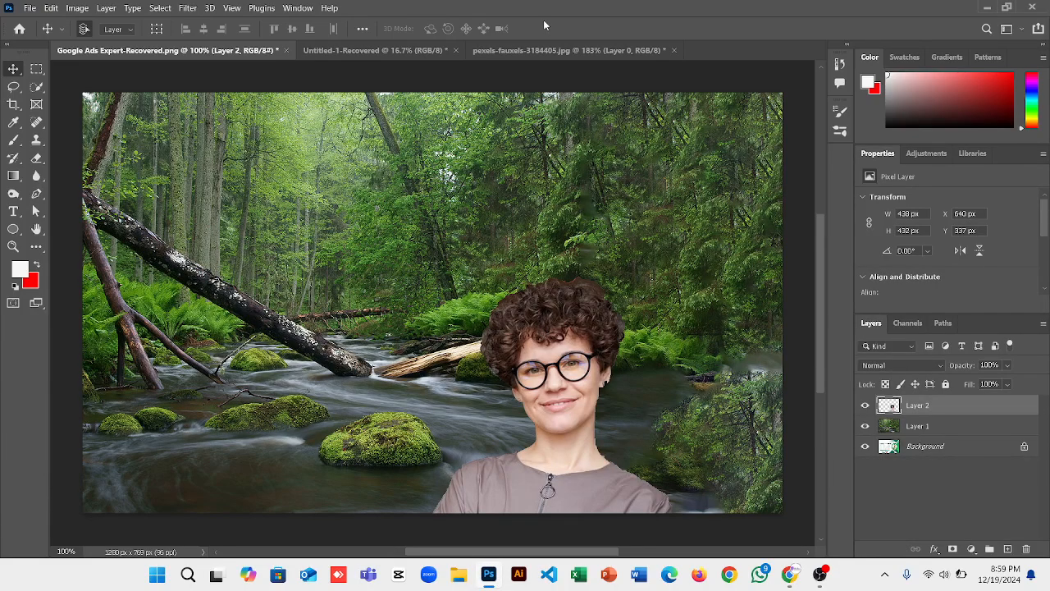
pyautogui.click(530, 50)
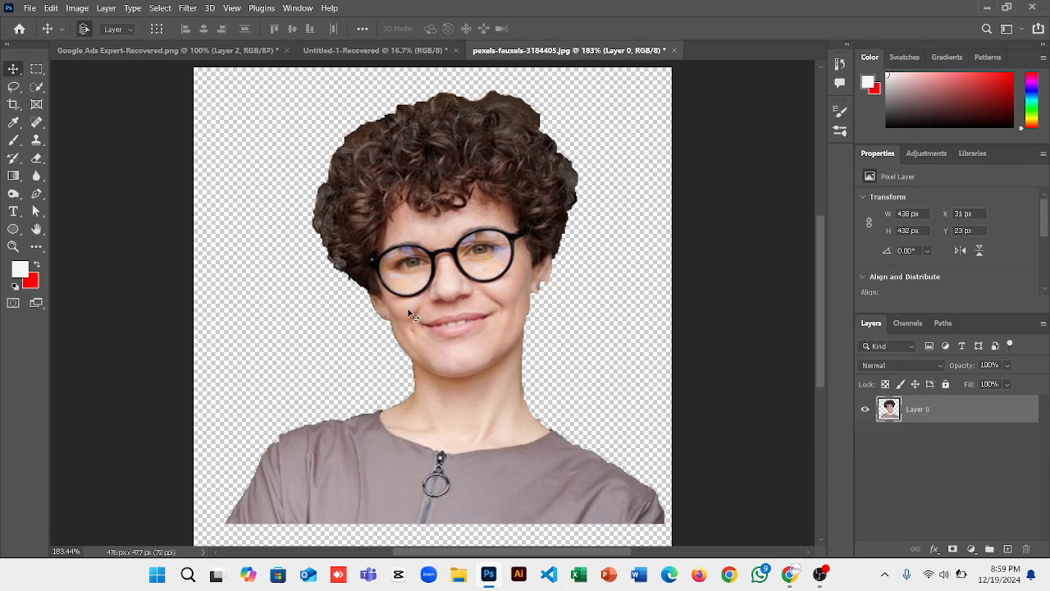
pyautogui.hotkey('ctrl', 'z')
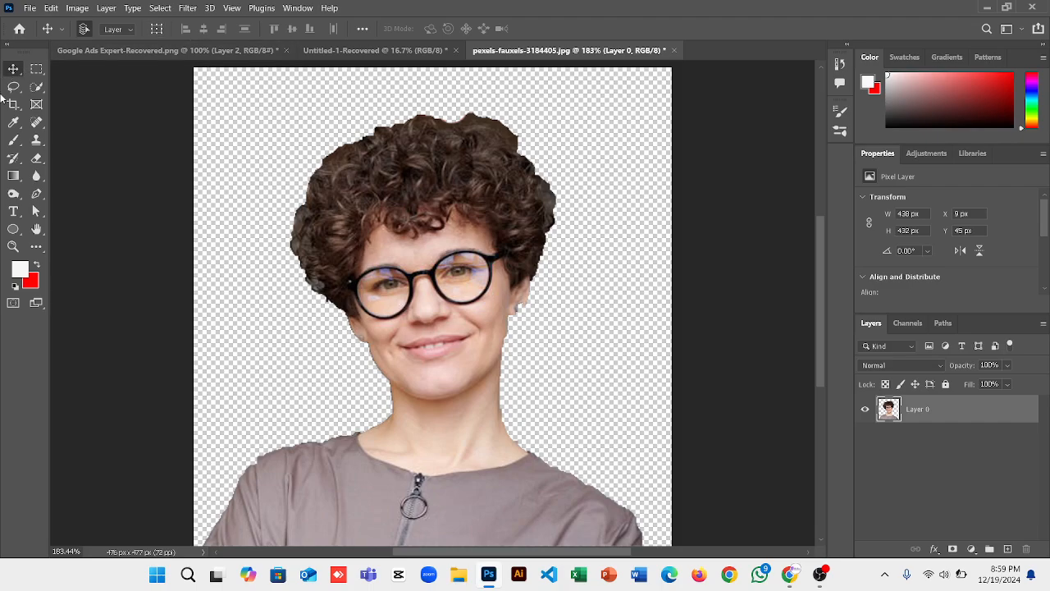
pyautogui.click(186, 9)
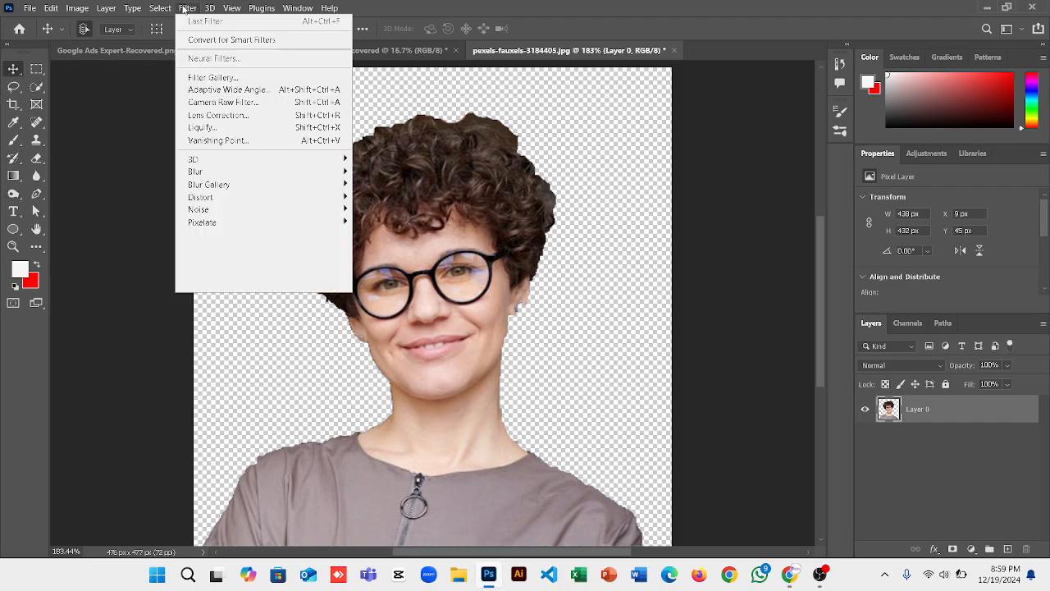
pyautogui.moveTo(86, 11)
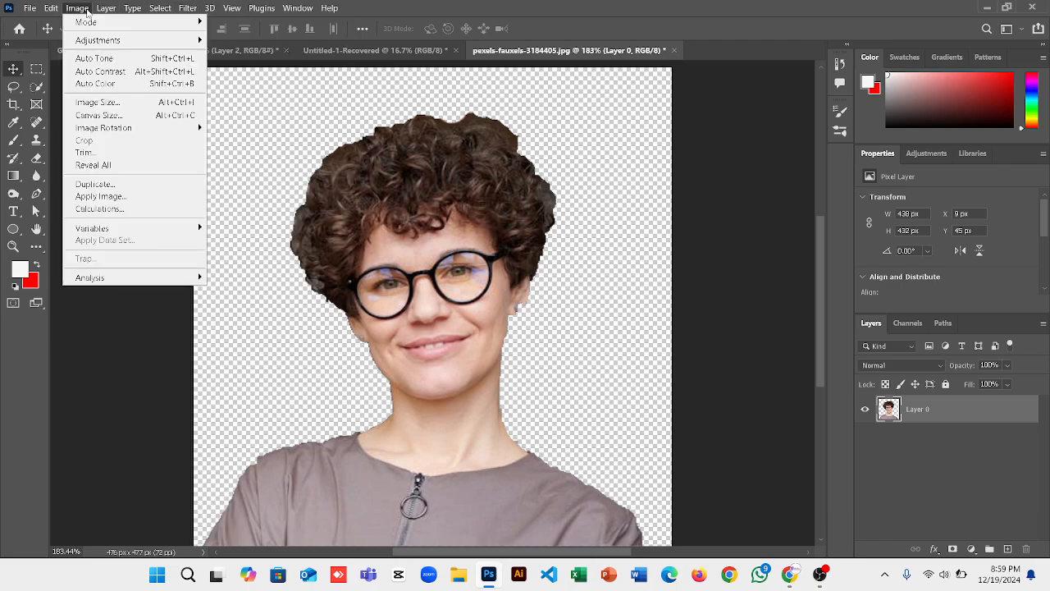
pyautogui.moveTo(99, 41)
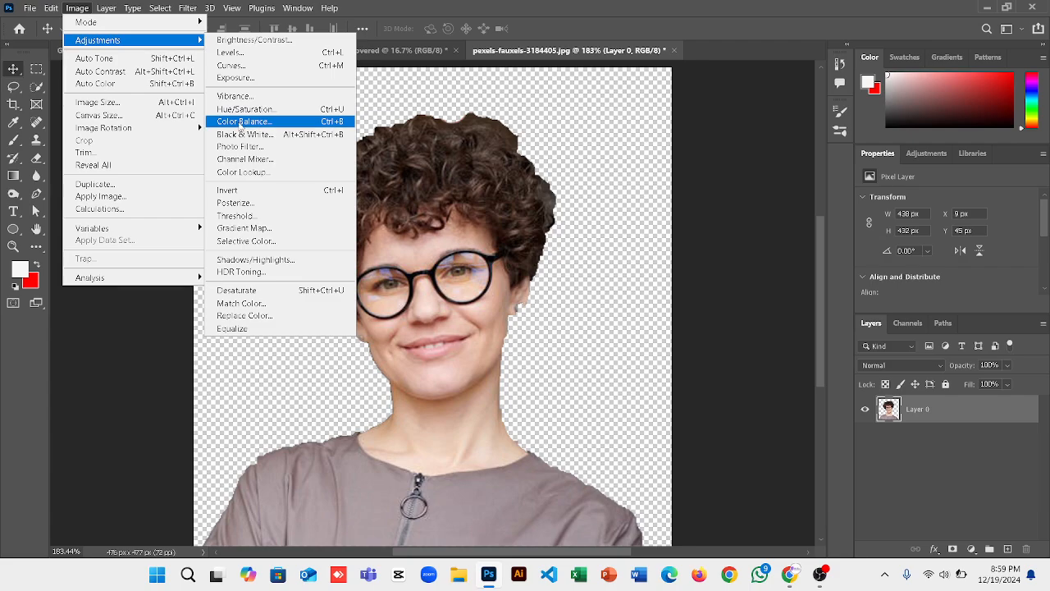
pyautogui.hotkey('ctrl', 'alt', 'shift', 'b')
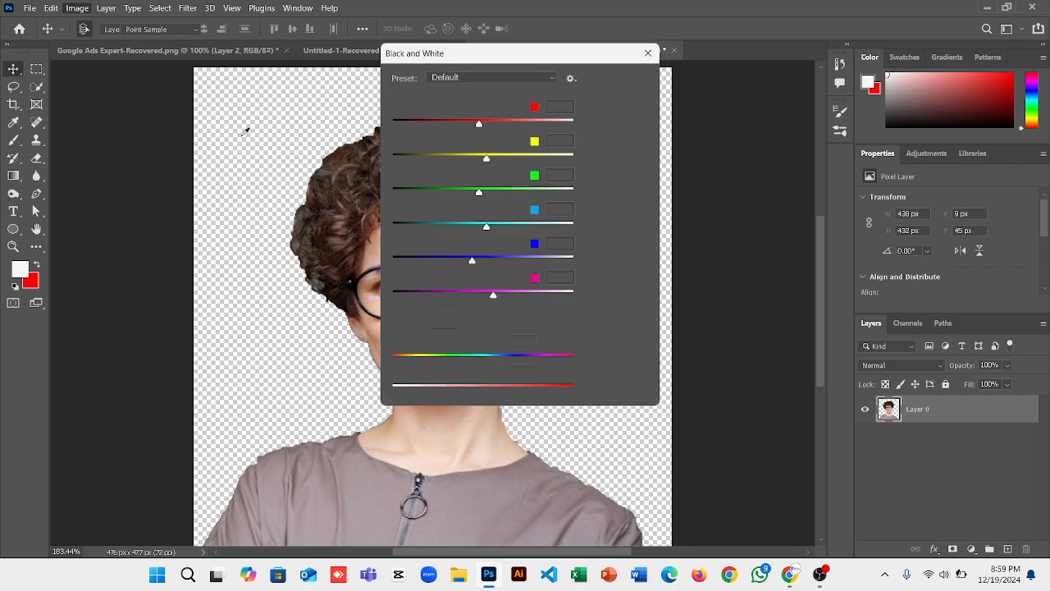
pyautogui.moveTo(460, 59); pyautogui.dragTo(759, 125)
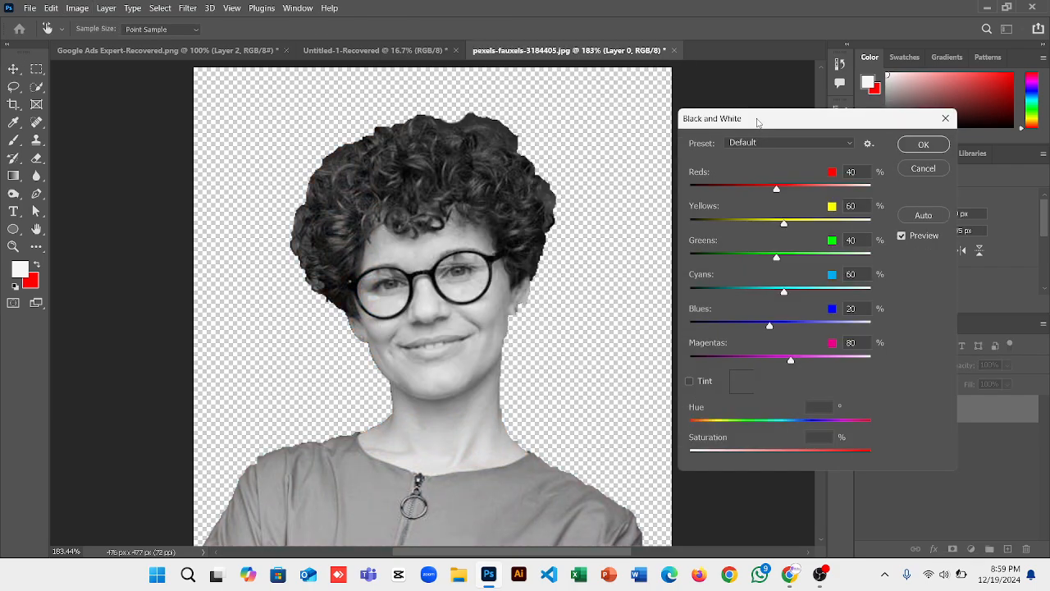
pyautogui.click(924, 167)
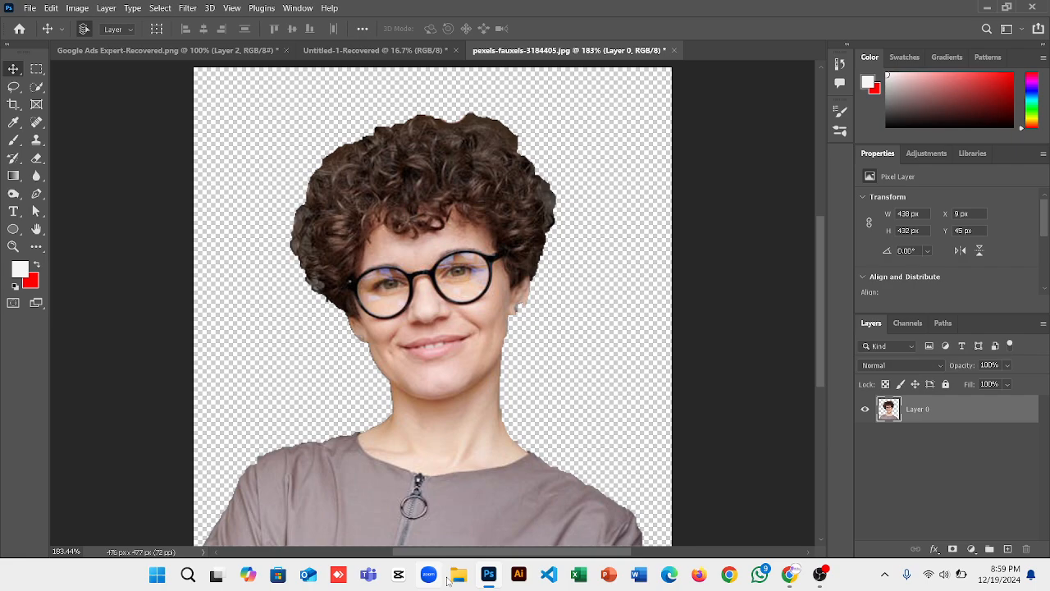
# Leave the Google Meet call in the browser and return to Meet's home screen.
pyautogui.click(790, 578)
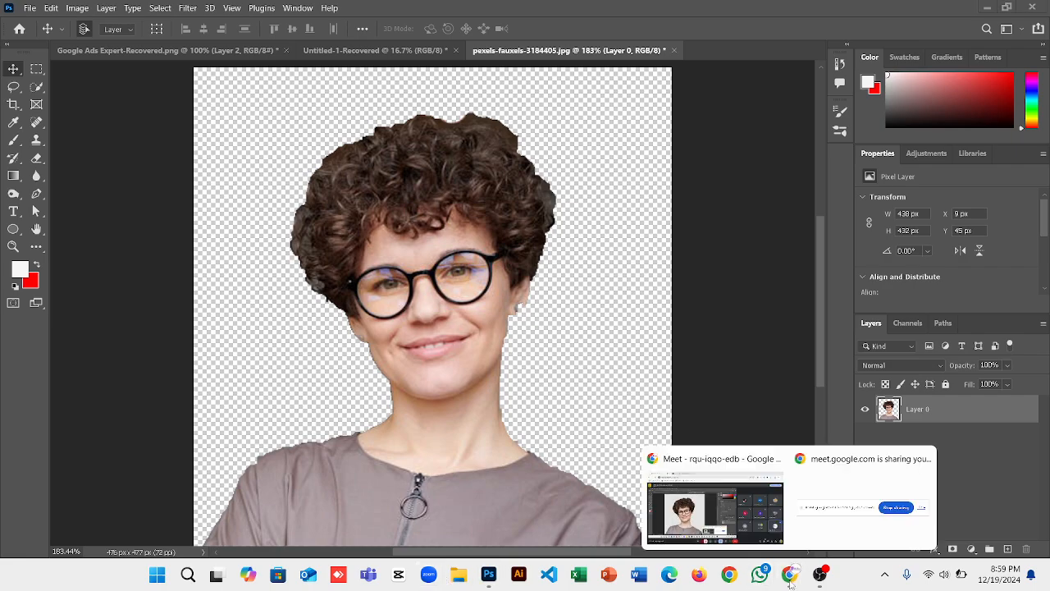
pyautogui.click(732, 523)
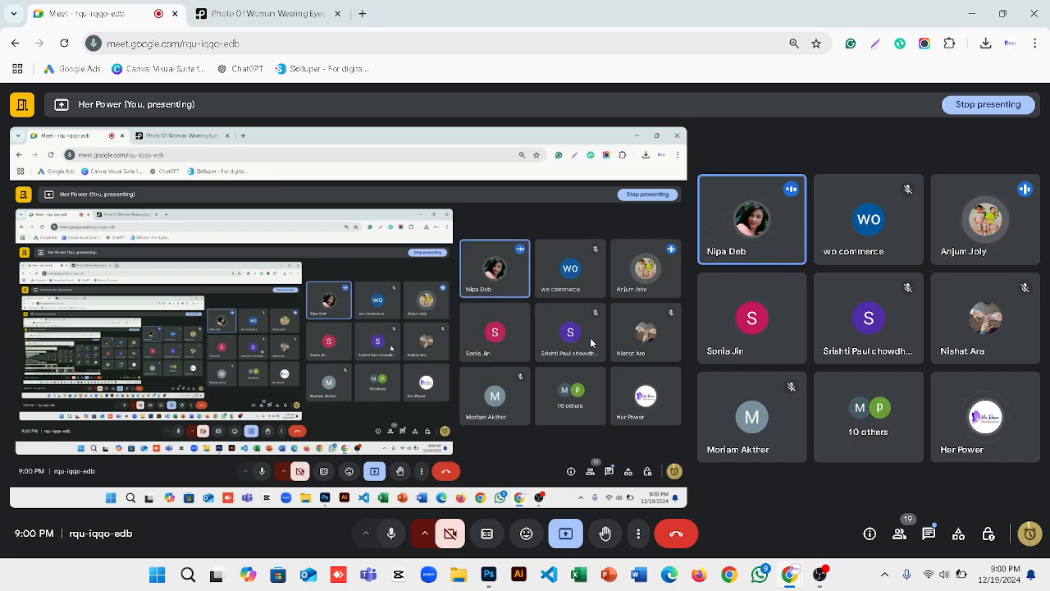
pyautogui.click(363, 14)
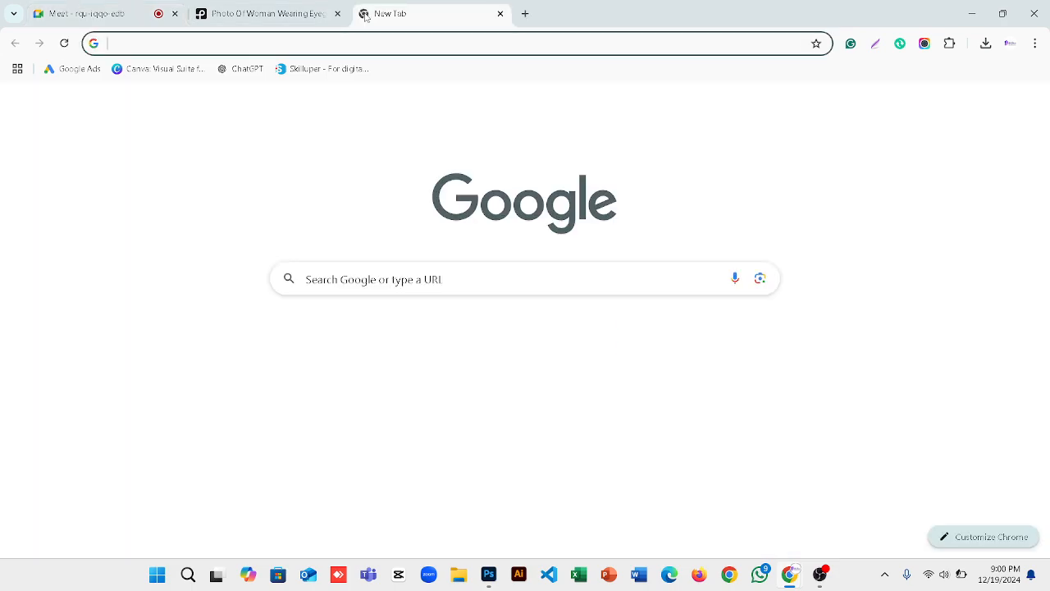
pyautogui.click(140, 6)
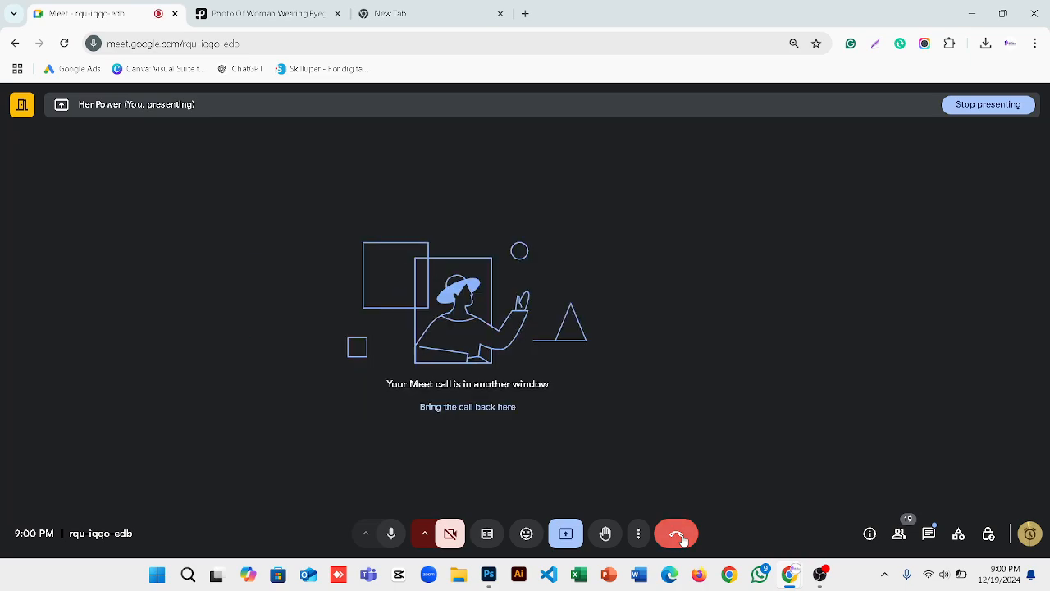
pyautogui.click(680, 537)
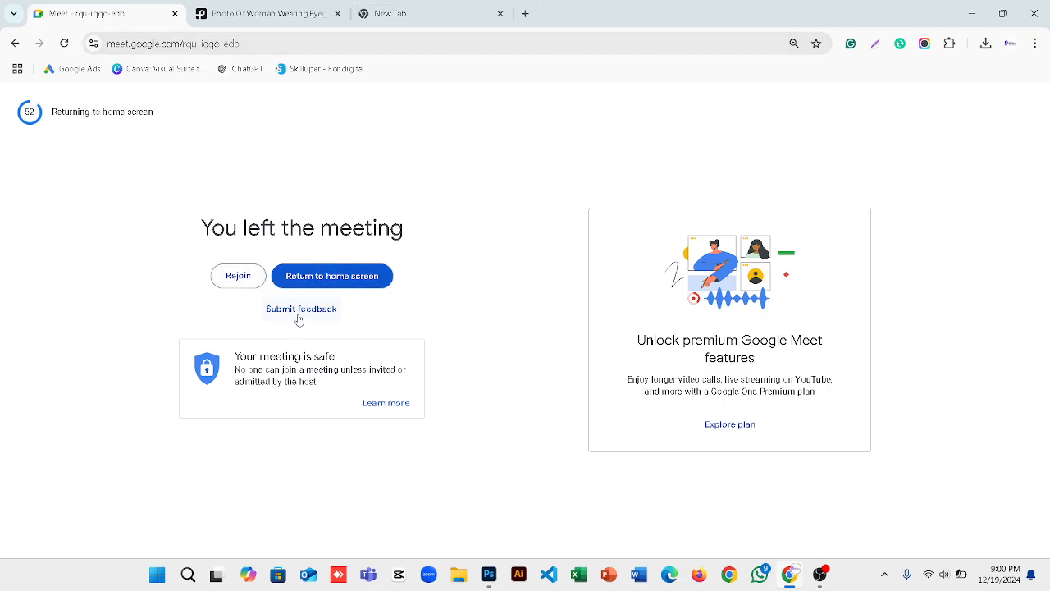
pyautogui.click(345, 280)
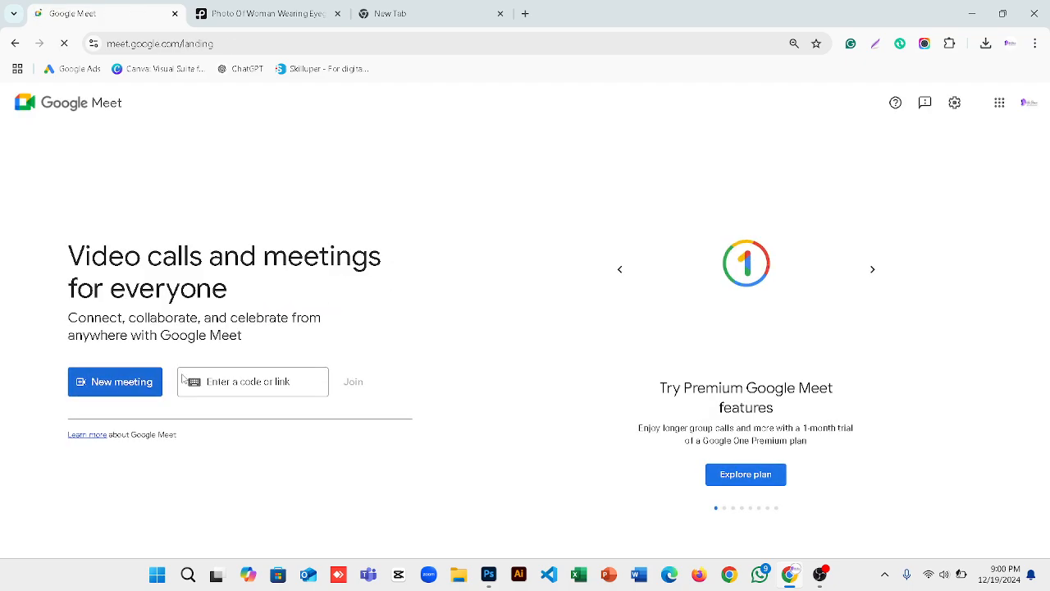
# Start an instant Google Meet meeting and dismiss the meeting-ready panel.
pyautogui.click(123, 384)
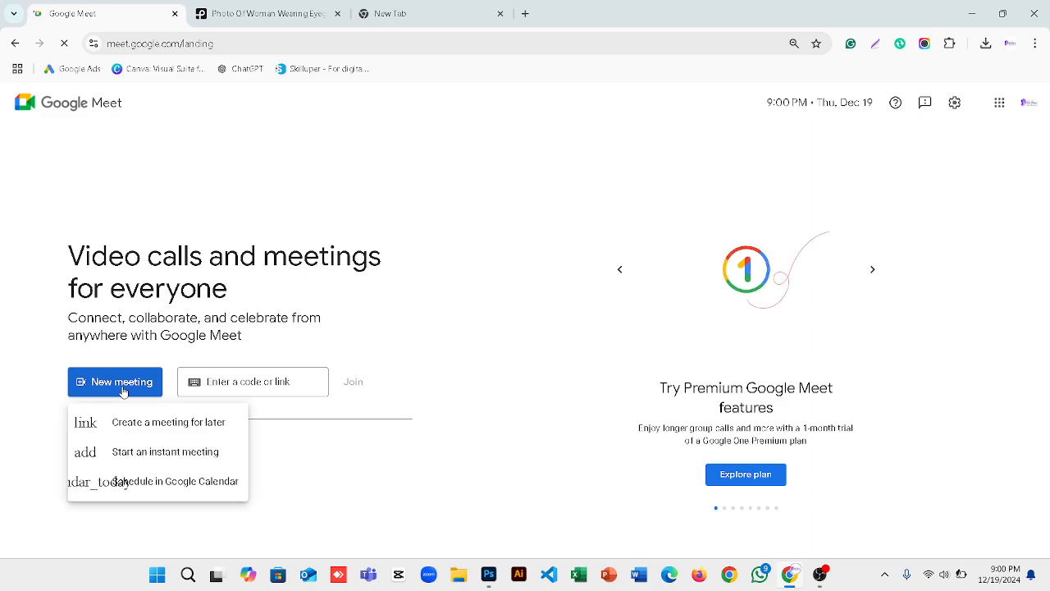
pyautogui.click(140, 452)
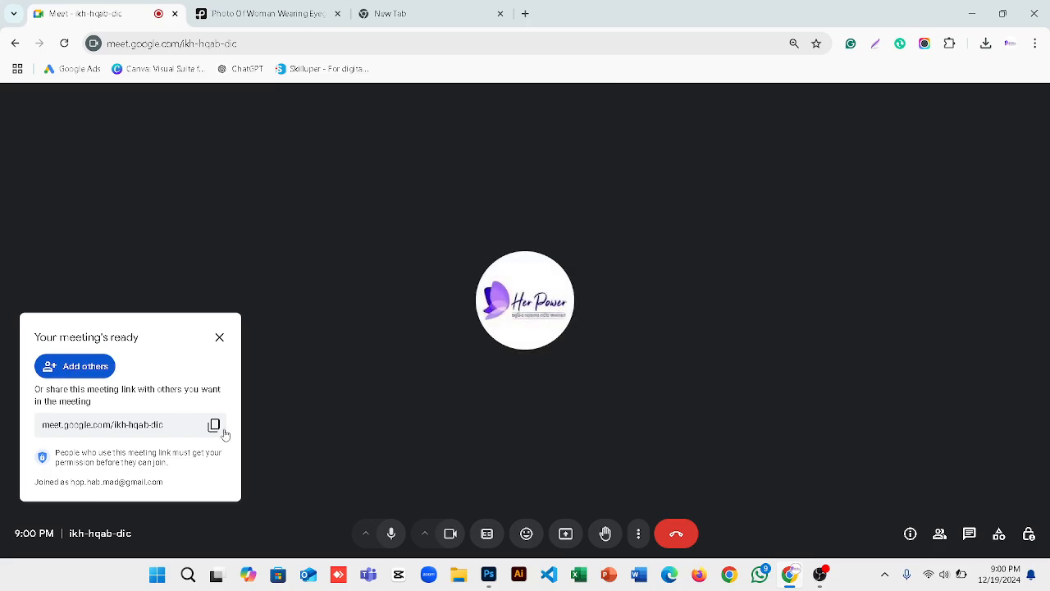
pyautogui.click(220, 338)
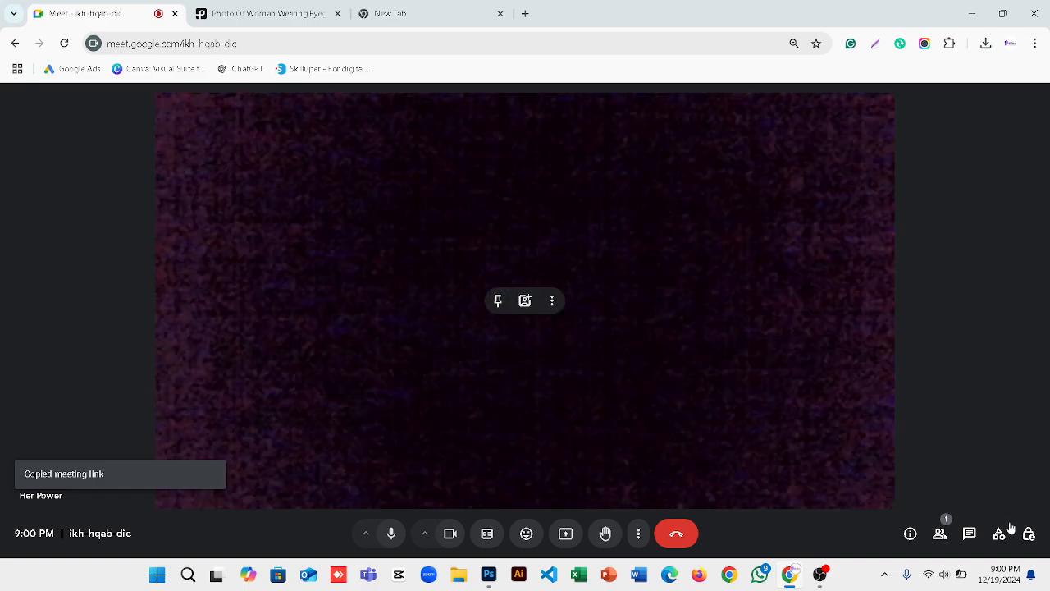
# Set the meeting access type to Open in Host controls and turn the camera off.
pyautogui.click(1028, 537)
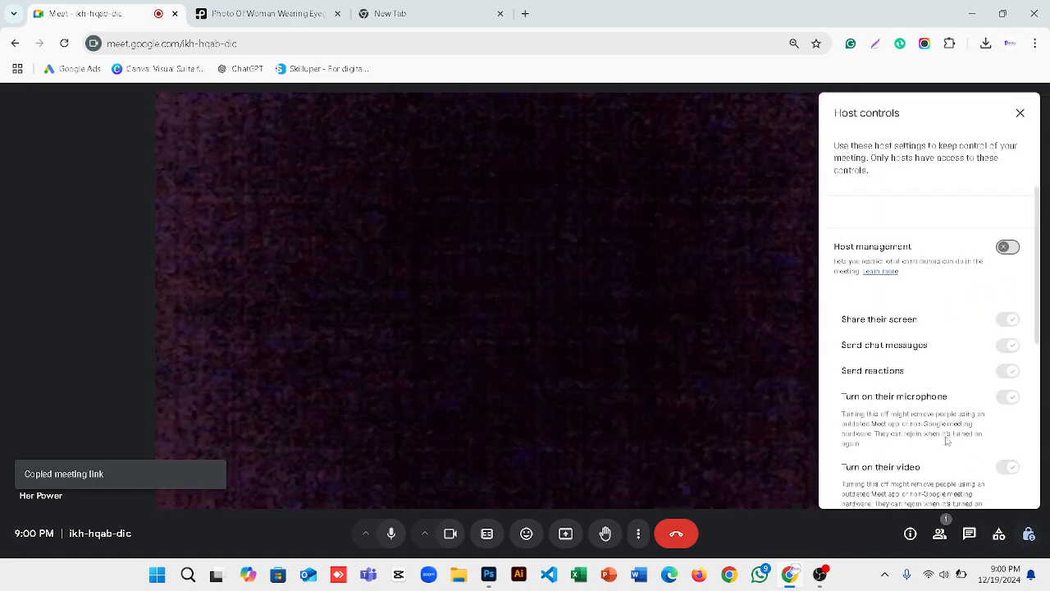
pyautogui.scroll(-3, 930, 474)
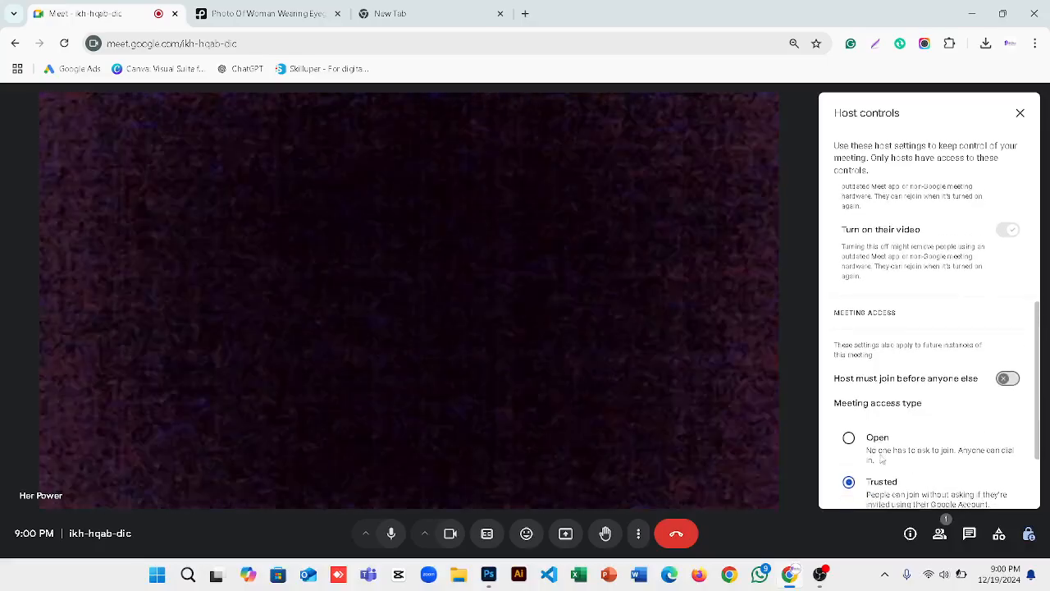
pyautogui.click(853, 441)
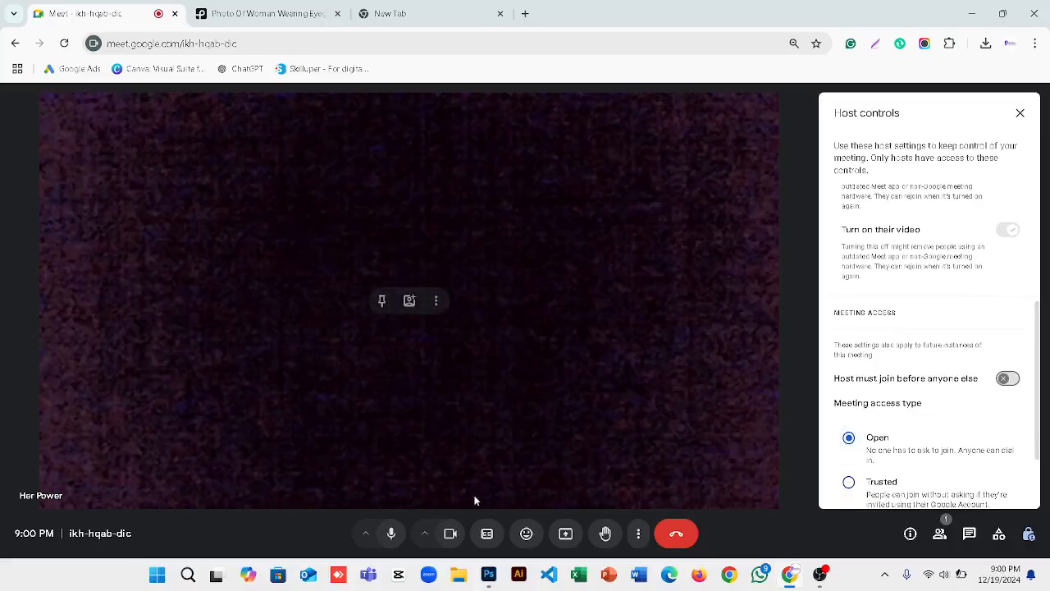
pyautogui.click(448, 534)
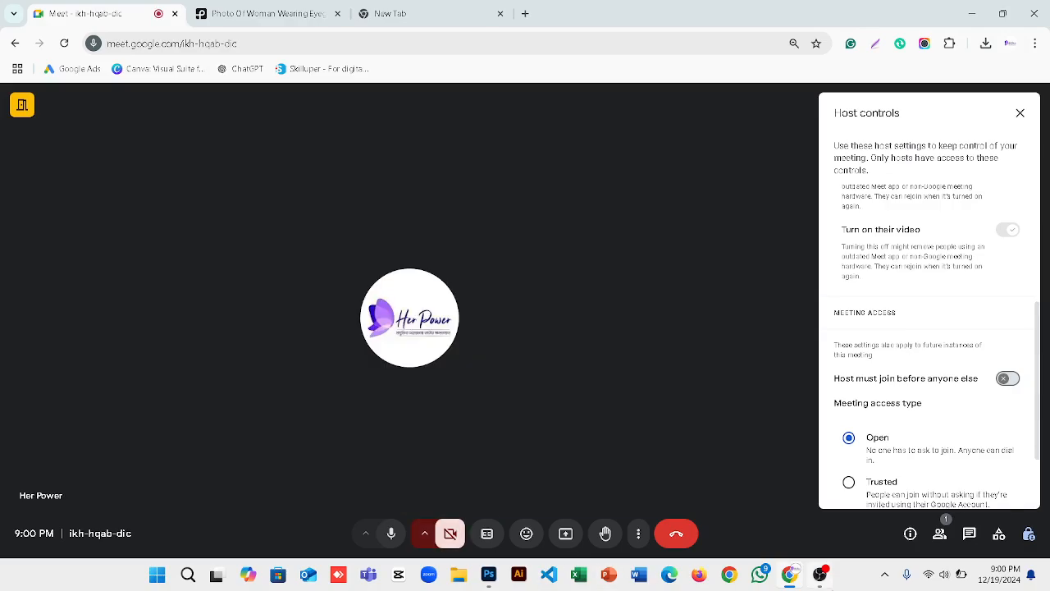
# Paste and send the Meet link in the Women E-commerce Trainee Group chat, then close WhatsApp.
pyautogui.click(762, 574)
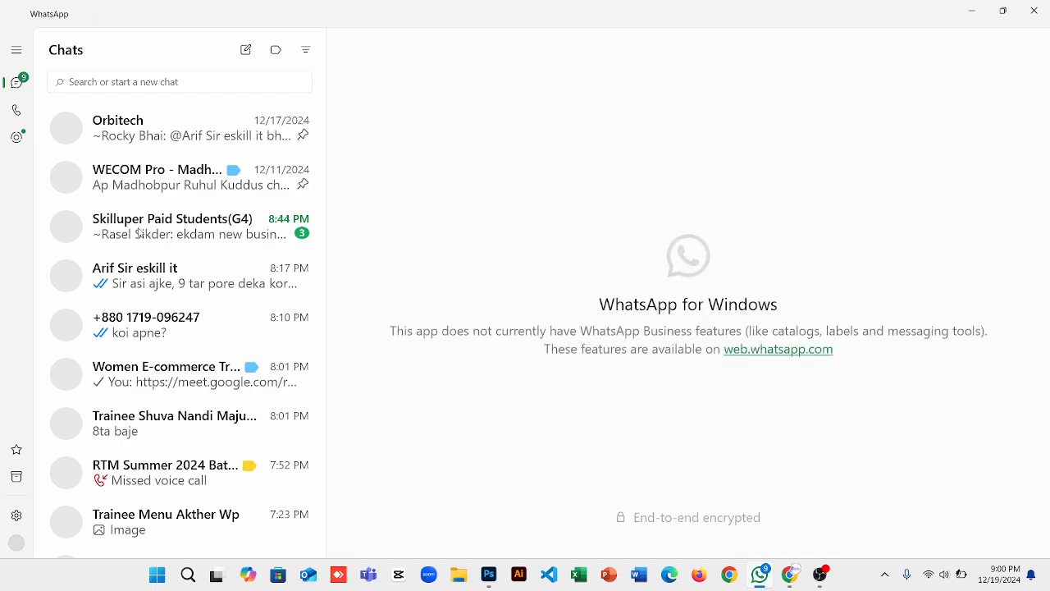
pyautogui.click(145, 384)
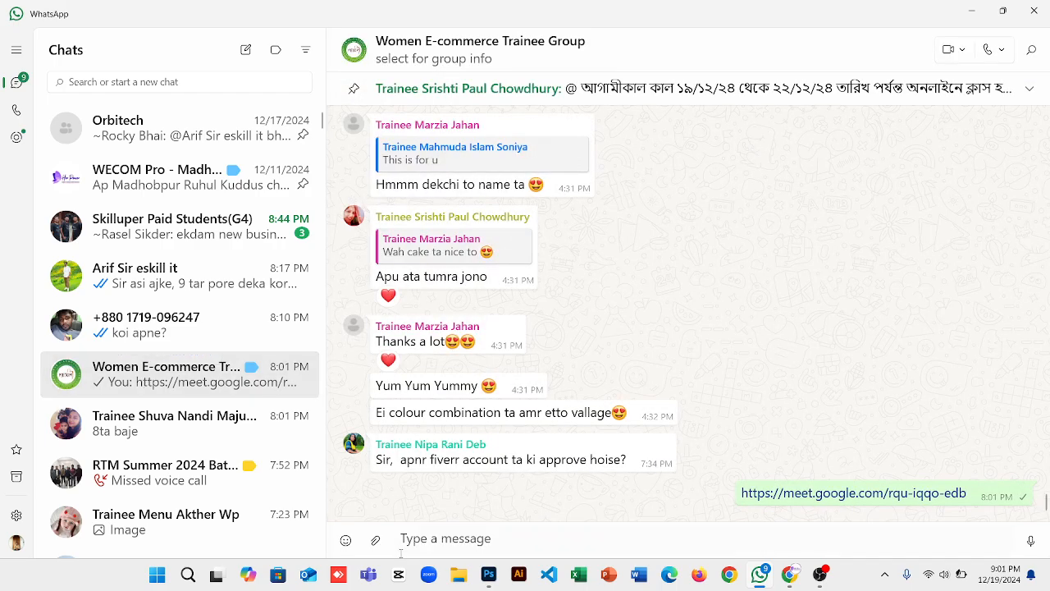
pyautogui.write('https://meet.google.com/ikh-hqab-dic')
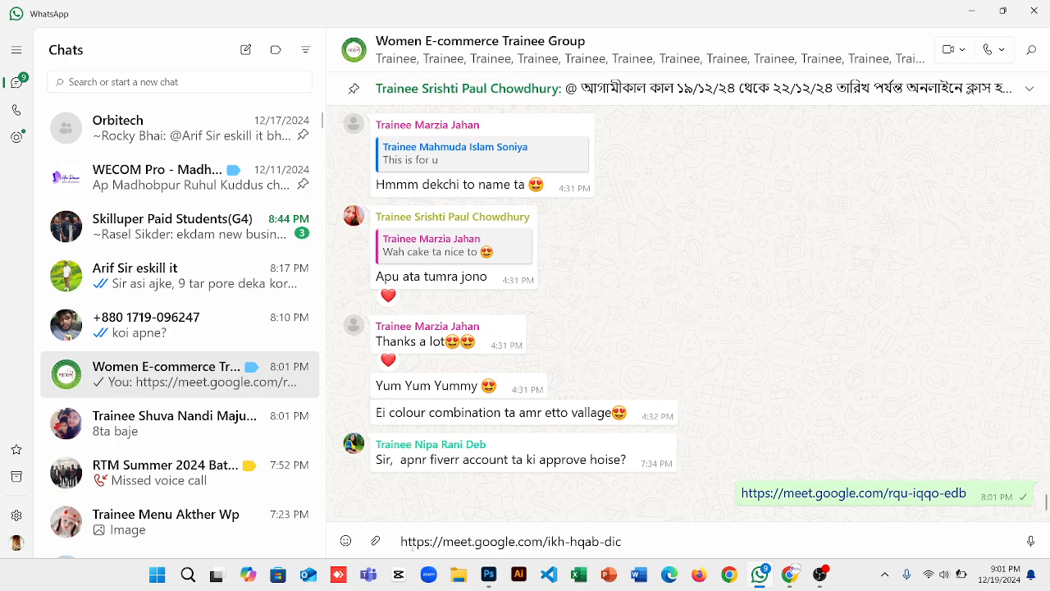
pyautogui.press('Return')
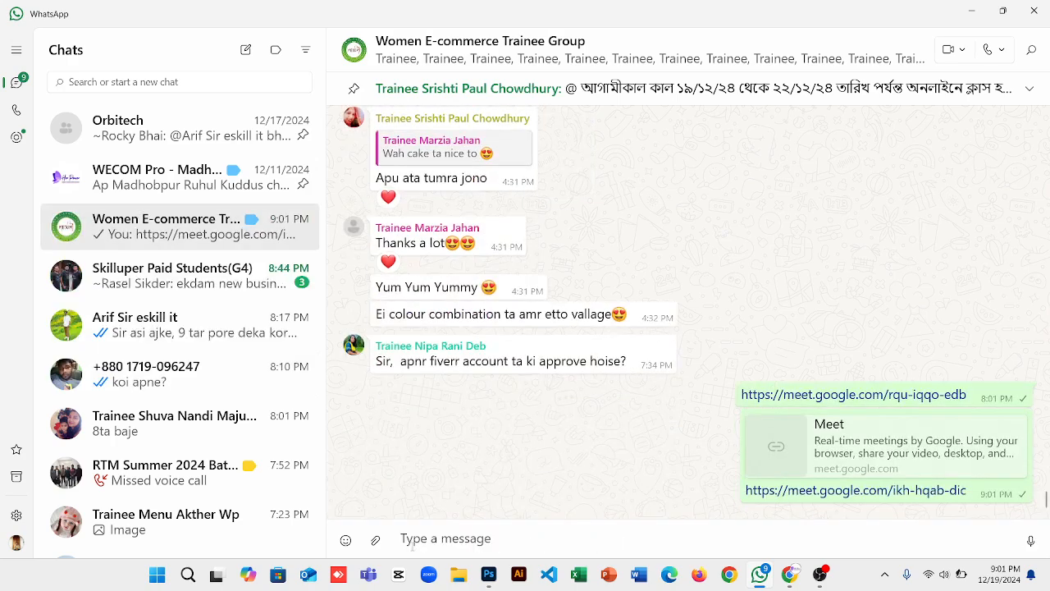
pyautogui.press('Escape')
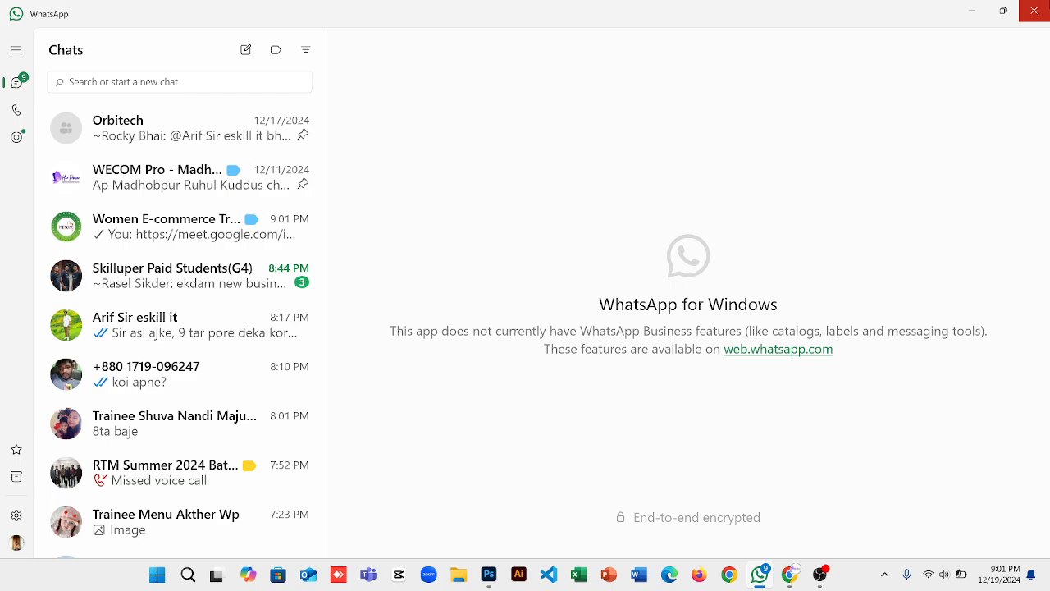
pyautogui.click(1034, 10)
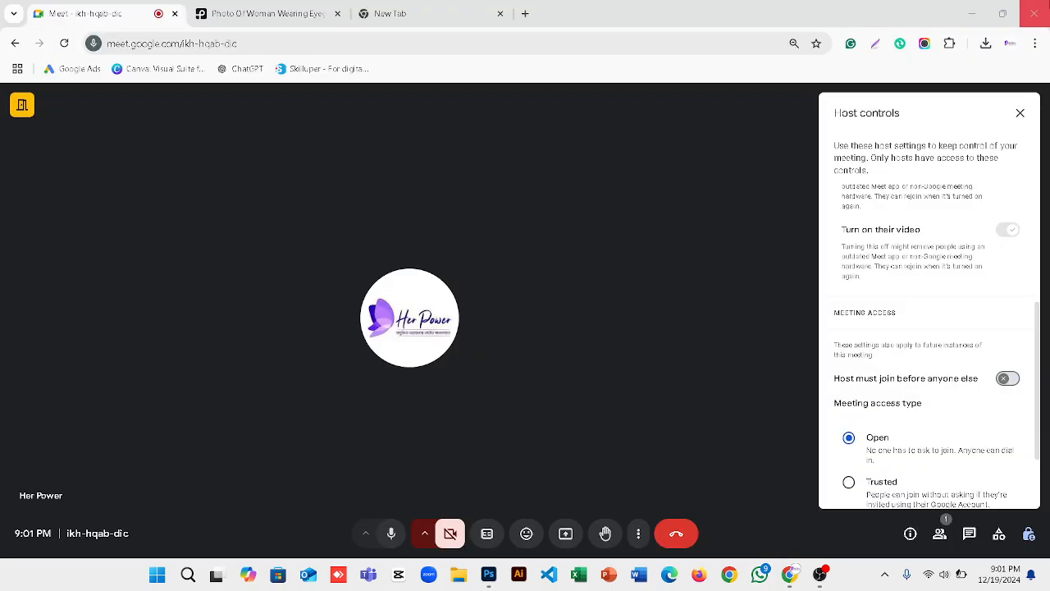
# Close Host controls and dismiss the Say Thanks! popup on the Pexels photo page.
pyautogui.click(1020, 112)
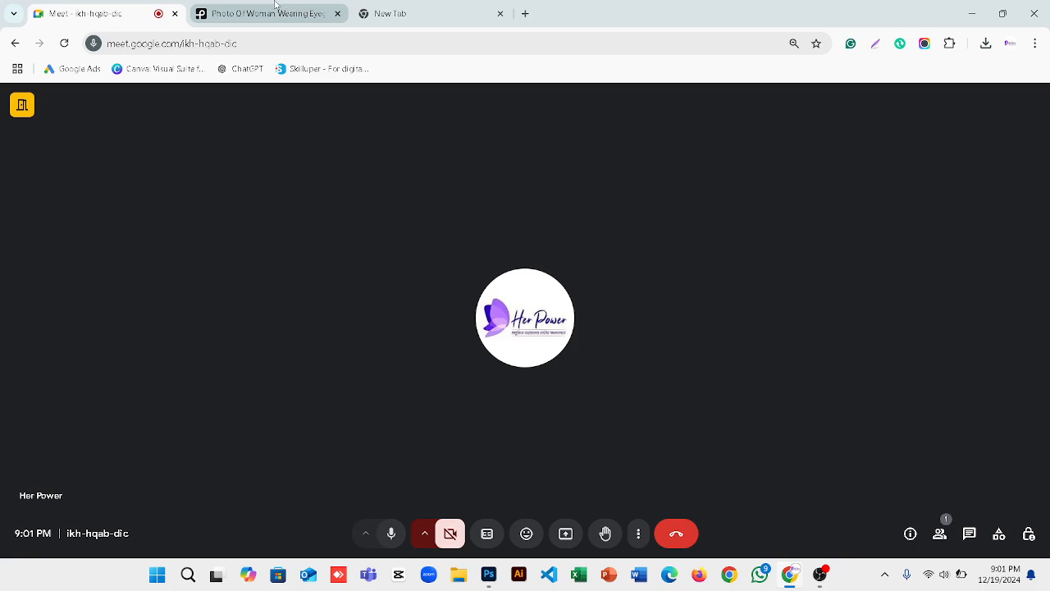
pyautogui.click(277, 5)
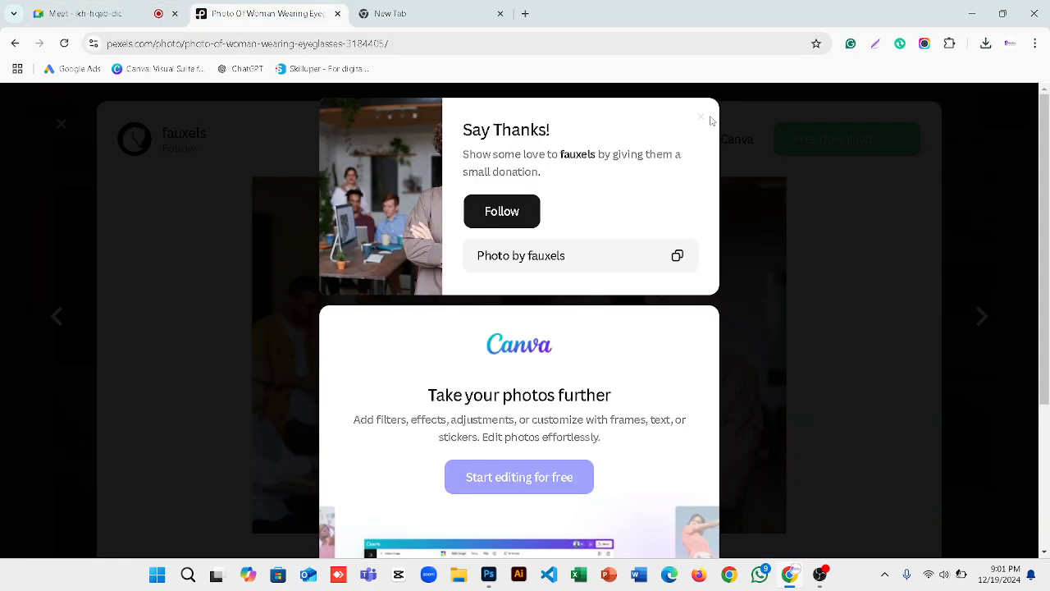
pyautogui.click(703, 119)
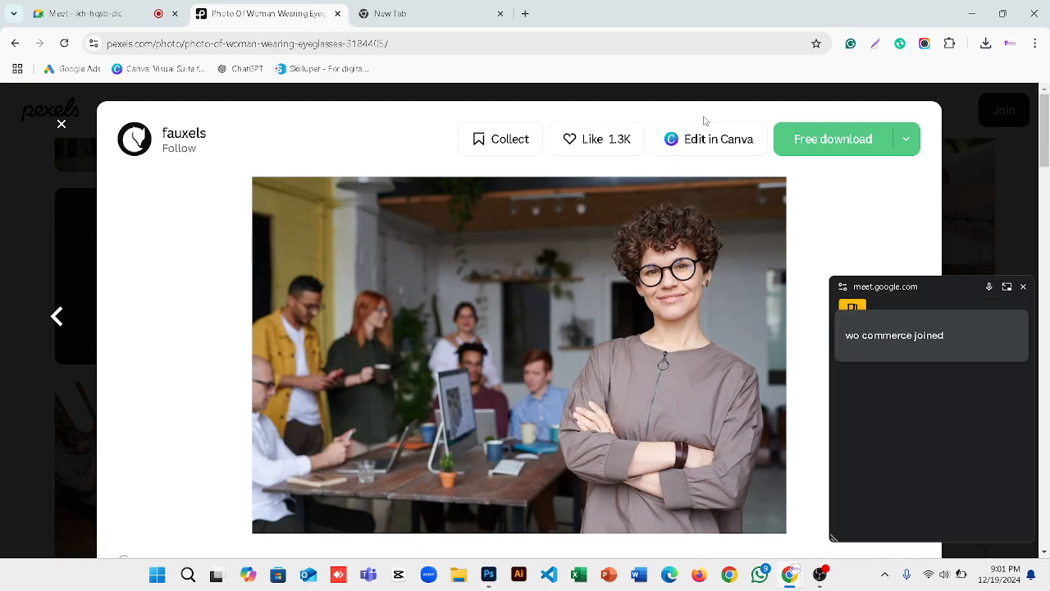
pyautogui.moveTo(940, 311)
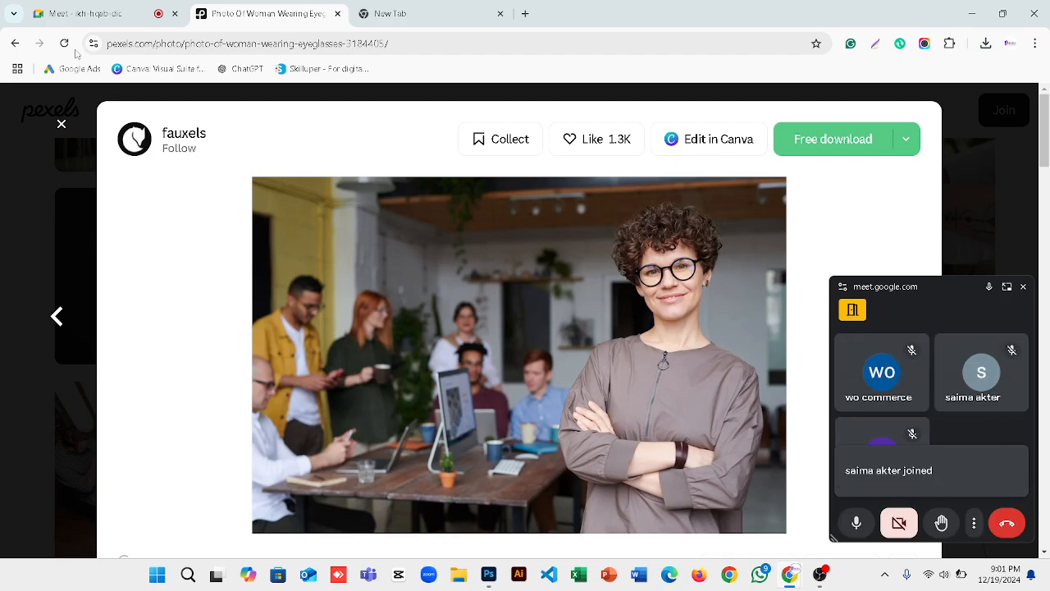
# Back in the Meet tab, present and share the Entire Screen.
pyautogui.click(79, 14)
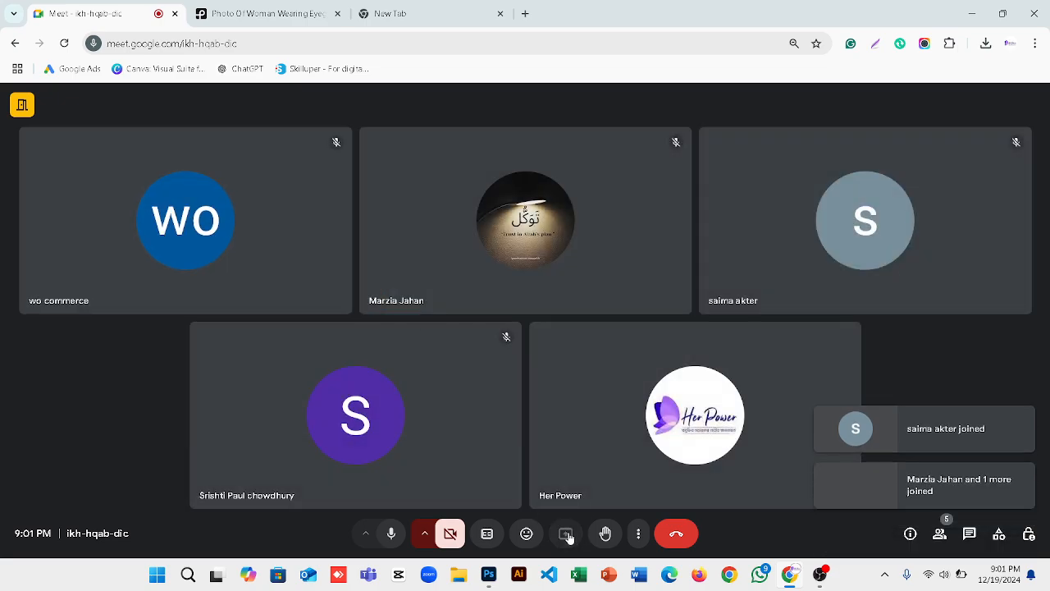
pyautogui.click(568, 535)
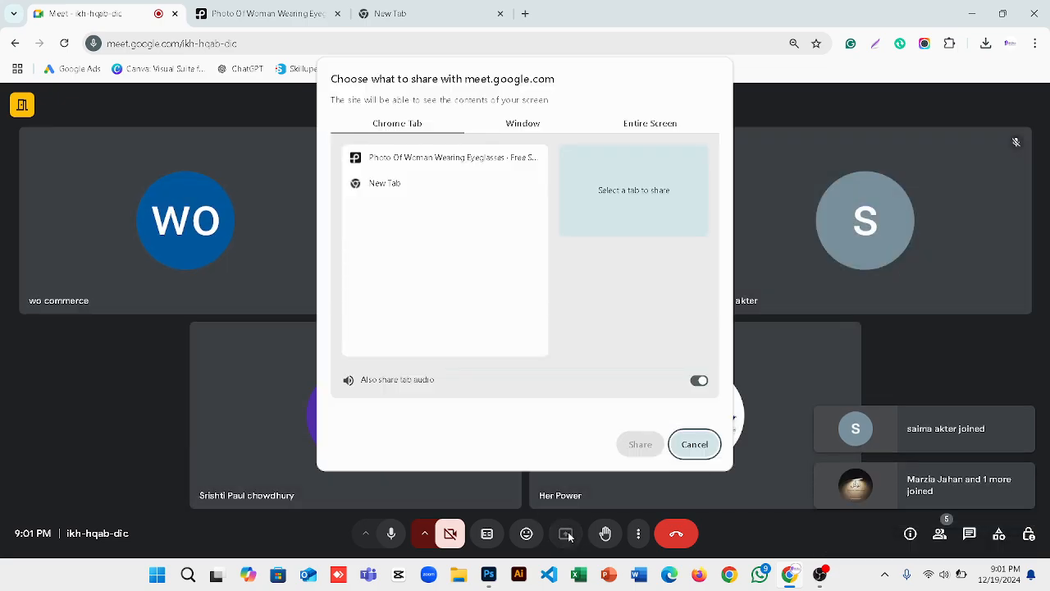
pyautogui.click(642, 123)
pyautogui.click(479, 182)
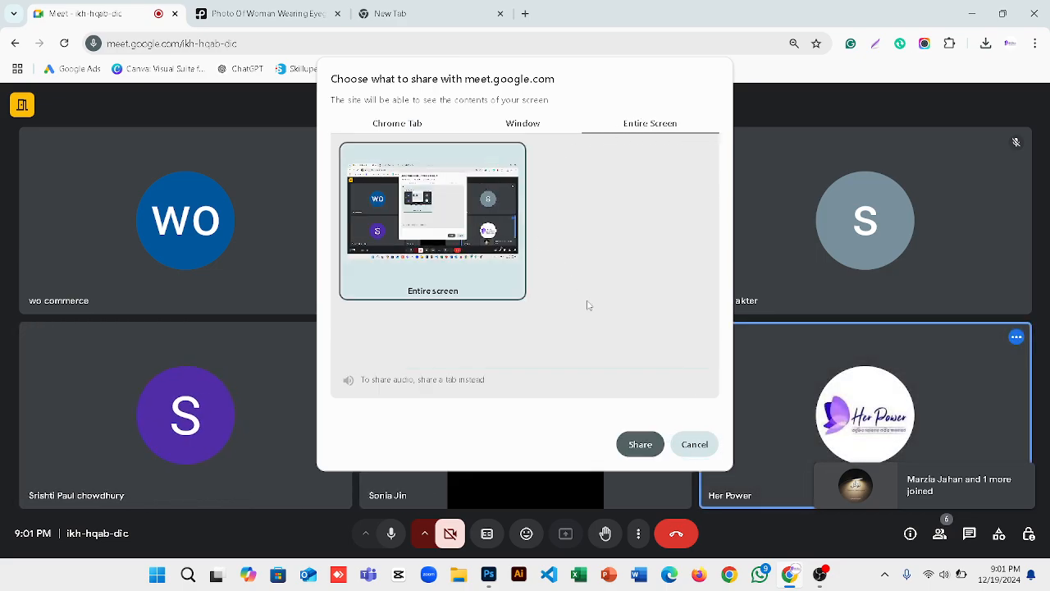
pyautogui.click(648, 445)
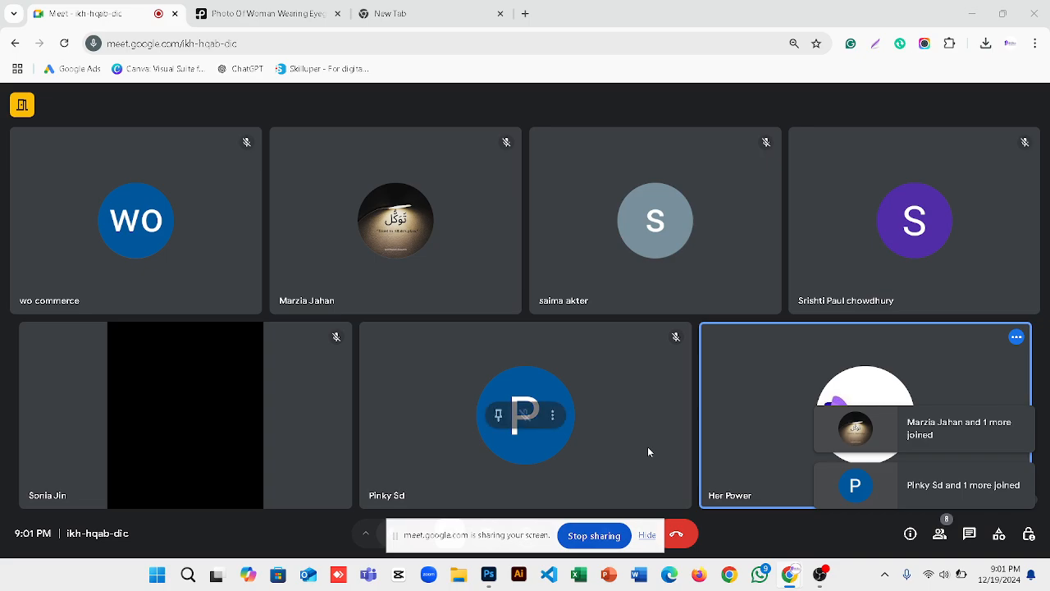
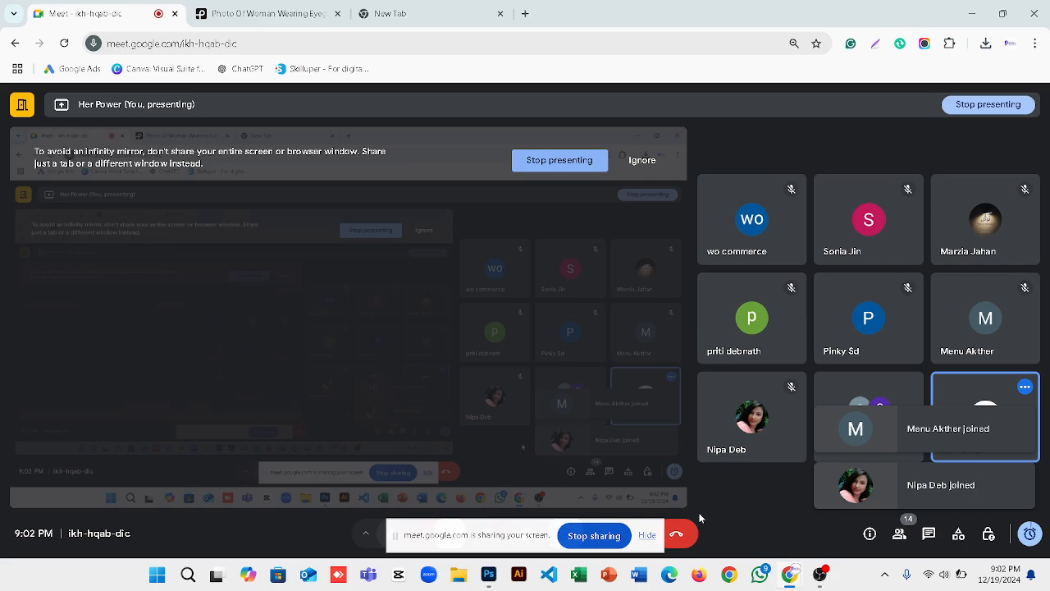
# Hide the 'sharing your screen' bar and ignore the infinity-mirror warning to keep presenting.
pyautogui.click(646, 535)
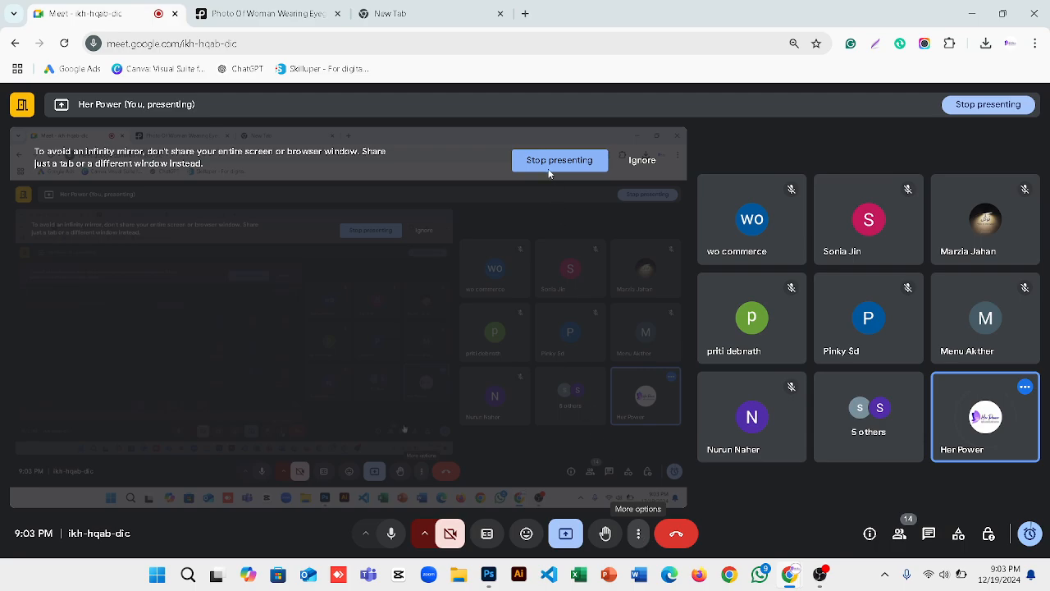
pyautogui.click(637, 162)
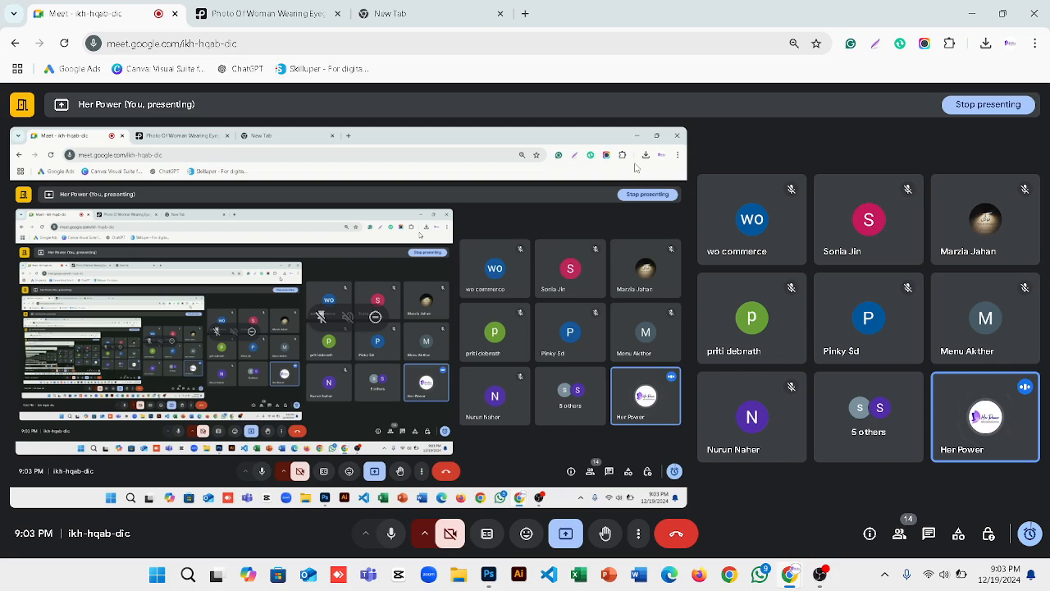
pyautogui.moveTo(489, 574)
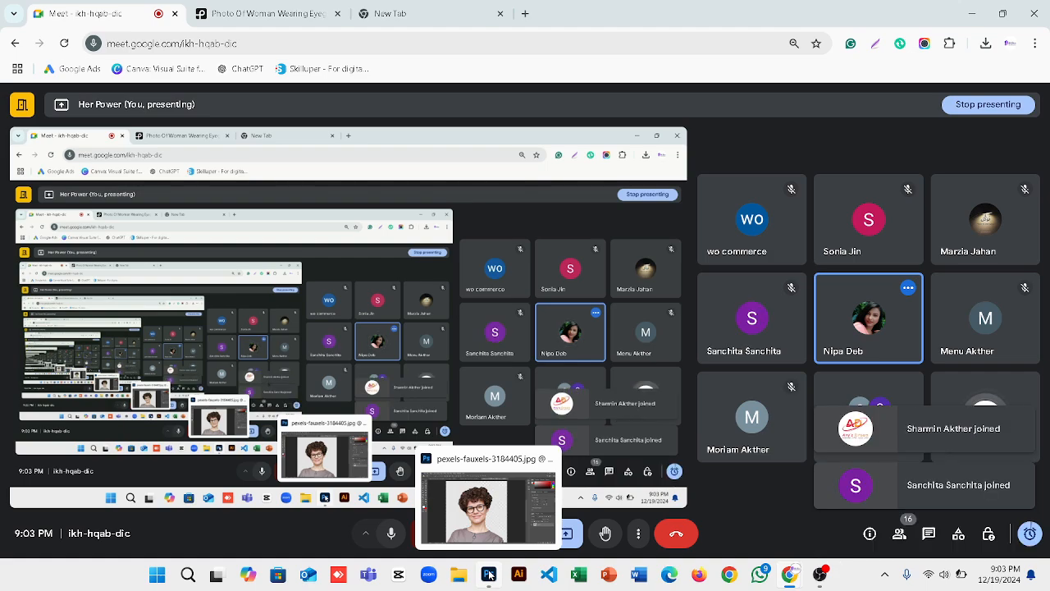
# Bring up Photoshop's cut-out portrait and choose the Rectangle Tool from the shape tools.
pyautogui.click(489, 575)
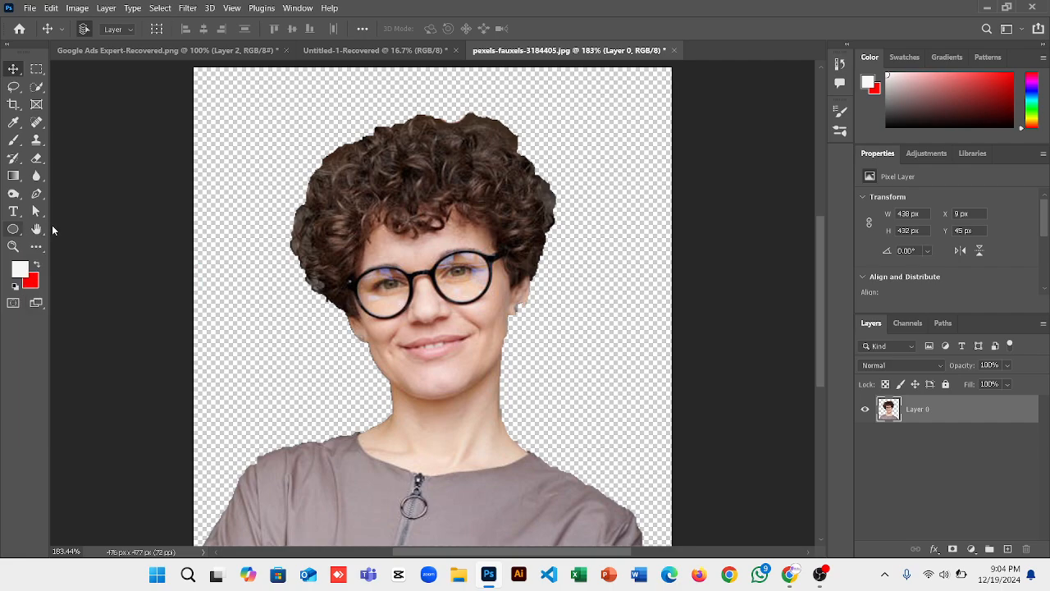
pyautogui.click(13, 229)
pyautogui.click(72, 230)
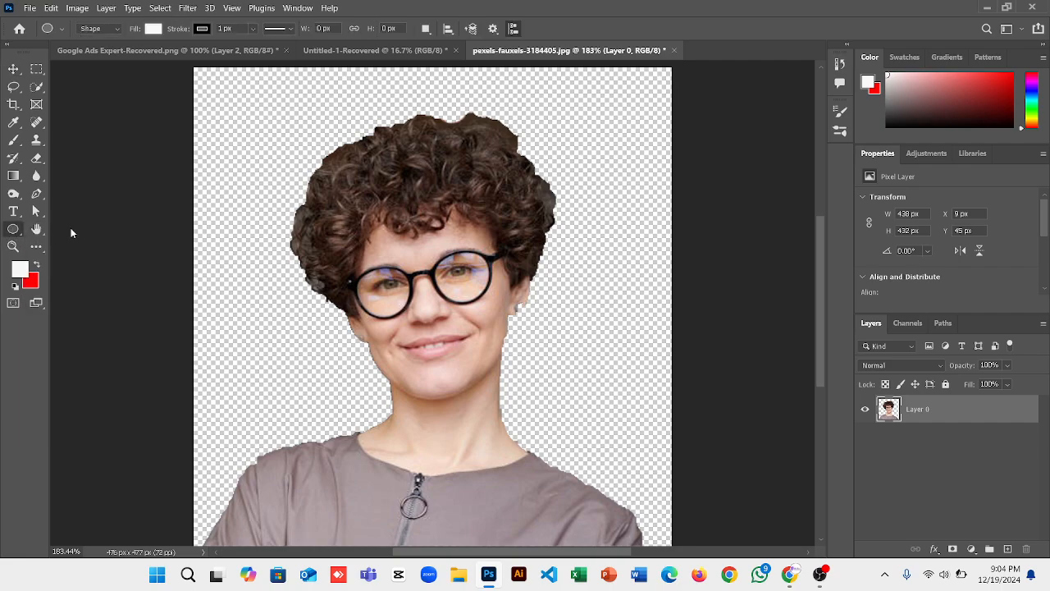
# Cancel the size dialog and drag a white 476 × 477 px rectangle across the whole canvas.
pyautogui.click(427, 268)
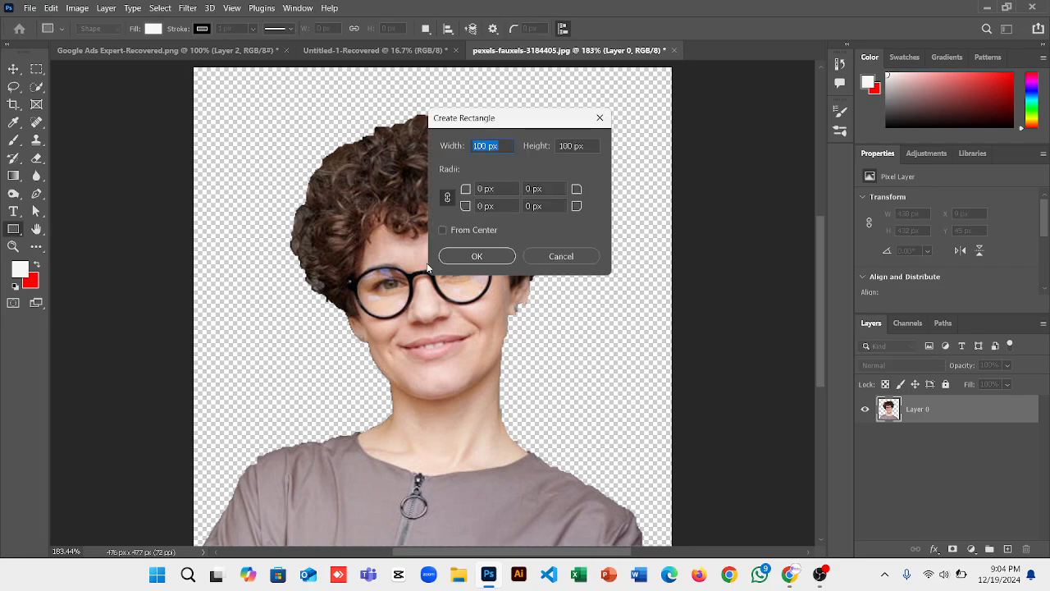
pyautogui.click(552, 255)
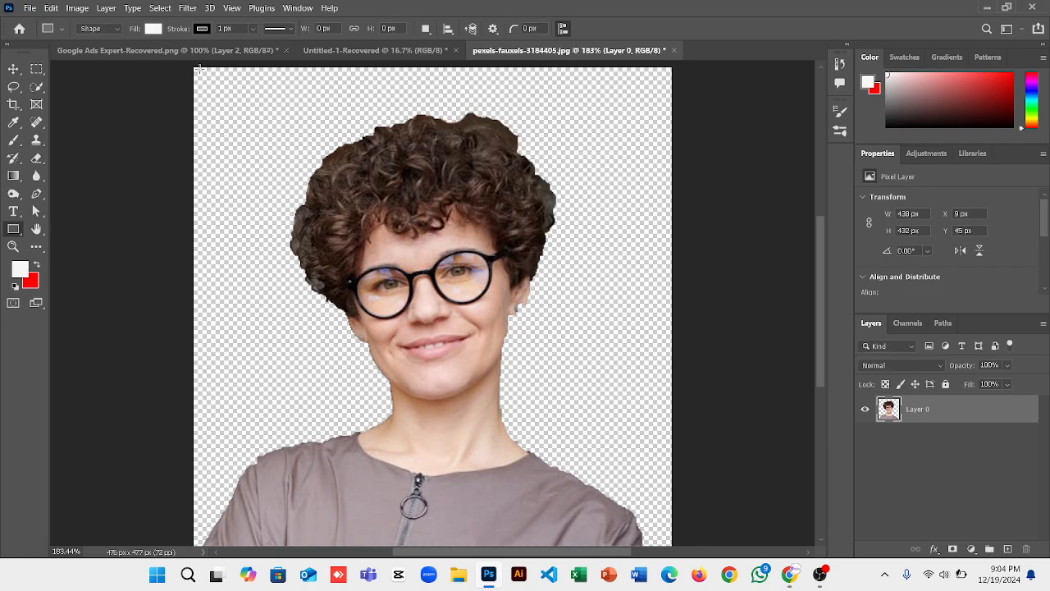
pyautogui.moveTo(193, 67); pyautogui.dragTo(672, 531)
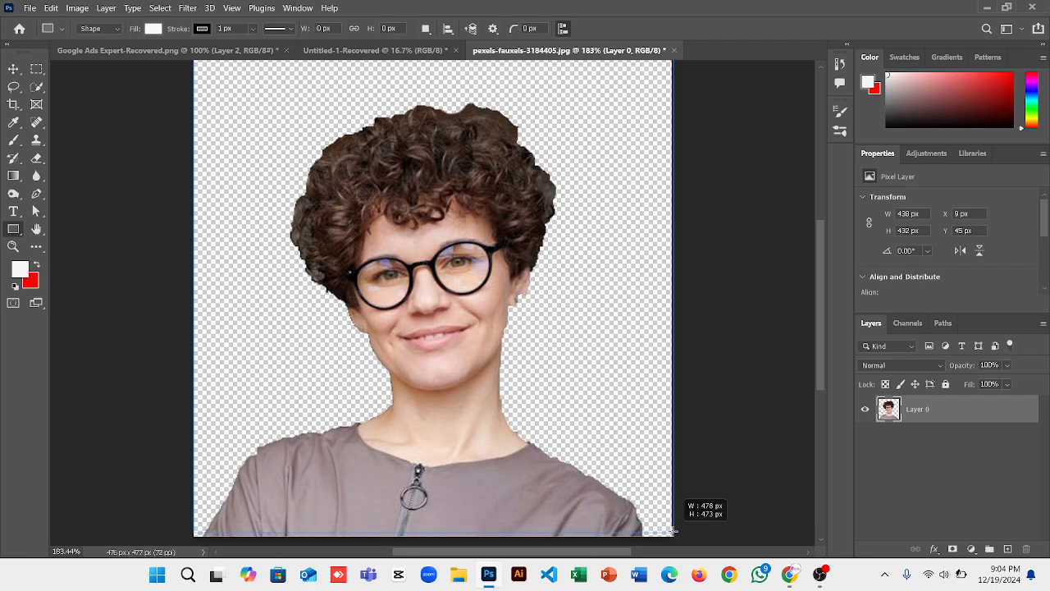
pyautogui.moveTo(672, 531); pyautogui.dragTo(671, 460)
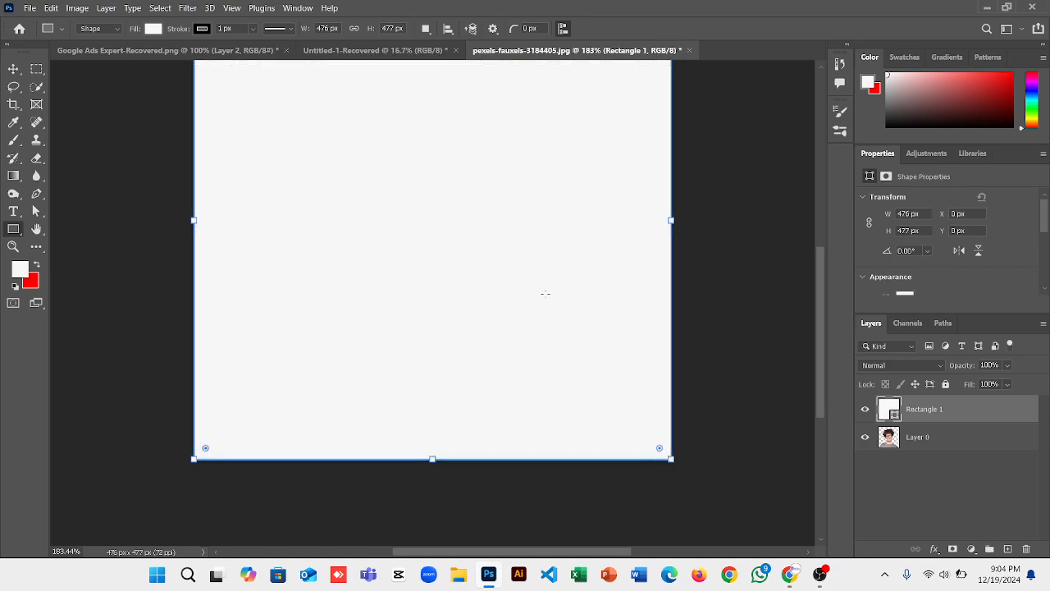
pyautogui.scroll(3, 545, 293)
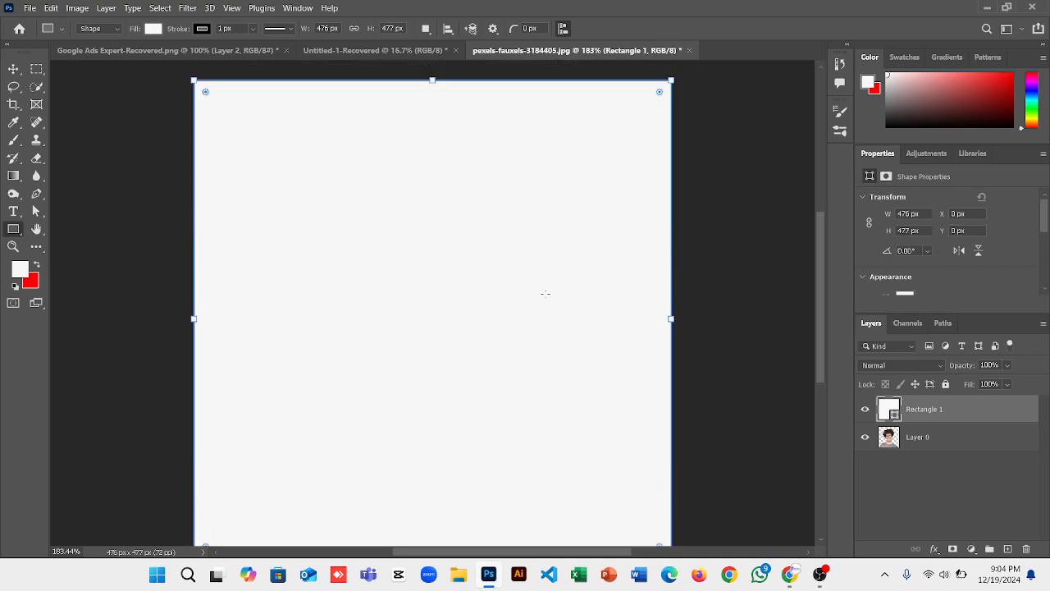
pyautogui.click(12, 69)
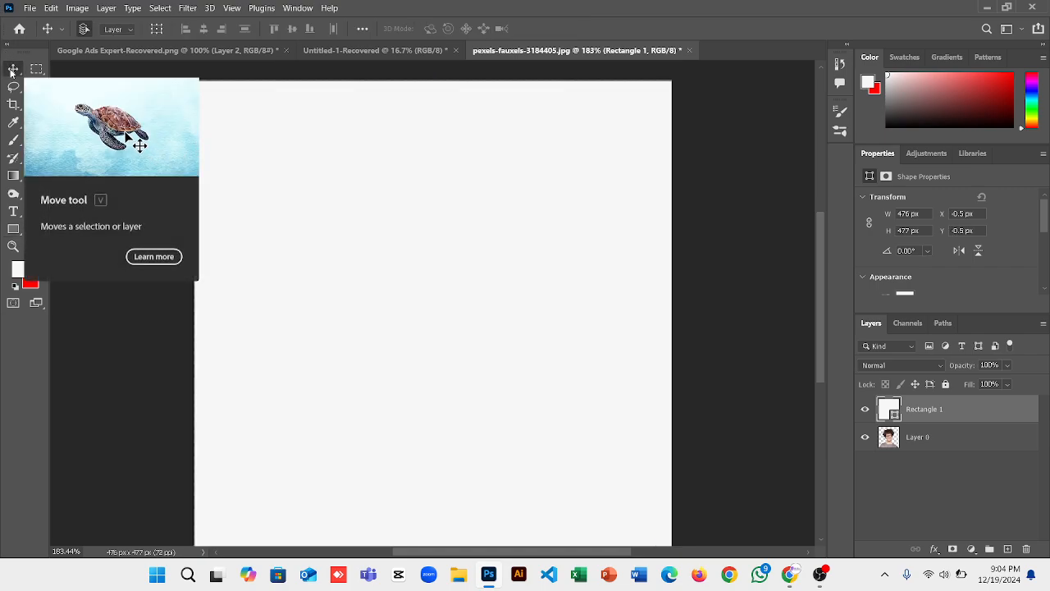
# Toggle Rectangle 1 and Layer 0 visibility to compare the rectangle and portrait.
pyautogui.click(897, 508)
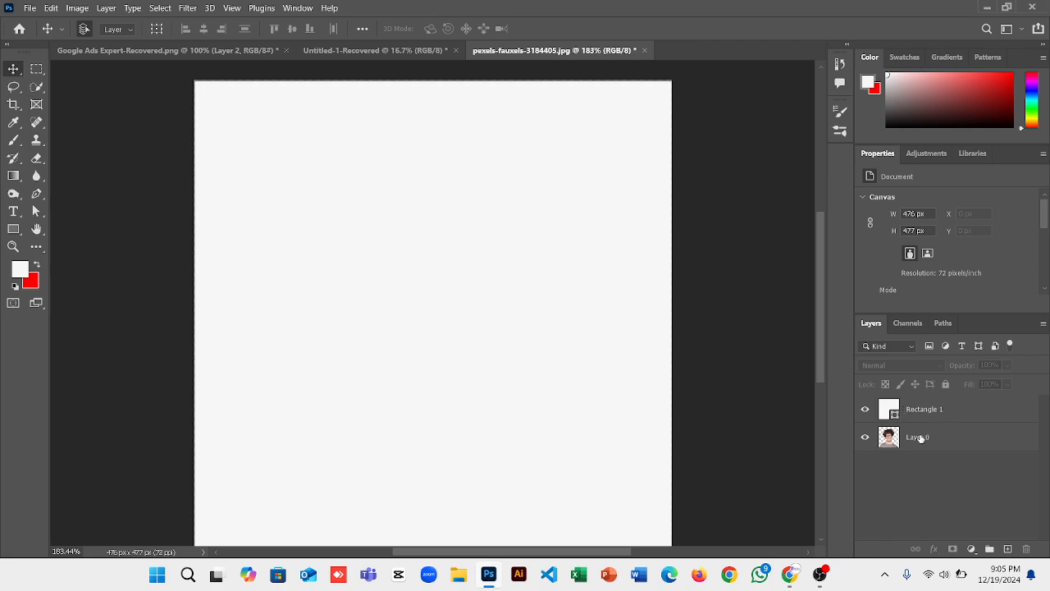
pyautogui.click(864, 409)
pyautogui.click(865, 409)
pyautogui.click(866, 438)
pyautogui.click(866, 439)
# Drag Rectangle 1 below Layer 0 and merge both layers into one.
pyautogui.moveTo(937, 412); pyautogui.dragTo(935, 453)
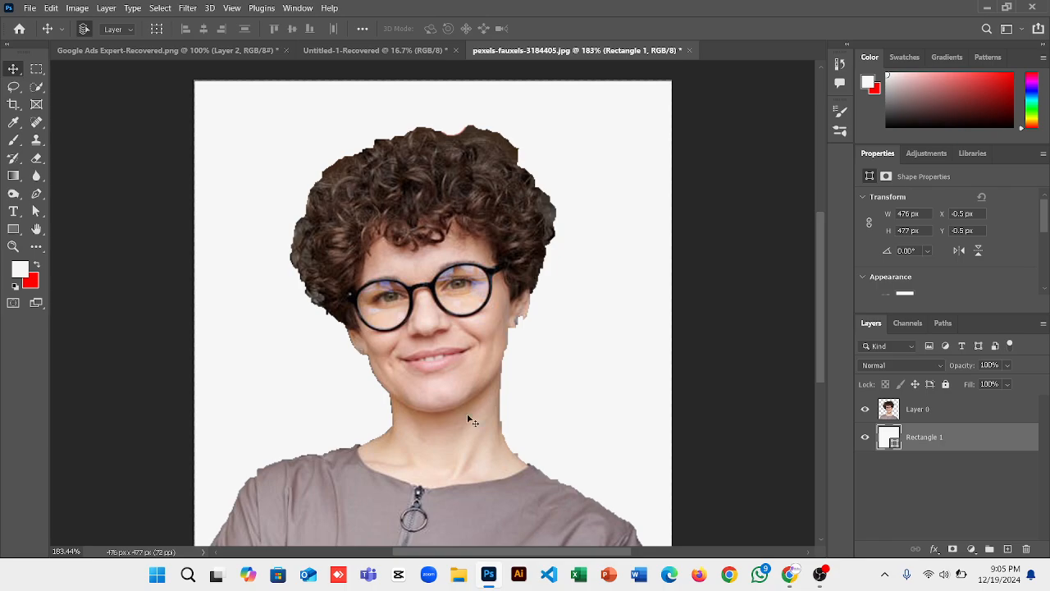
pyautogui.click(455, 444)
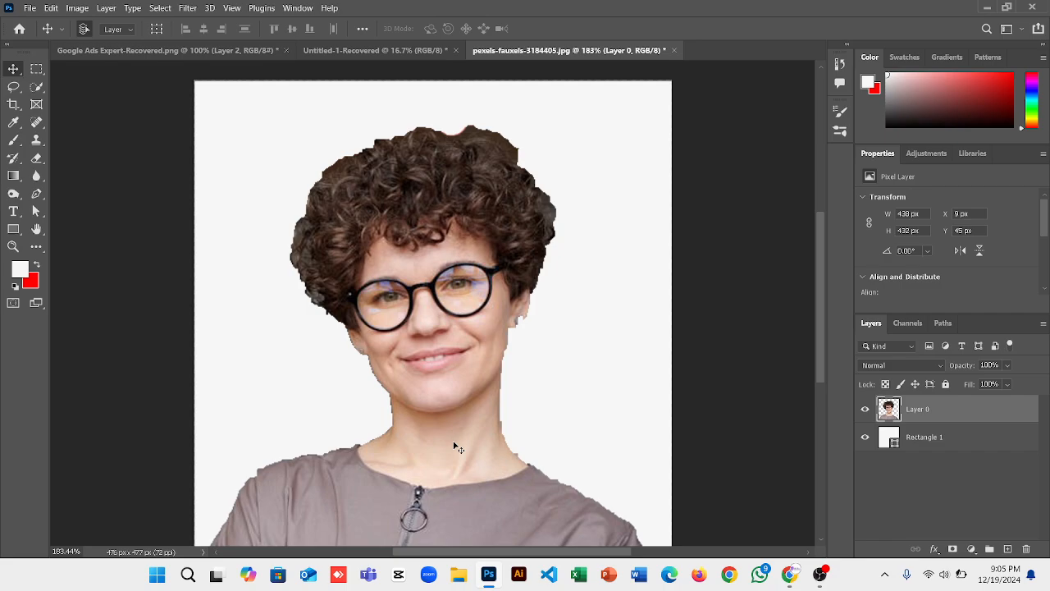
pyautogui.keyDown('shift'); pyautogui.click(936, 438); pyautogui.keyUp('shift')
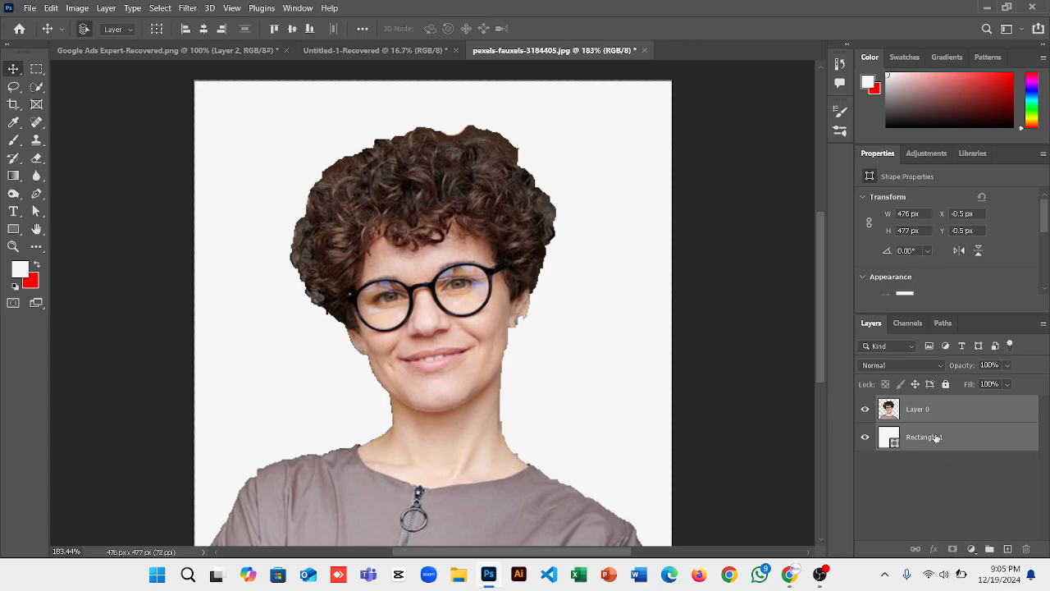
pyautogui.rightClick(945, 421)
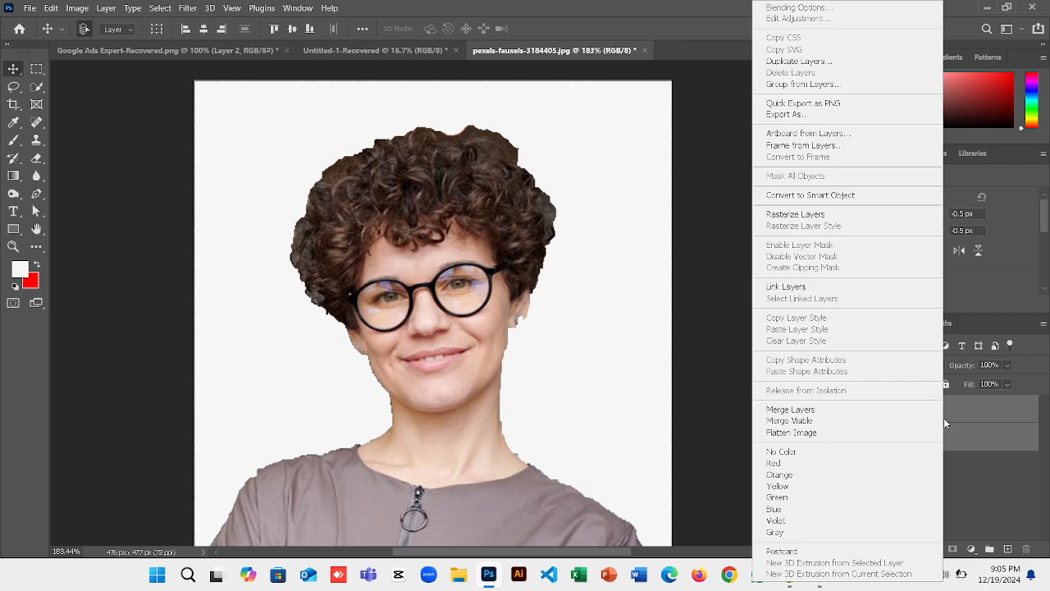
pyautogui.click(790, 410)
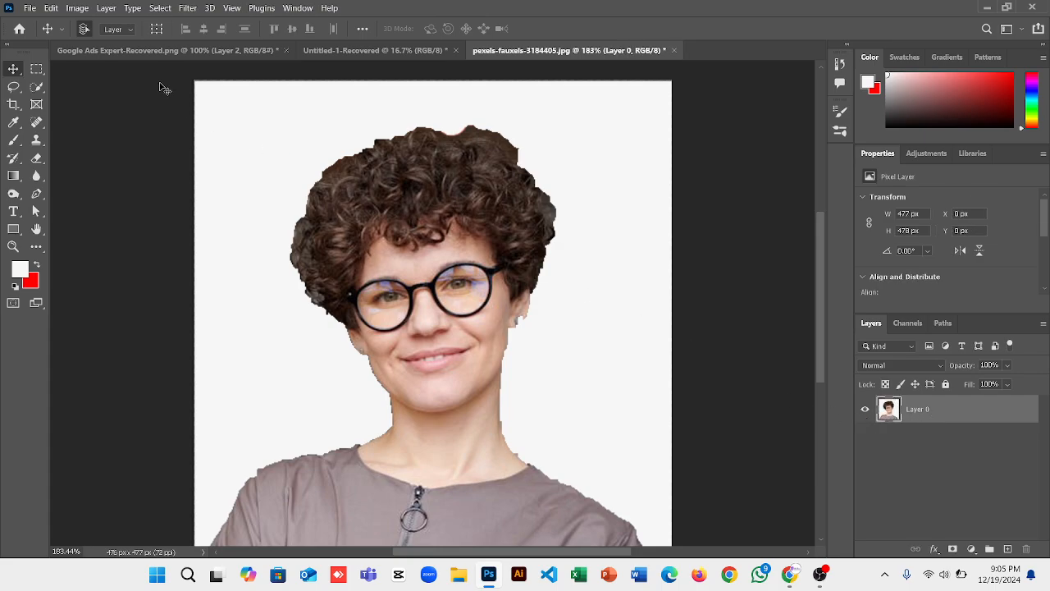
# Apply Brightness/Contrast with Brightness 15 and Contrast 66 to the portrait.
pyautogui.click(103, 8)
pyautogui.moveTo(77, 8)
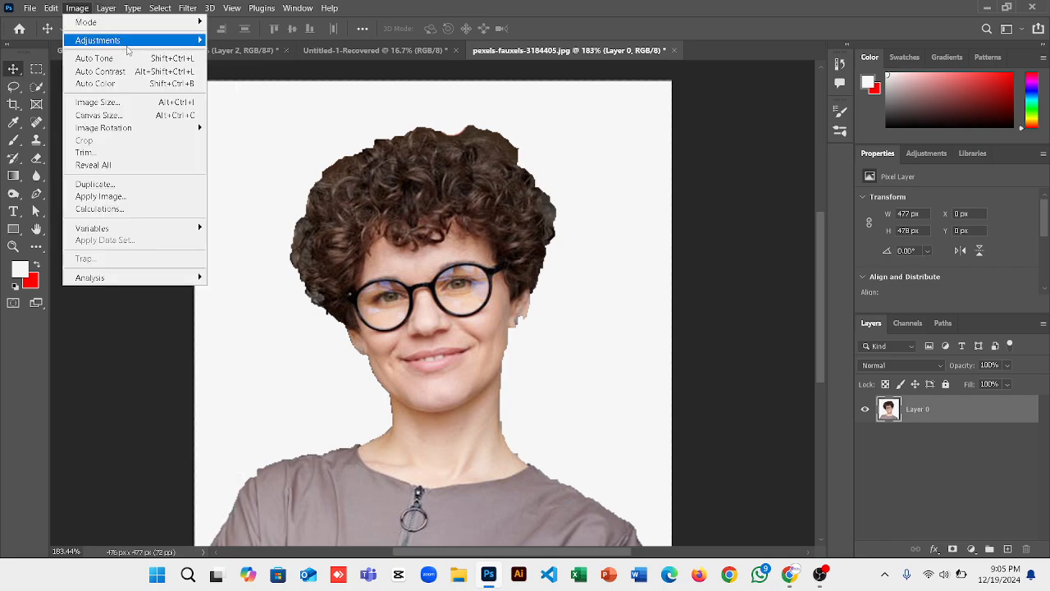
pyautogui.moveTo(143, 41)
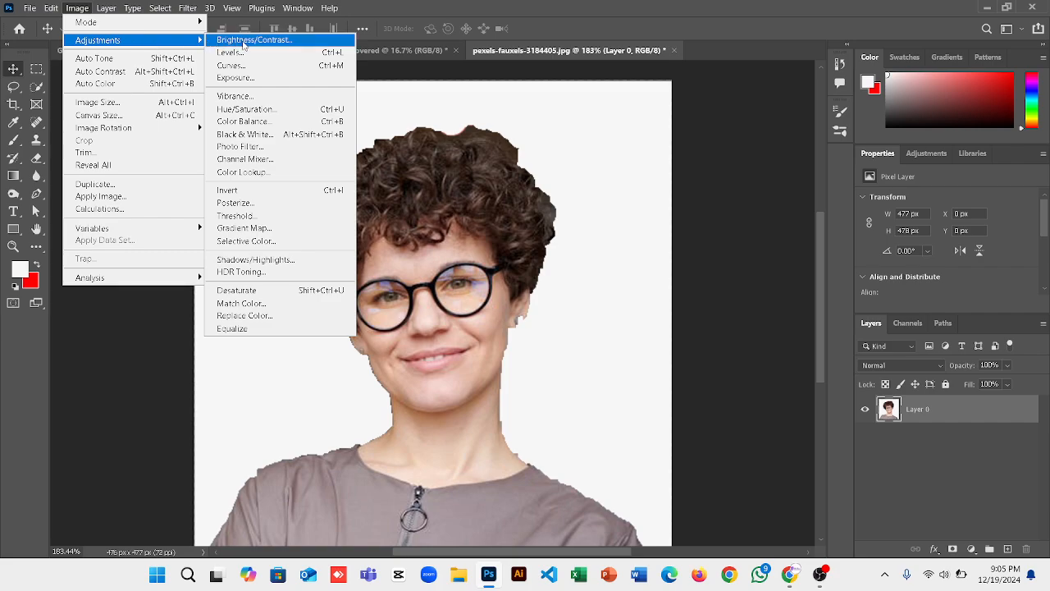
pyautogui.click(245, 41)
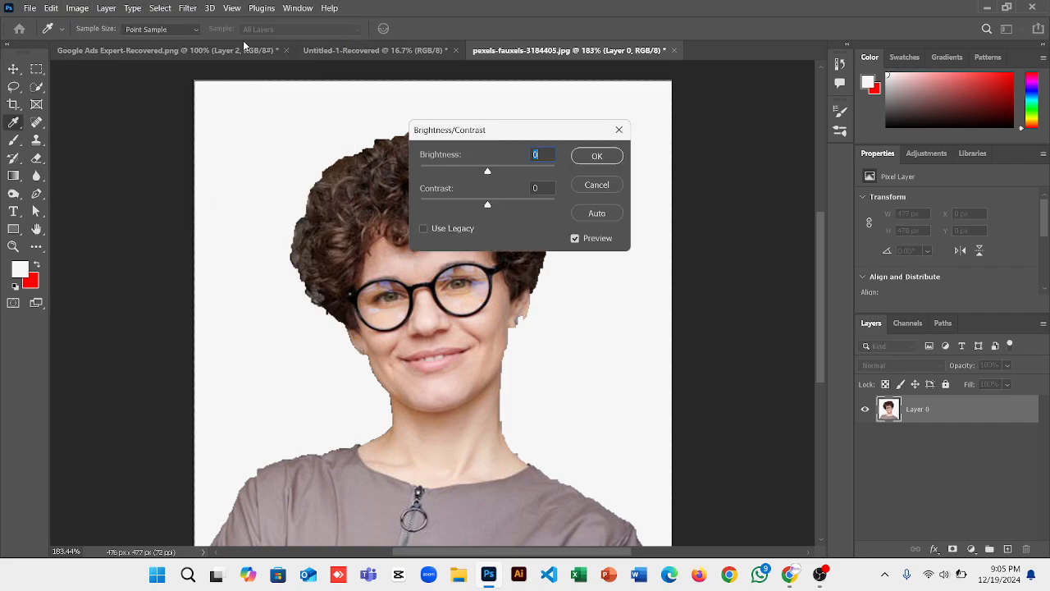
pyautogui.moveTo(501, 128); pyautogui.dragTo(701, 125)
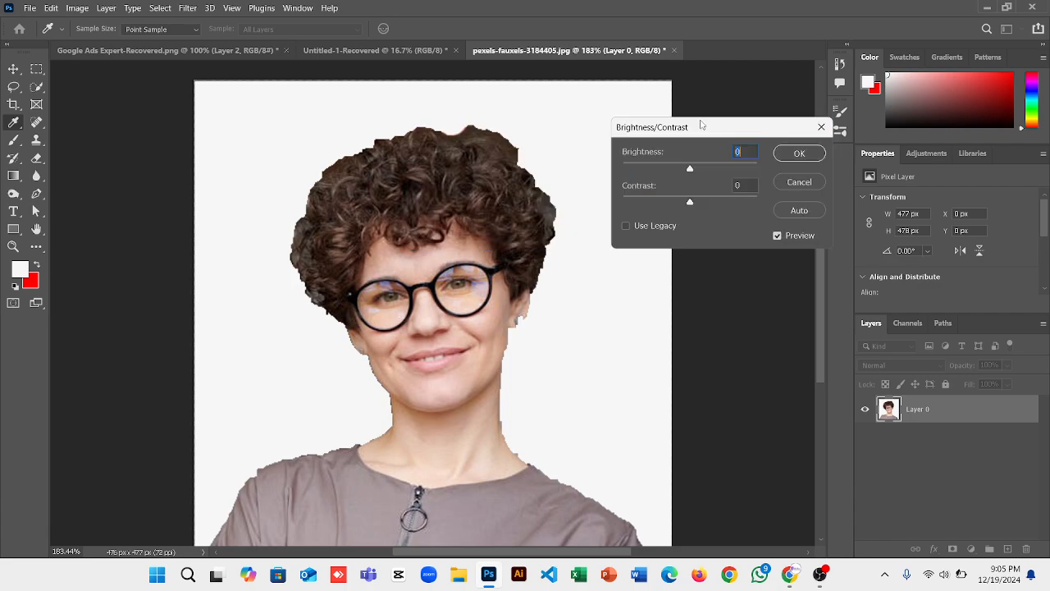
pyautogui.moveTo(690, 169); pyautogui.dragTo(715, 206)
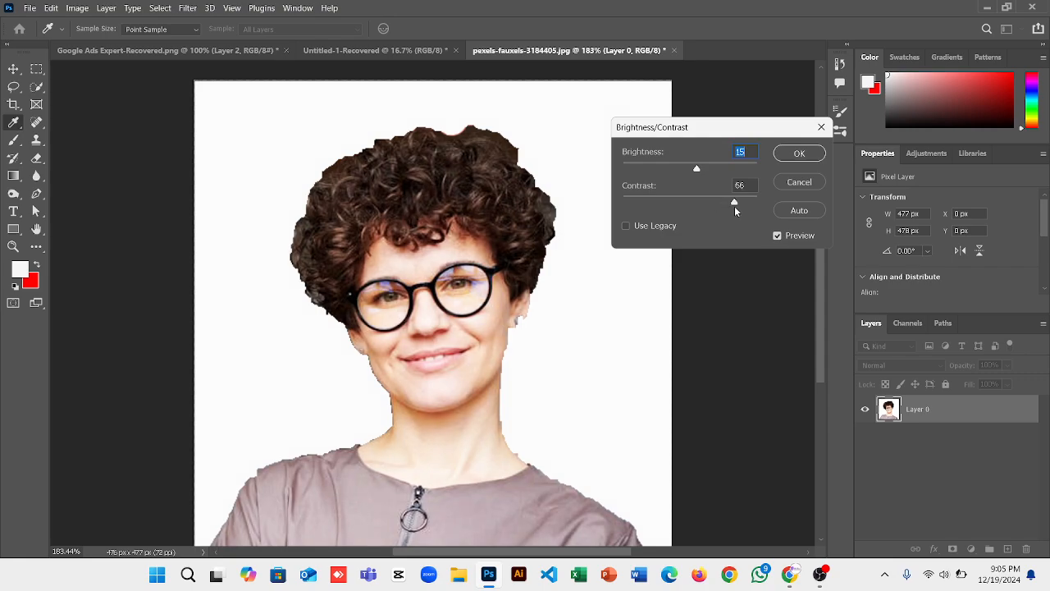
pyautogui.click(806, 154)
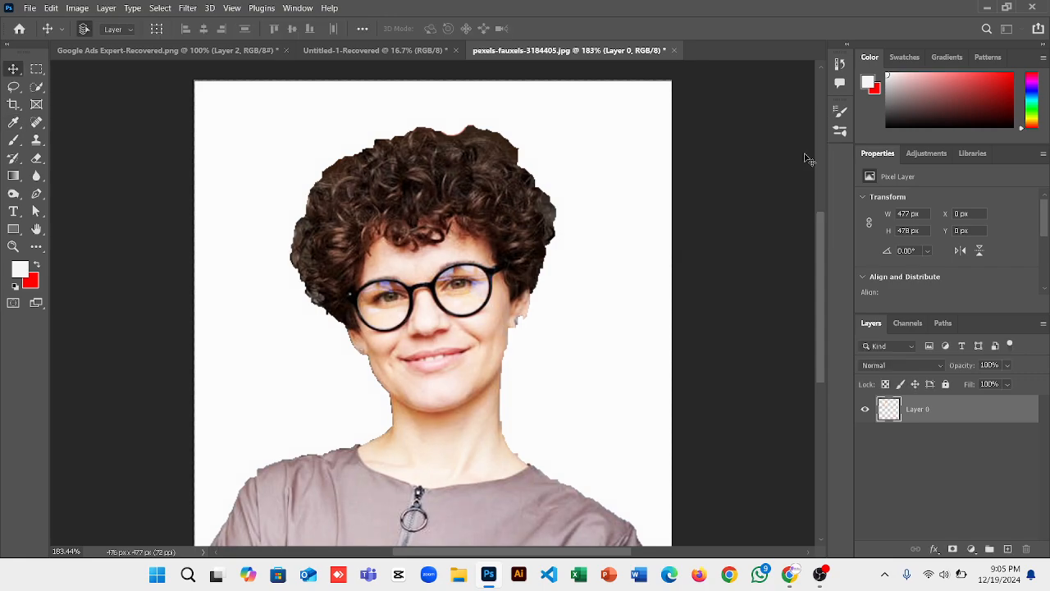
# Apply Hue/Saturation with Saturation lowered to -36.
pyautogui.click(112, 7)
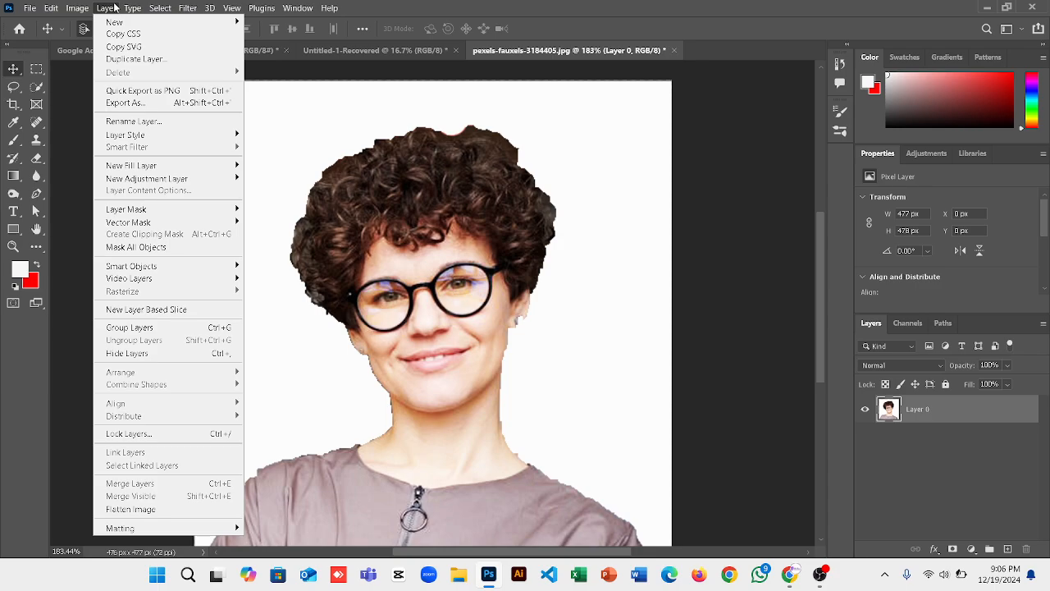
pyautogui.moveTo(82, 10)
pyautogui.moveTo(117, 41)
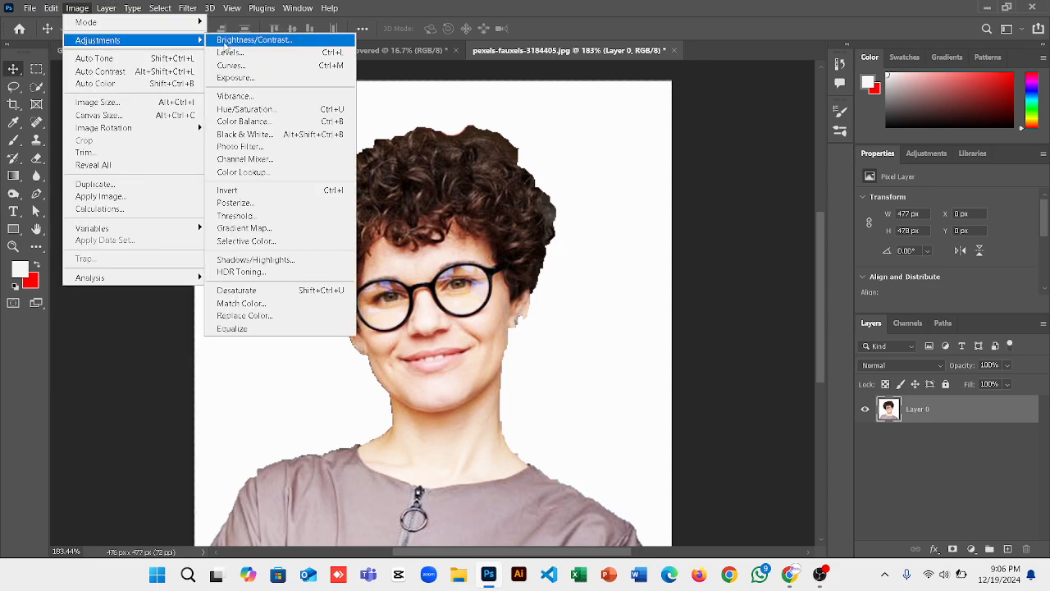
pyautogui.click(282, 112)
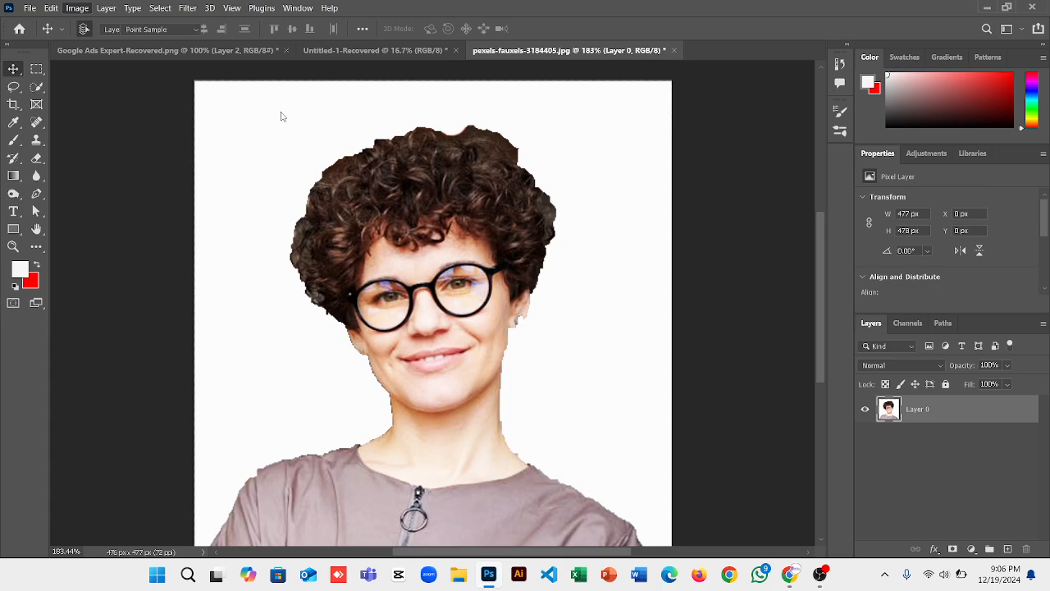
pyautogui.moveTo(516, 97); pyautogui.dragTo(749, 104)
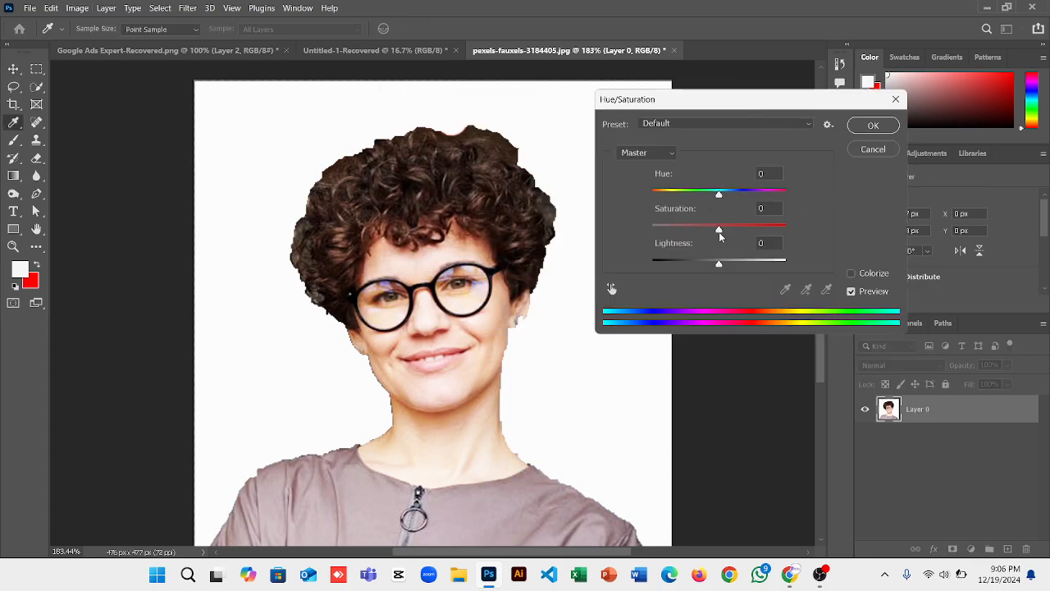
pyautogui.moveTo(721, 236); pyautogui.dragTo(695, 233)
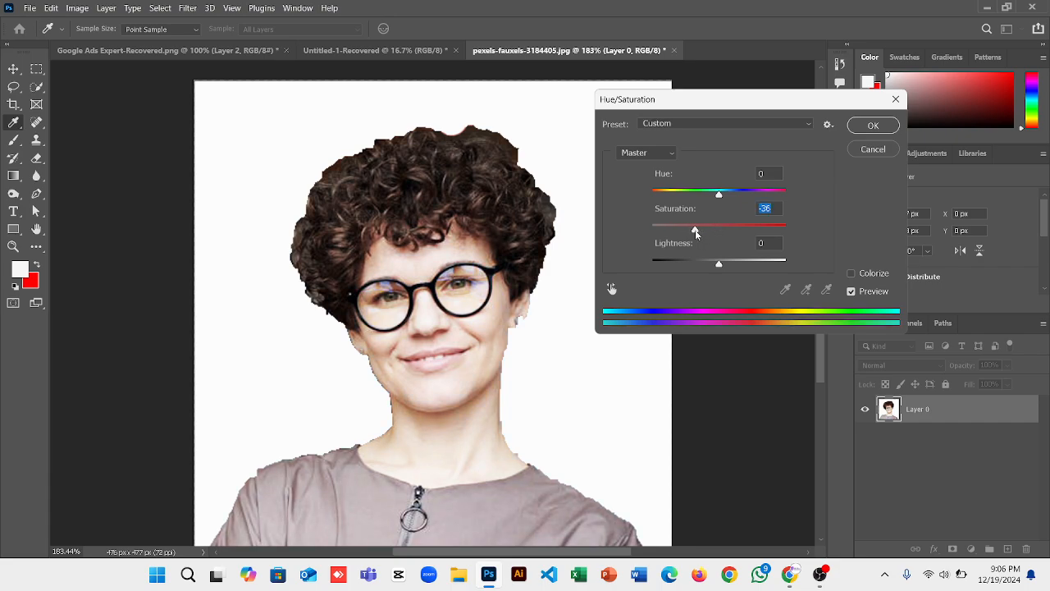
pyautogui.click(873, 125)
pyautogui.press('v')
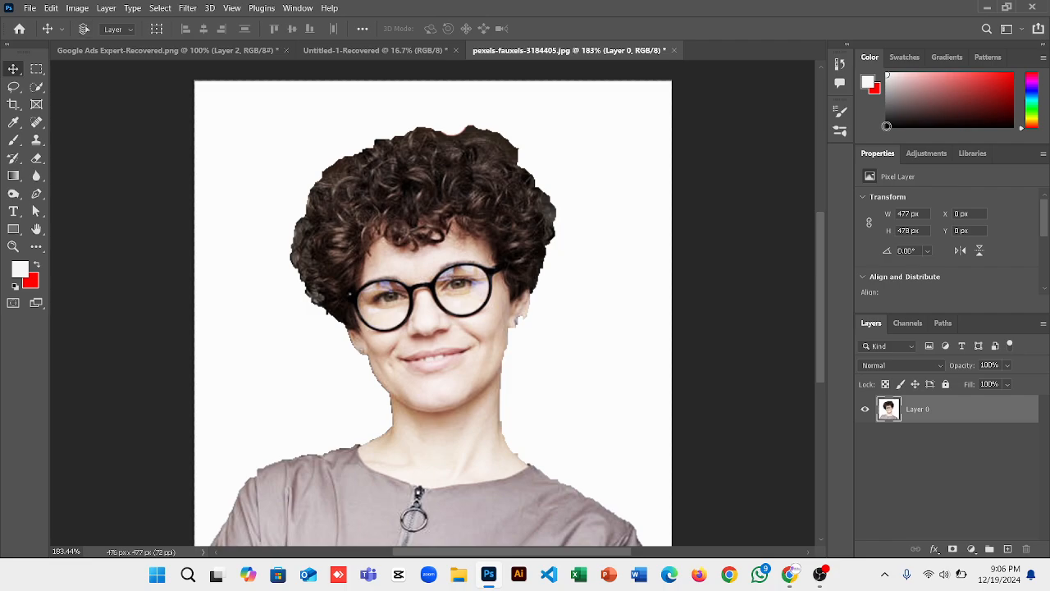
# Close the portrait and forest-composite documents without saving changes.
pyautogui.hotkey('ctrl', 'w')
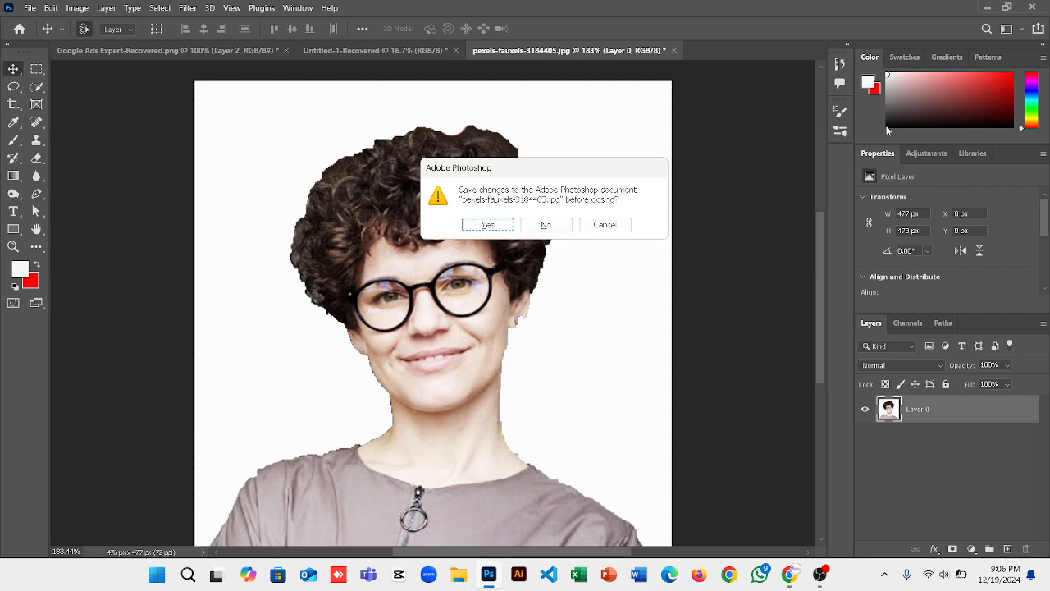
pyautogui.click(545, 225)
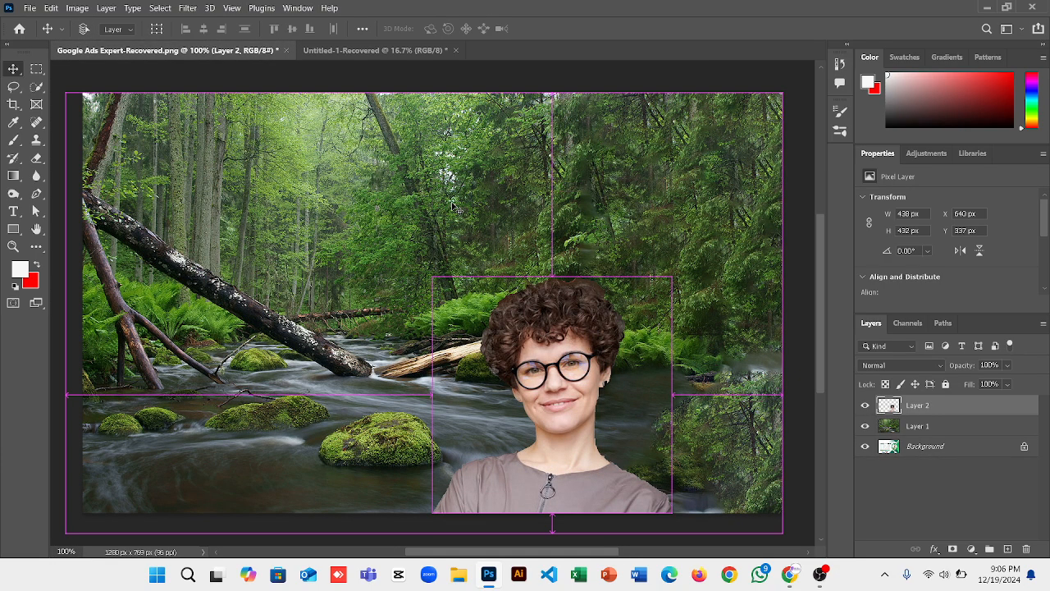
pyautogui.hotkey('ctrl', 'w')
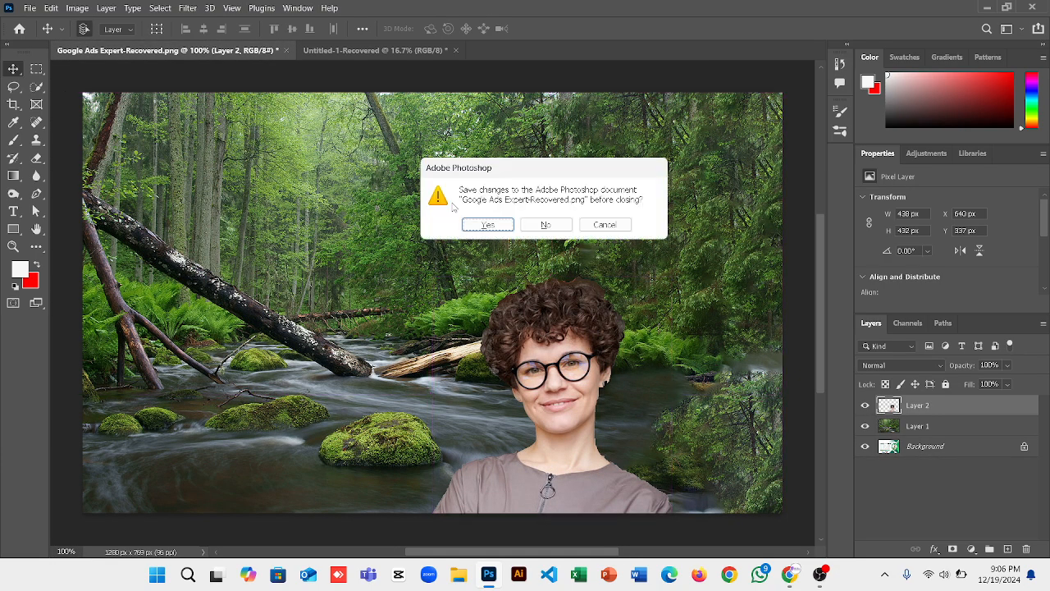
pyautogui.click(548, 225)
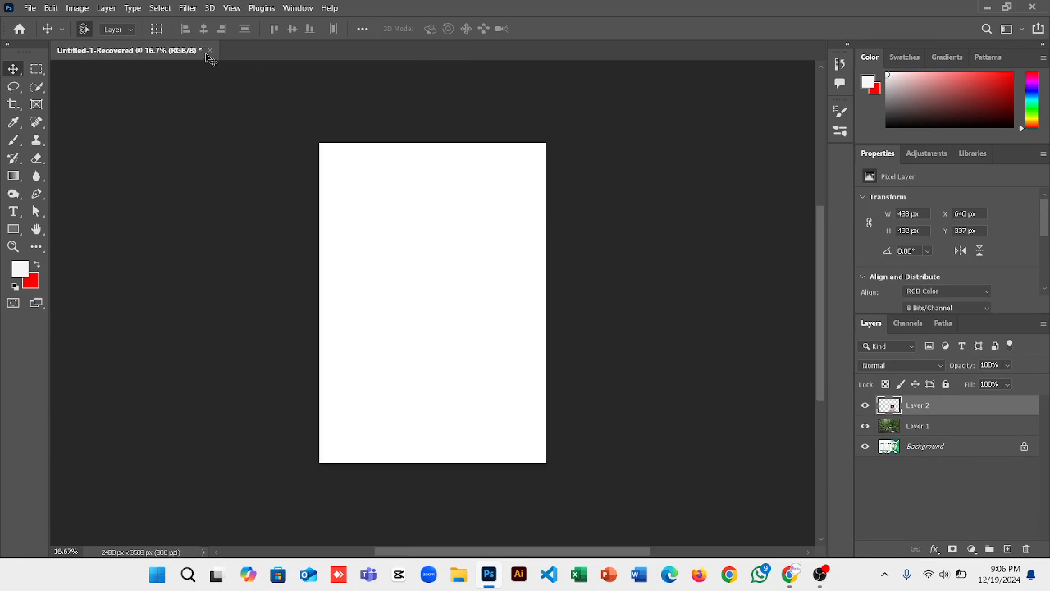
pyautogui.click(988, 6)
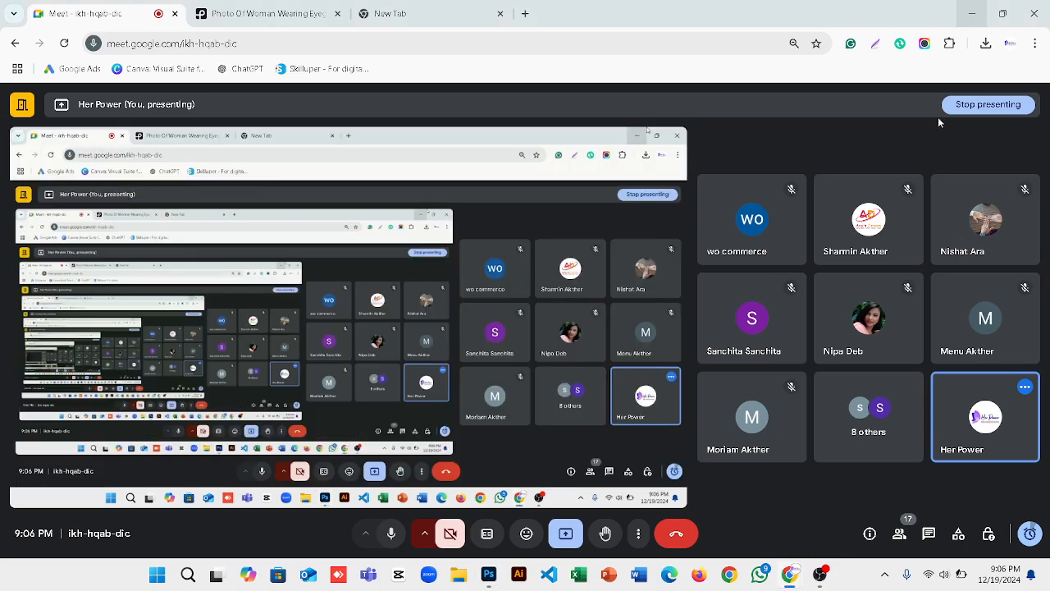
# On Pexels, scroll through More like this and open the woman-with-clipboard photo.
pyautogui.click(263, 13)
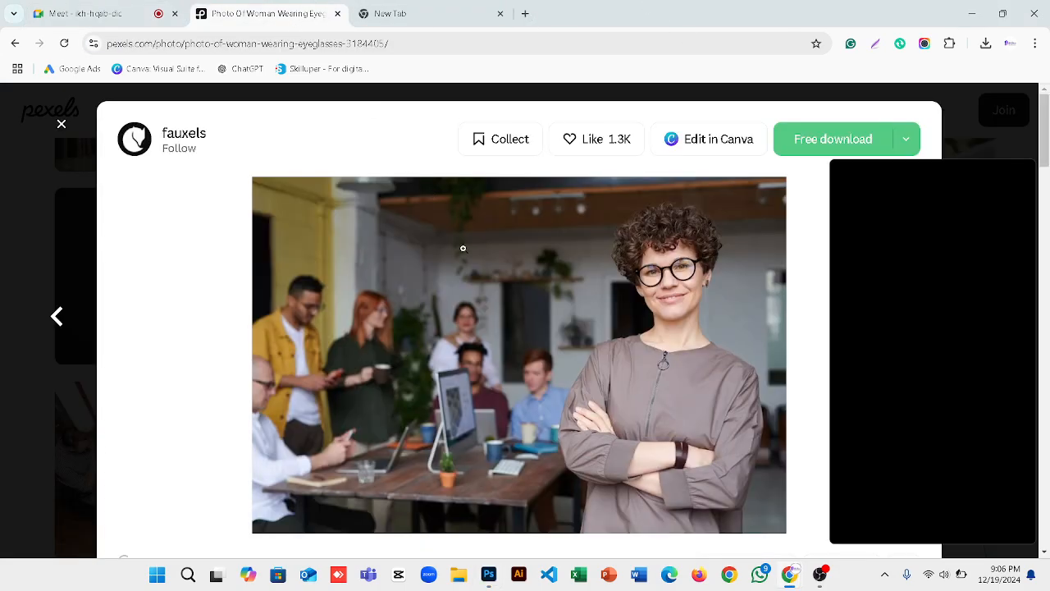
pyautogui.scroll(-6, 492, 320)
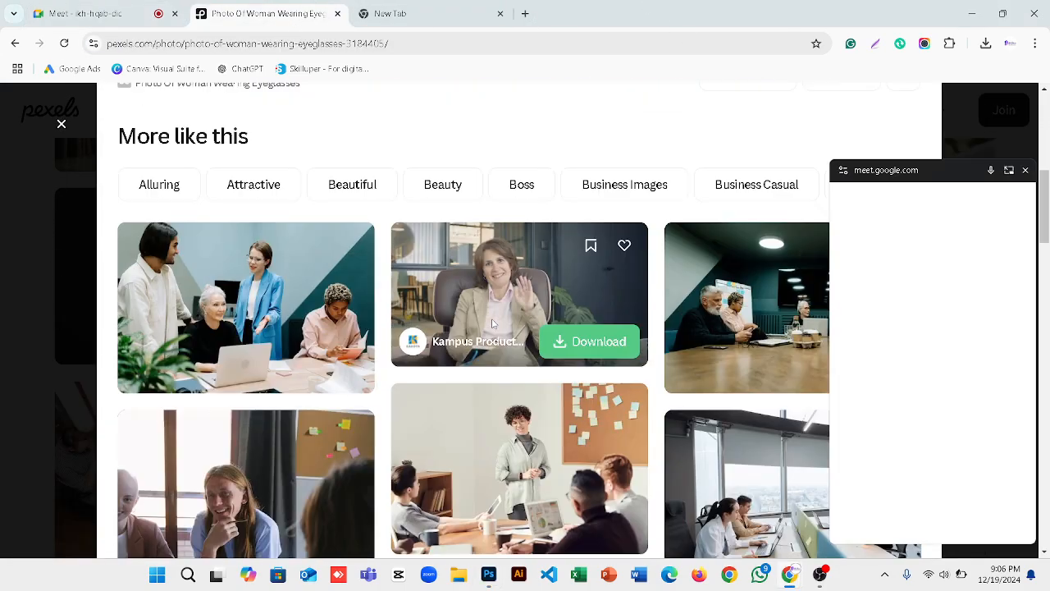
pyautogui.scroll(-4, 492, 324)
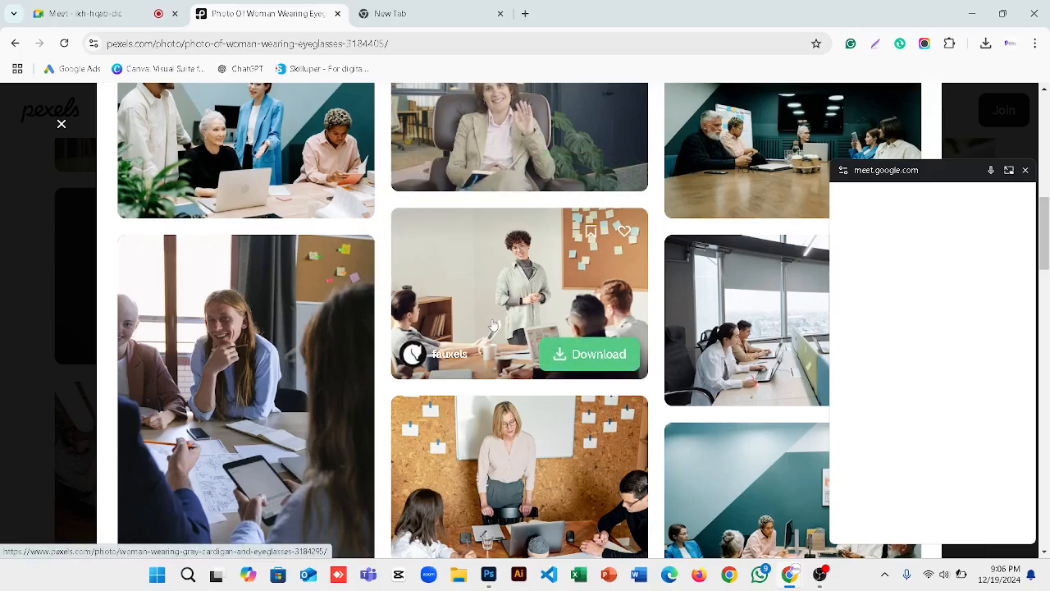
pyautogui.scroll(-4, 493, 325)
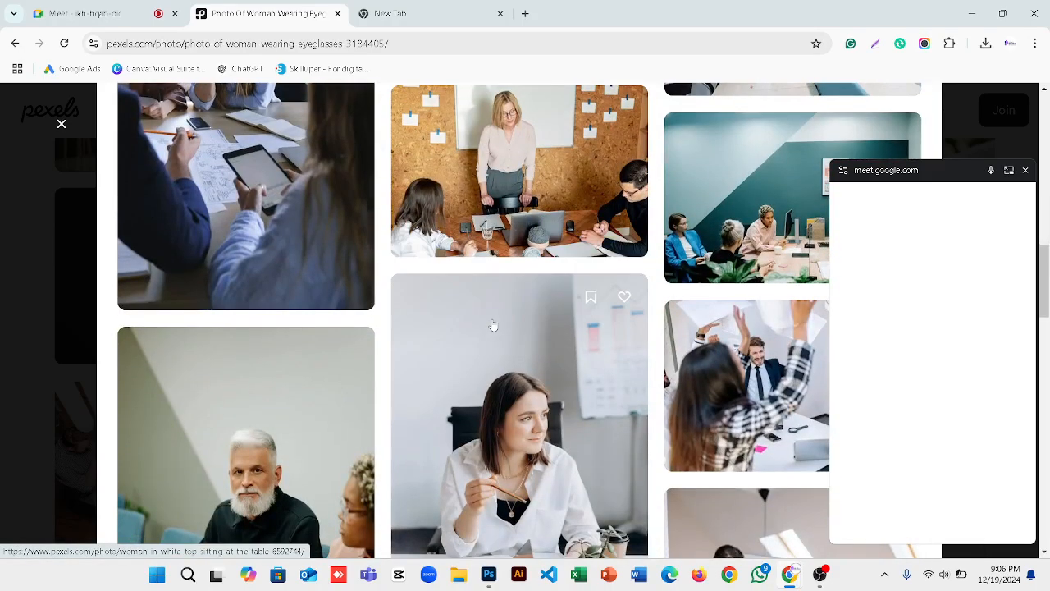
pyautogui.scroll(-2, 493, 326)
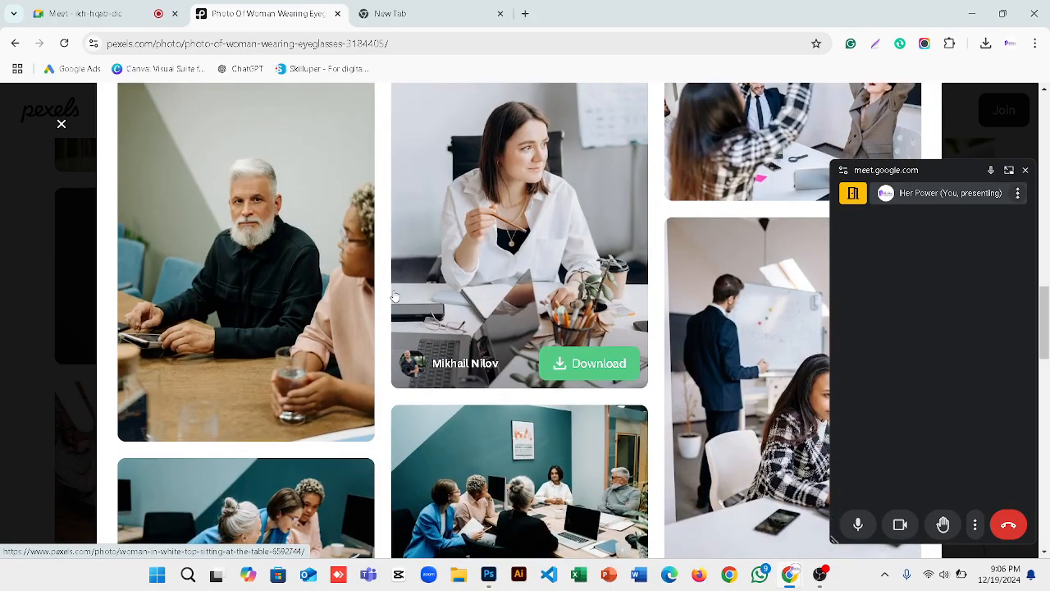
pyautogui.scroll(-3, 626, 351)
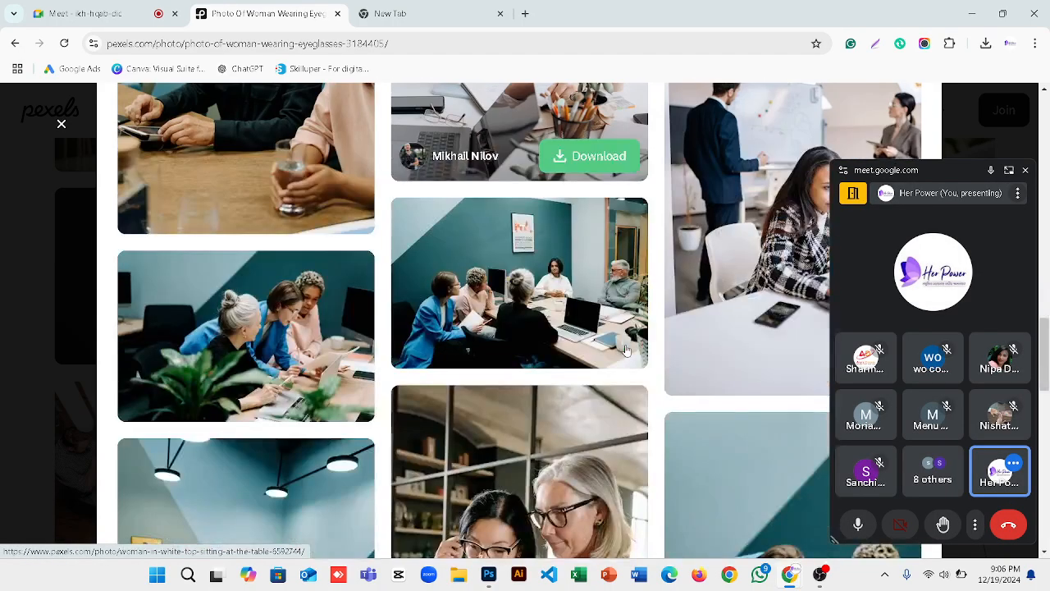
pyautogui.scroll(-5, 626, 351)
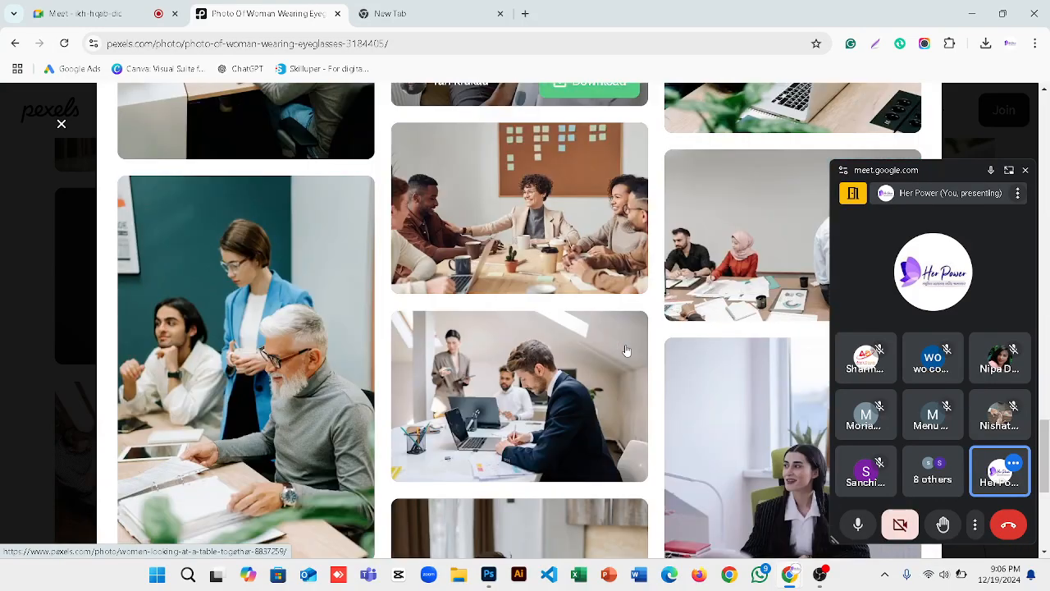
pyautogui.scroll(-4, 626, 351)
pyautogui.scroll(-2, 626, 350)
pyautogui.scroll(-1, 626, 350)
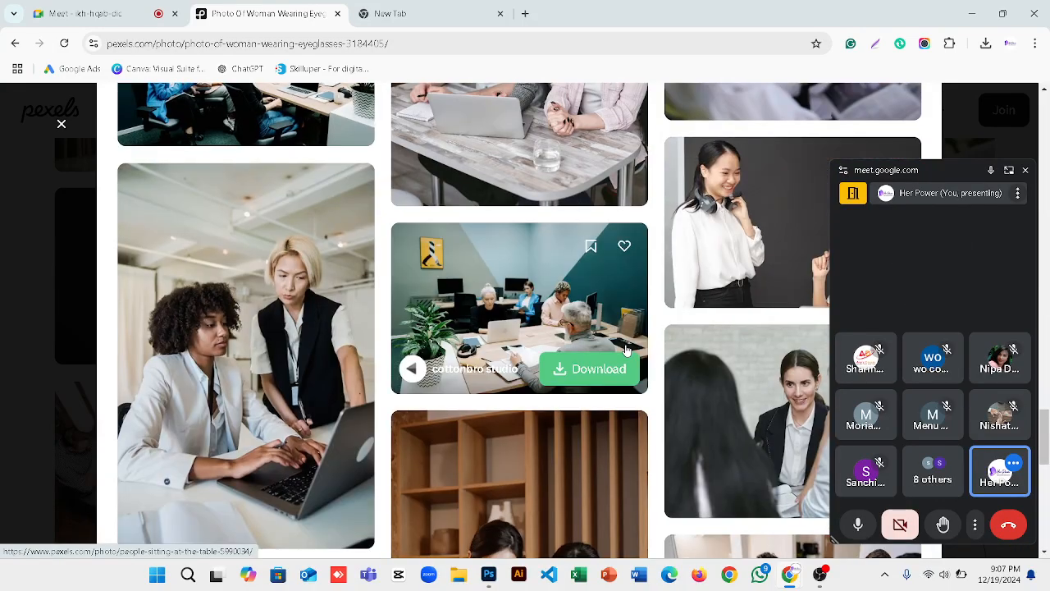
pyautogui.scroll(-4, 626, 352)
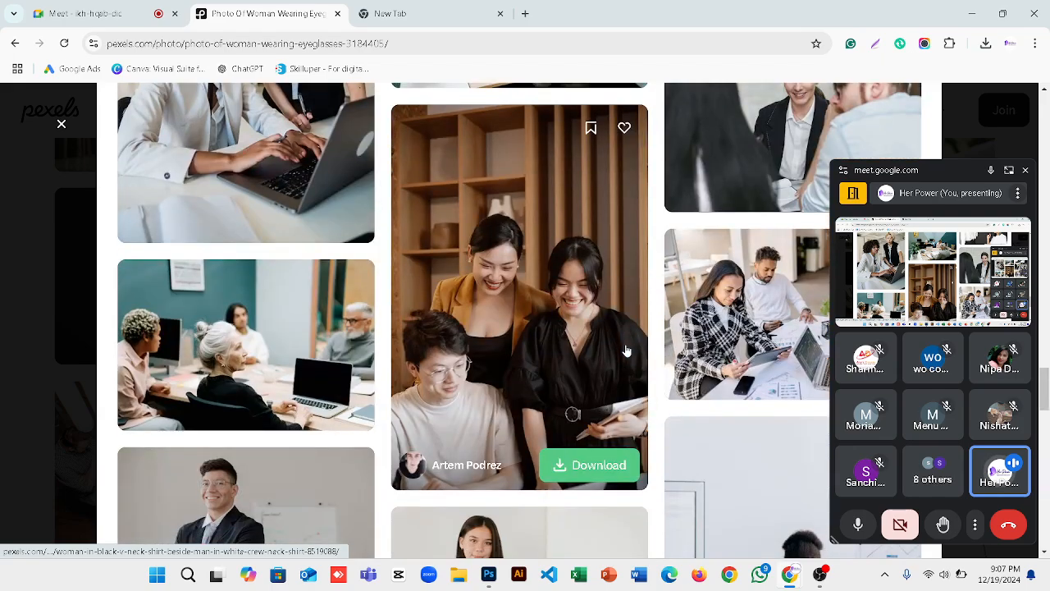
pyautogui.scroll(-3, 626, 352)
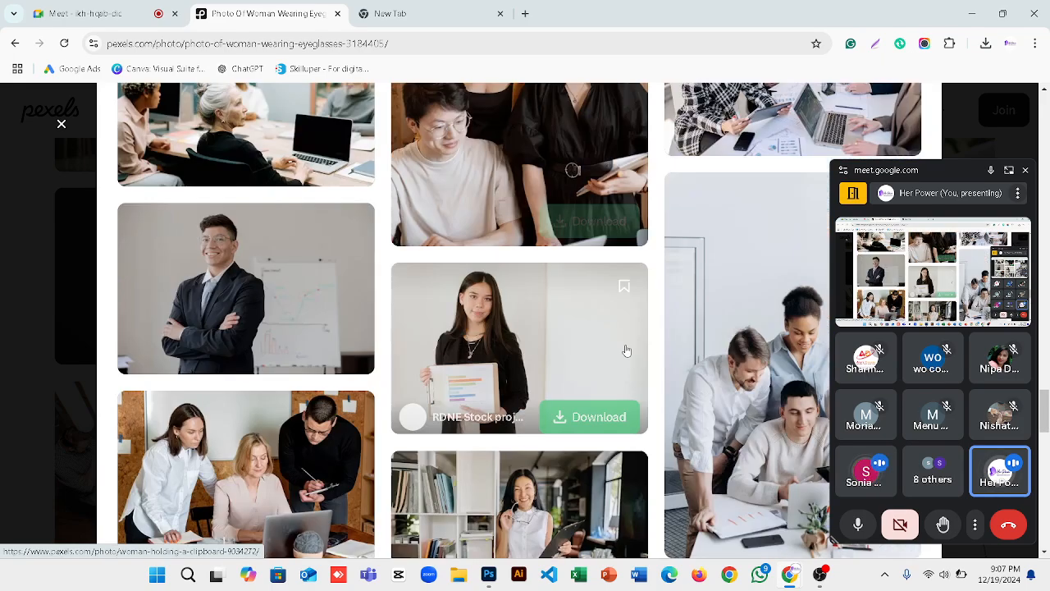
pyautogui.click(498, 346)
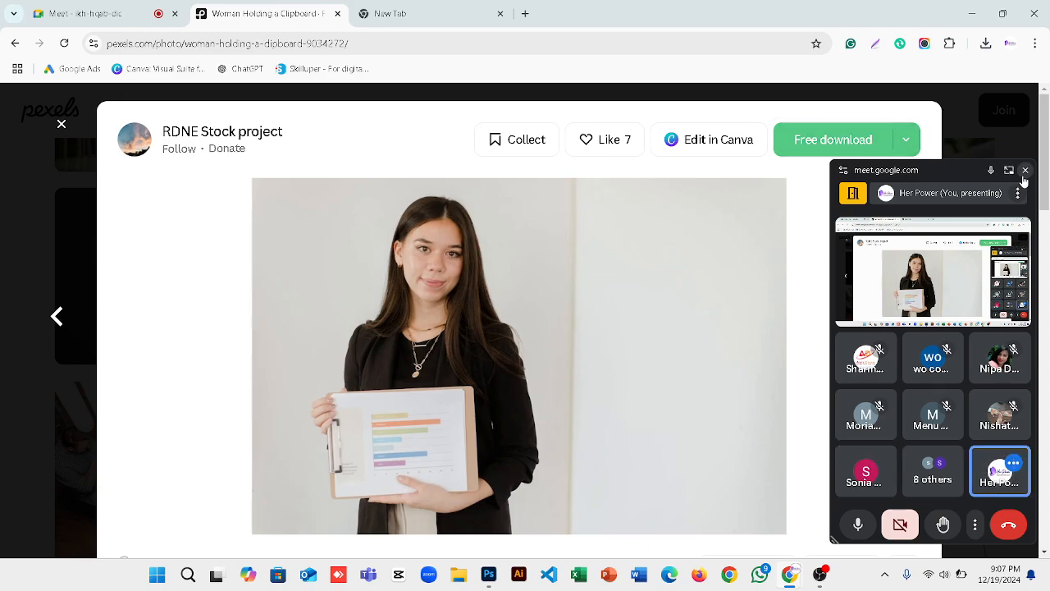
# Close the Meet panel and download the clipboard photo at Medium size, 1280x853.
pyautogui.click(1024, 169)
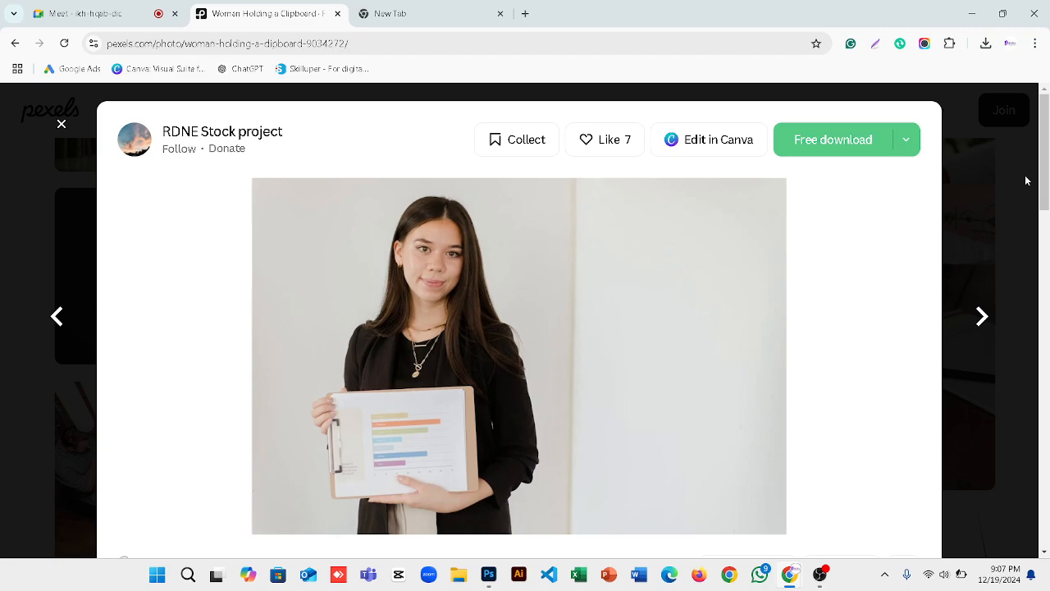
pyautogui.click(908, 143)
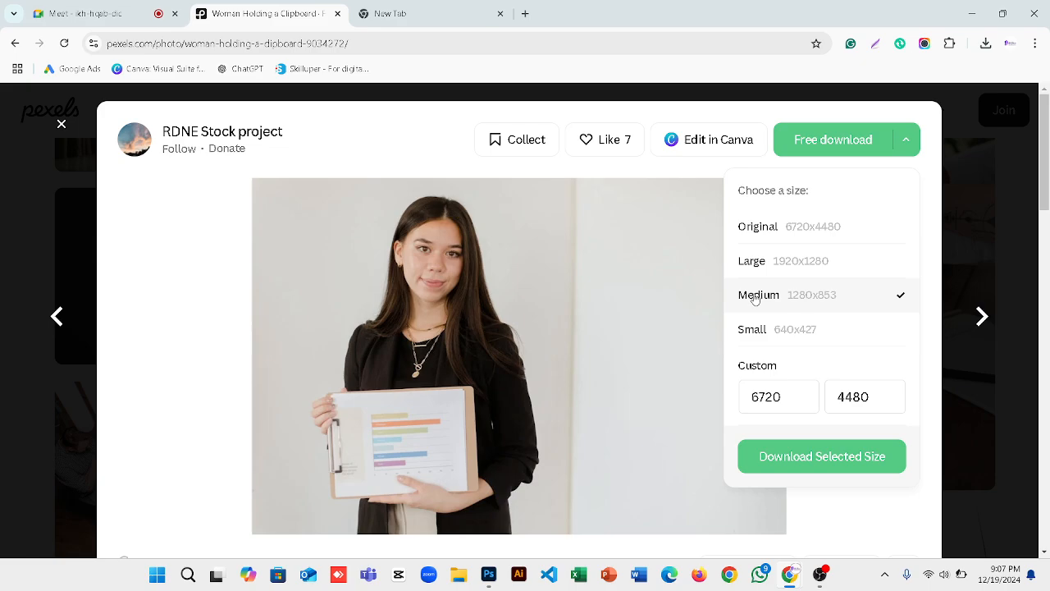
pyautogui.click(777, 456)
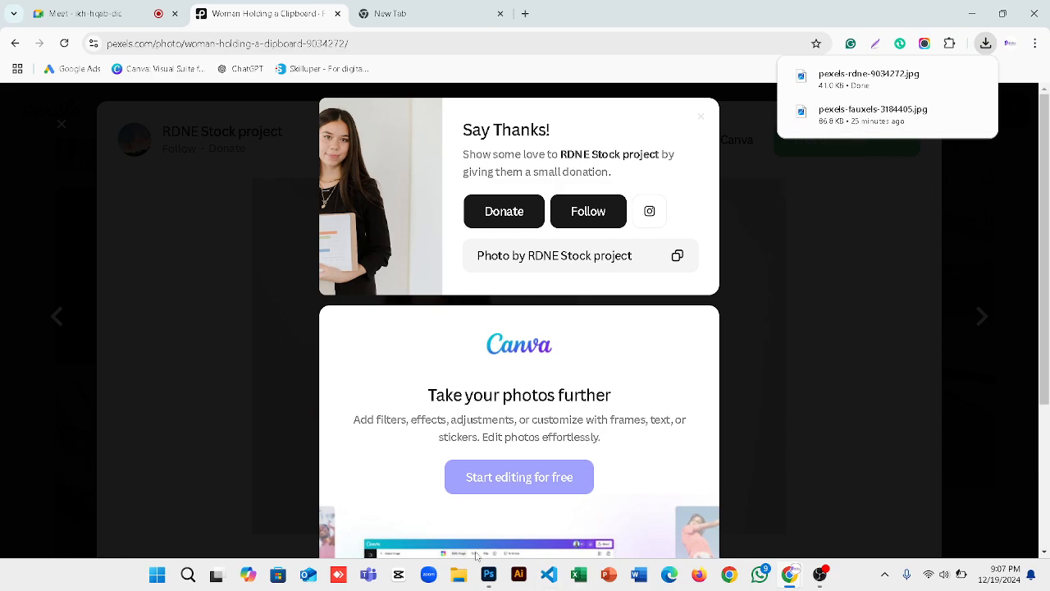
pyautogui.click(489, 575)
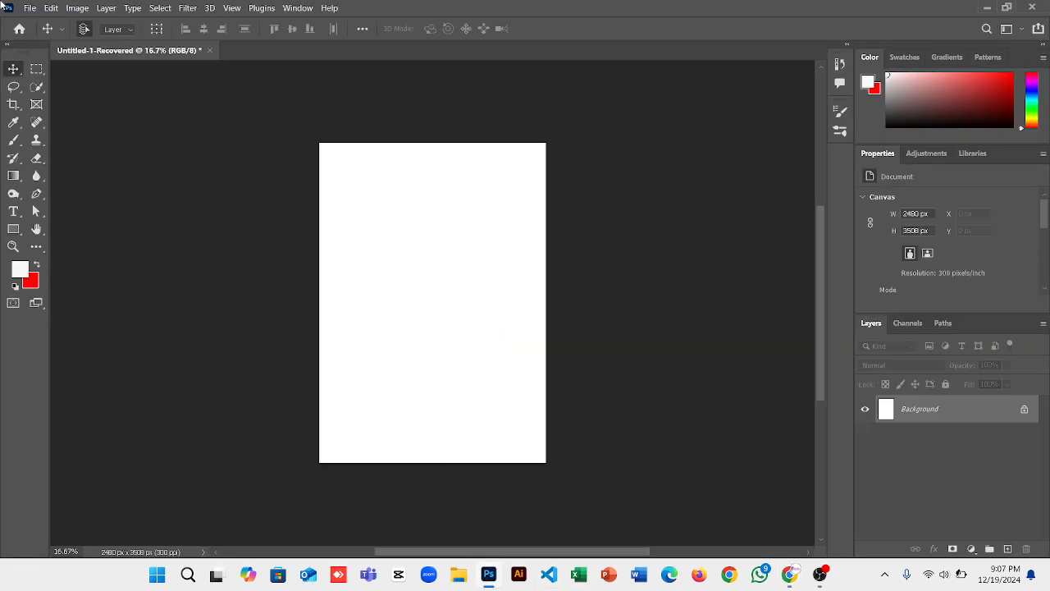
# Open pexels-rdne-9034272.jpg from Downloads and pick the Crop tool at 1:1 Square.
pyautogui.click(29, 12)
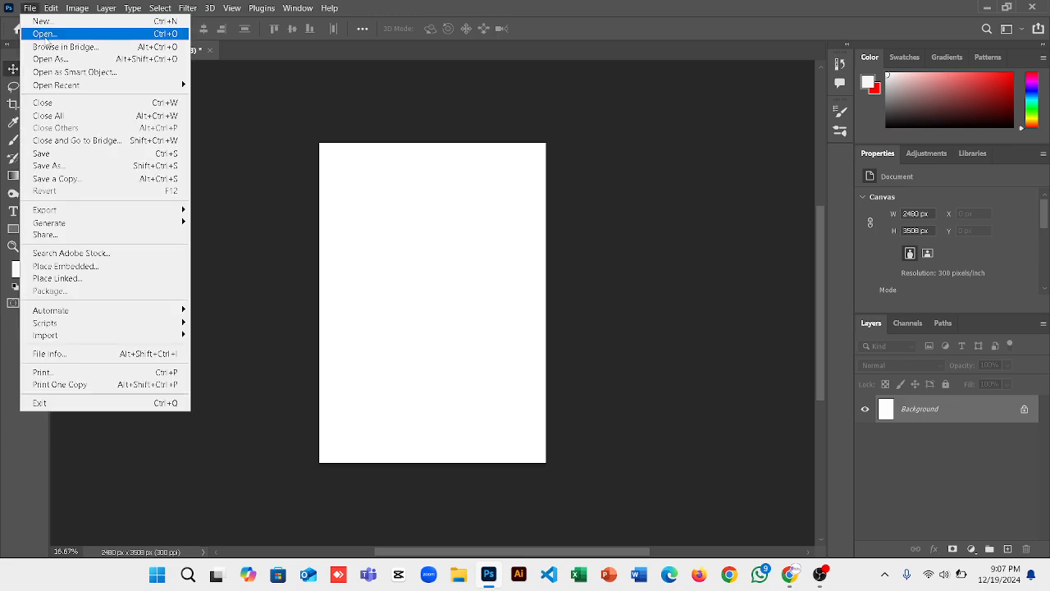
pyautogui.click(45, 36)
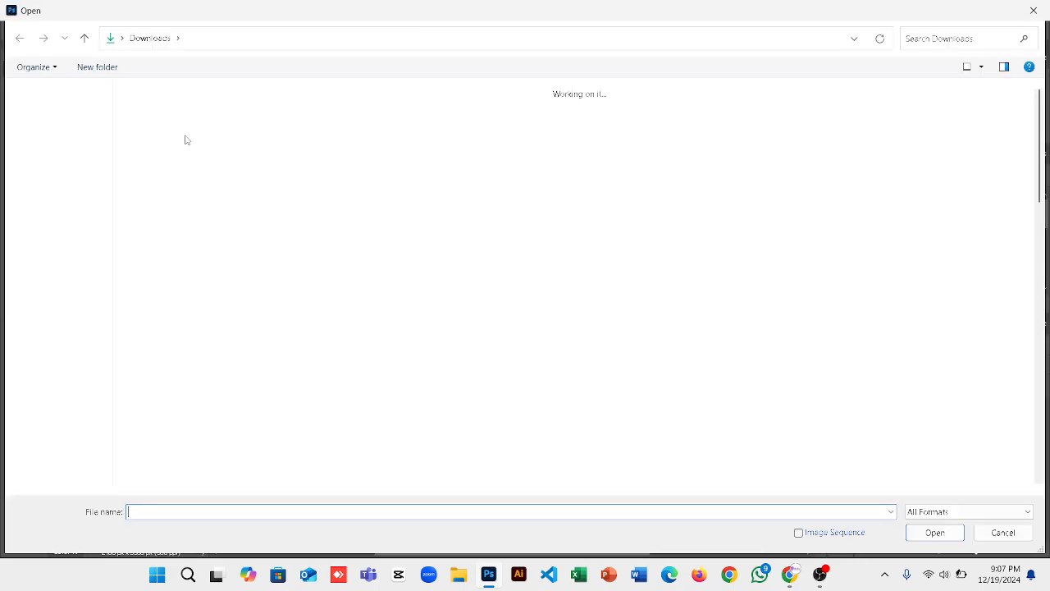
pyautogui.doubleClick(170, 140)
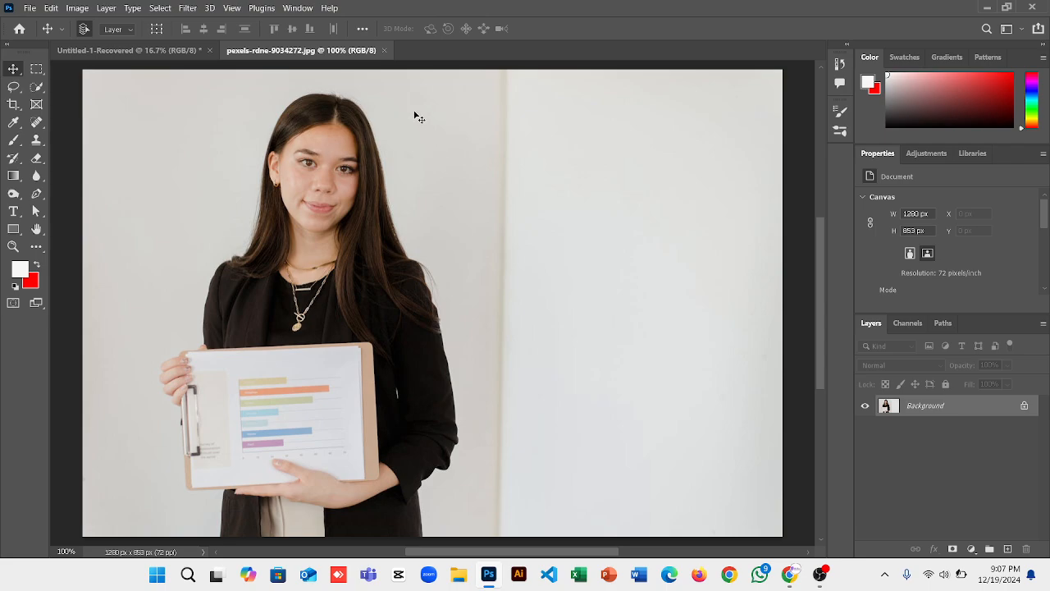
pyautogui.click(14, 104)
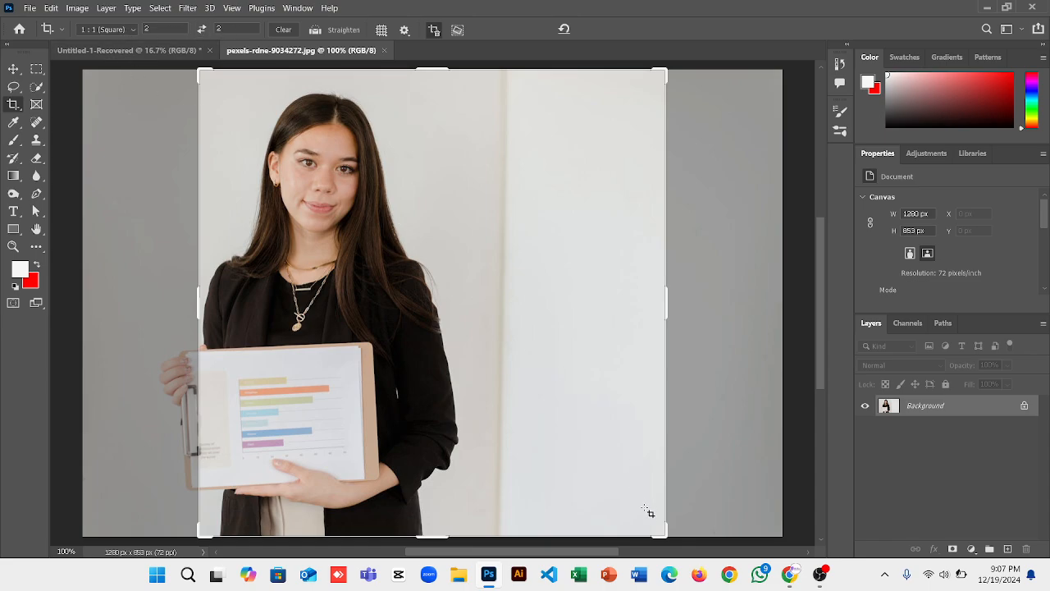
# Crop to a 426 × 427 px square around her head and shoulders, then check the result.
pyautogui.moveTo(662, 535); pyautogui.dragTo(530, 451)
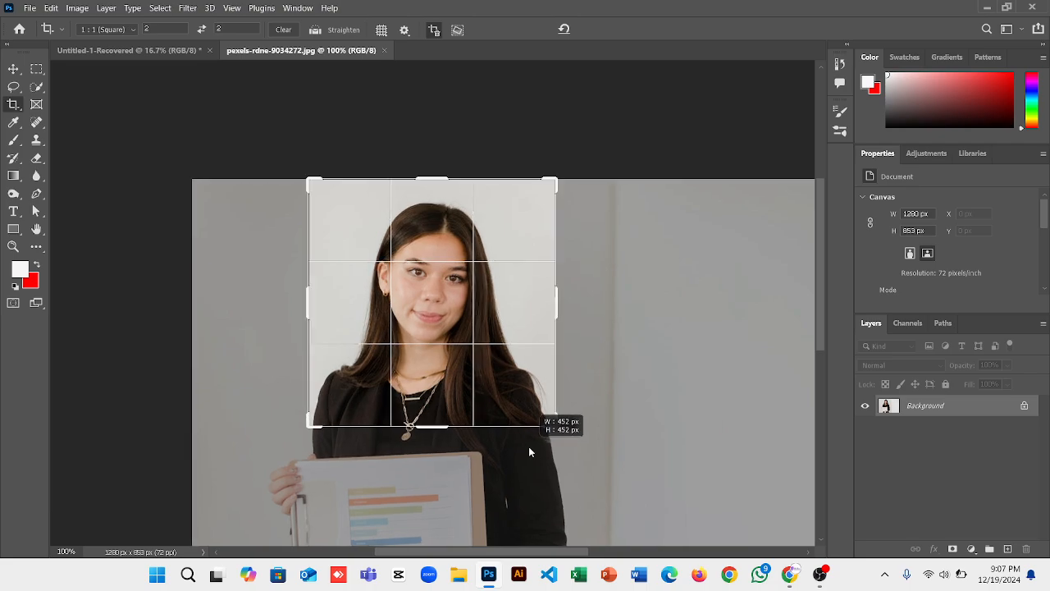
pyautogui.moveTo(529, 451); pyautogui.dragTo(531, 436)
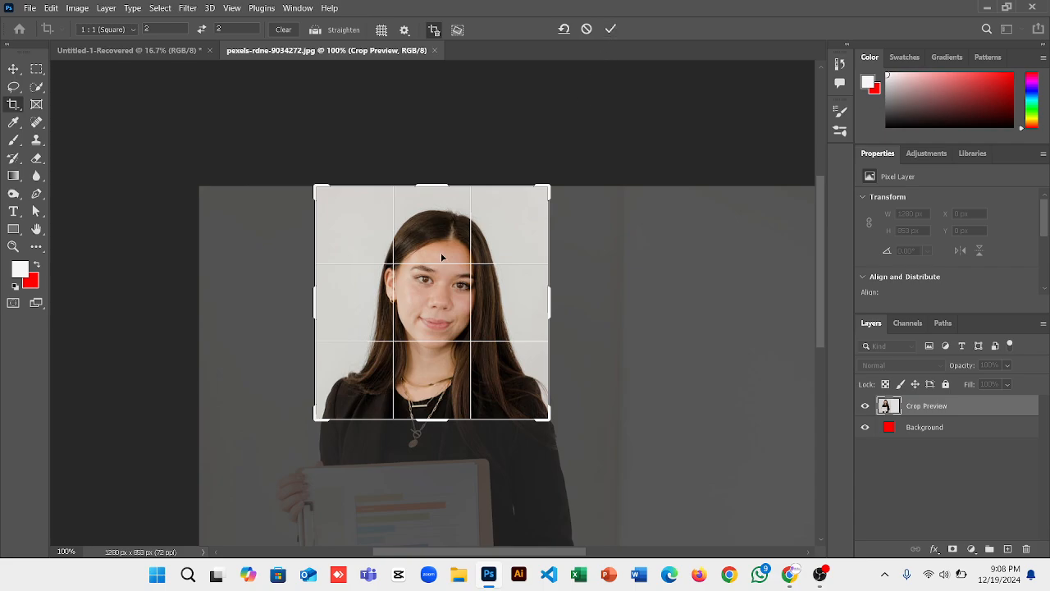
pyautogui.press('Return')
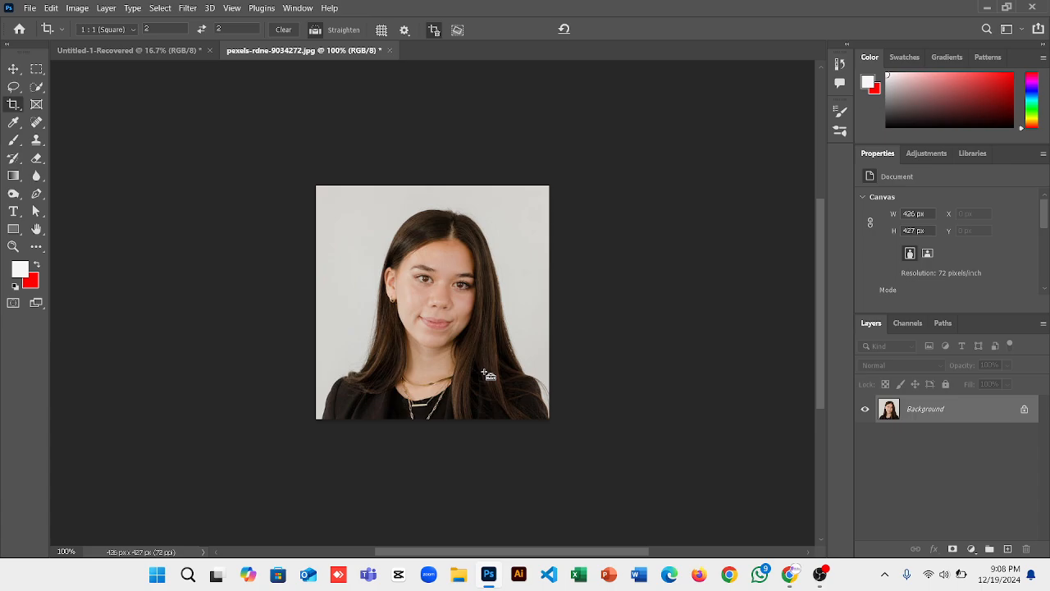
pyautogui.hotkey('ctrl', '+')
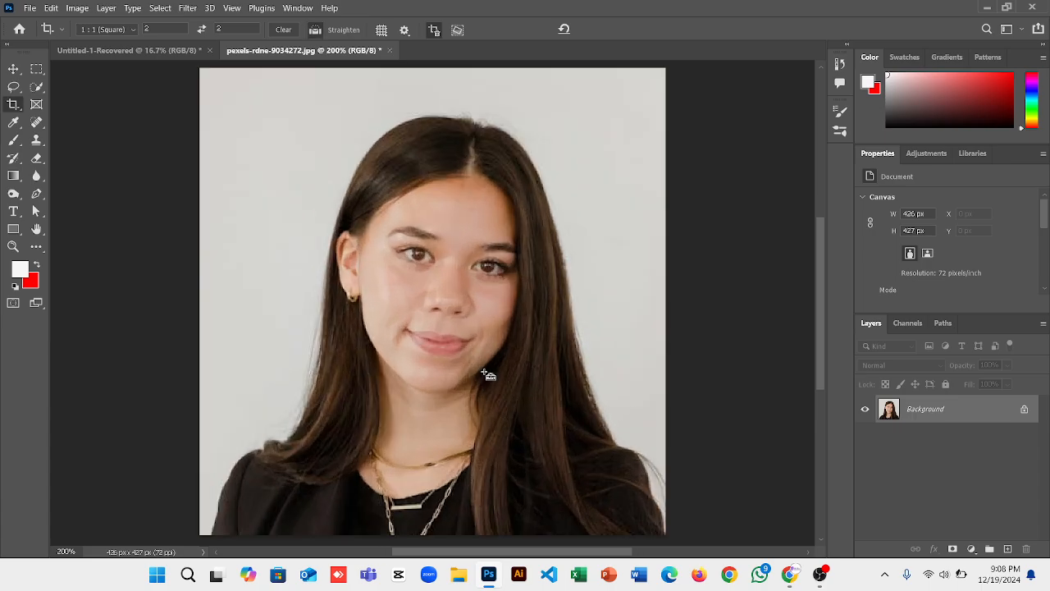
pyautogui.hotkey('ctrl', '-')
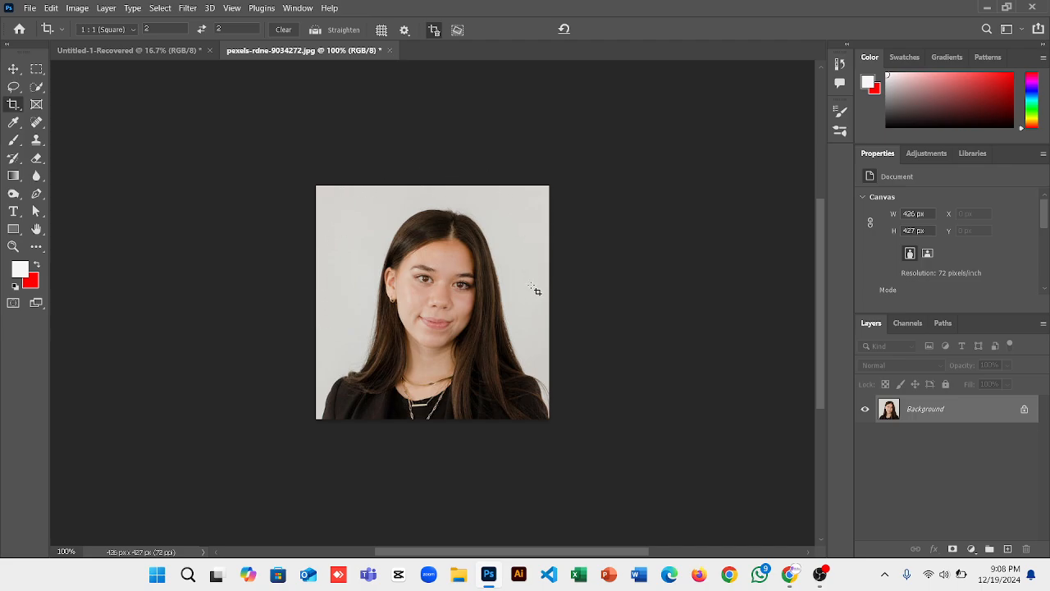
# Magic Wand-select the grey wall at 200% zoom and fill it with white foreground colour.
pyautogui.click(36, 89)
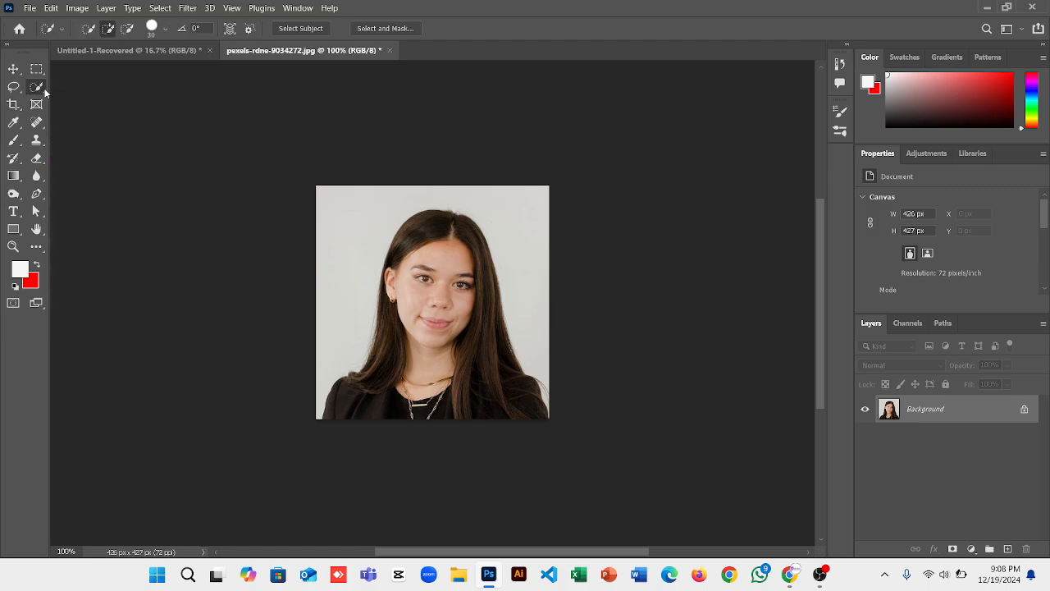
pyautogui.hotkey('ctrl', '+')
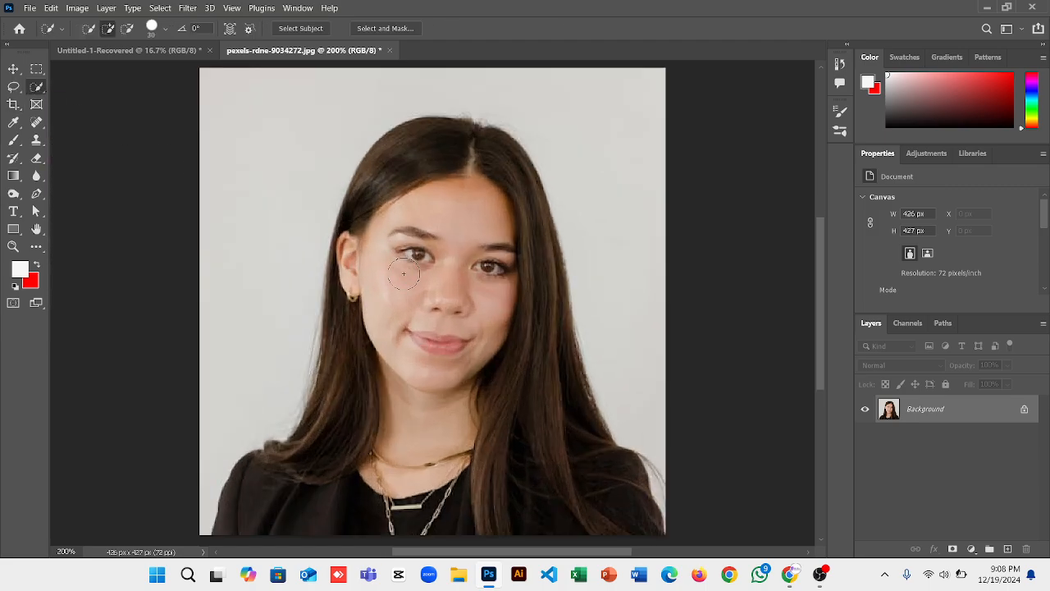
pyautogui.rightClick(37, 89)
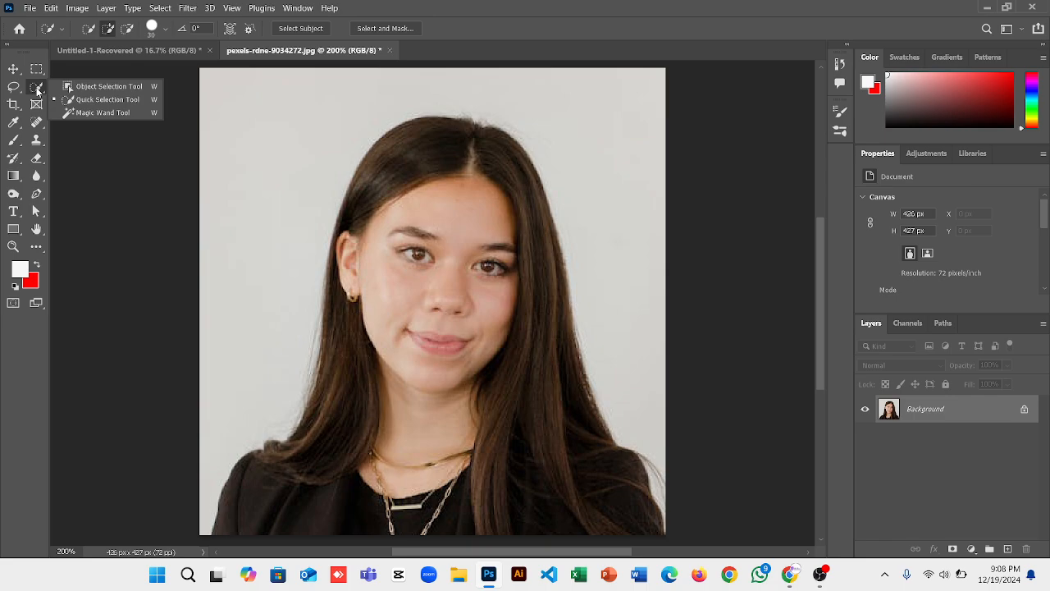
pyautogui.click(102, 112)
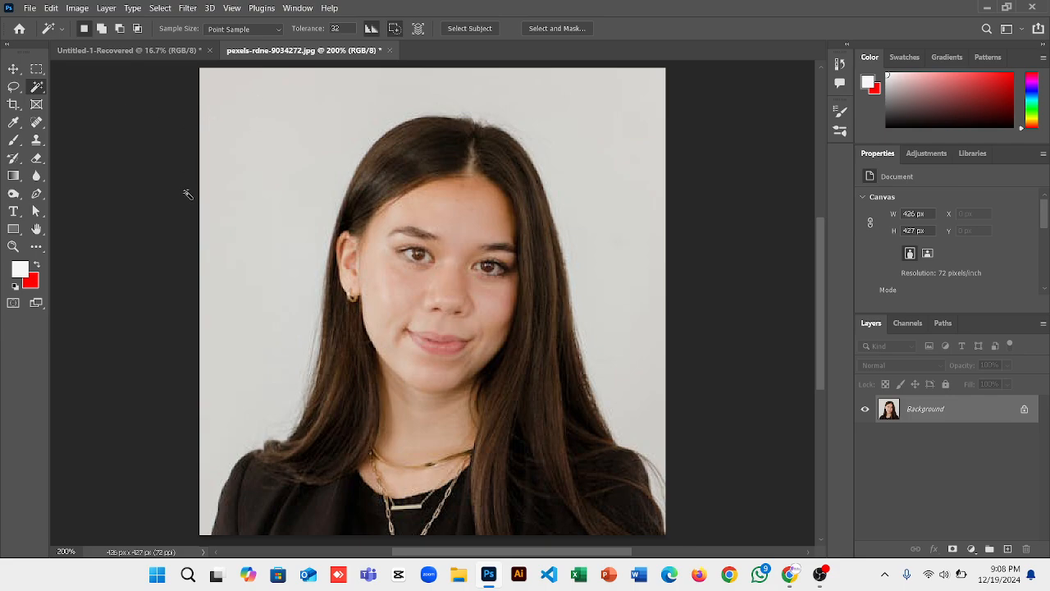
pyautogui.click(251, 137)
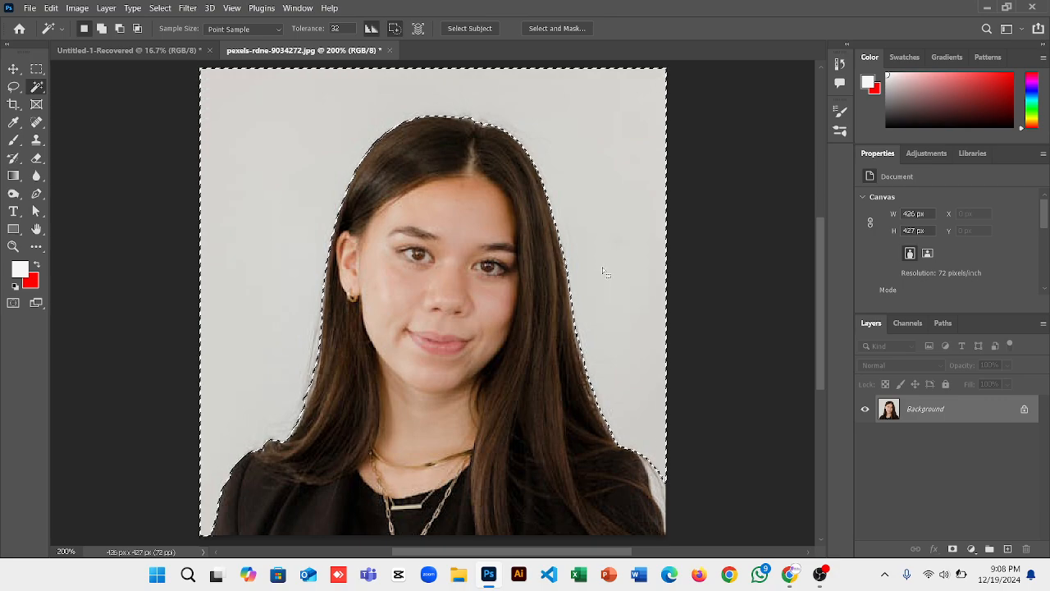
pyautogui.scroll(-1, 604, 272)
pyautogui.hotkey('ctrl', 'd')
pyautogui.click(362, 479)
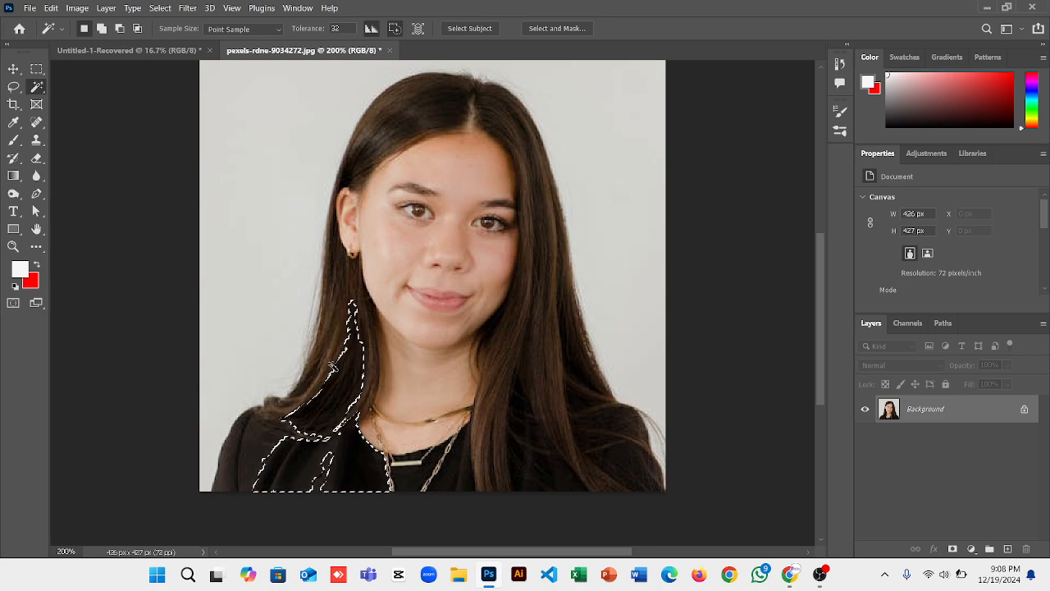
pyautogui.hotkey('ctrl', 'd')
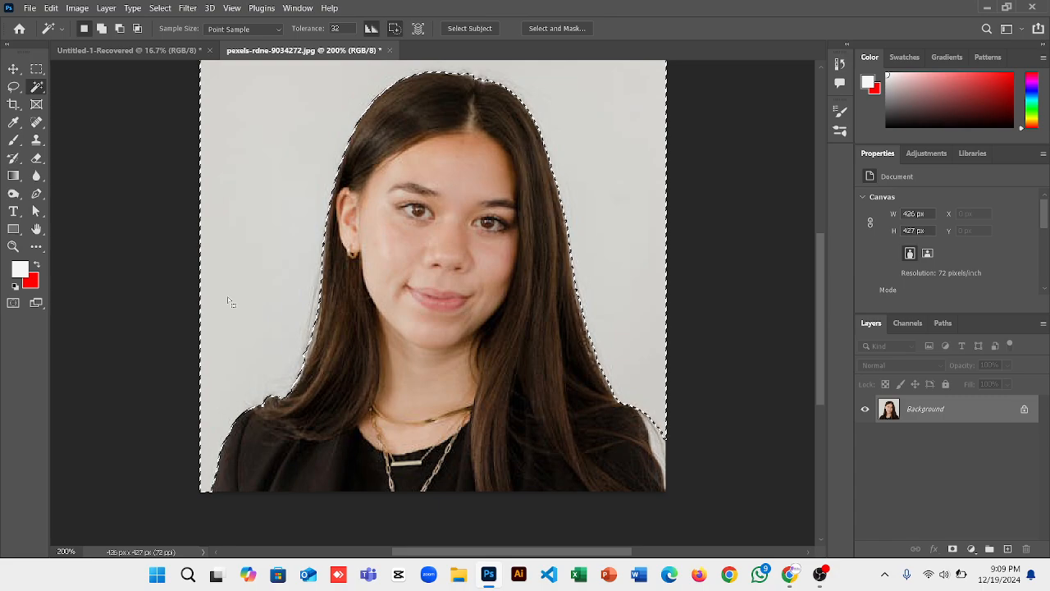
pyautogui.hotkey('alt', 'BackSpace')
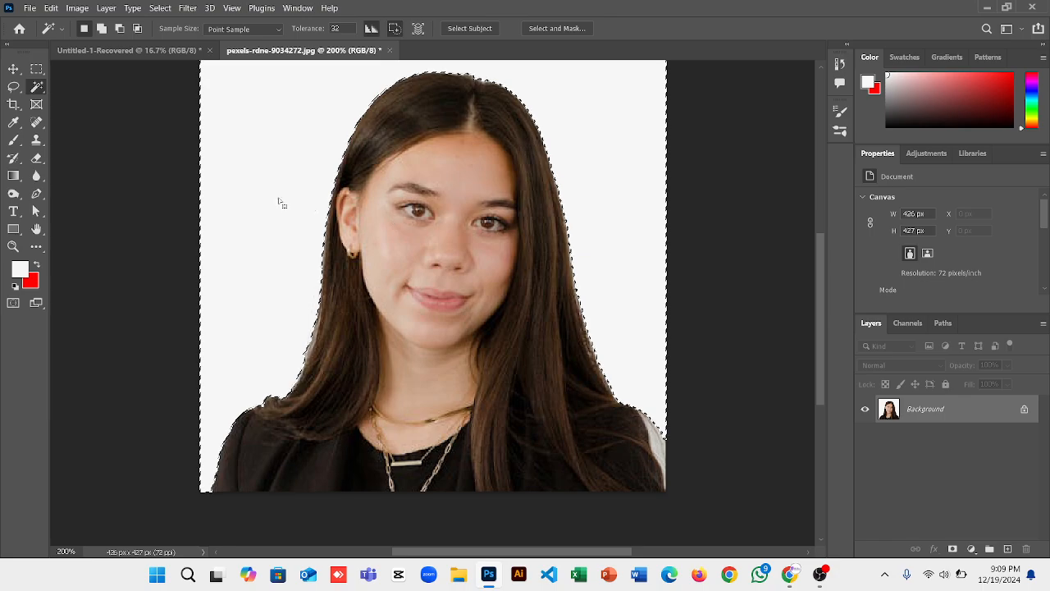
pyautogui.click(13, 70)
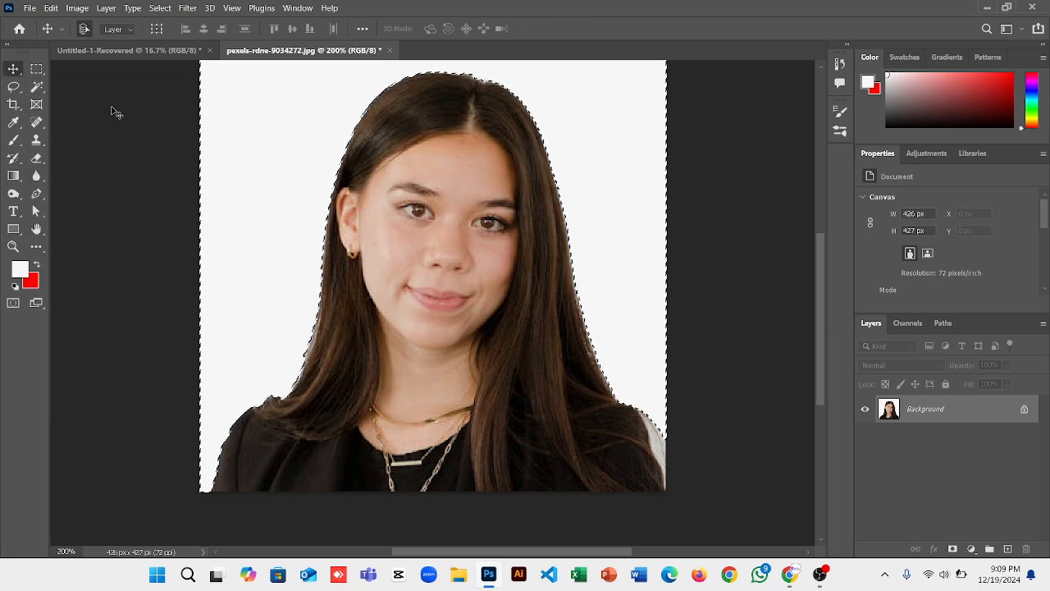
# Deselect, undo the white fill and reapply the square crop to restore the light grey wall.
pyautogui.click(37, 86)
pyautogui.rightClick(287, 155)
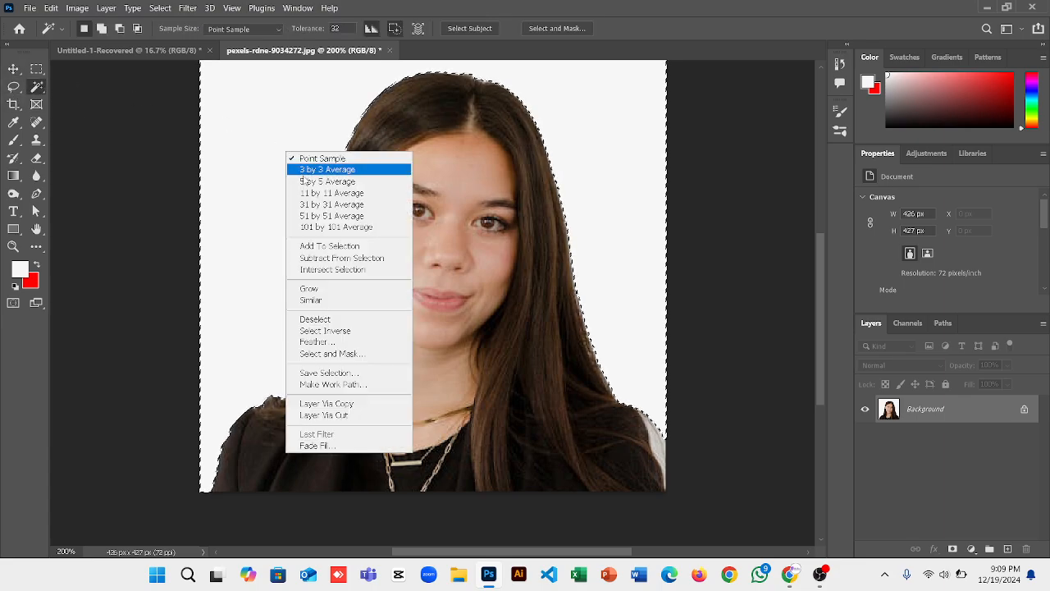
pyautogui.click(317, 318)
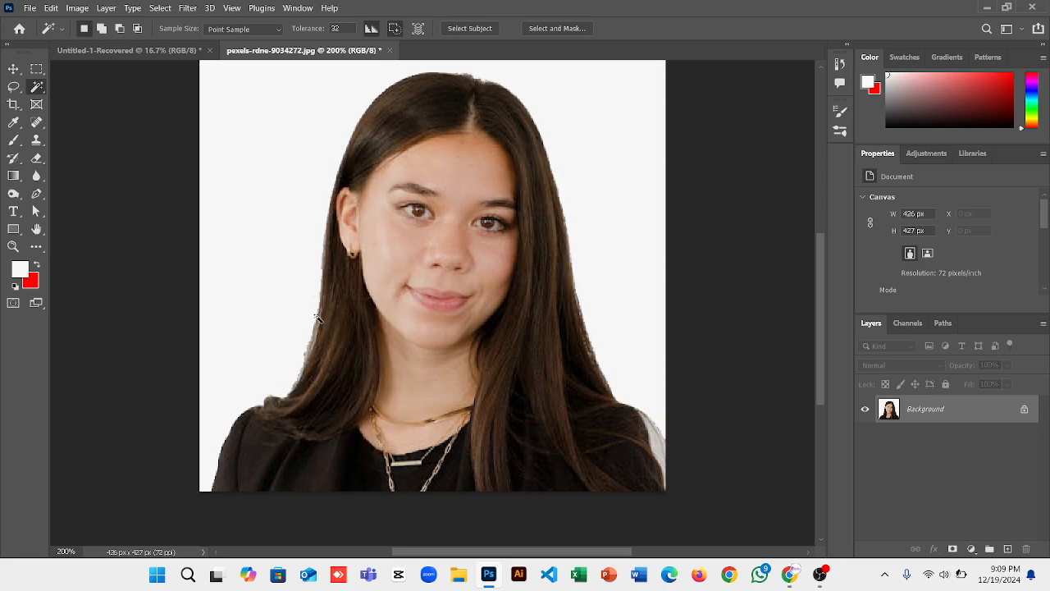
pyautogui.scroll(1, 316, 304)
pyautogui.scroll(1, 316, 304)
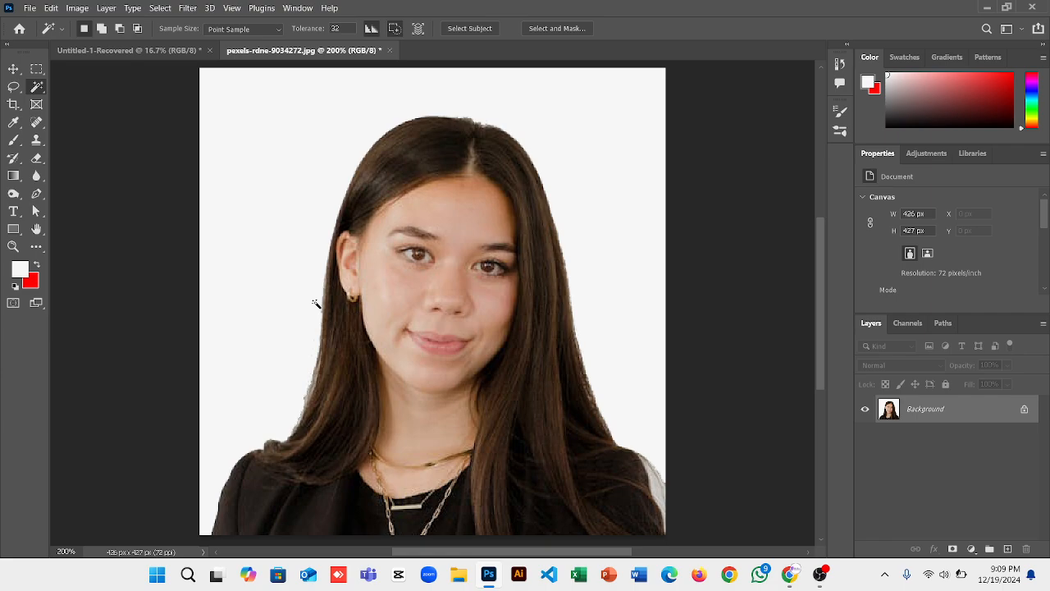
pyautogui.click(387, 206)
pyautogui.hotkey('ctrl', 'd')
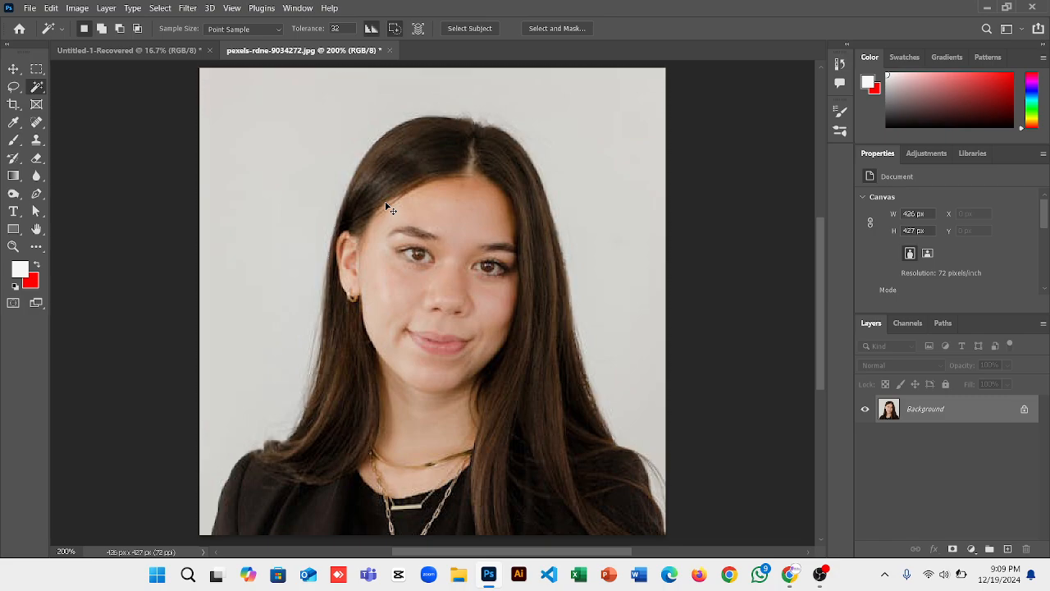
pyautogui.hotkey('ctrl', 'z')
pyautogui.hotkey('ctrl', 'z')
pyautogui.hotkey('ctrl', 'z')
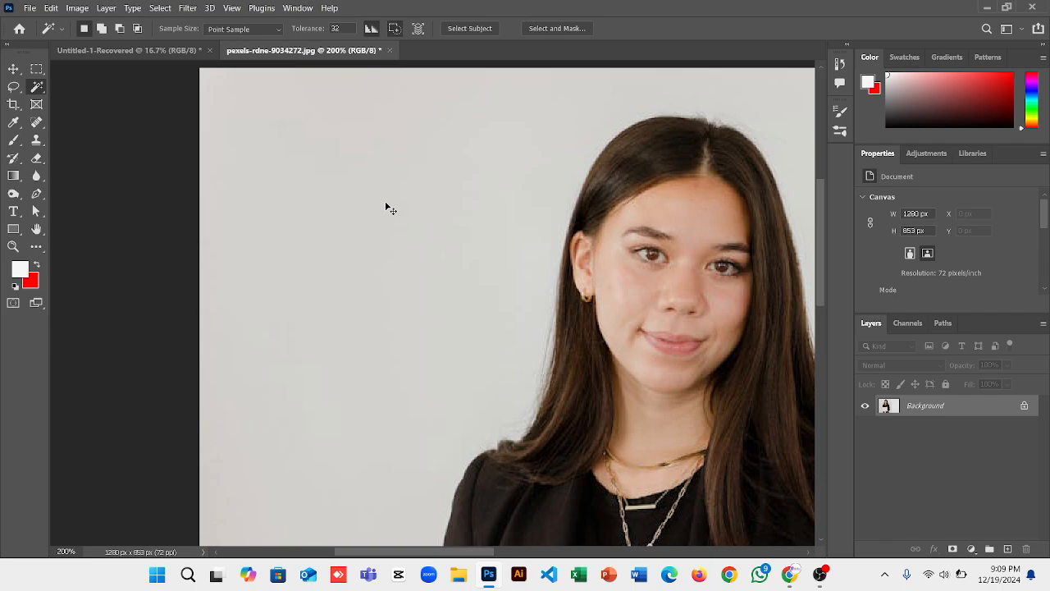
pyautogui.hotkey('ctrl', 'shift', 'z')
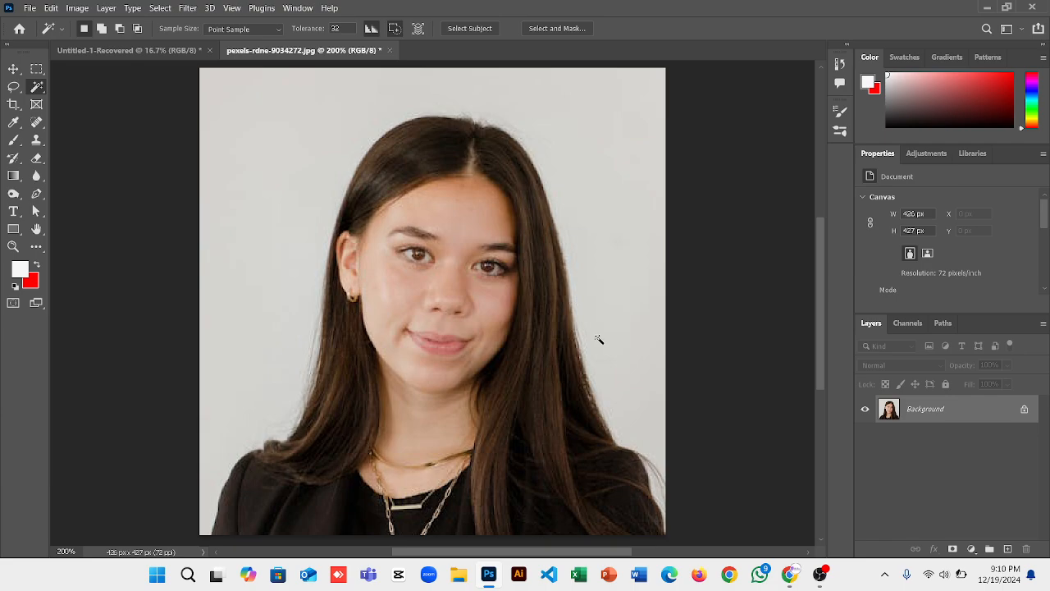
# Select the grey backdrop with the Magic Wand, then undo a test addition of the face.
pyautogui.rightClick(37, 88)
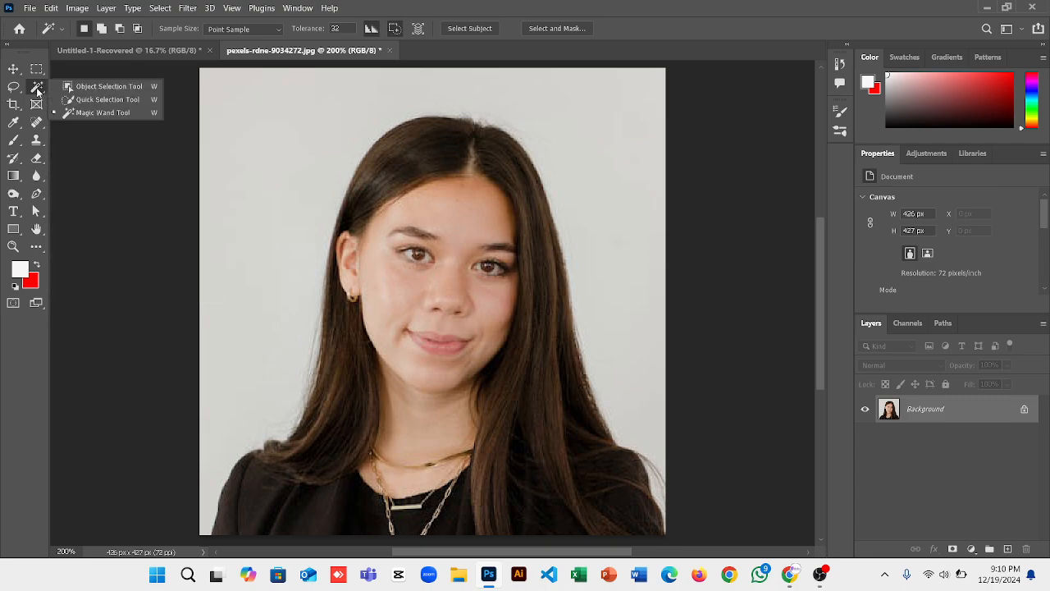
pyautogui.click(99, 113)
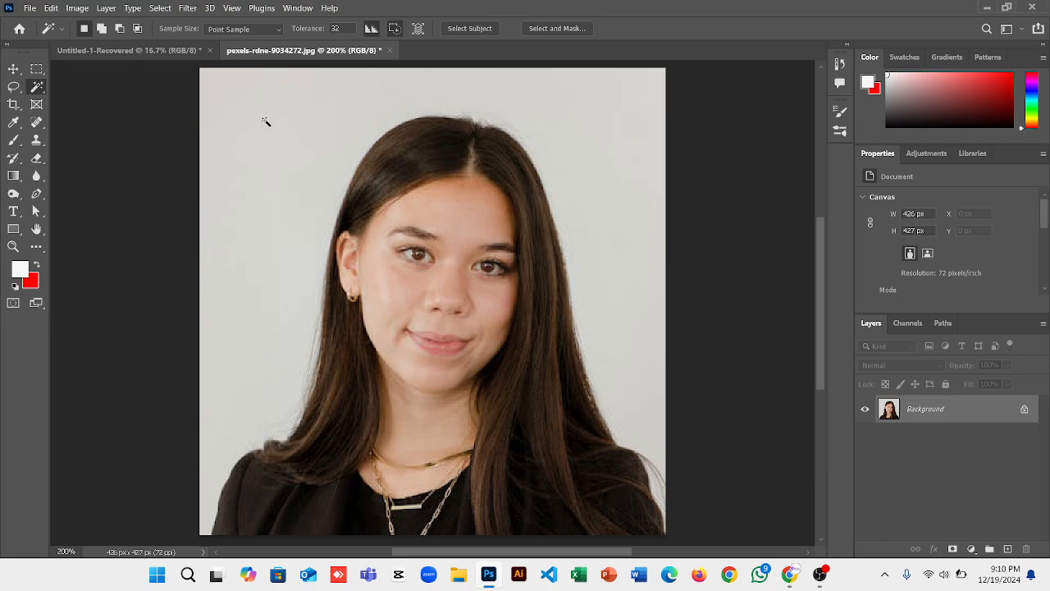
pyautogui.click(461, 226)
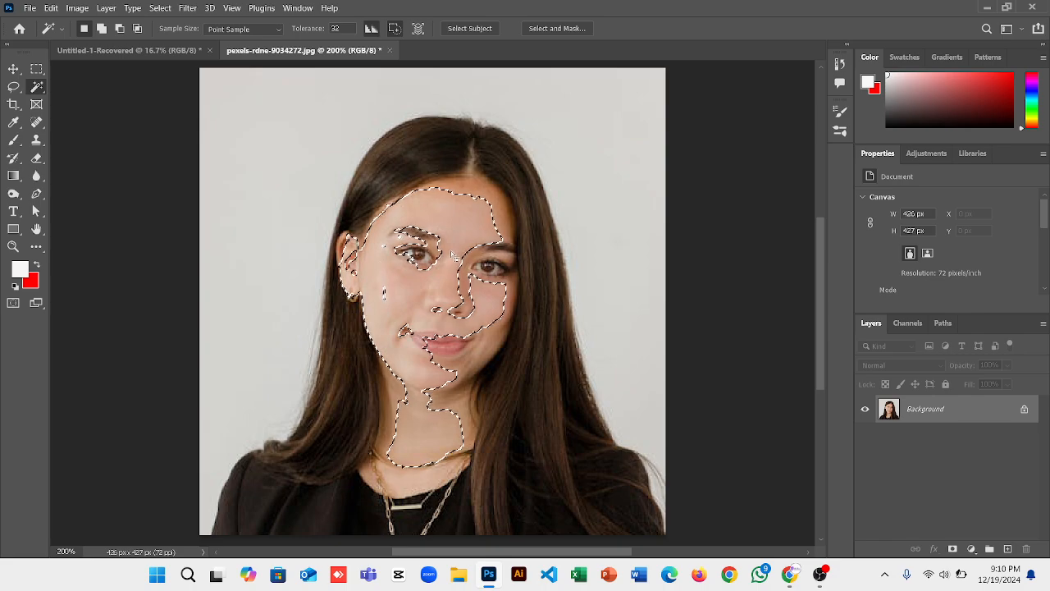
pyautogui.hotkey('ctrl', 'd')
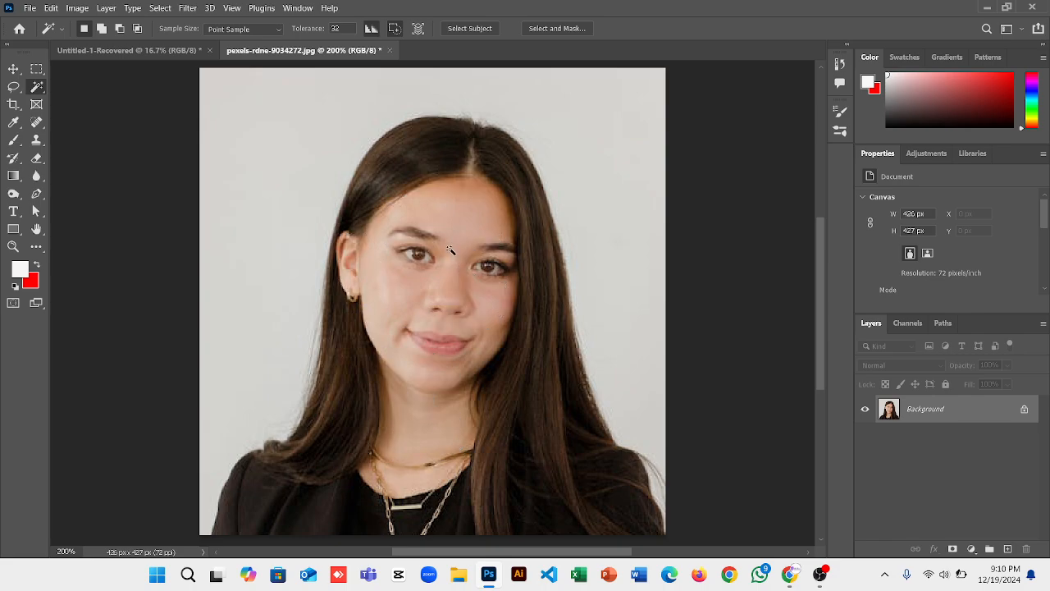
pyautogui.click(286, 140)
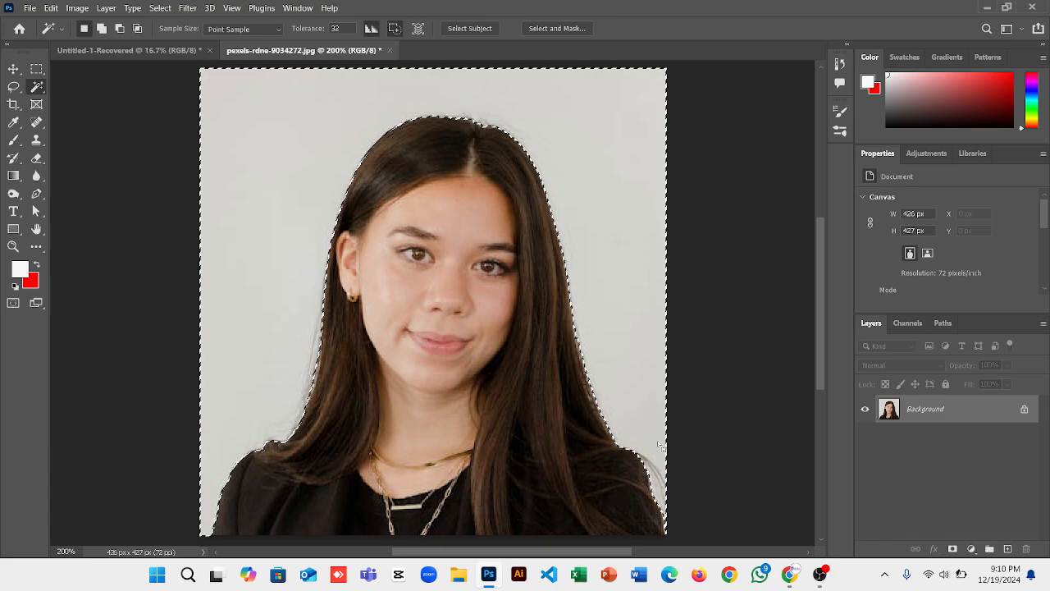
pyautogui.press('shift')
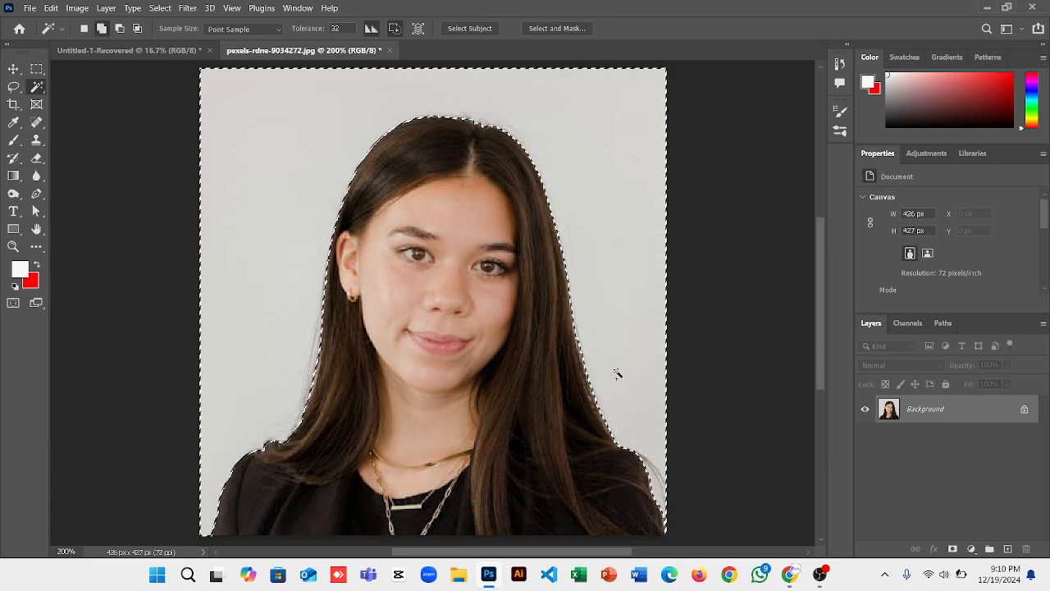
pyautogui.keyDown('shift'); pyautogui.click(450, 210); pyautogui.keyUp('shift')
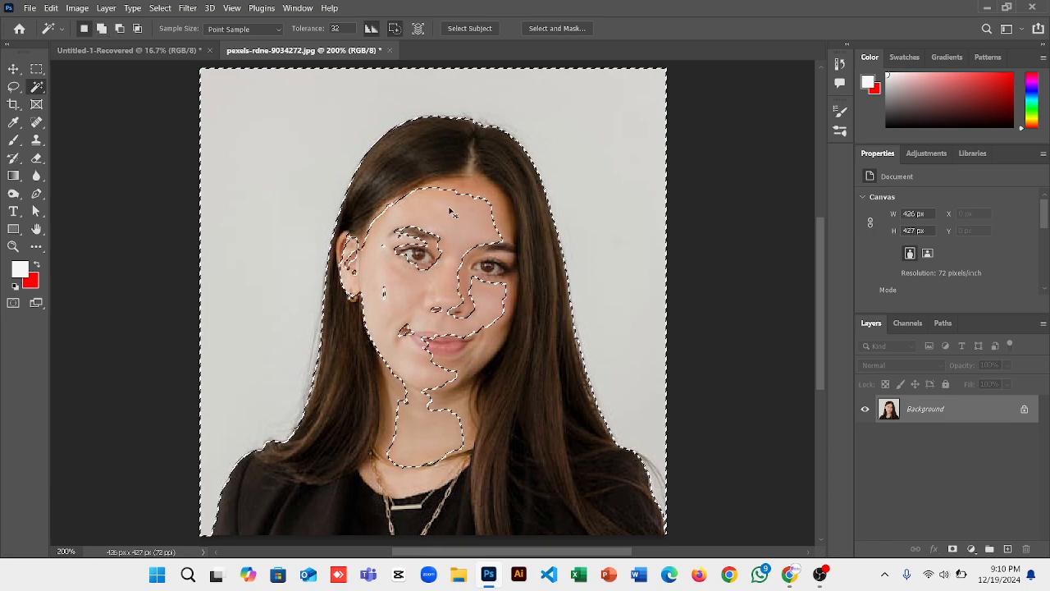
pyautogui.hotkey('ctrl', 'z')
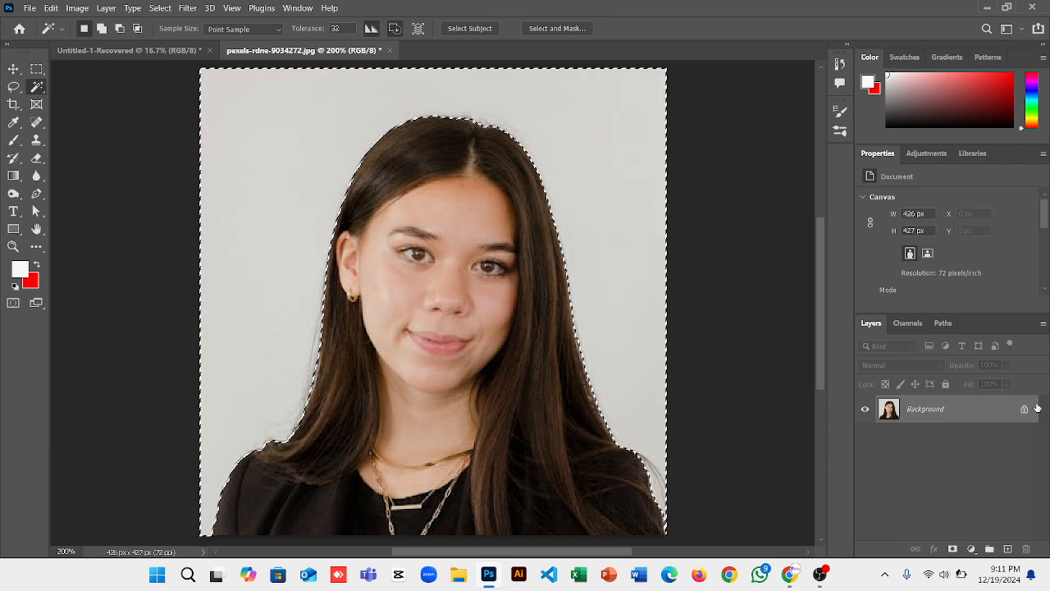
# Fill the selected background with white using Alt+Backspace.
pyautogui.hotkey('shift', 'F5')
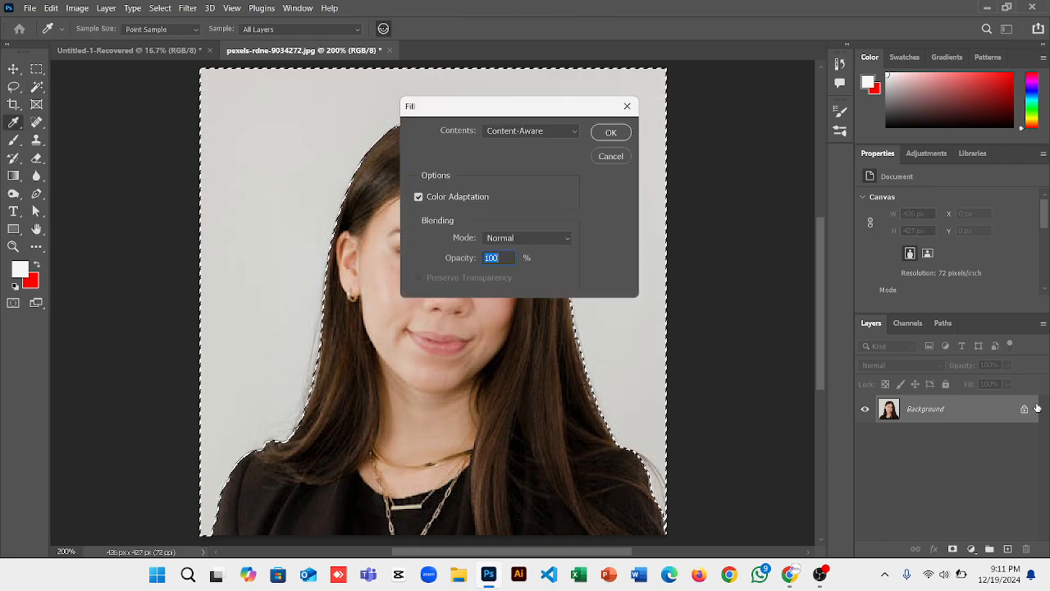
pyautogui.press('Escape')
pyautogui.press('w')
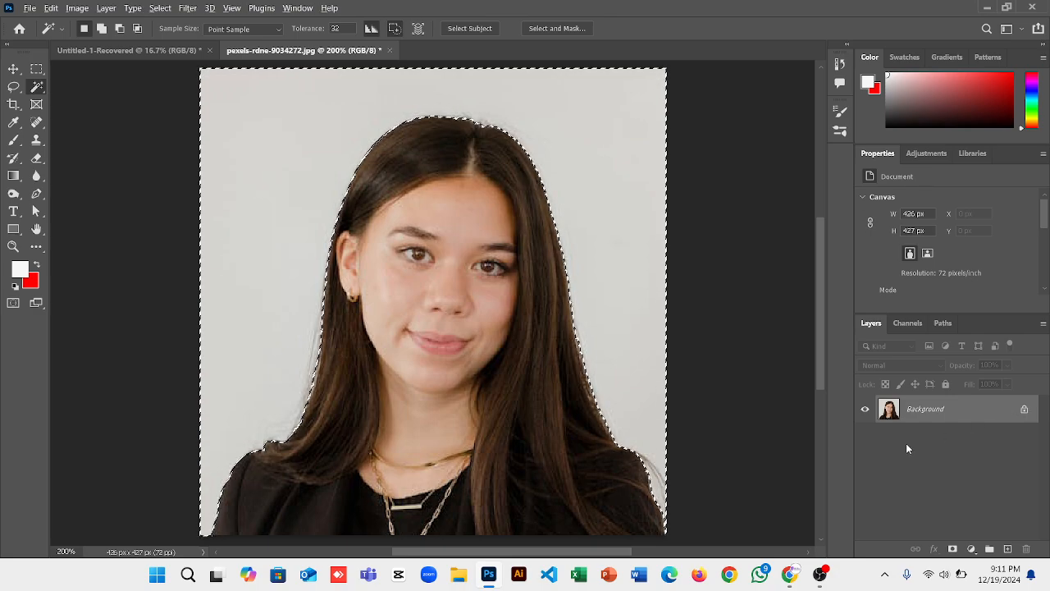
pyautogui.hotkey('alt', 'BackSpace')
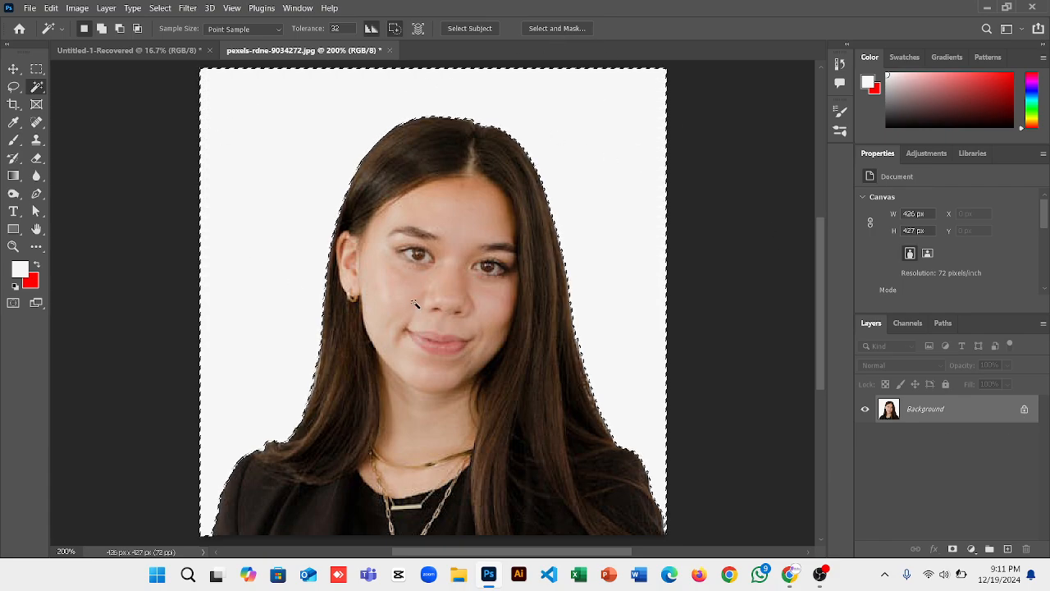
# Deselect and bring up the Image > Adjustments list.
pyautogui.rightClick(269, 190)
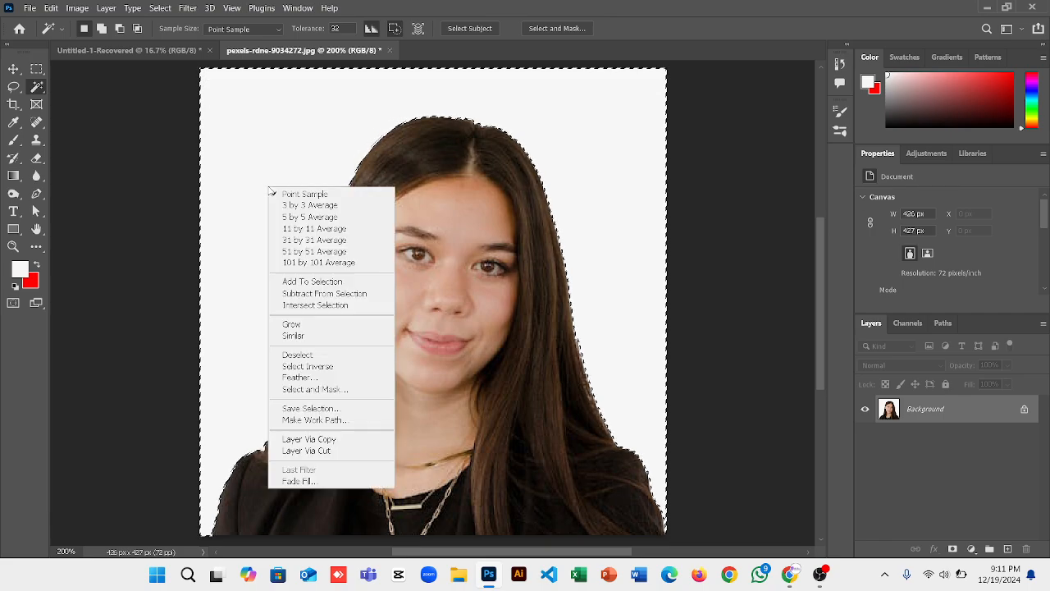
pyautogui.click(297, 354)
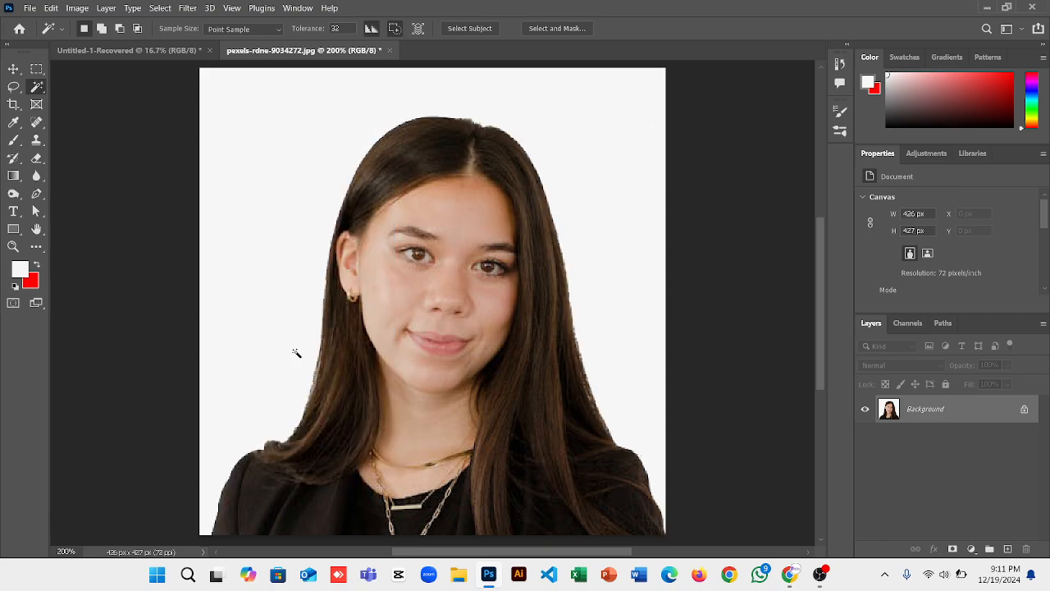
pyautogui.click(79, 10)
pyautogui.moveTo(115, 42)
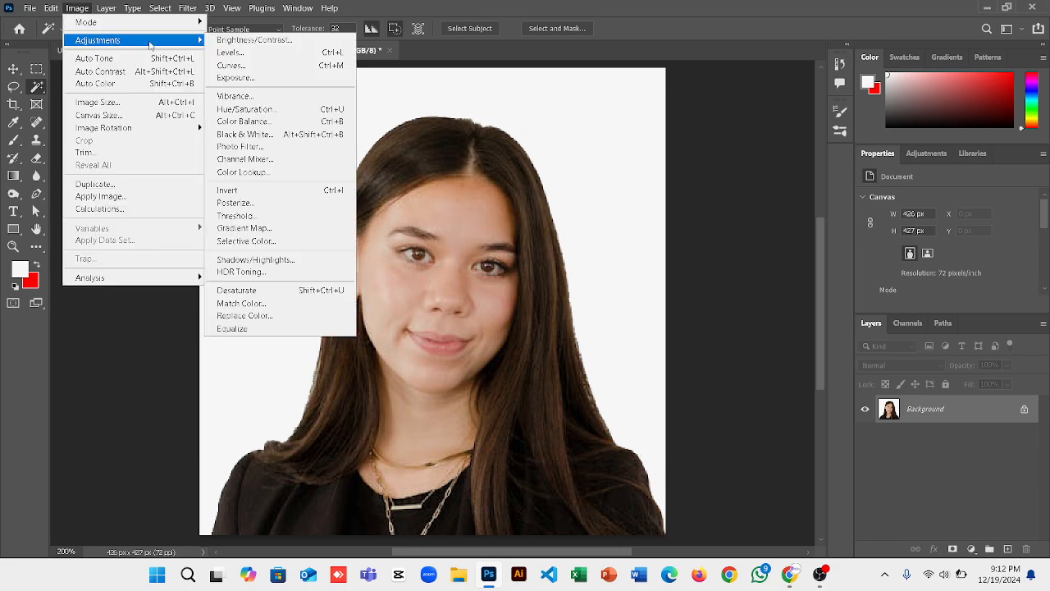
pyautogui.click(245, 122)
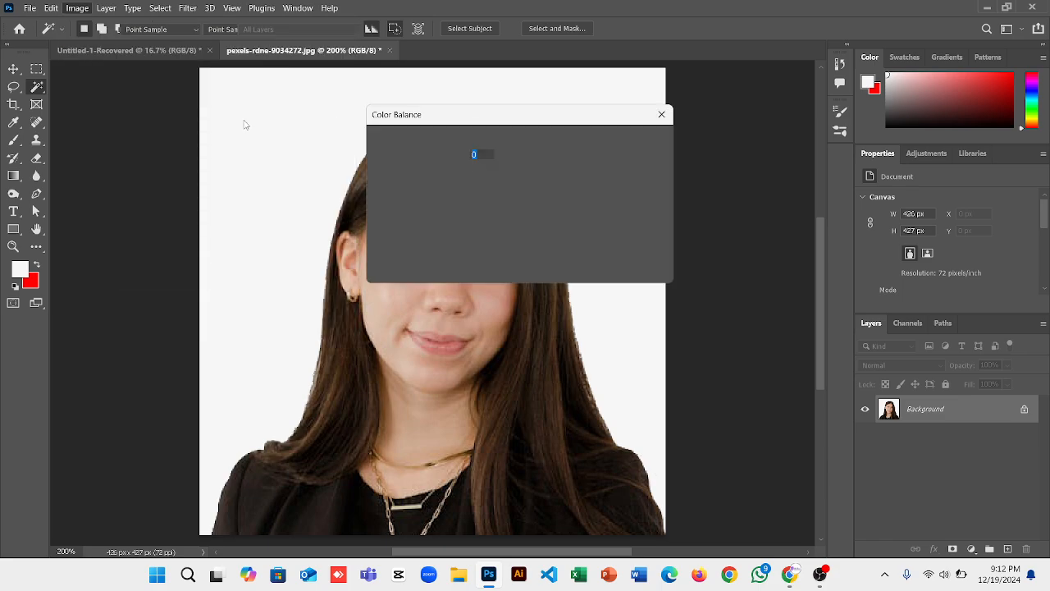
pyautogui.moveTo(435, 116); pyautogui.dragTo(720, 131)
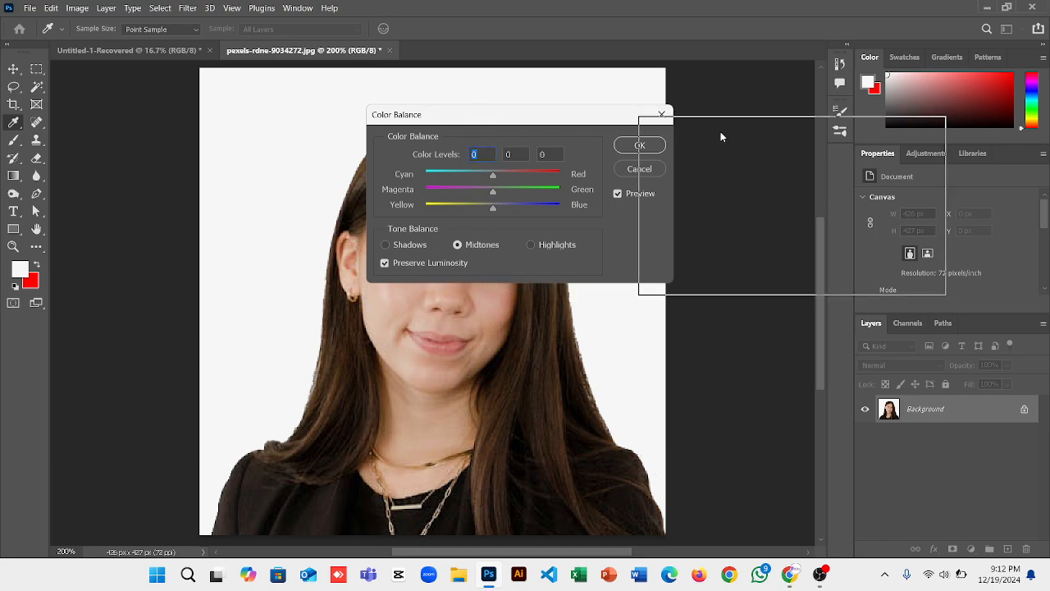
pyautogui.click(764, 190)
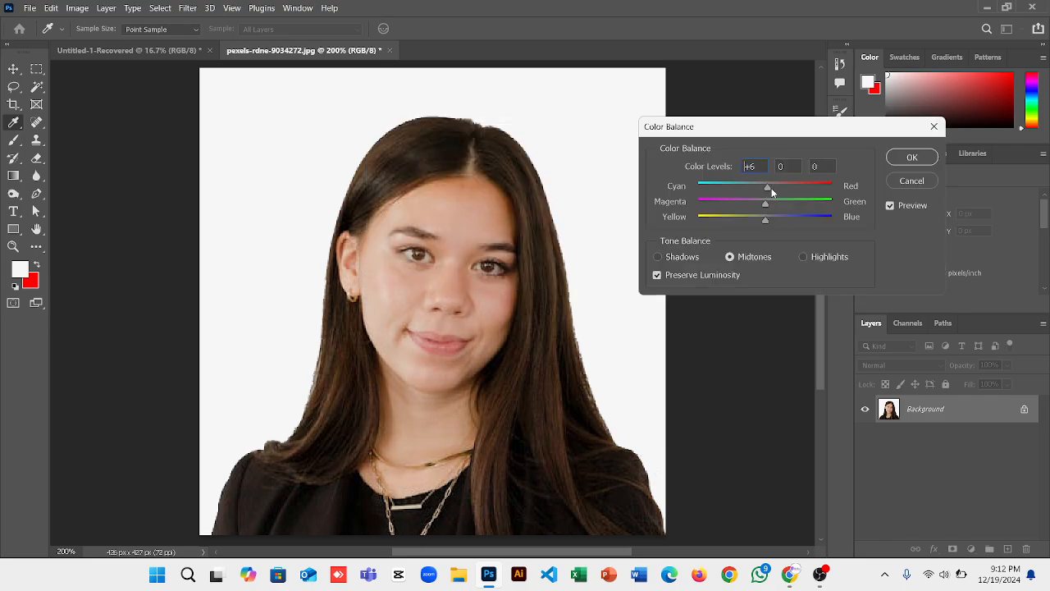
pyautogui.moveTo(791, 189); pyautogui.dragTo(751, 191)
pyautogui.click(909, 181)
pyautogui.press('w')
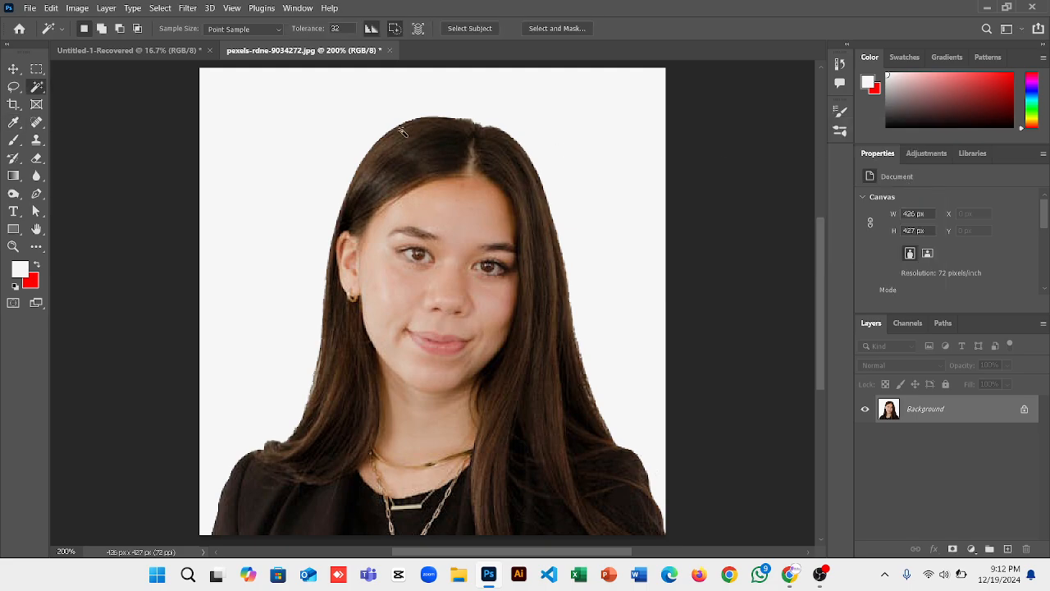
# Open the Levels dialog and move it aside to reveal the face.
pyautogui.click(80, 8)
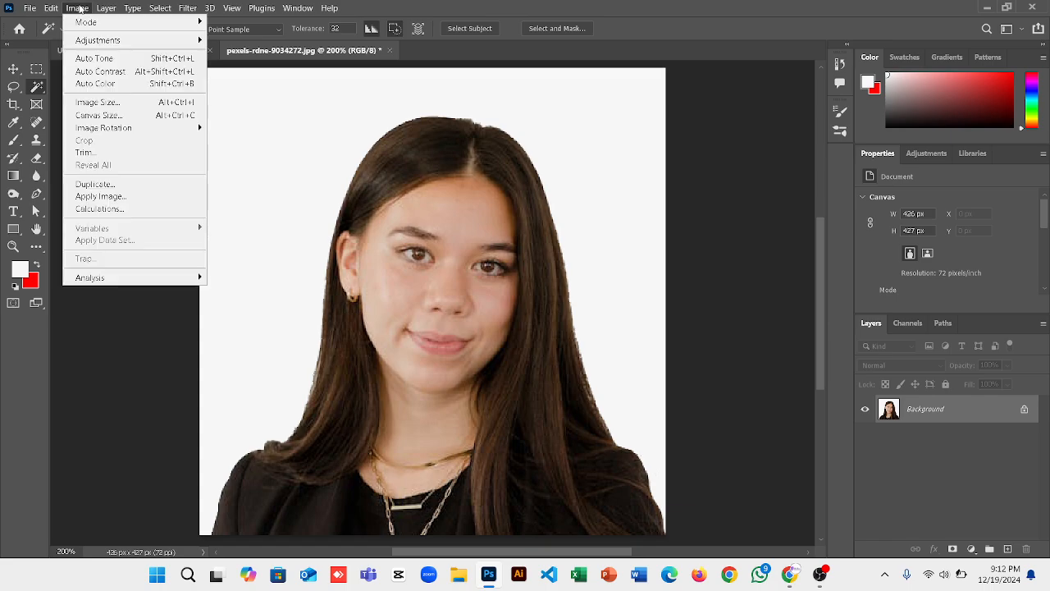
pyautogui.moveTo(122, 42)
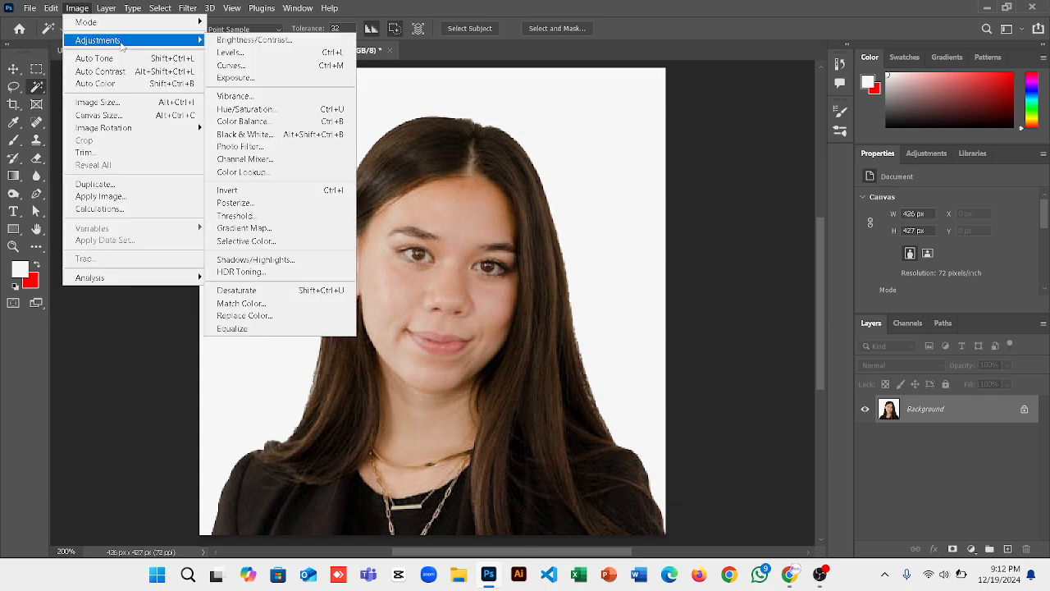
pyautogui.click(251, 54)
pyautogui.moveTo(457, 75); pyautogui.dragTo(724, 83)
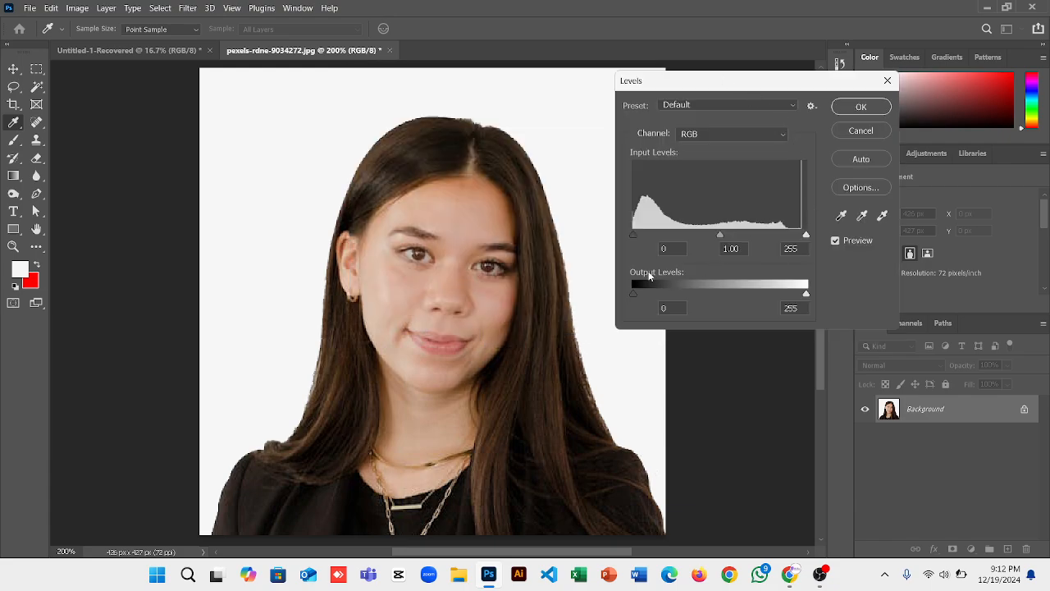
pyautogui.click(633, 238)
pyautogui.click(720, 235)
pyautogui.click(807, 236)
# Set Levels input values to black 9, midtones 1.51 and white 247, and apply.
pyautogui.moveTo(808, 237)
pyautogui.mouseDown()
pyautogui.moveTo(722, 239)
pyautogui.moveTo(807, 237)
pyautogui.mouseUp()
pyautogui.moveTo(633, 235)
pyautogui.mouseDown()
pyautogui.moveTo(688, 232)
pyautogui.moveTo(617, 235)
pyautogui.mouseUp()
pyautogui.moveTo(721, 234); pyautogui.dragTo(695, 236)
pyautogui.moveTo(705, 237); pyautogui.dragTo(695, 235)
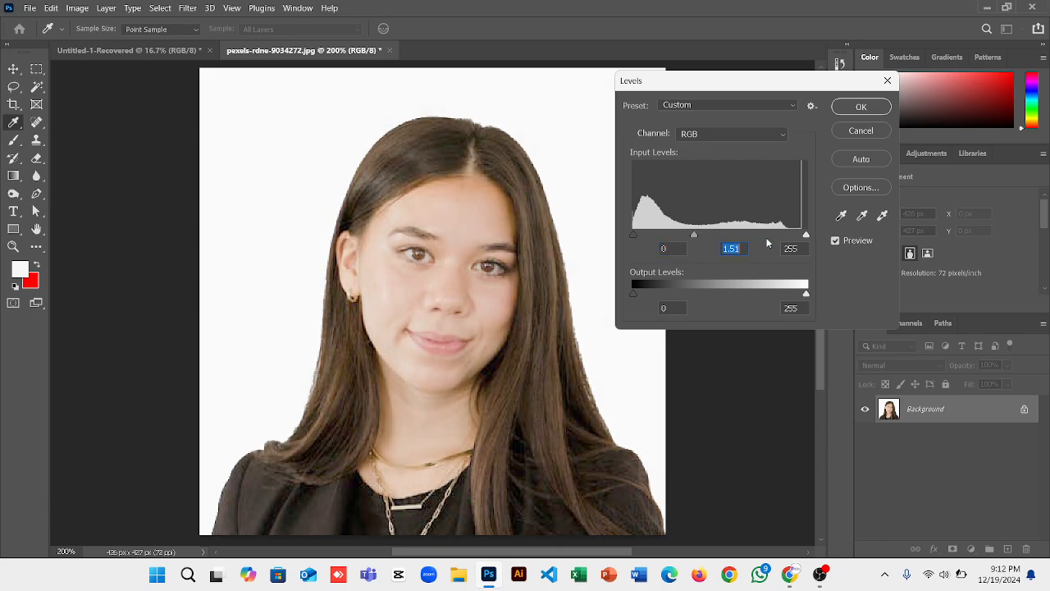
pyautogui.moveTo(807, 237); pyautogui.dragTo(801, 237)
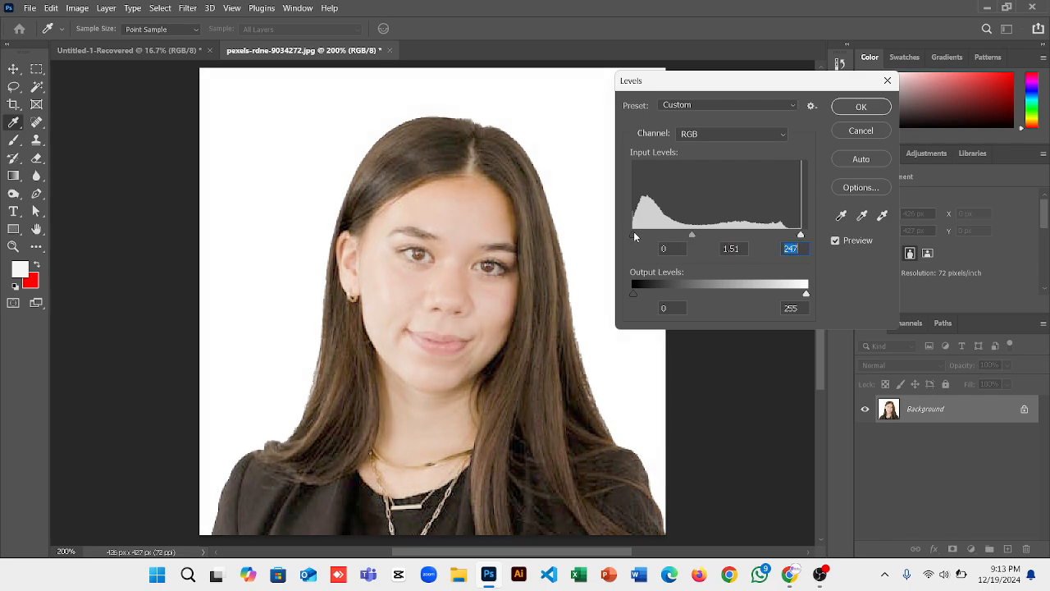
pyautogui.moveTo(634, 236); pyautogui.dragTo(641, 235)
pyautogui.click(848, 110)
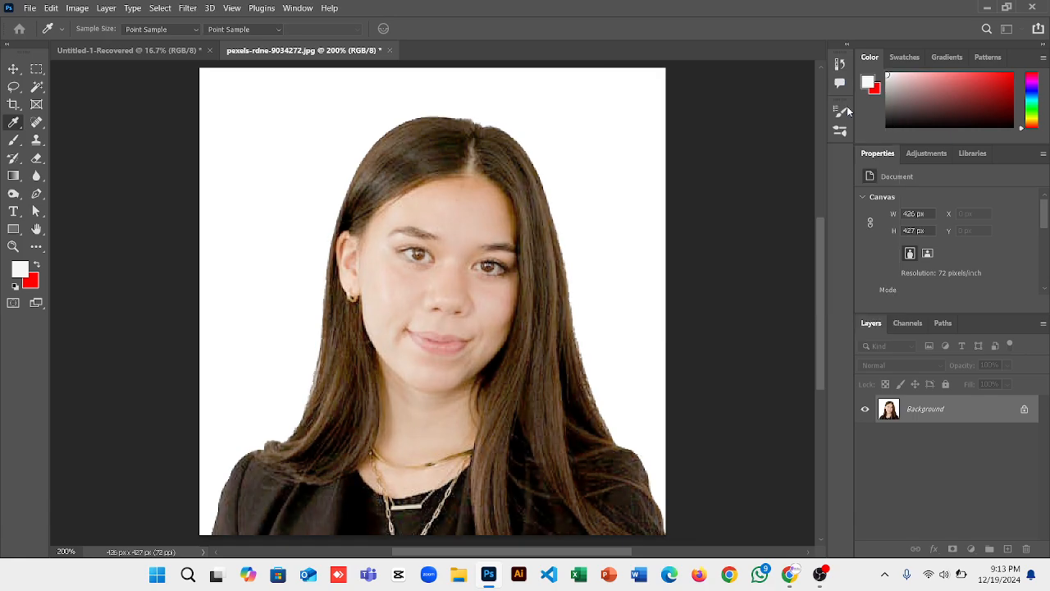
pyautogui.press('w')
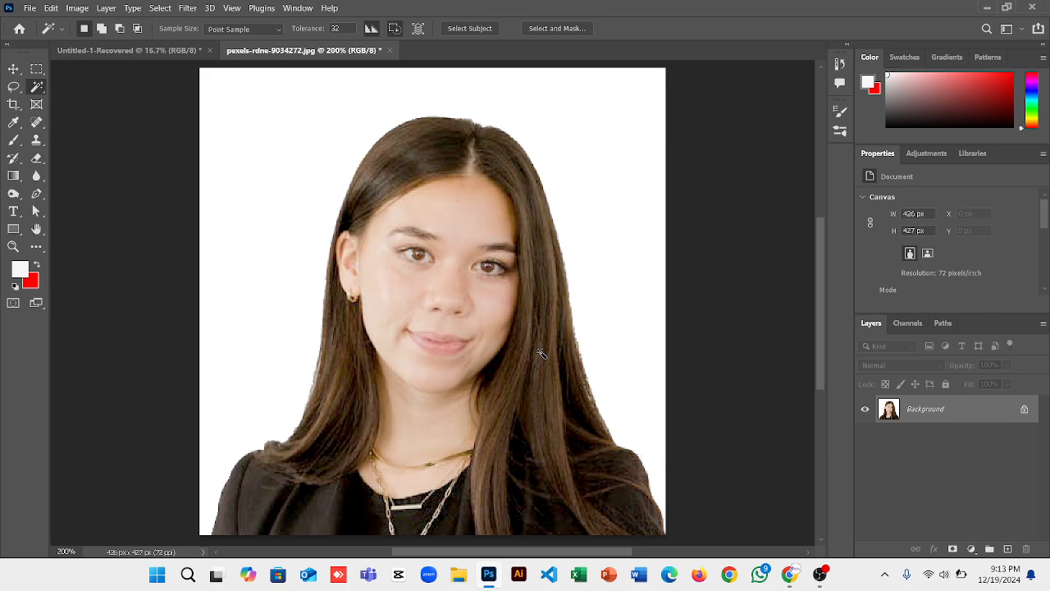
# Leave Photoshop's File menu and switch over to File Explorer.
pyautogui.click(29, 8)
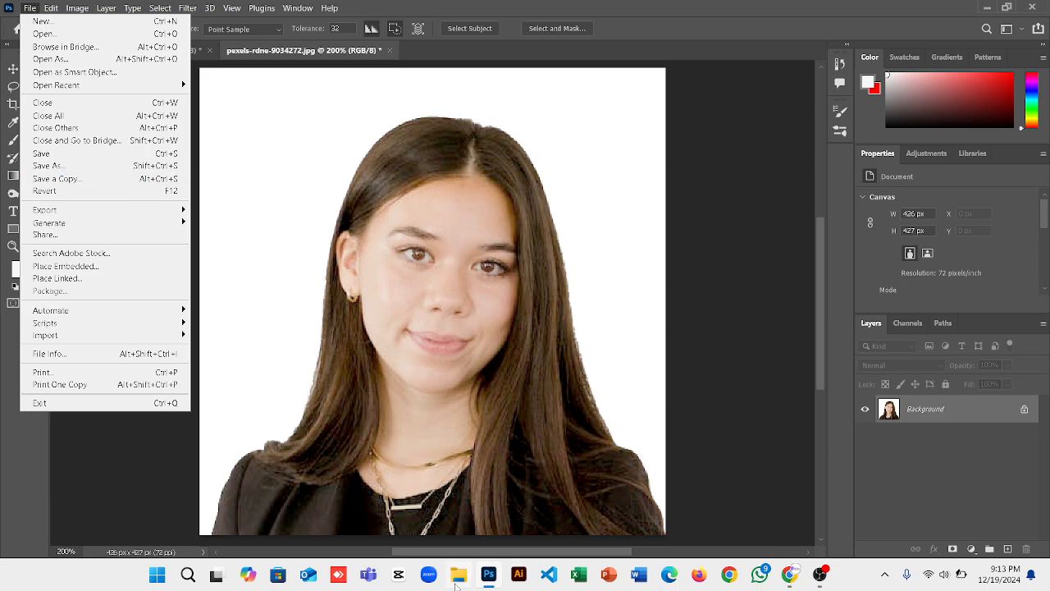
pyautogui.click(455, 584)
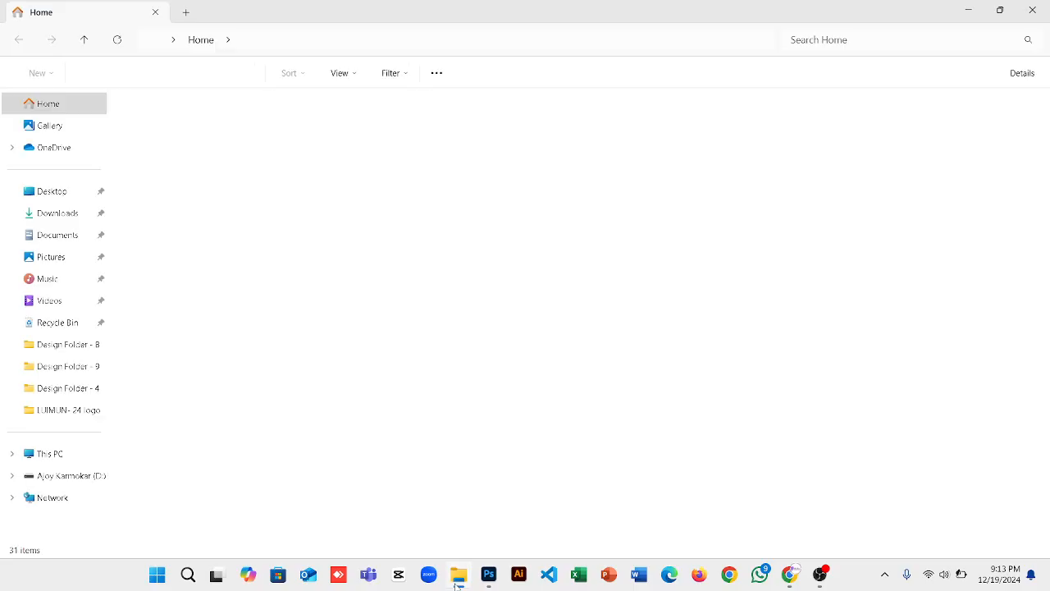
# Duplicate pexels-rdne-9034272 in Downloads as 'pexels-rdne-9034272 - Copy'.
pyautogui.click(54, 215)
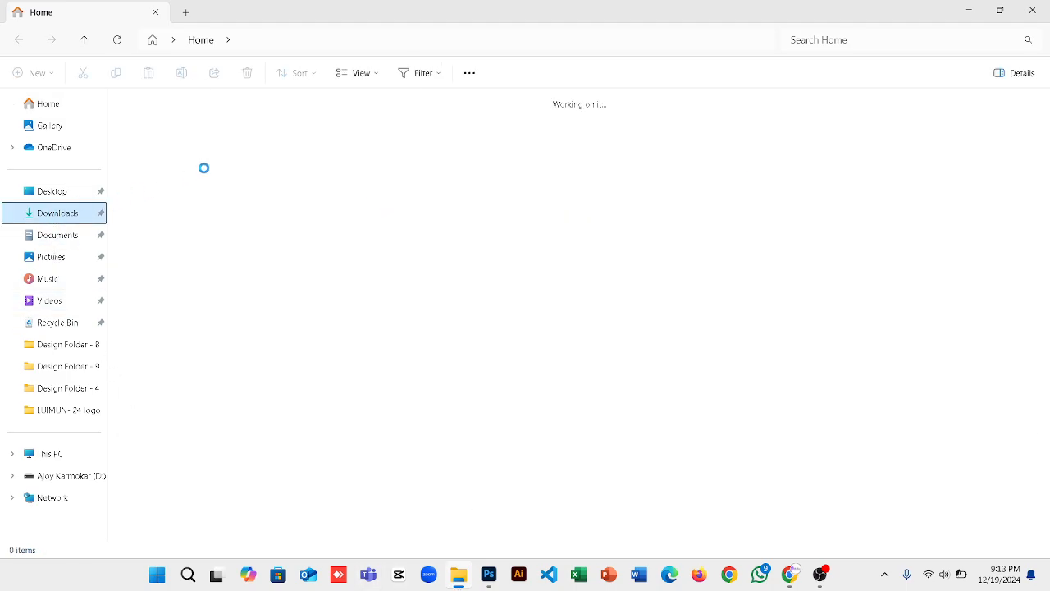
pyautogui.click(170, 187)
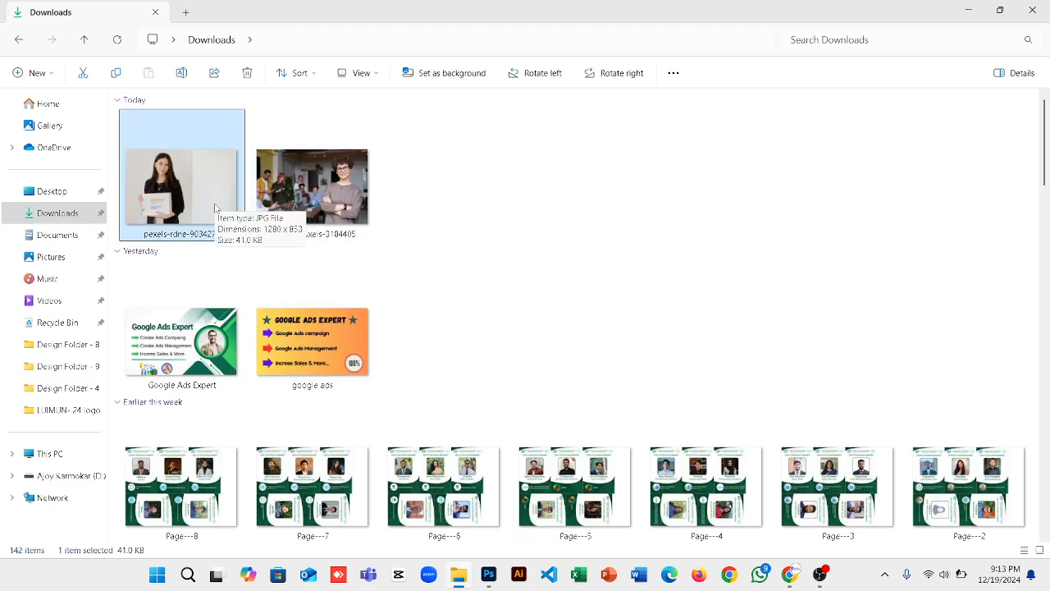
pyautogui.hotkey('ctrl', 'c')
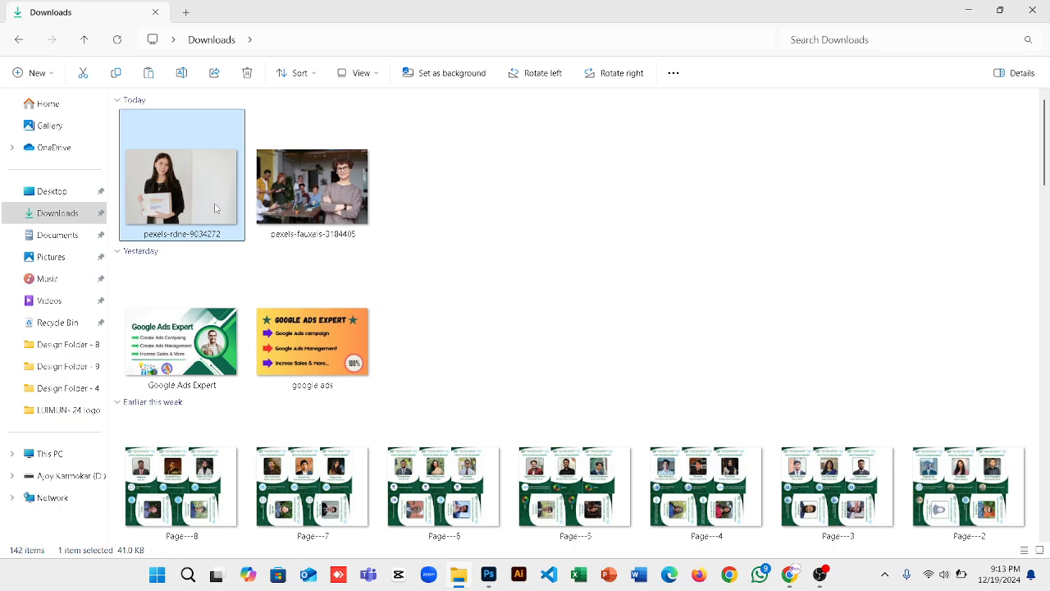
pyautogui.hotkey('ctrl', 'v')
pyautogui.click(574, 206)
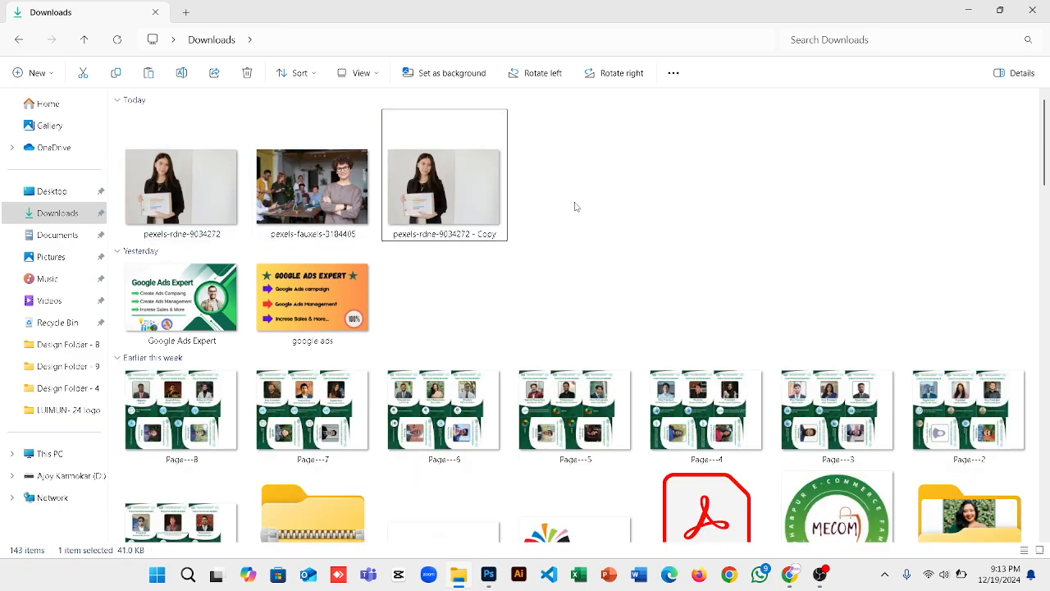
pyautogui.click(160, 220)
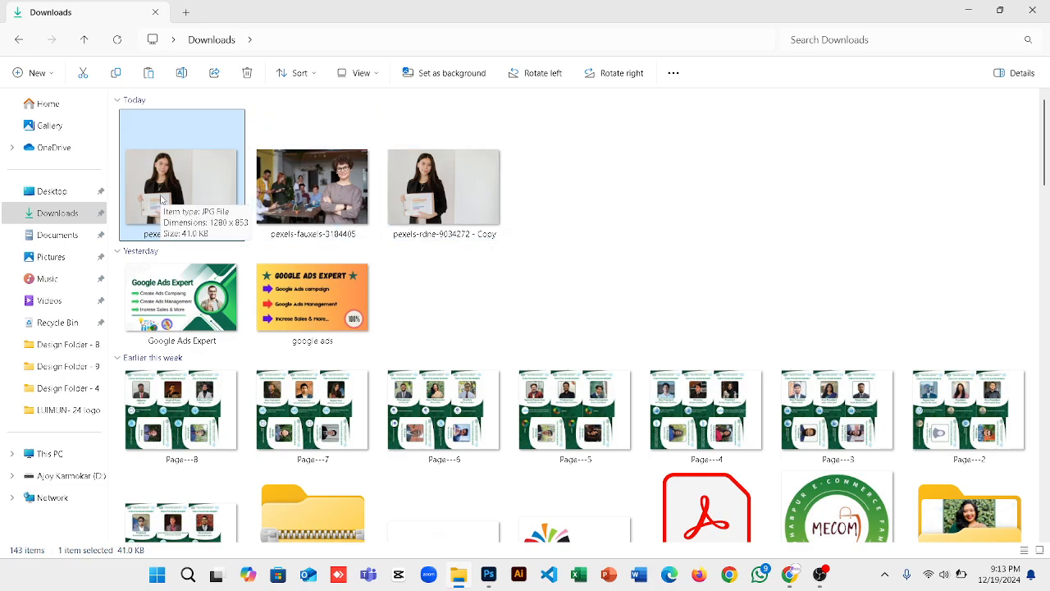
pyautogui.click(488, 576)
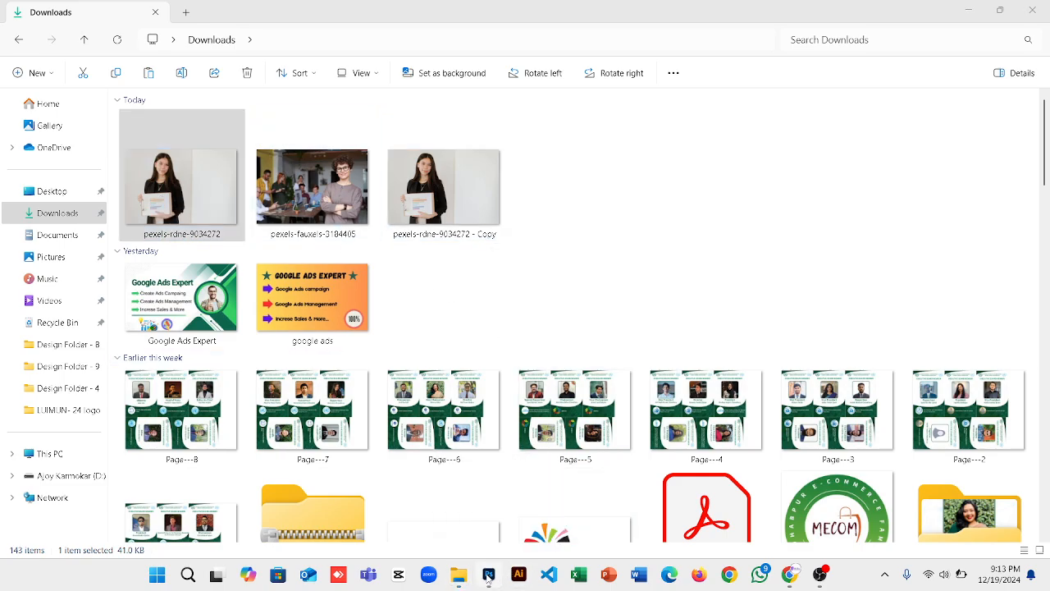
# Save over pexels-rdne-9034272.jpg at JPEG Quality 12 and check the updated file in Downloads.
pyautogui.hotkey('ctrl', 's')
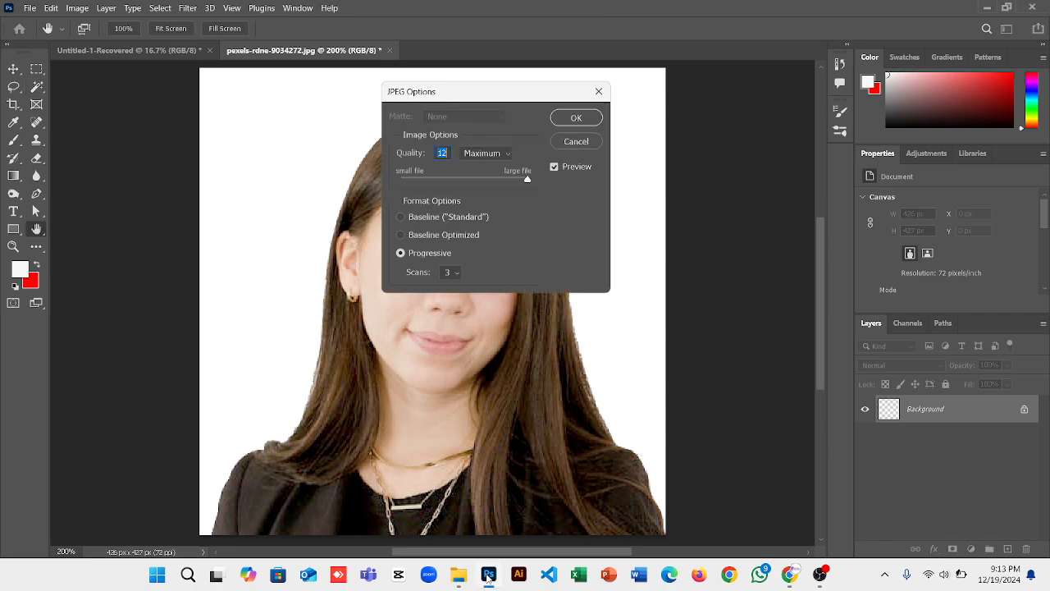
pyautogui.click(576, 117)
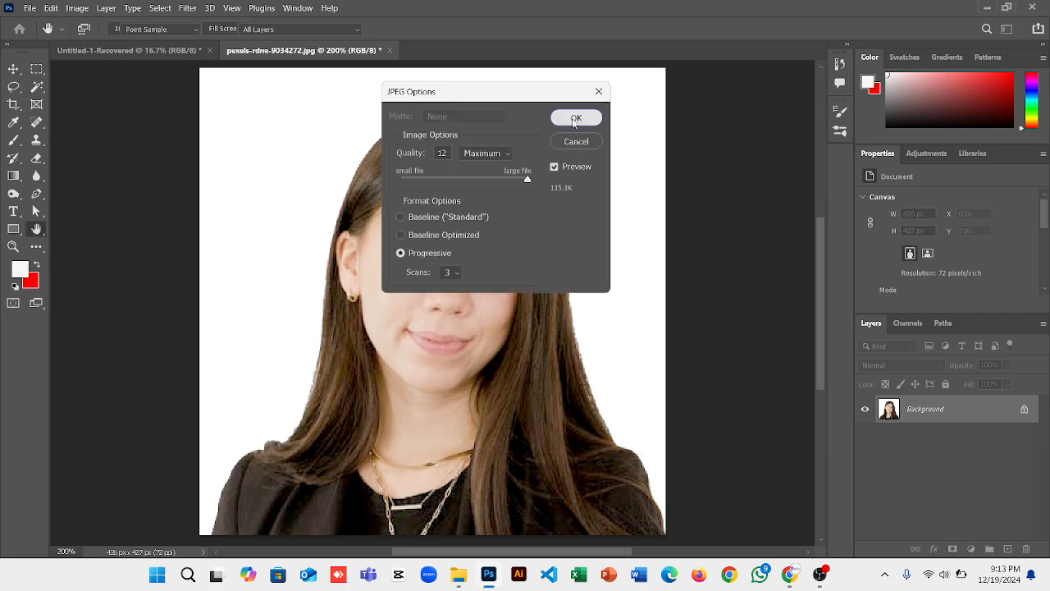
pyautogui.click(458, 574)
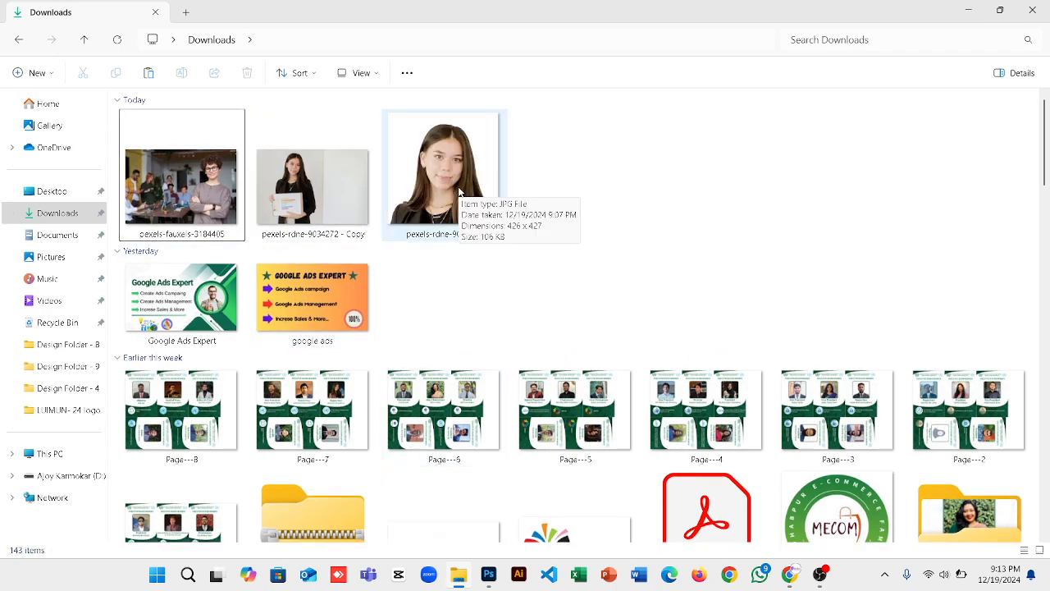
pyautogui.click(325, 207)
pyautogui.click(439, 216)
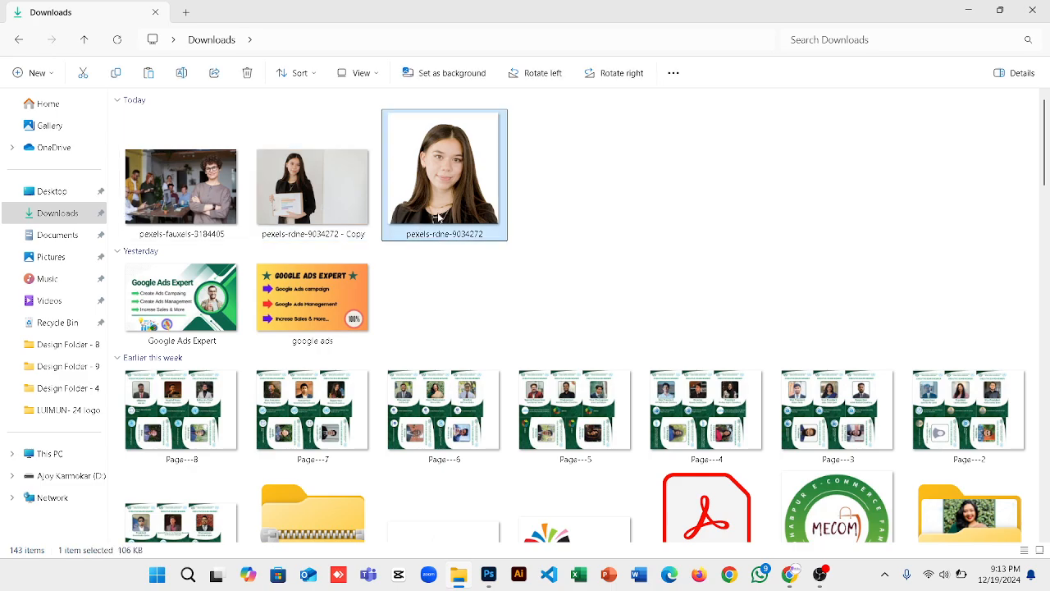
pyautogui.click(489, 574)
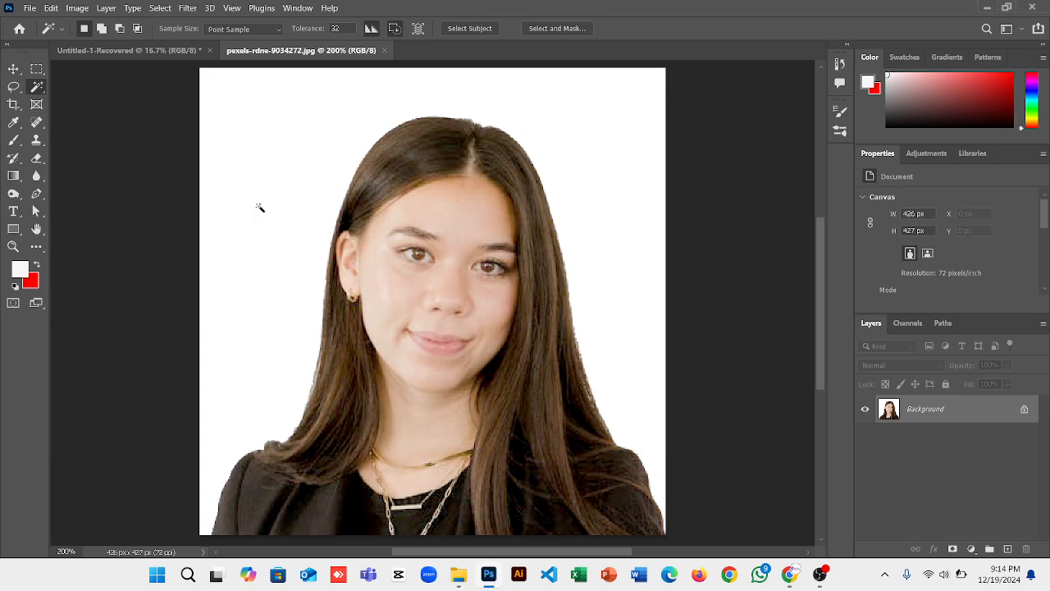
# Save the headshot as a new JPEG named 'Passport Photo' at maximum quality.
pyautogui.click(31, 9)
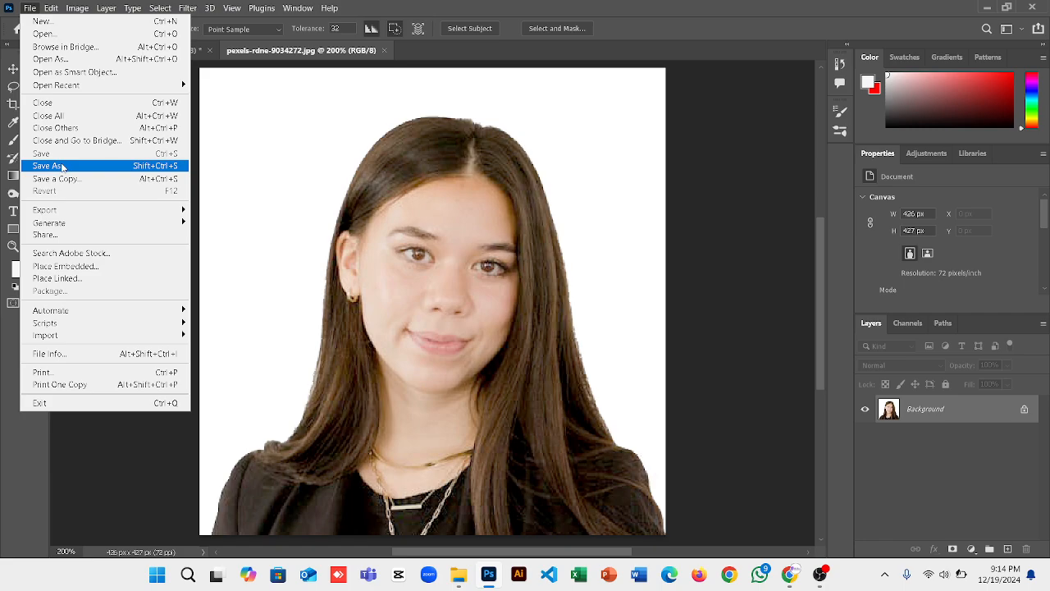
pyautogui.click(62, 168)
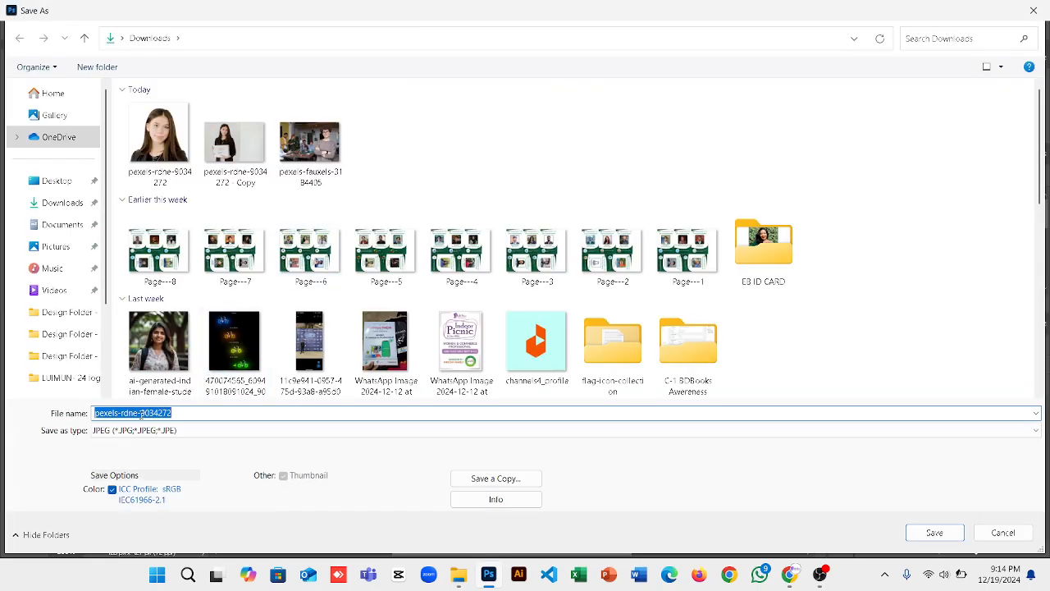
pyautogui.write('Pa')
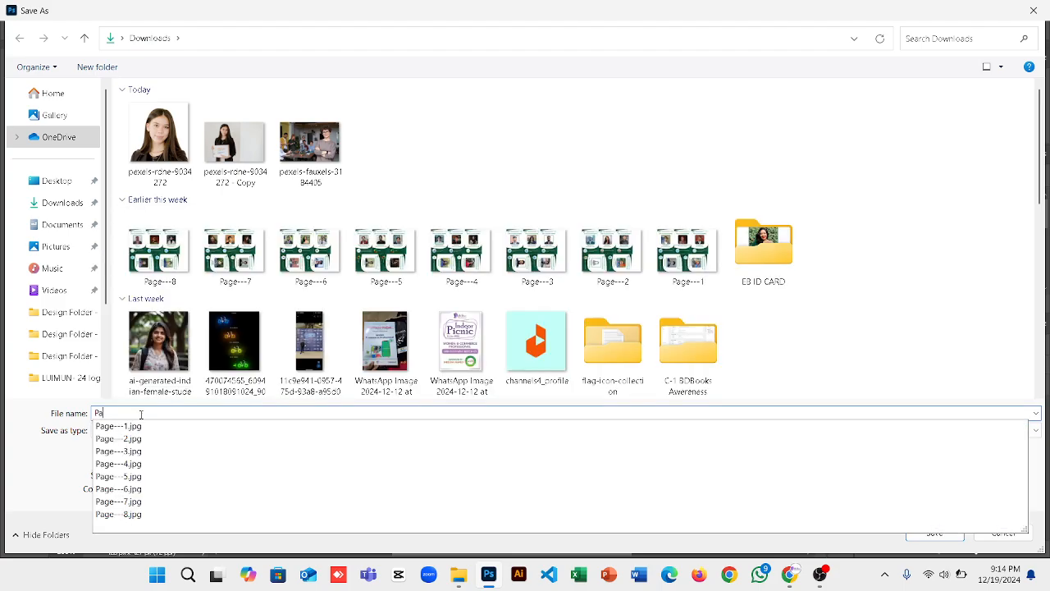
pyautogui.write('ssport Photo')
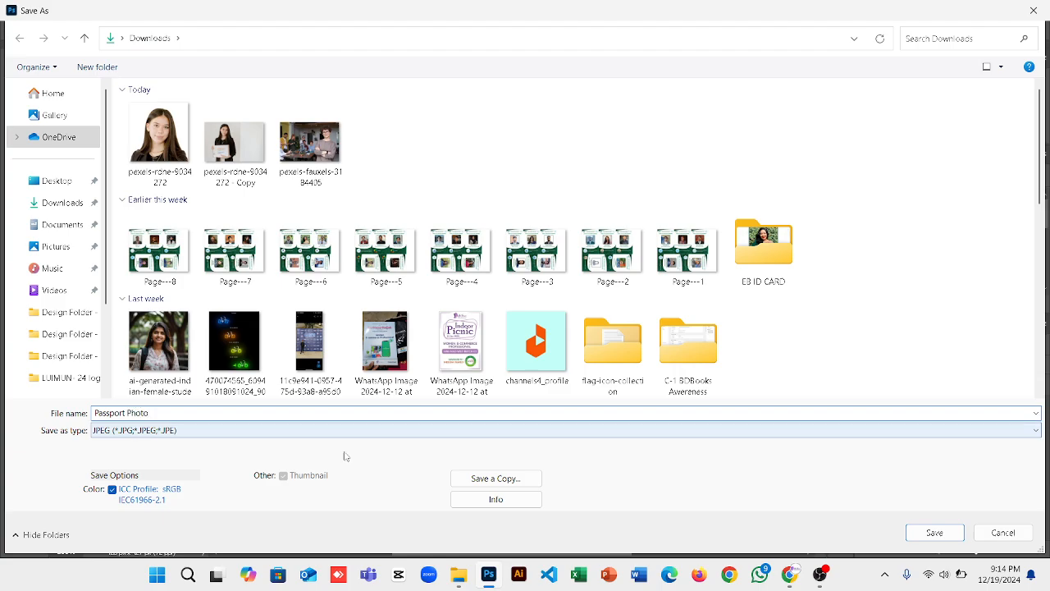
pyautogui.click(921, 535)
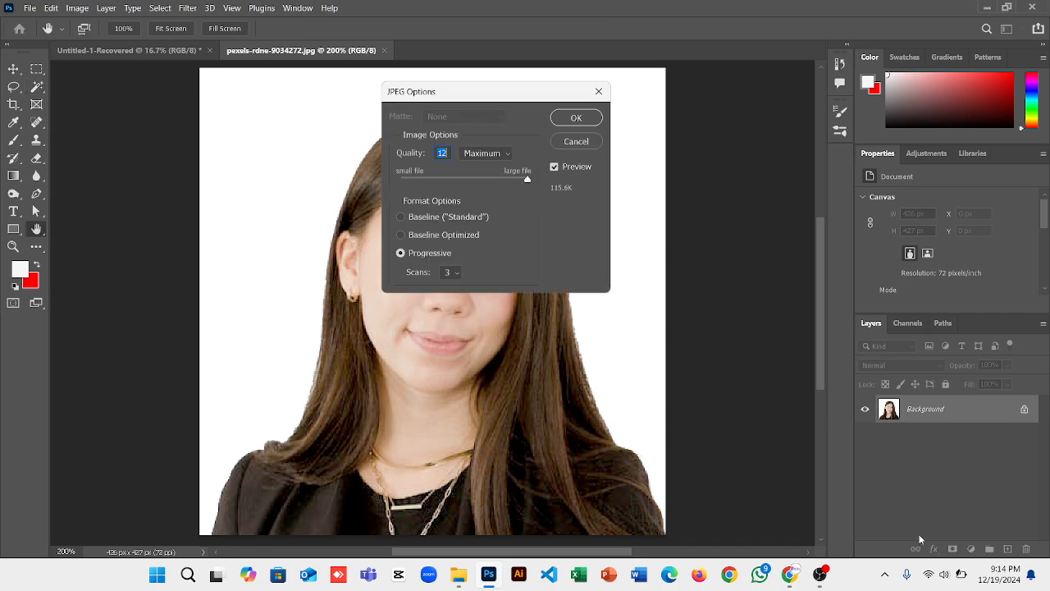
pyautogui.click(578, 118)
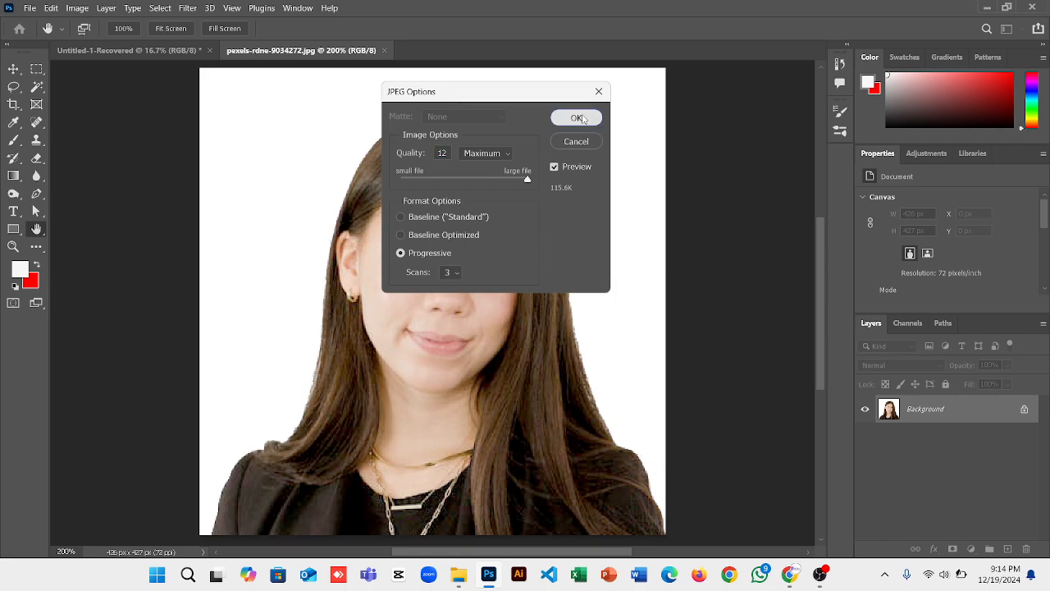
pyautogui.click(456, 584)
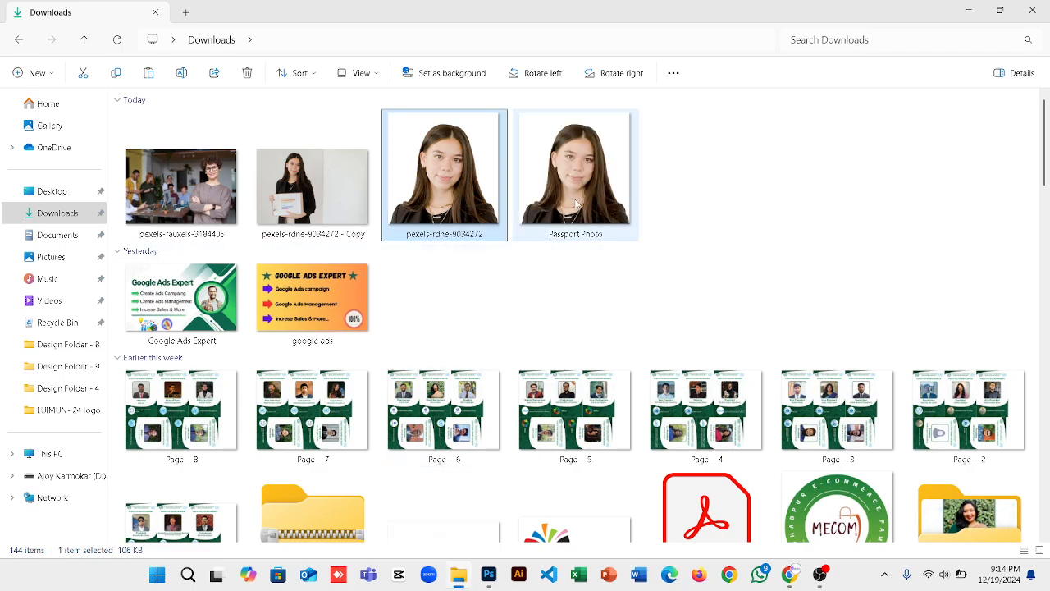
# Select the Passport Photo file in Downloads, then minimize File Explorer.
pyautogui.click(589, 206)
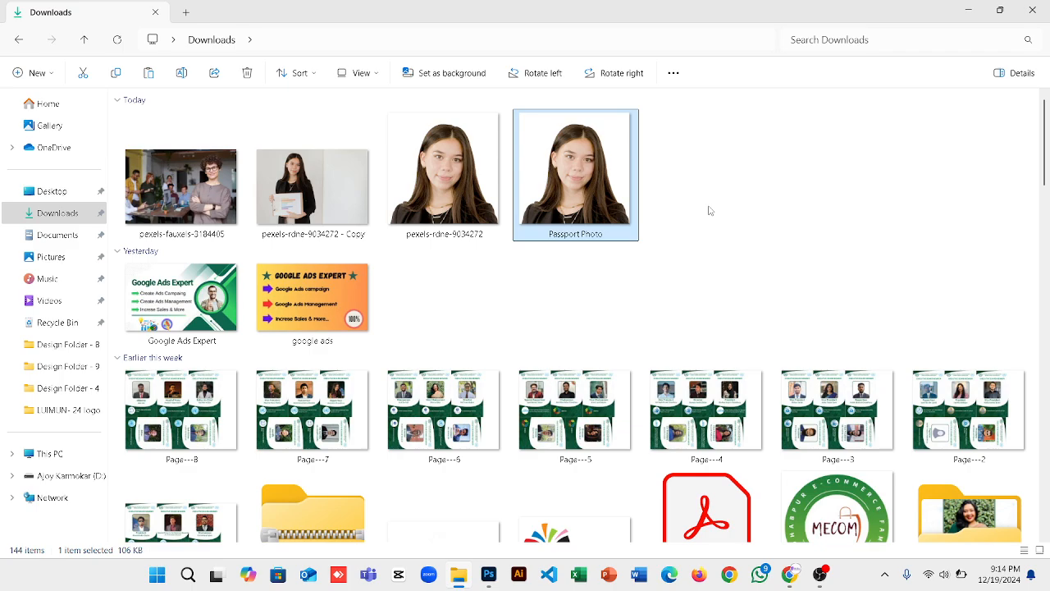
pyautogui.click(968, 7)
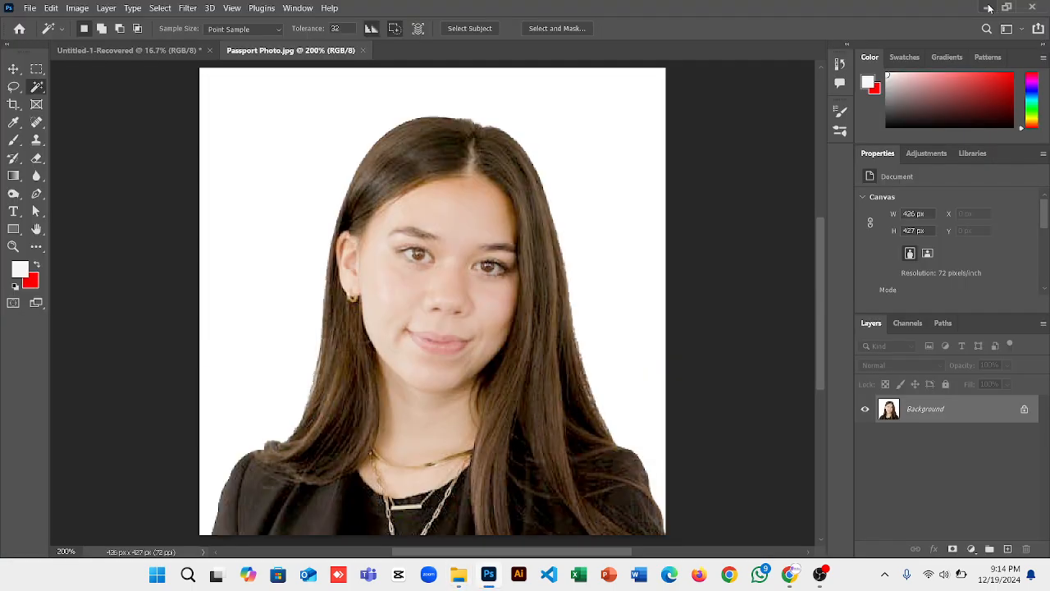
# Minimize Photoshop, return to the Google Meet tab, then bring OBS Studio forward.
pyautogui.click(989, 7)
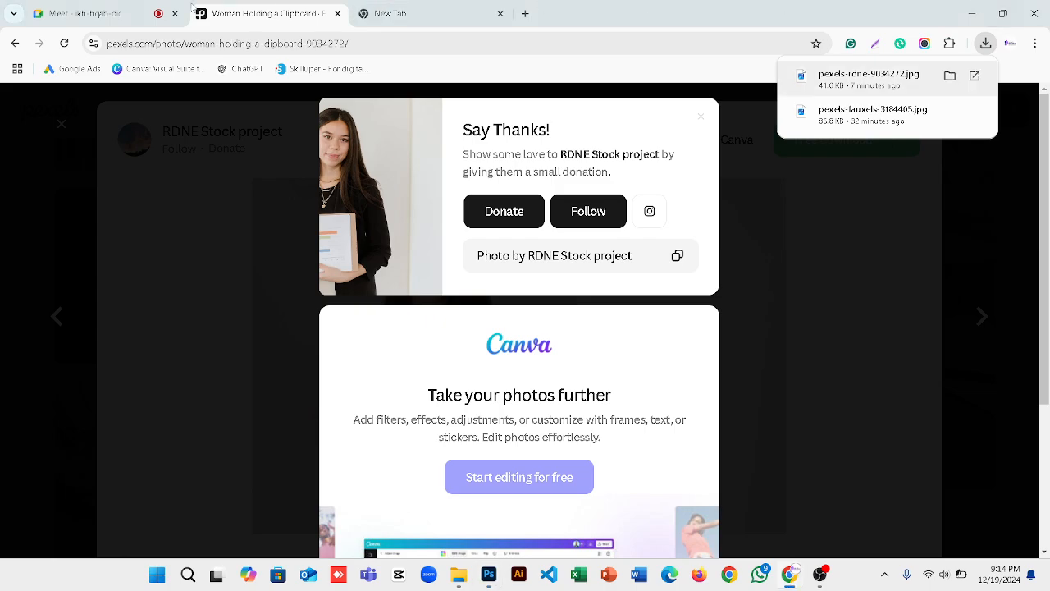
pyautogui.click(127, 6)
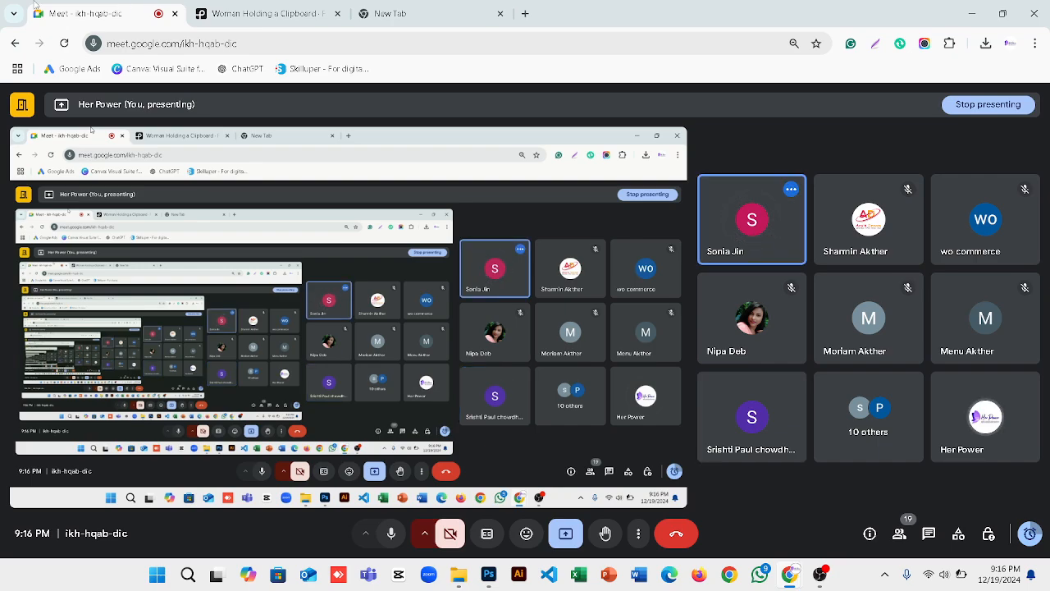
pyautogui.click(819, 580)
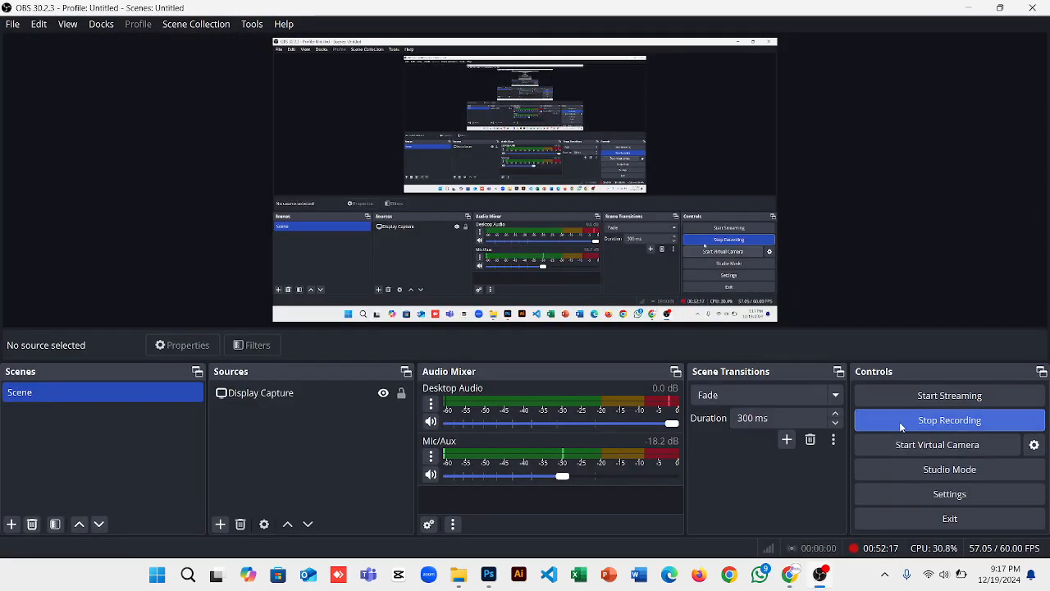